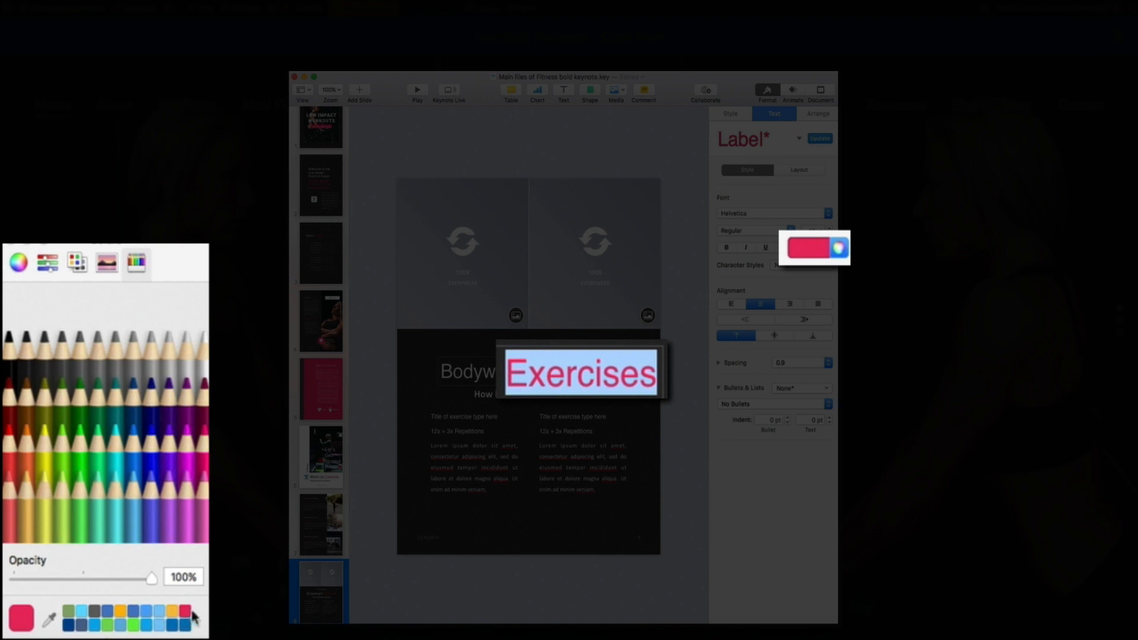
Step: Replace the left placeholder image on the Bodyweight Exercises slide with woman-wearing-black-and-gray-sport-bra-869243.jpg from Downloads
{"action": "left_click", "coordinate": [533, 540]}
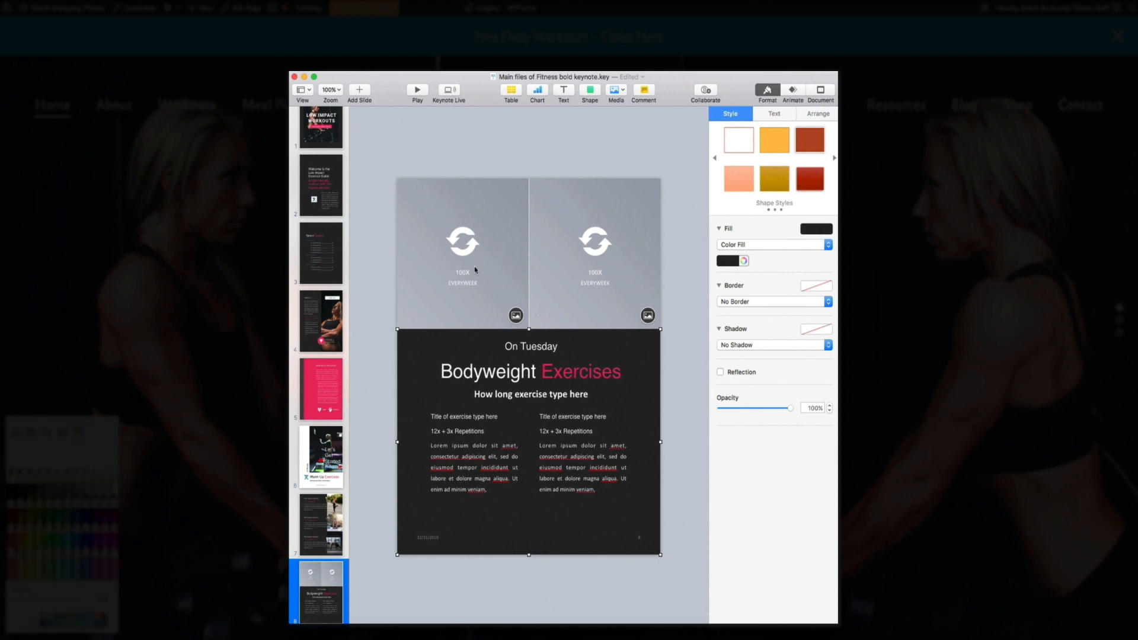
{"action": "left_click", "coordinate": [510, 299]}
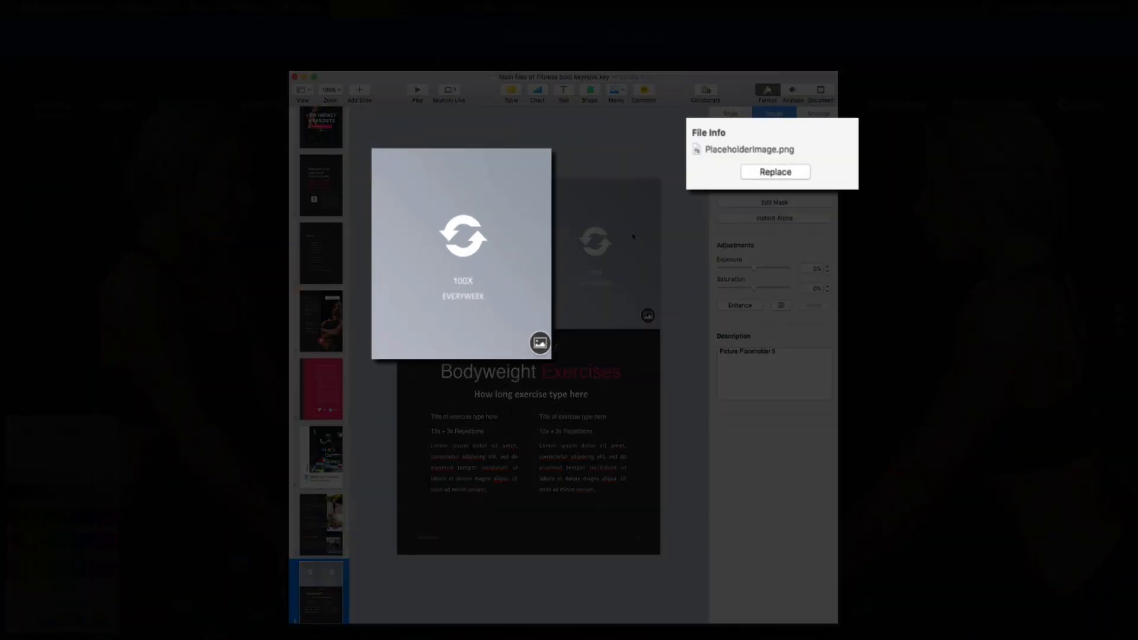
{"action": "left_click", "coordinate": [773, 173]}
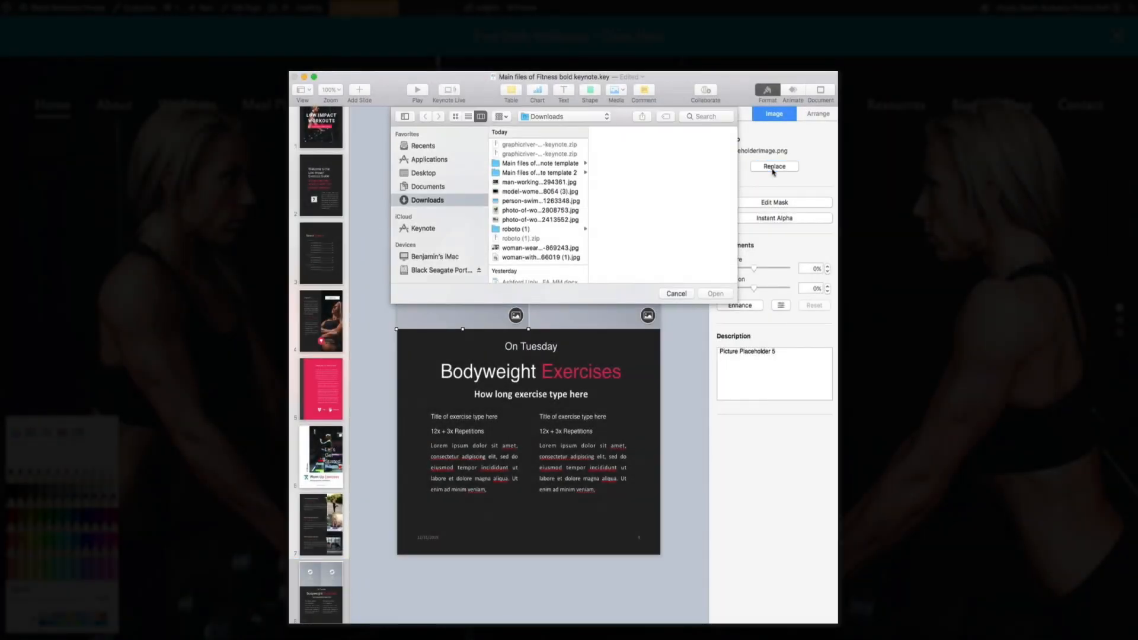
{"action": "left_click", "coordinate": [527, 258]}
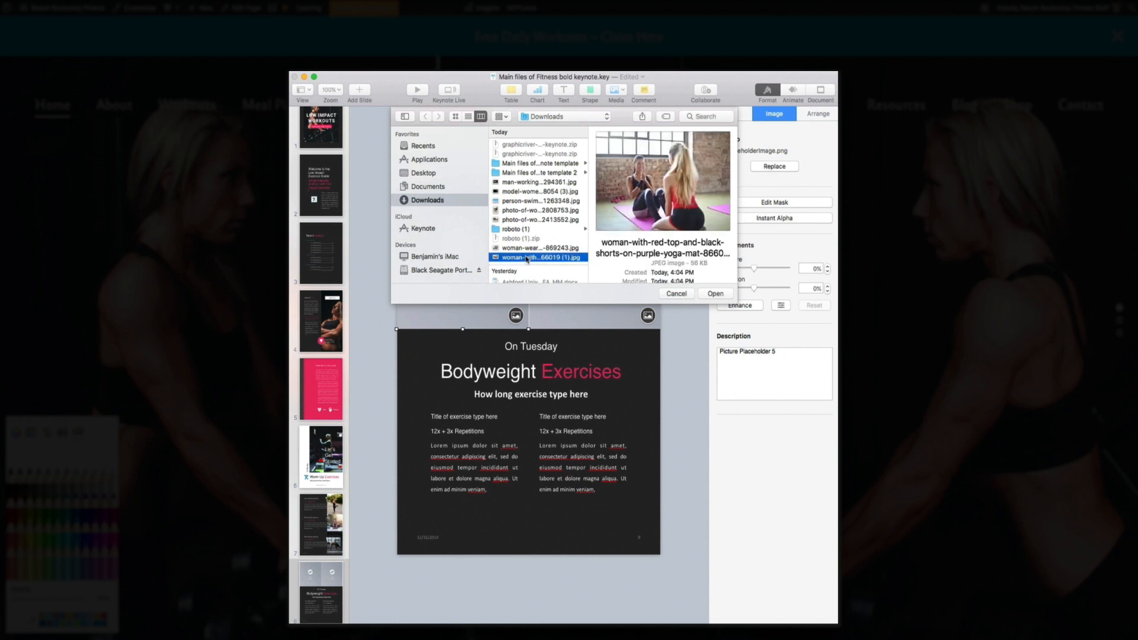
{"action": "left_click", "coordinate": [527, 248]}
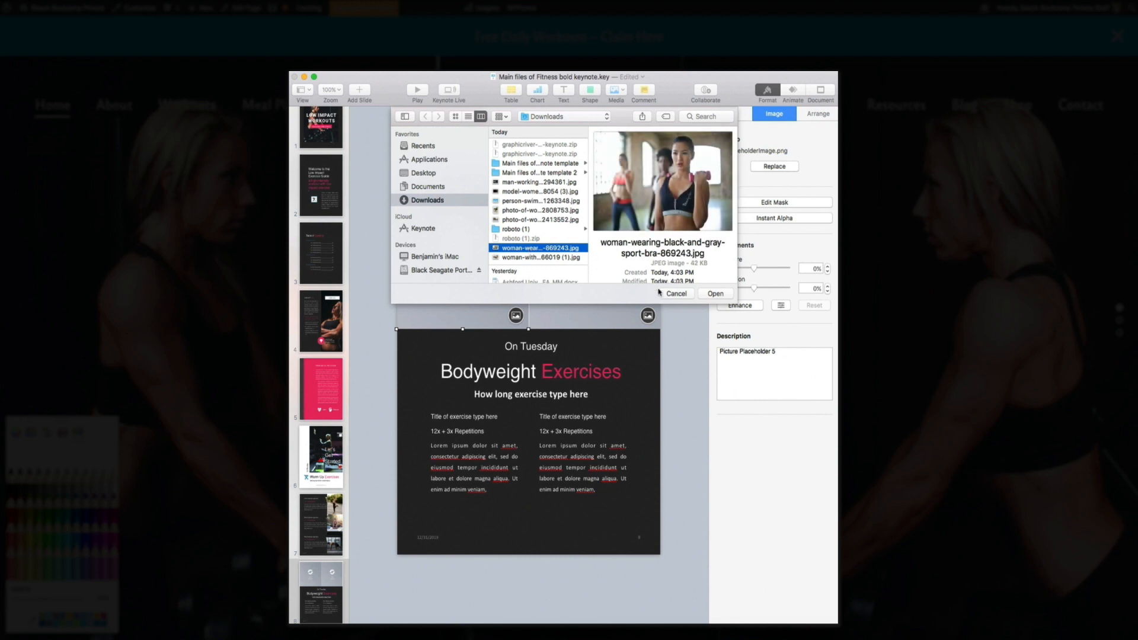
{"action": "left_click", "coordinate": [714, 294]}
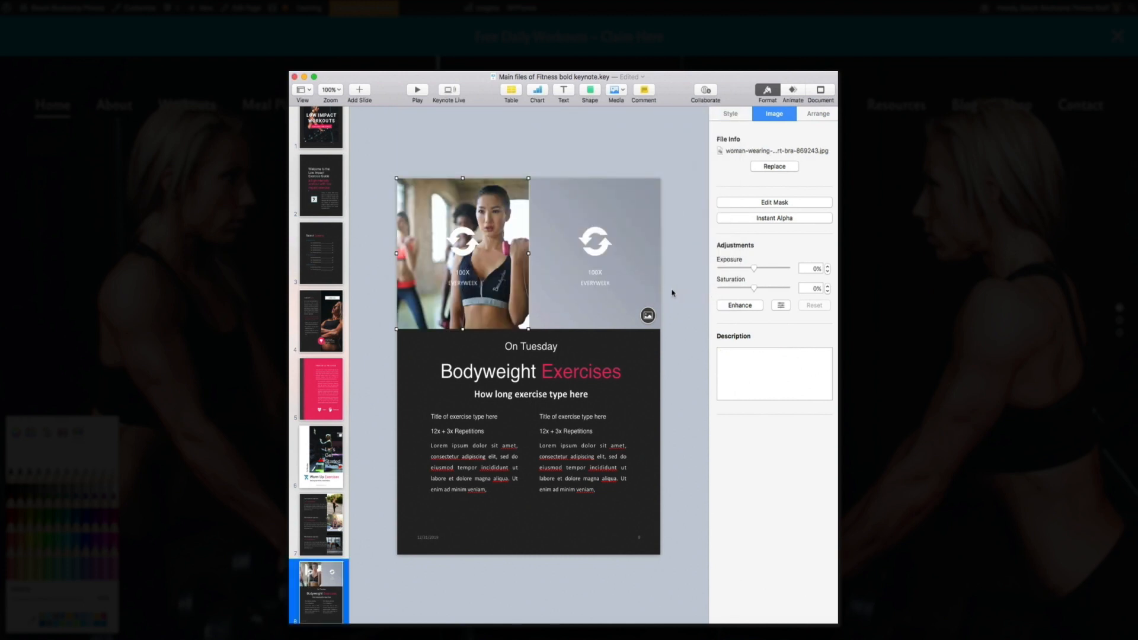
Step: Replace the right placeholder image with the downloaded photo of the woman with red top and black shorts on a purple yoga mat
{"action": "left_click", "coordinate": [637, 266]}
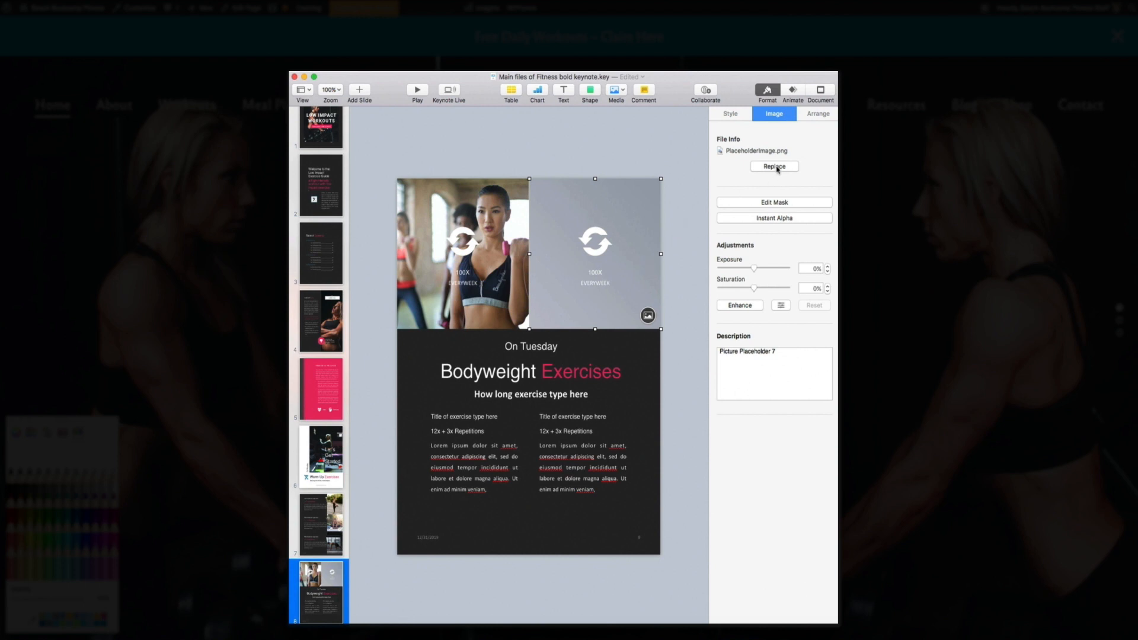
{"action": "left_click", "coordinate": [774, 167]}
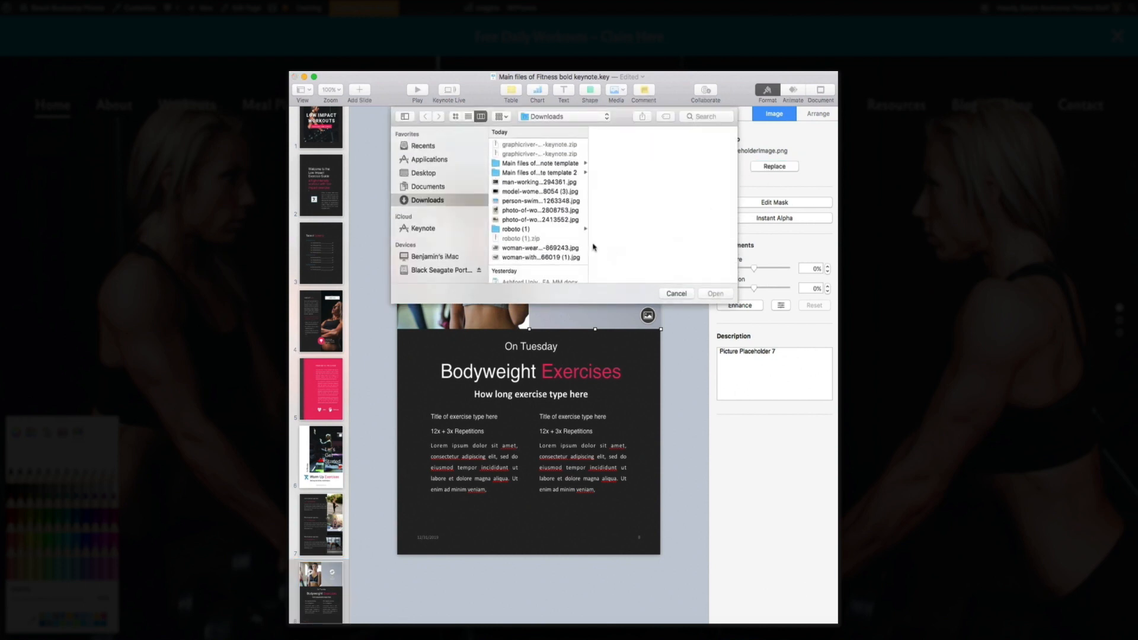
{"action": "left_click", "coordinate": [560, 258]}
{"action": "left_click", "coordinate": [714, 294]}
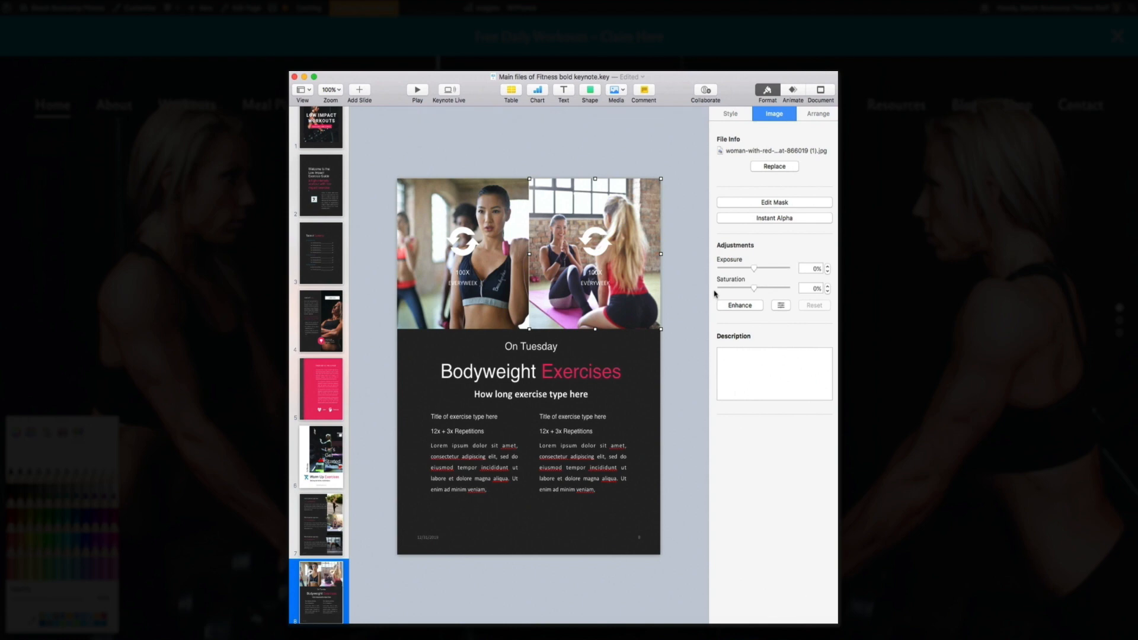
Step: Replace the left column's Lorem ipsum paragraph with text starting "This is where you can add your content and explain the exercises."
{"action": "left_click", "coordinate": [452, 475]}
{"action": "triple_click", "coordinate": [448, 452]}
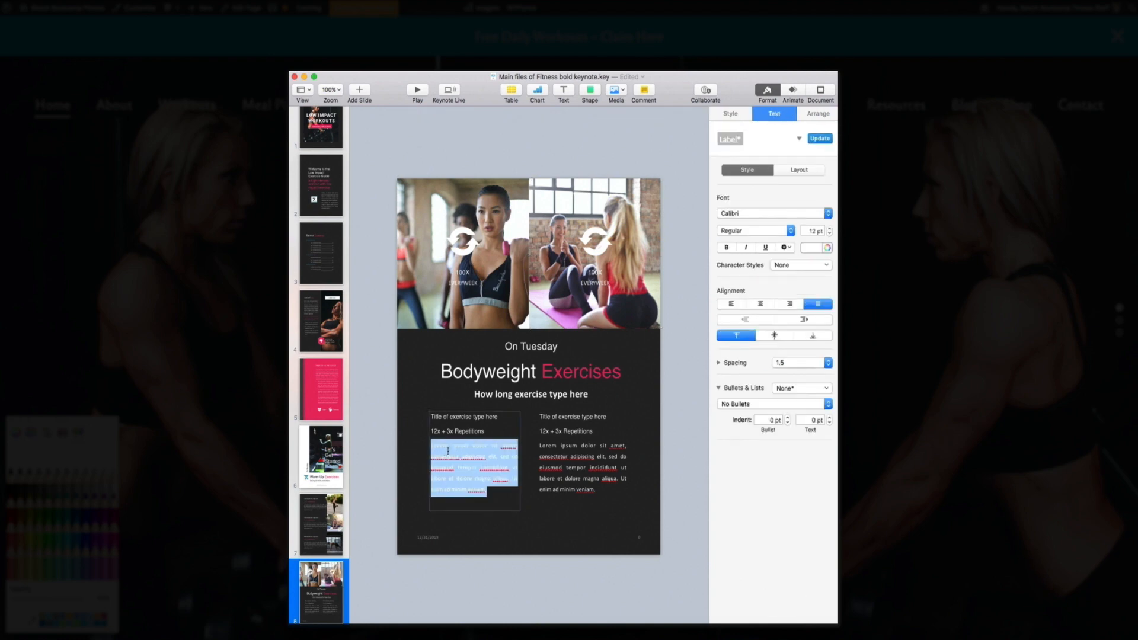
{"action": "type", "text": "This is w"}
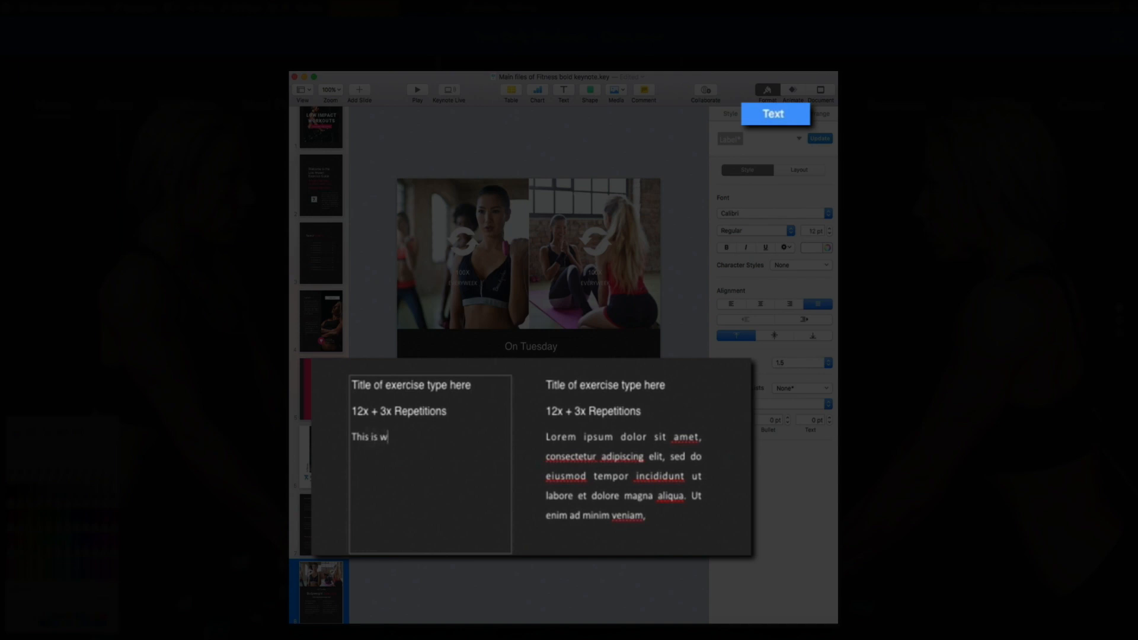
{"action": "type", "text": "here you can add your conten"}
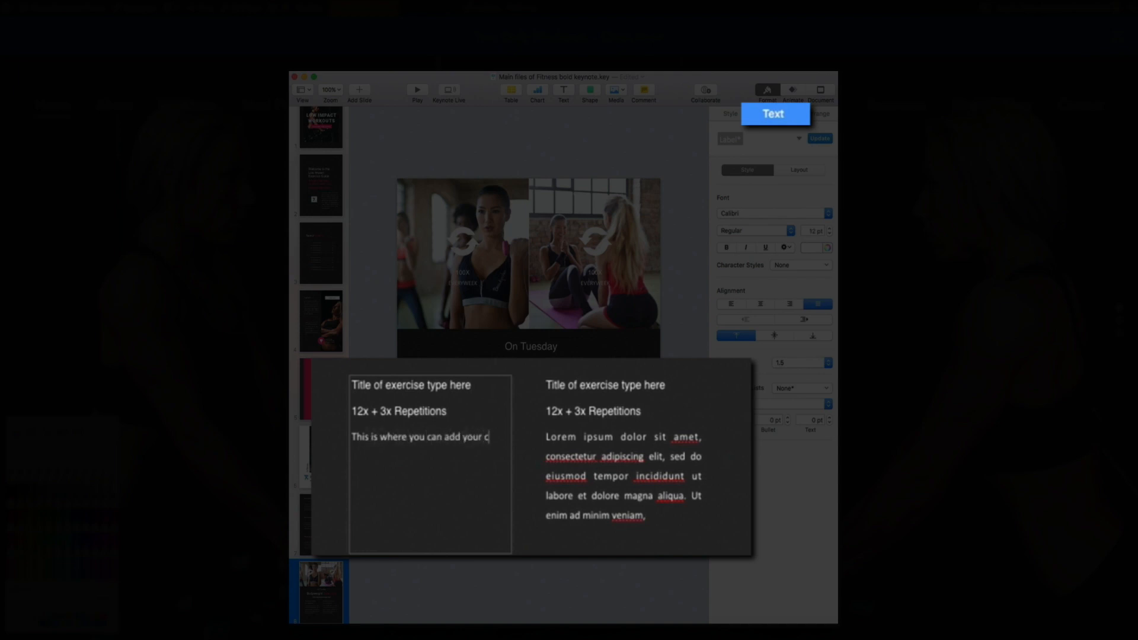
{"action": "type", "text": "t and explain the exercises."}
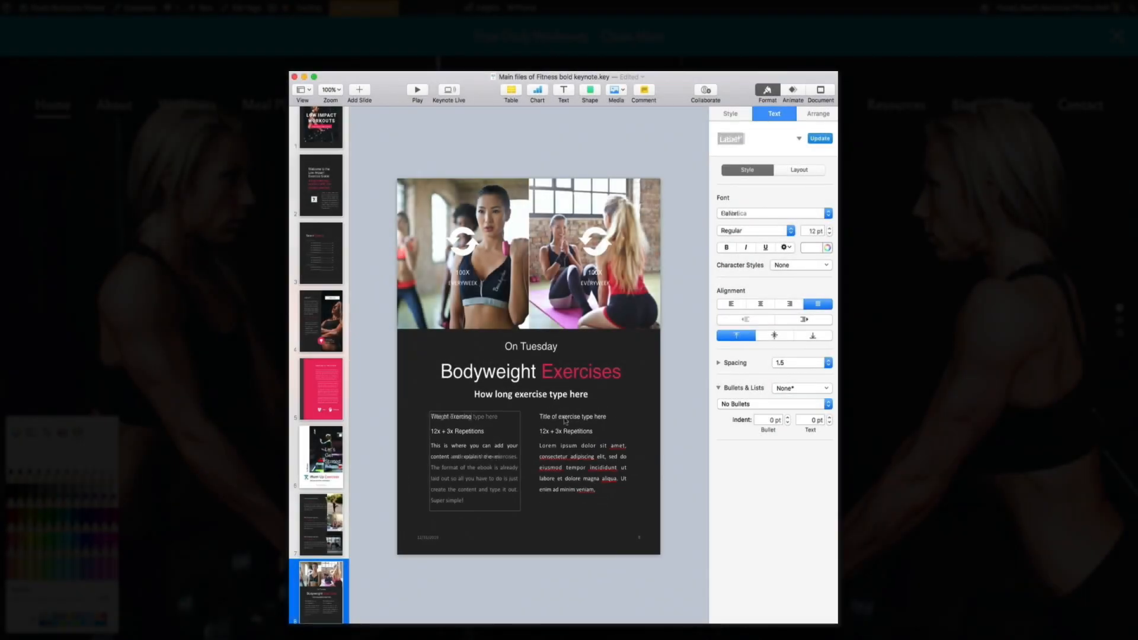
Step: Change the exercise title in the right column to "Sit Ups"
{"action": "left_click", "coordinate": [566, 417]}
{"action": "triple_click", "coordinate": [566, 416]}
{"action": "type", "text": "Sit Ups"}
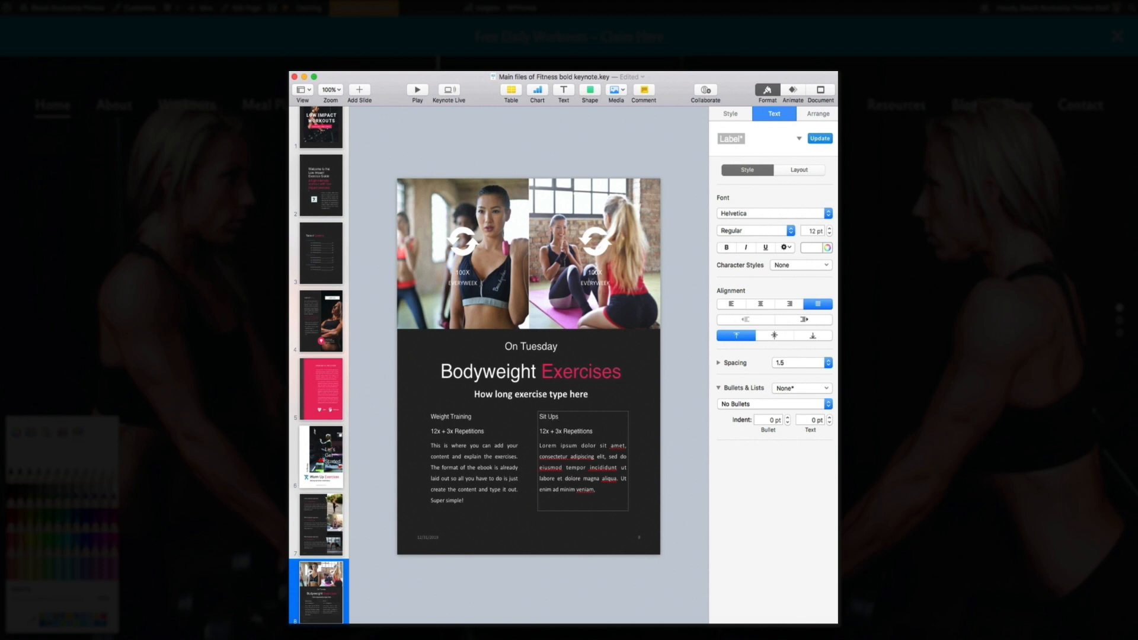
Step: Change the left photo's overlay text to "25X" with "Per Set" beneath it
{"action": "left_click", "coordinate": [462, 272]}
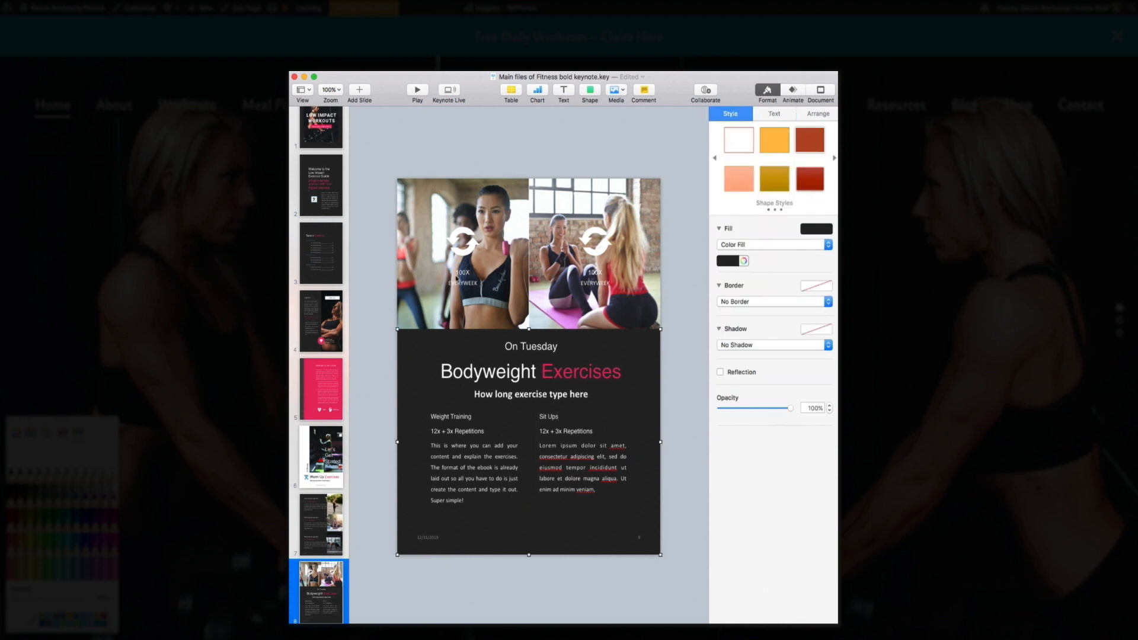
{"action": "double_click", "coordinate": [462, 272]}
{"action": "left_click", "coordinate": [462, 272]}
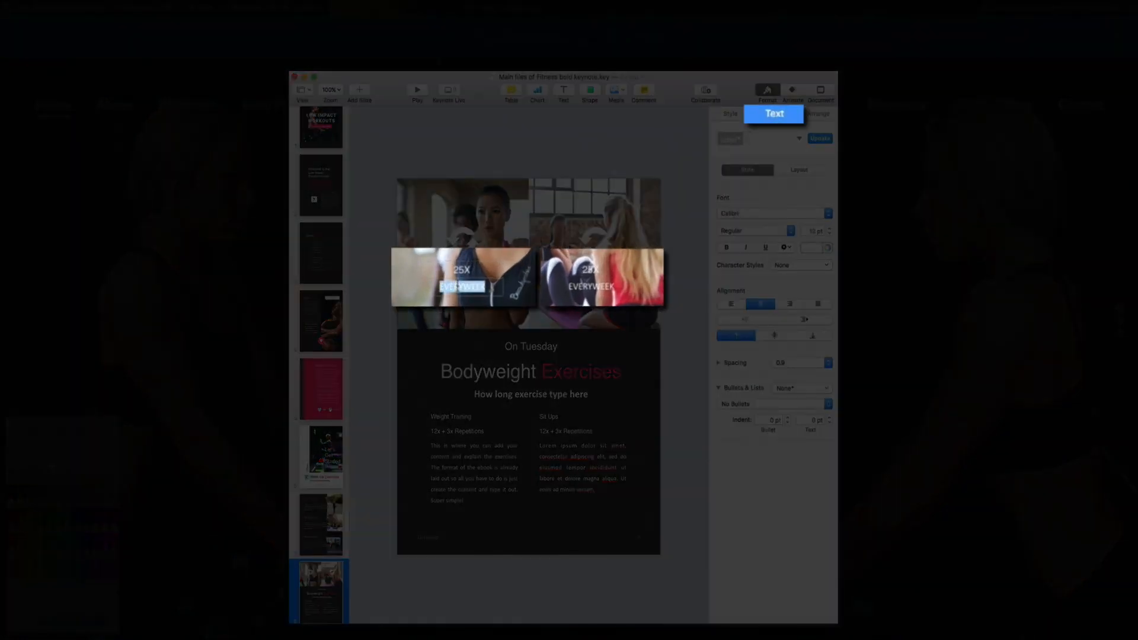
{"action": "type", "text": "Per Set"}
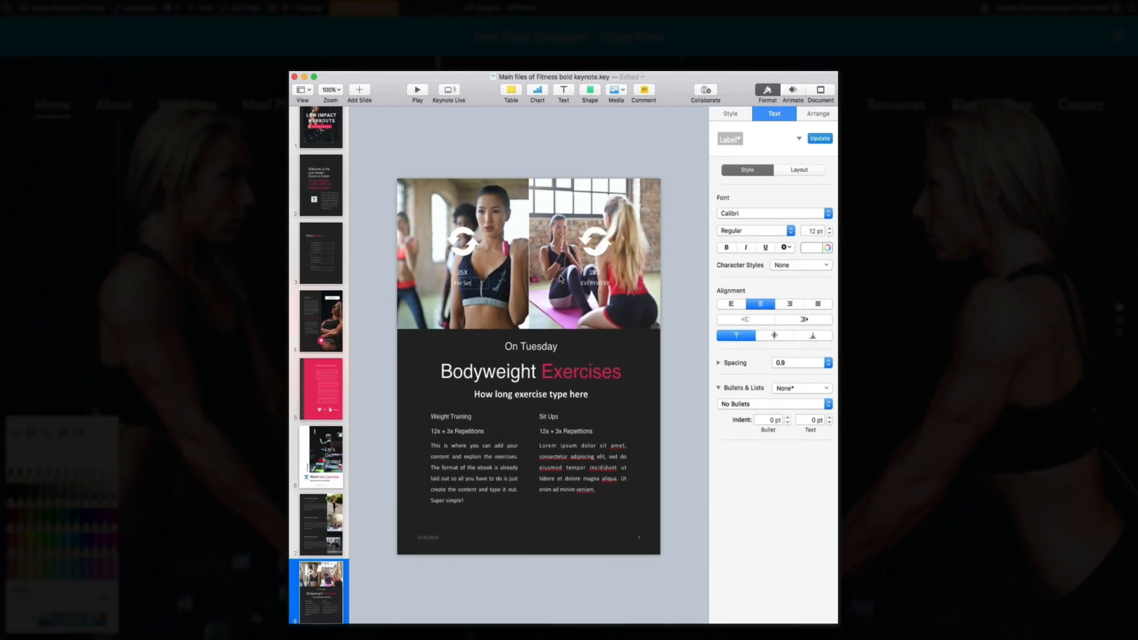
Step: Replace the "EVERYWEEK" caption on the right photo with "Per Set"
{"action": "left_click", "coordinate": [594, 283]}
{"action": "double_click", "coordinate": [594, 283]}
{"action": "type", "text": "Per Set"}
Step: Darken both workout photos by setting their exposure to -75%
{"action": "left_click", "coordinate": [649, 320]}
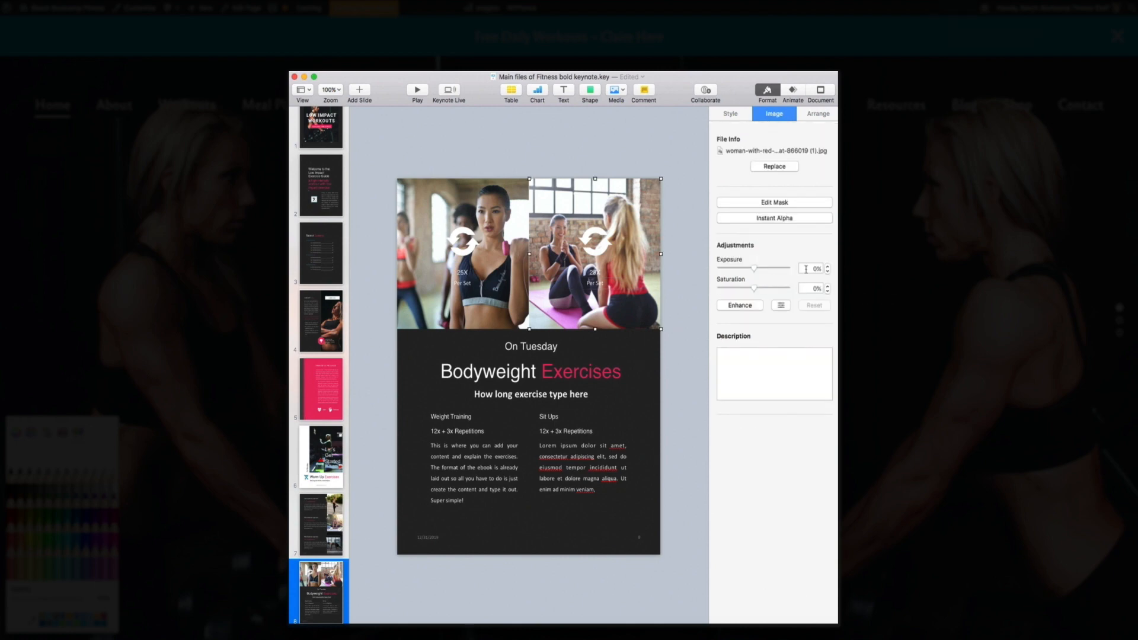
{"action": "left_click_drag", "start_coordinate": [753, 268], "coordinate": [700, 274]}
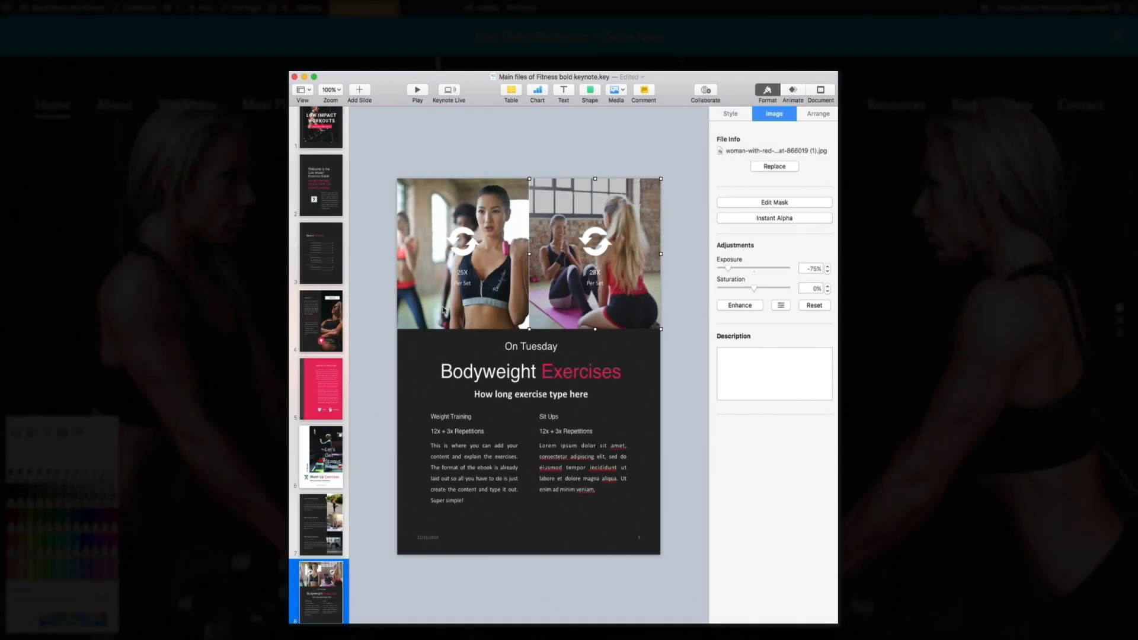
{"action": "left_click", "coordinate": [447, 309]}
{"action": "left_click", "coordinate": [814, 268]}
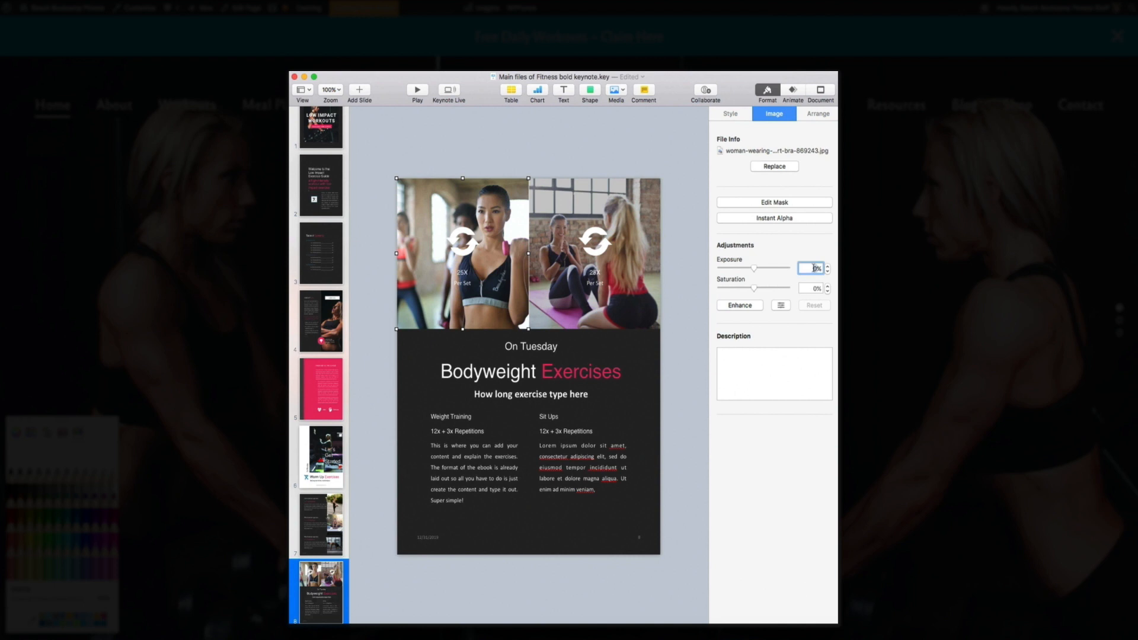
{"action": "type", "text": "-75"}
{"action": "key", "text": "Return"}
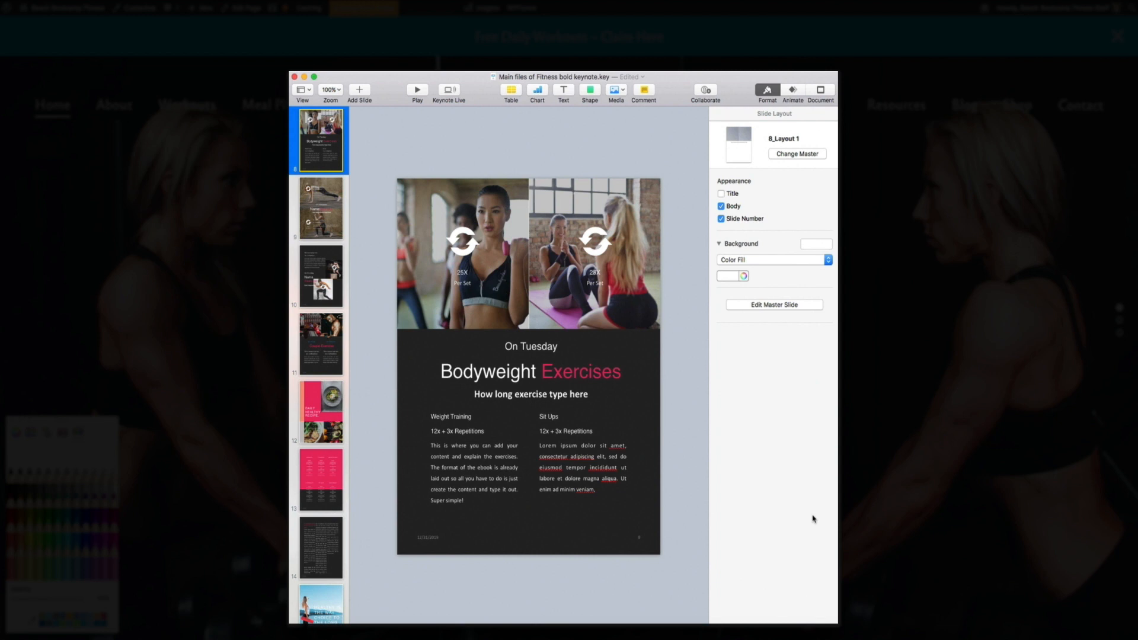
Step: Review the layouts of slides 9 to 16 one by one, and return to the cover slide
{"action": "key", "text": "Down"}
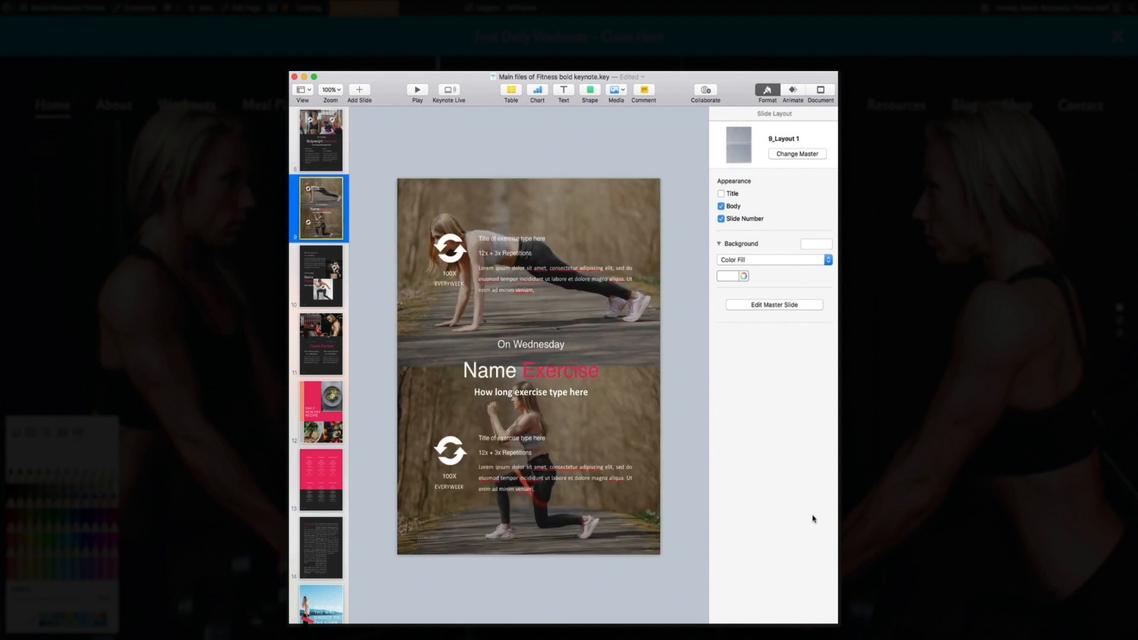
{"action": "key", "text": "Down"}
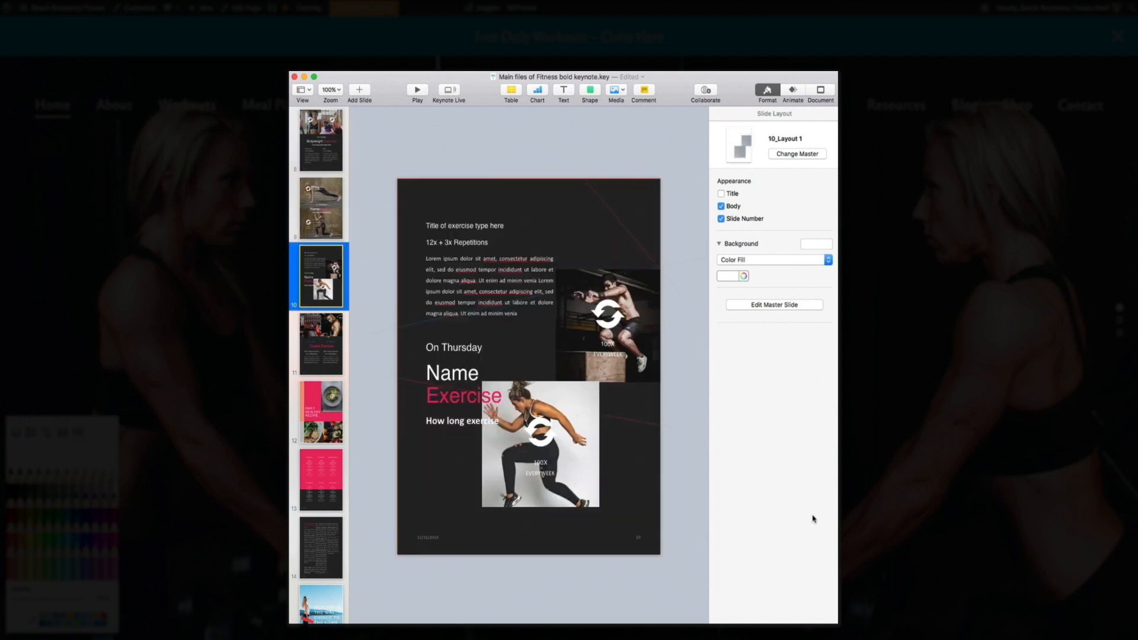
{"action": "key", "text": "Down"}
{"action": "key", "text": "Down"}
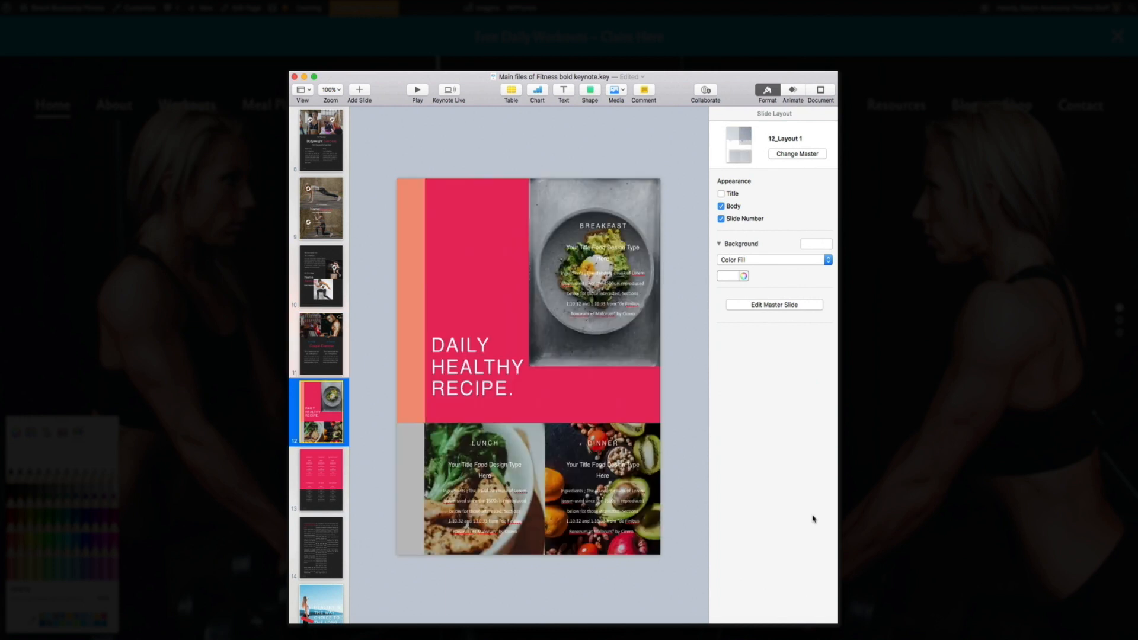
{"action": "key", "text": "Down"}
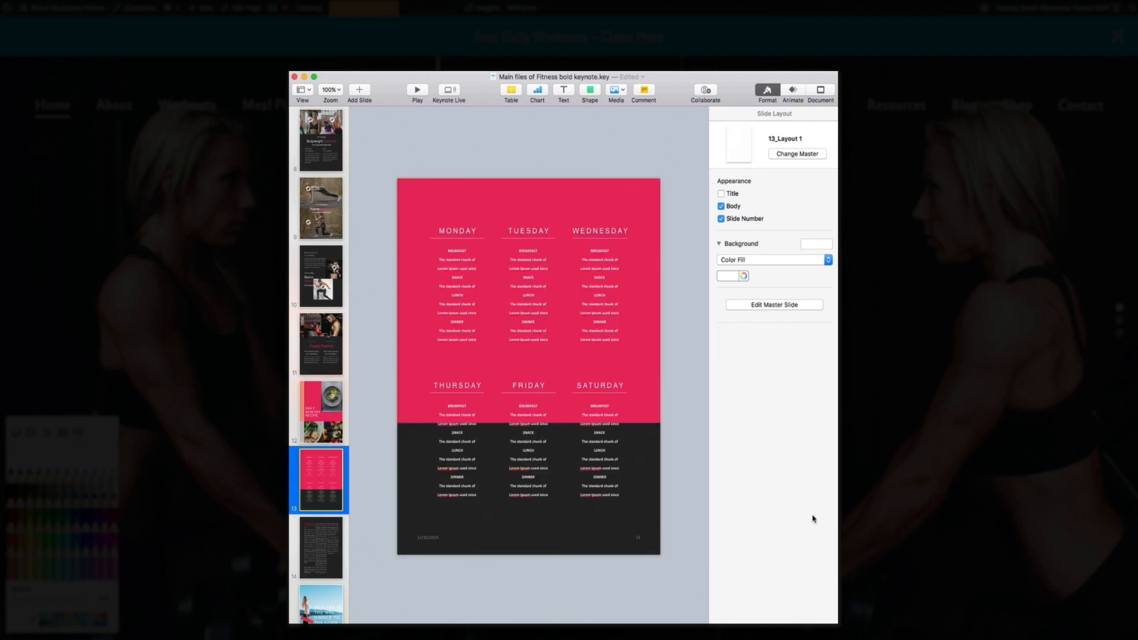
{"action": "key", "text": "Down"}
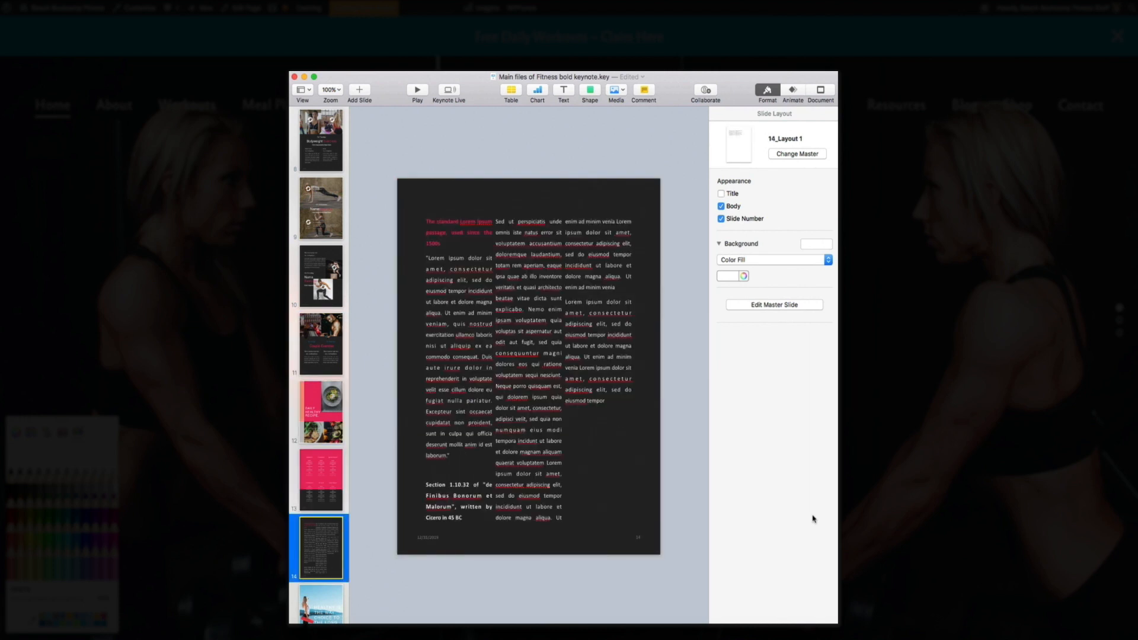
{"action": "key", "text": "Down"}
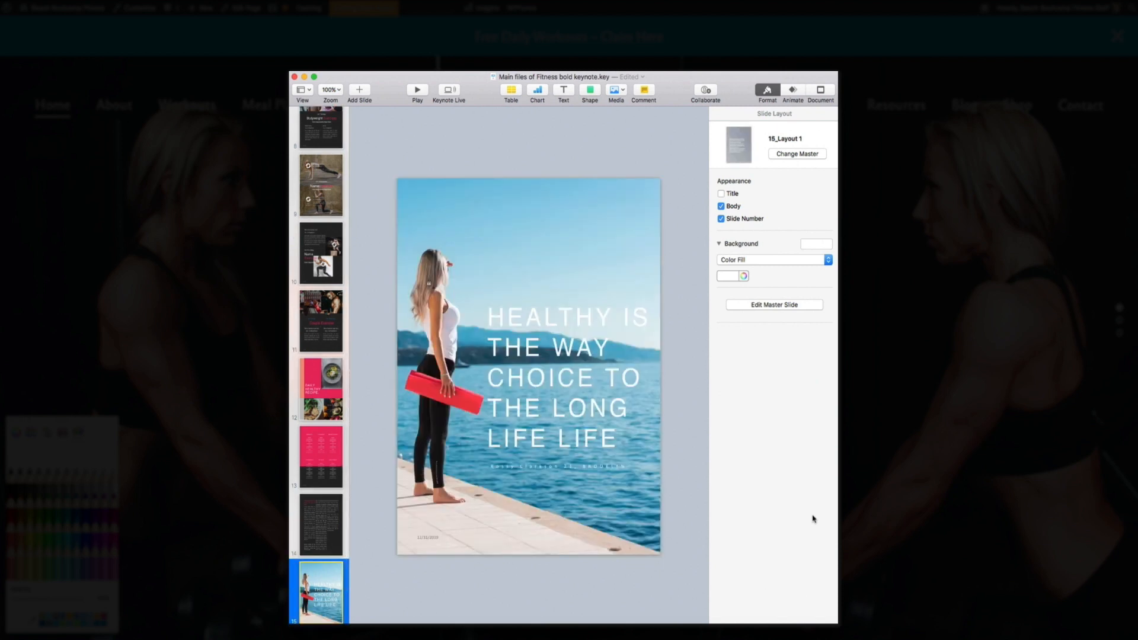
{"action": "key", "text": "Down"}
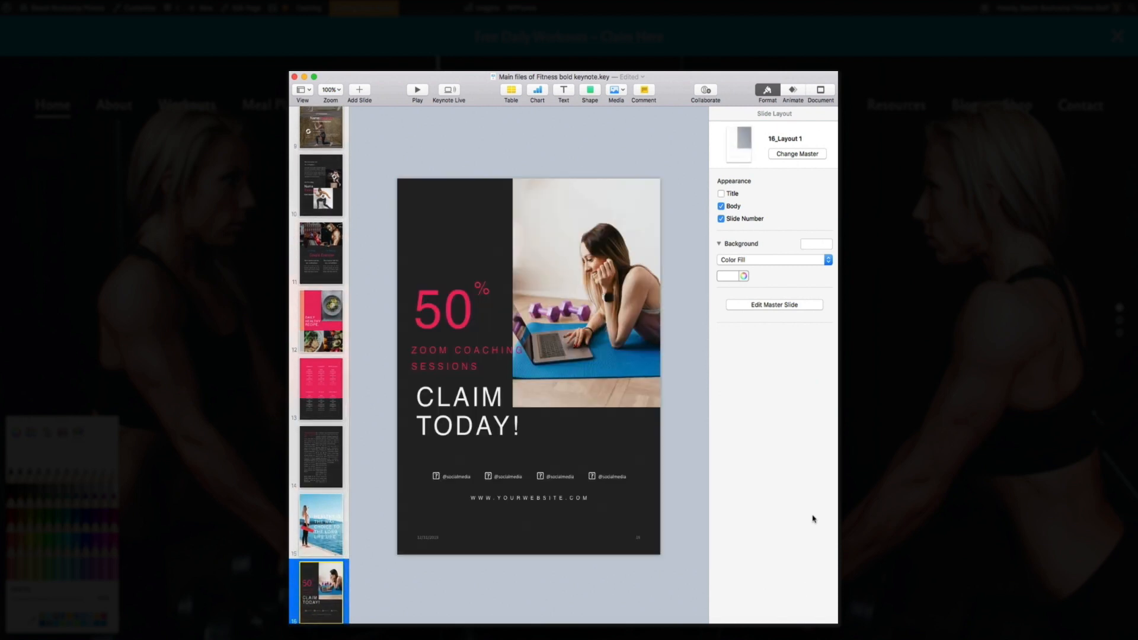
{"action": "key", "text": "Home"}
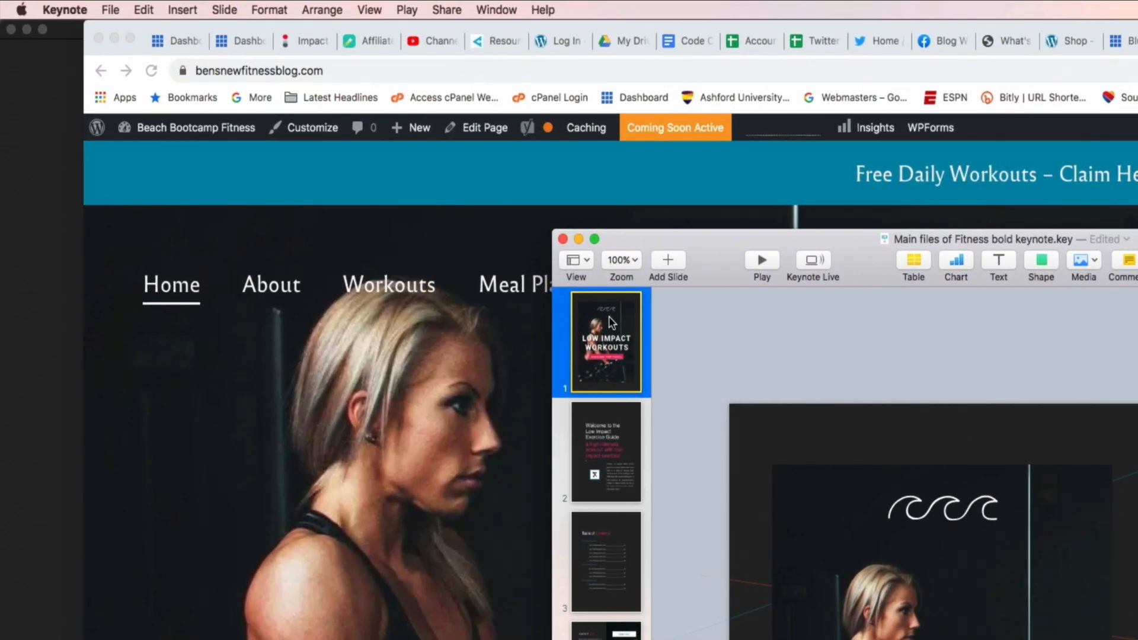
Step: Set up a PDF export of the presentation with Better image quality and proceed to the file name and location settings
{"action": "left_click", "coordinate": [108, 10]}
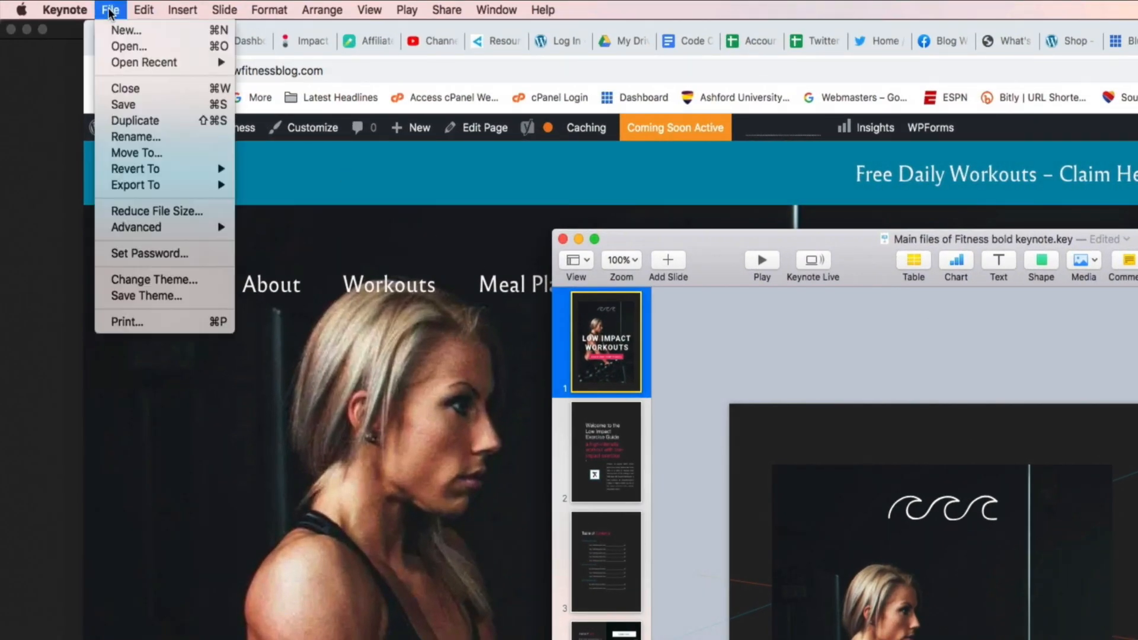
{"action": "mouse_move", "coordinate": [174, 186]}
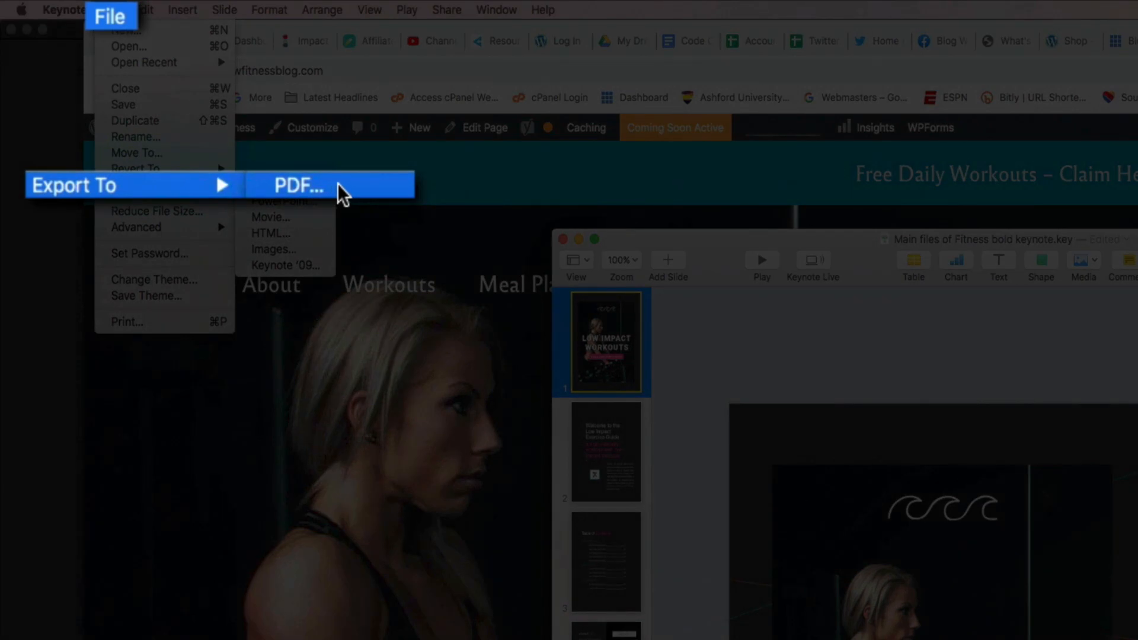
{"action": "left_click", "coordinate": [337, 185]}
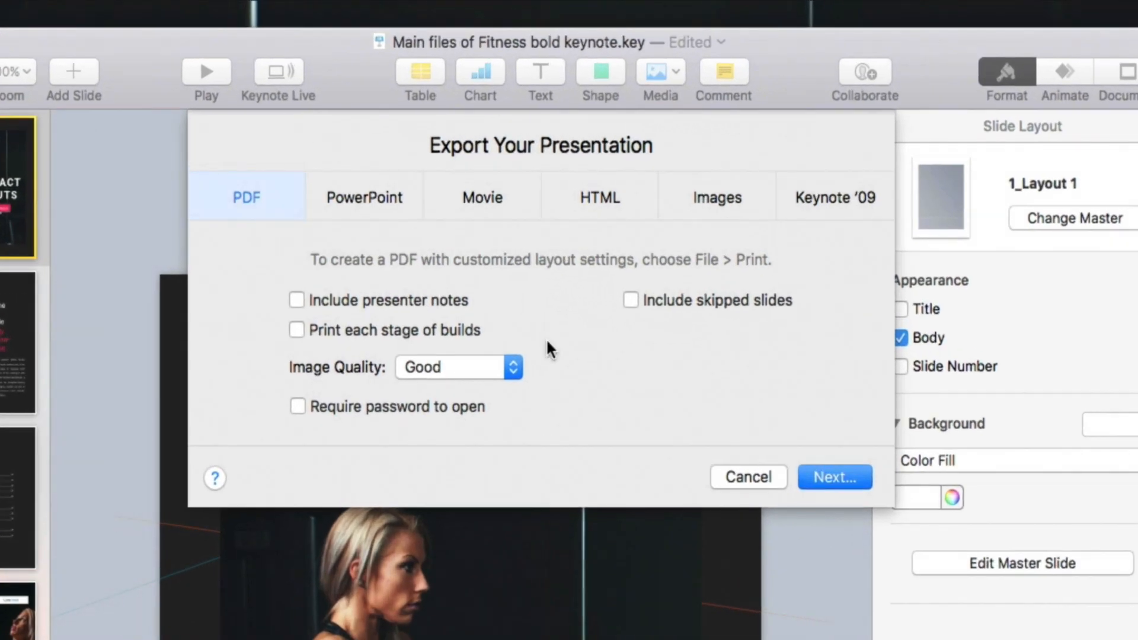
{"action": "left_click", "coordinate": [520, 366]}
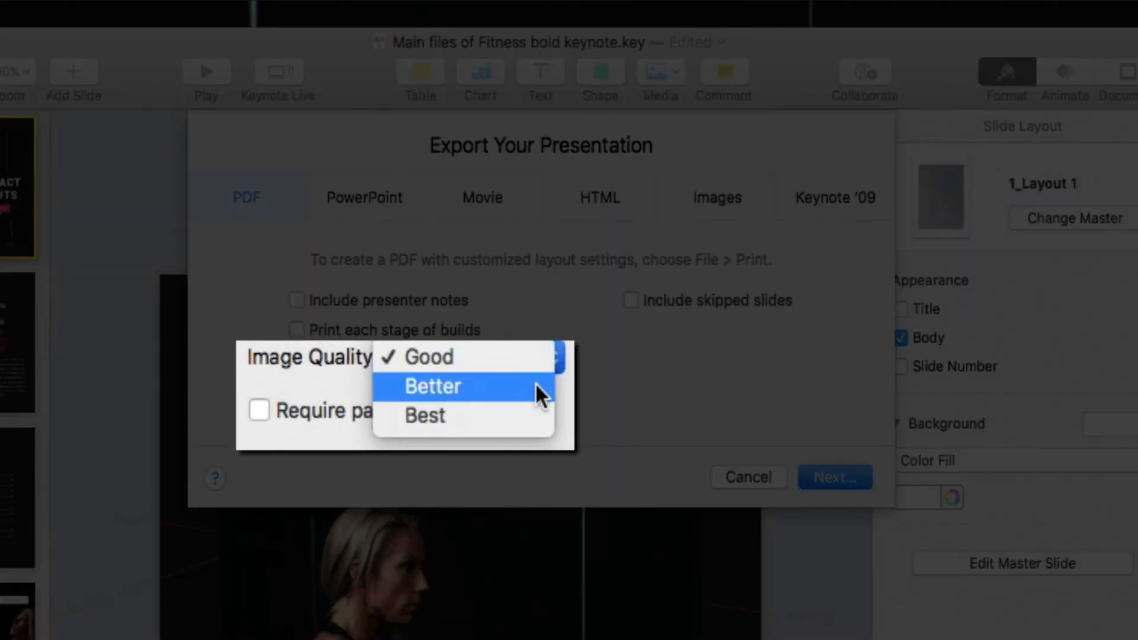
{"action": "left_click", "coordinate": [499, 385]}
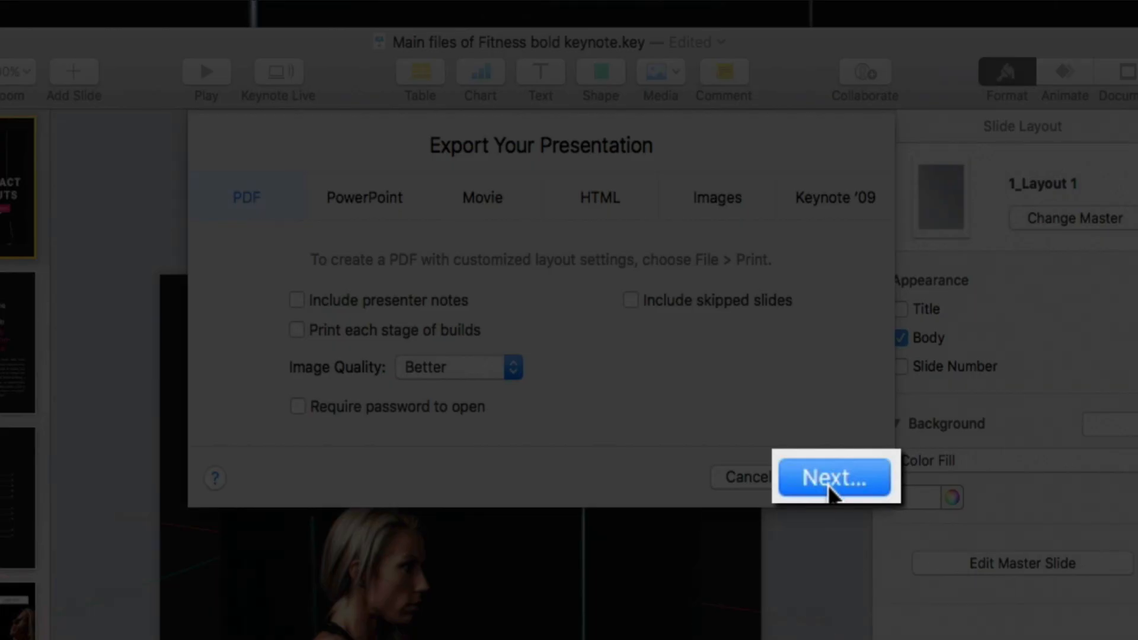
{"action": "left_click", "coordinate": [830, 480]}
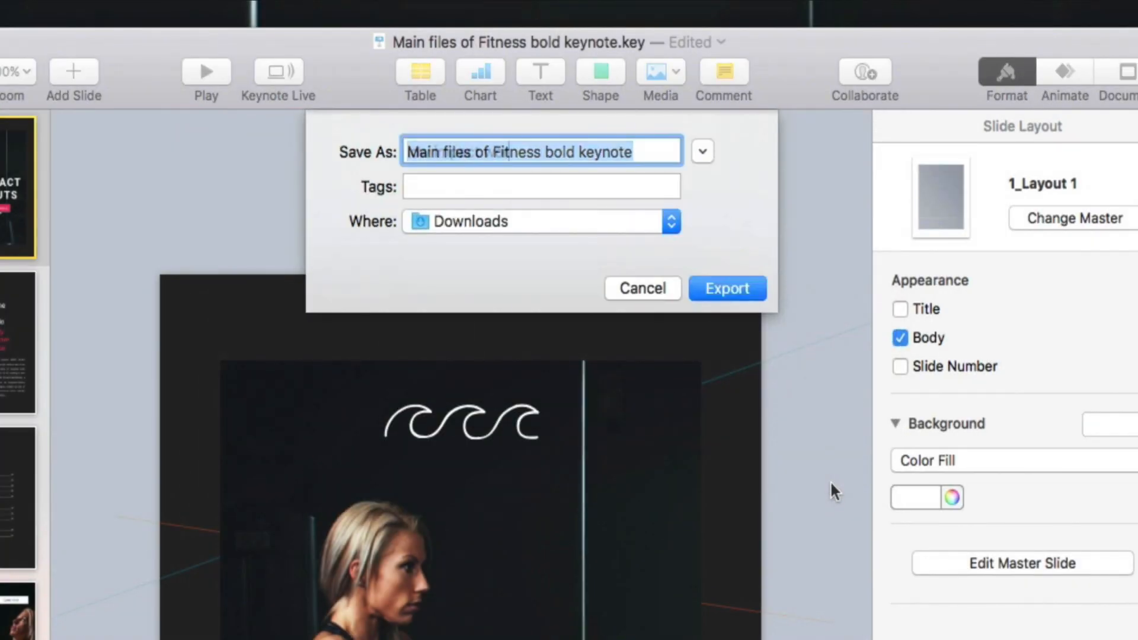
Step: Export the PDF to Downloads under the name "low impact workouts beach bootcamp fitness"
{"action": "type", "text": "low impact workout"}
{"action": "type", "text": "s beach bootc"}
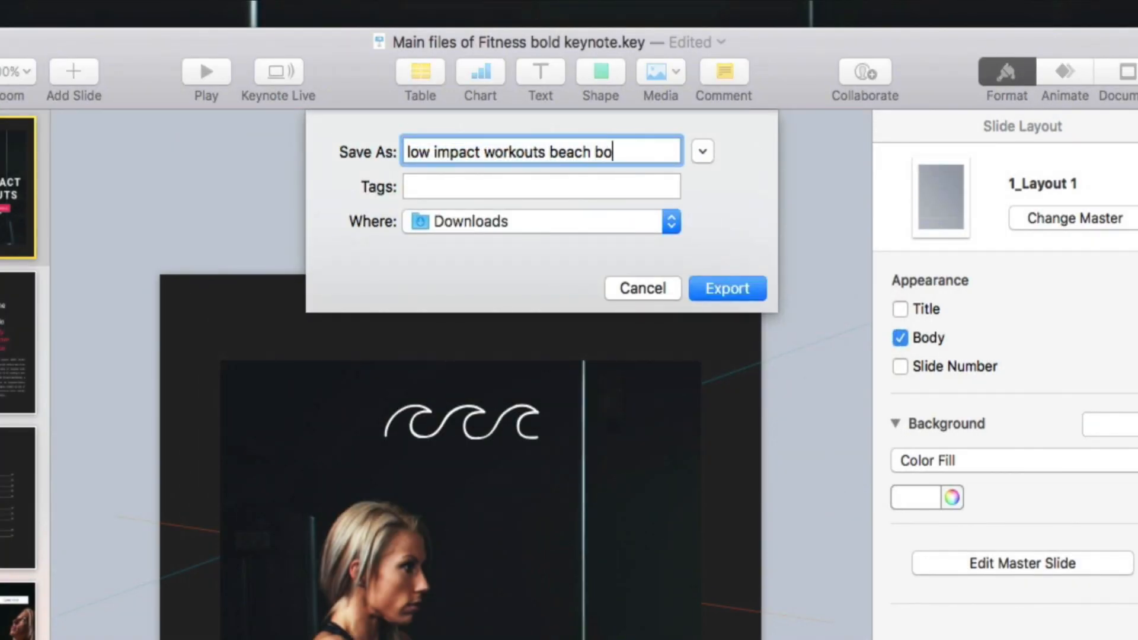
{"action": "type", "text": "amp fitness"}
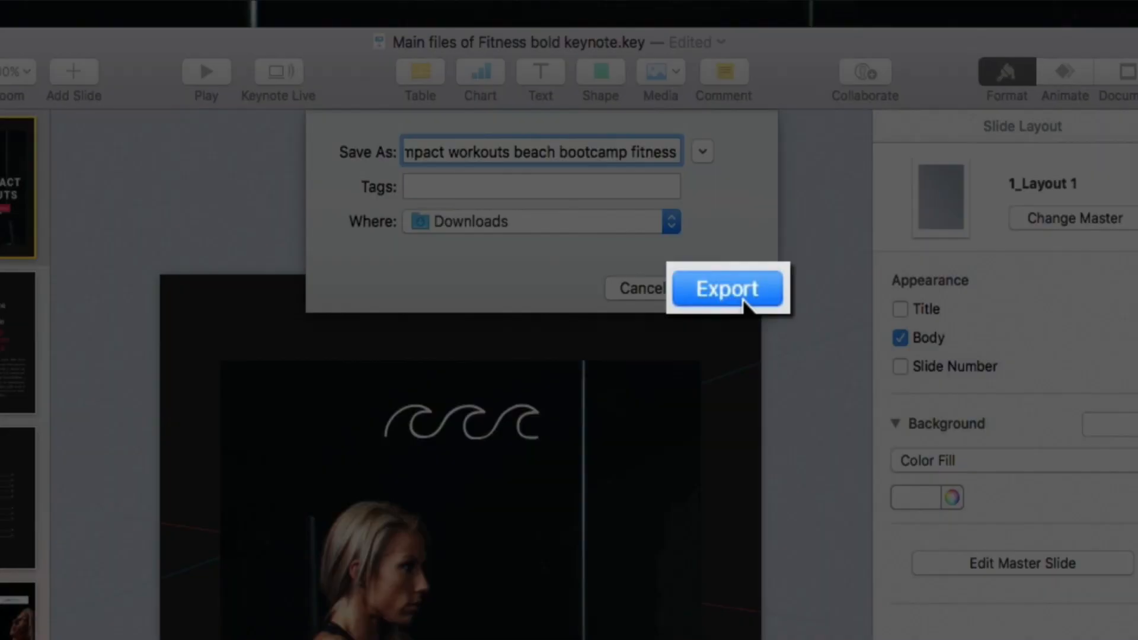
{"action": "left_click", "coordinate": [738, 297]}
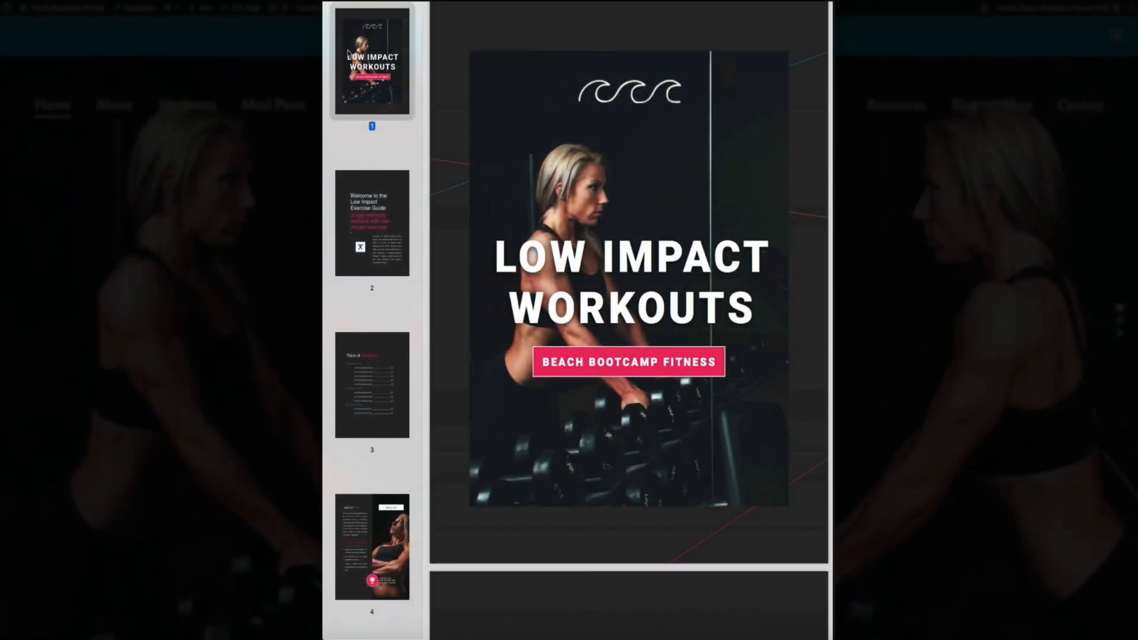
Step: Look through the exported workout PDF page by page, starting from the cover, to check every layout
{"action": "key", "text": "Down"}
{"action": "key", "text": "Down"}
{"action": "key", "text": "Down"}
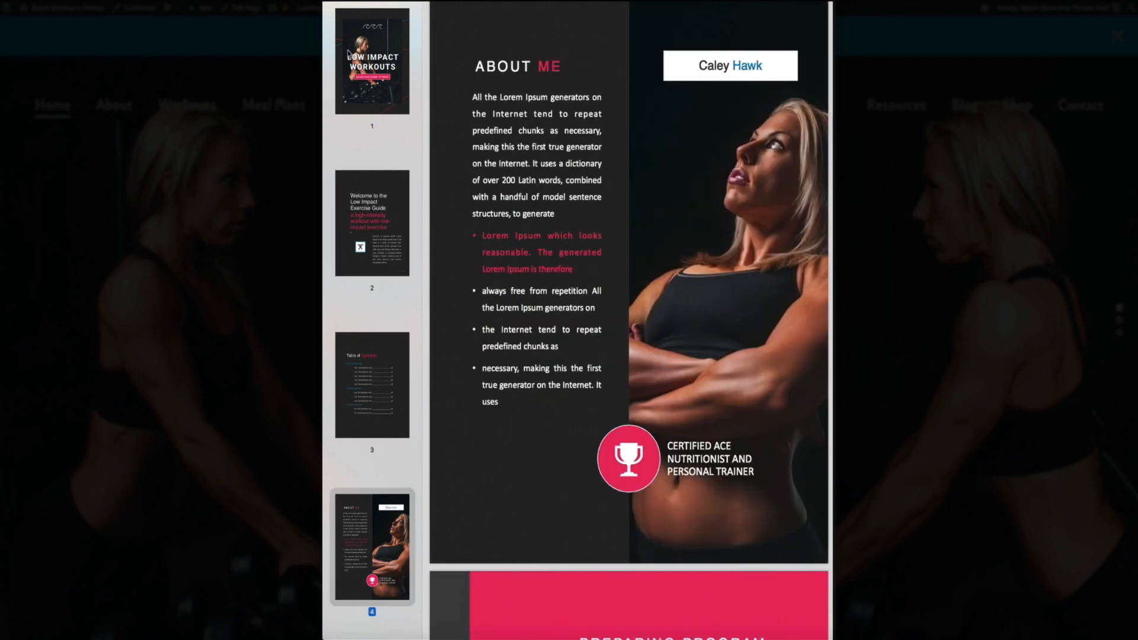
{"action": "key", "text": "Down"}
{"action": "key", "text": "Down"}
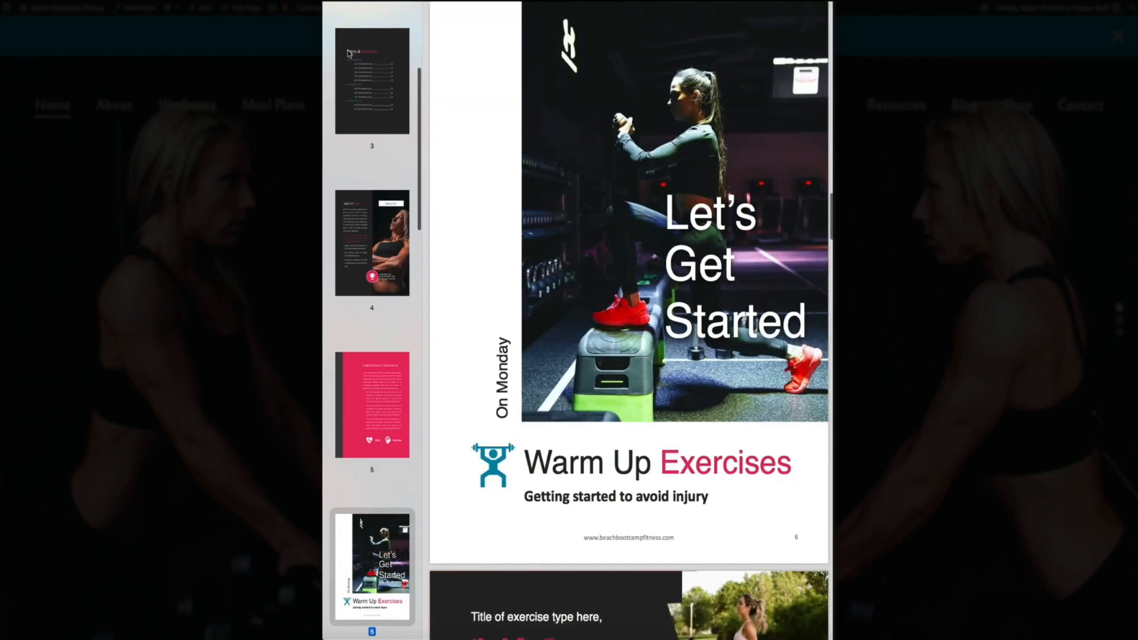
{"action": "key", "text": "Down"}
{"action": "key", "text": "Down"}
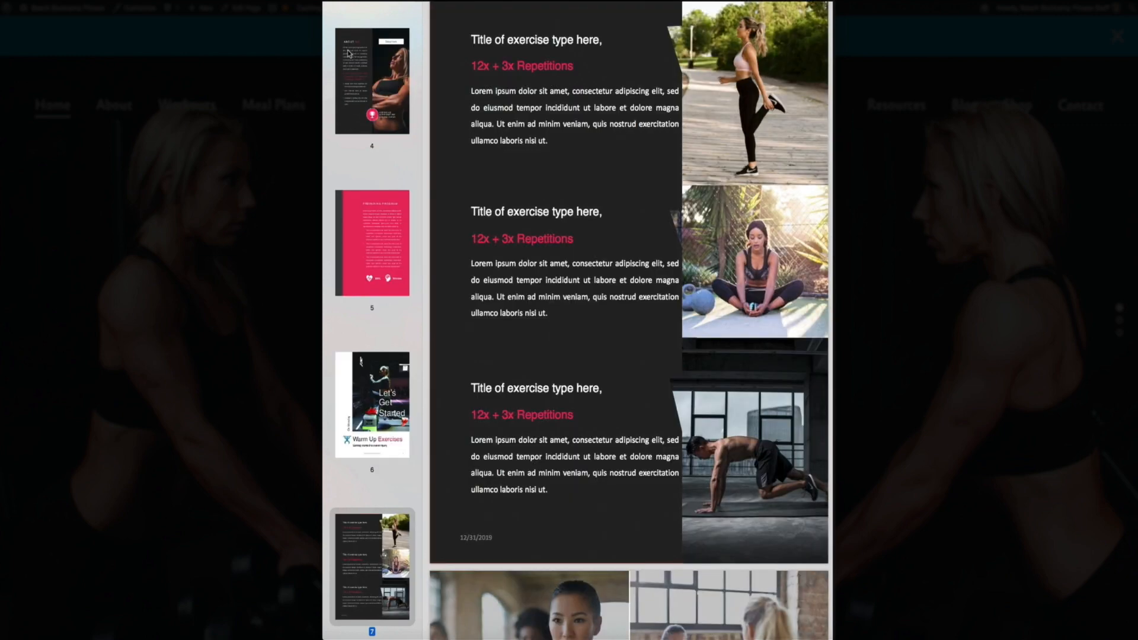
{"action": "key", "text": "Down"}
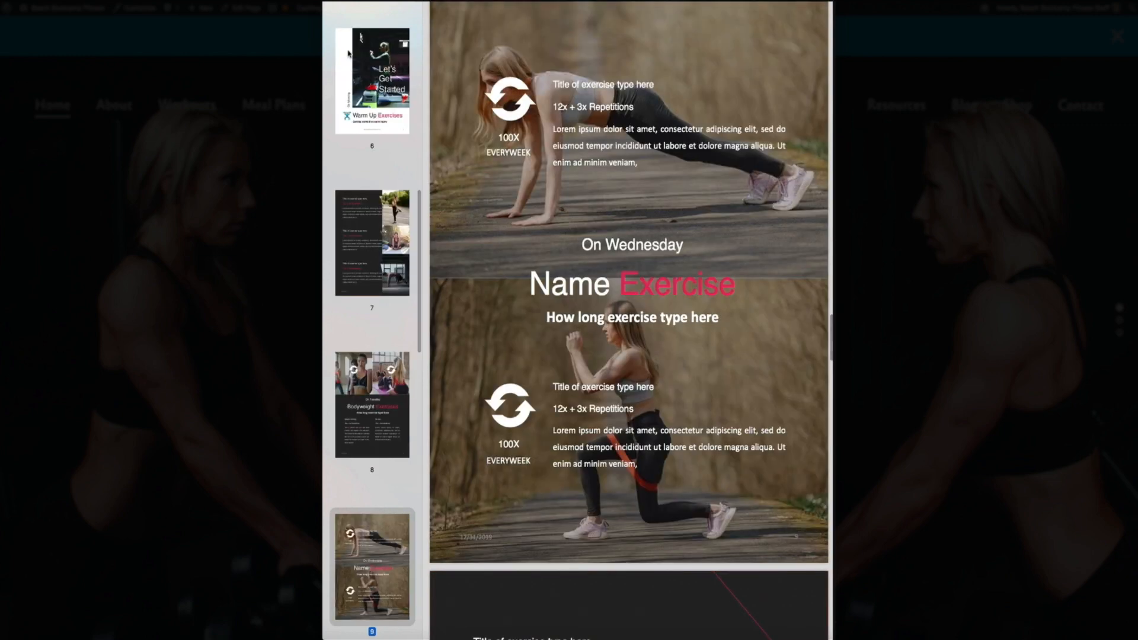
{"action": "key", "text": "Down"}
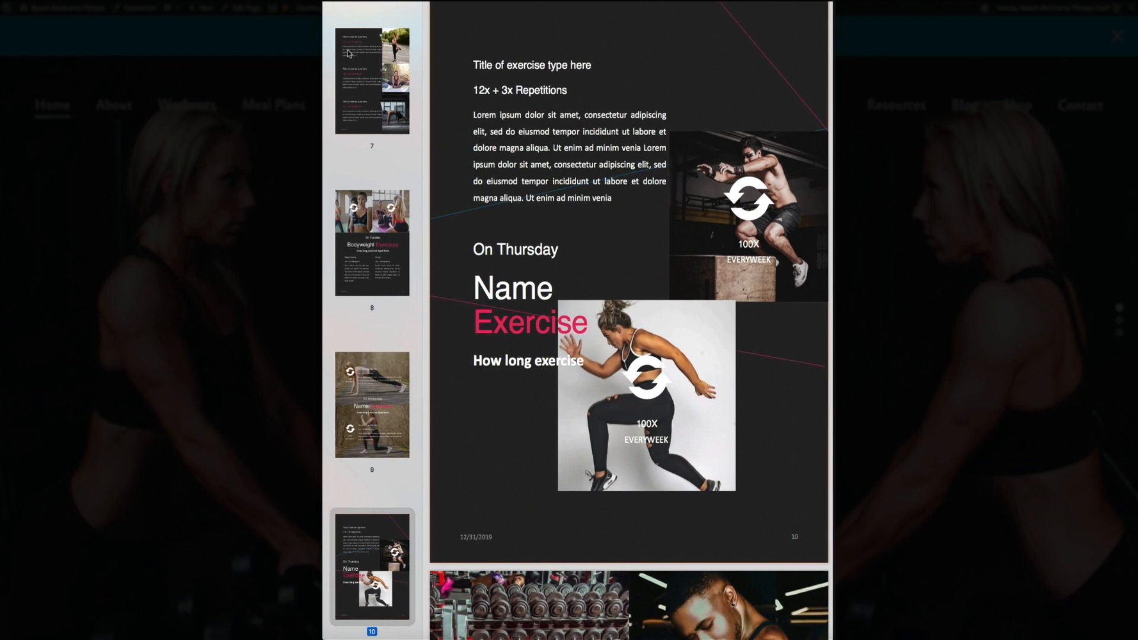
{"action": "key", "text": "Down"}
{"action": "key", "text": "Down"}
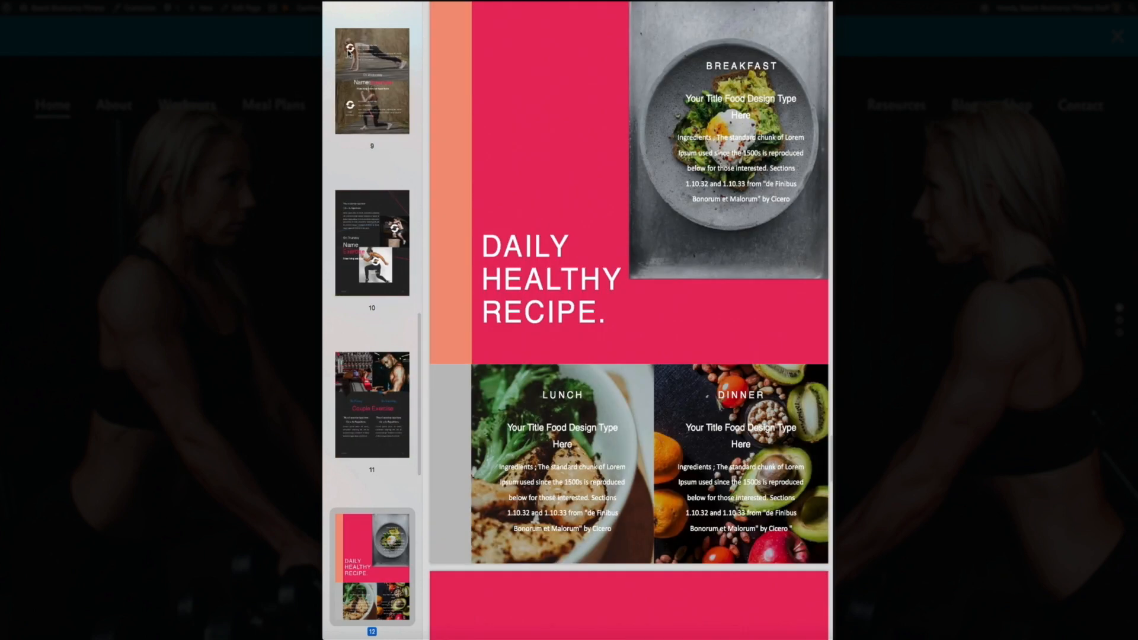
{"action": "key", "text": "Down"}
{"action": "key", "text": "Down"}
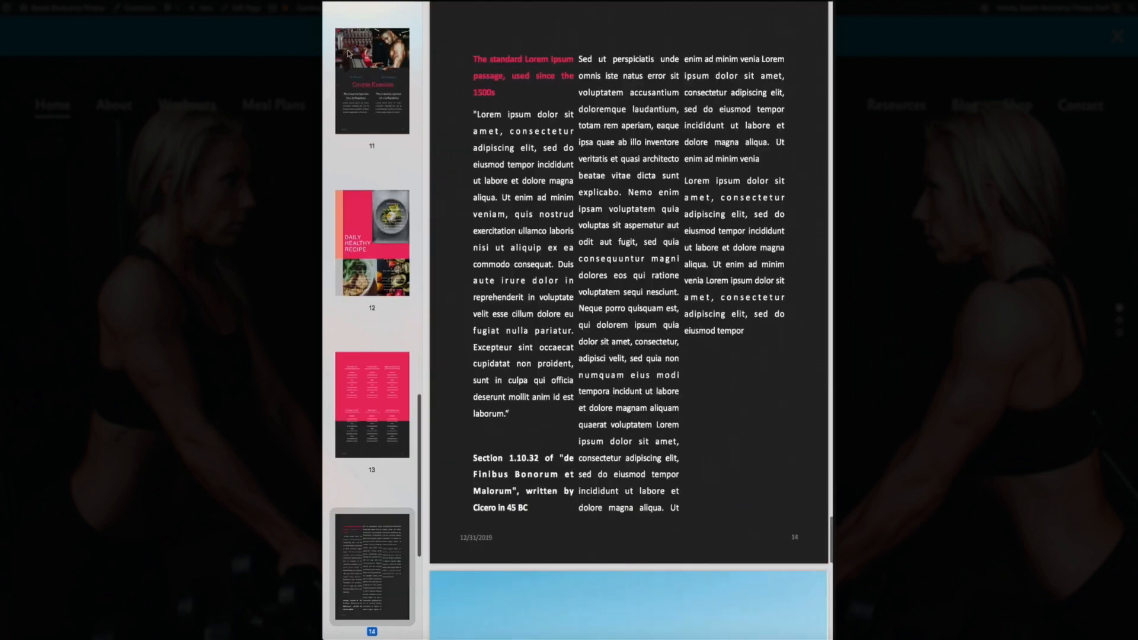
{"action": "key", "text": "Down"}
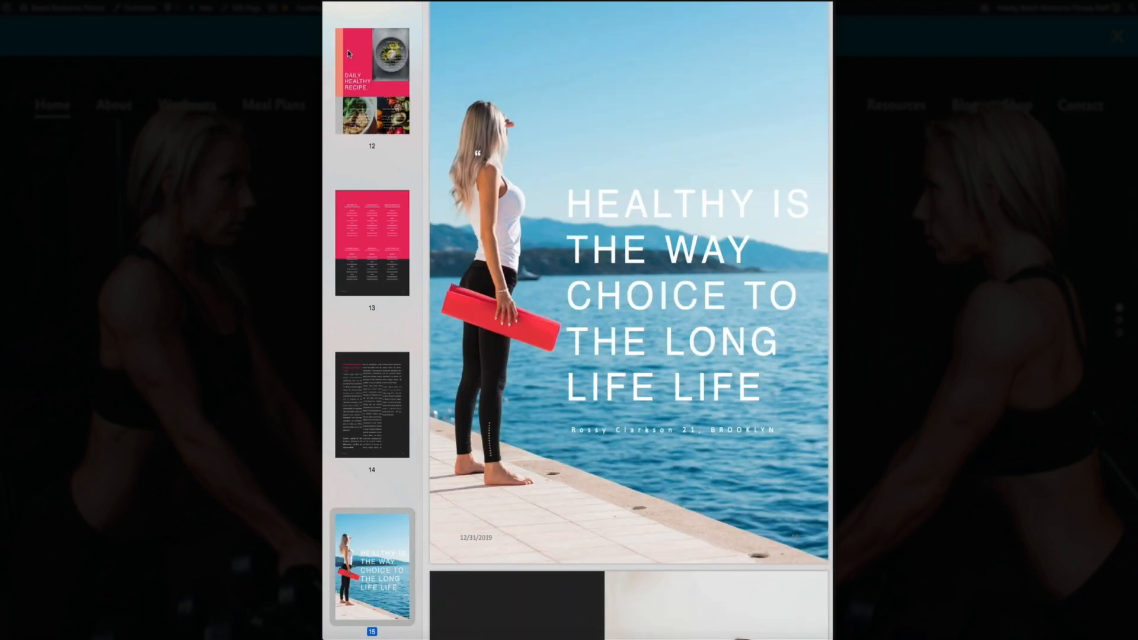
{"action": "key", "text": "Down"}
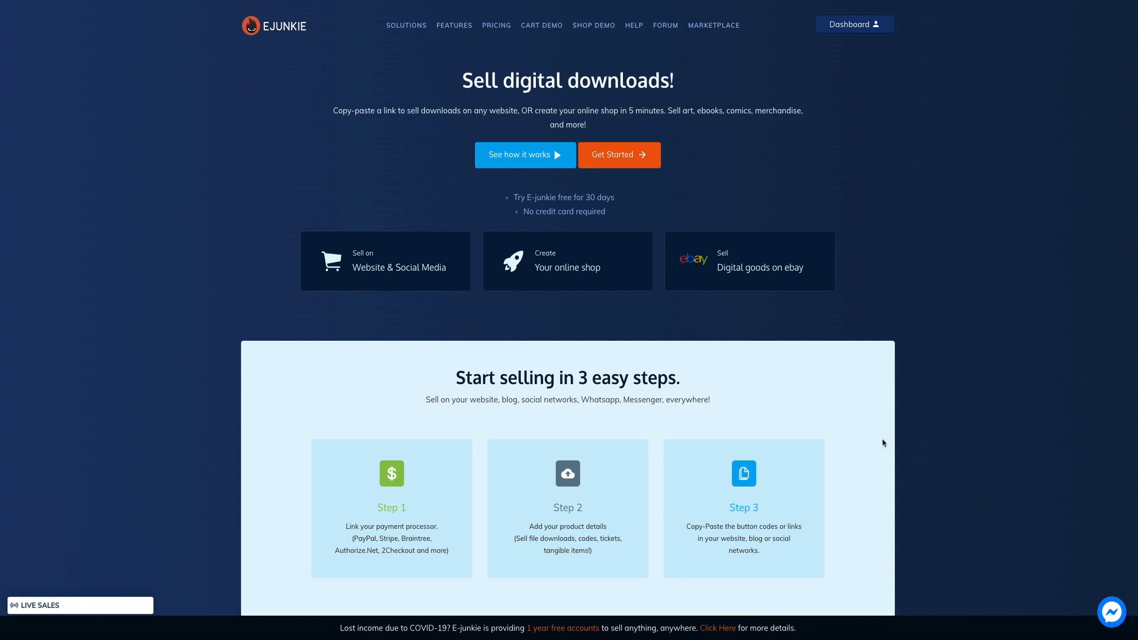
Step: Open E-junkie's pricing page and read the payment sections of the PayPal Commerce Platform page
{"action": "left_click", "coordinate": [495, 25]}
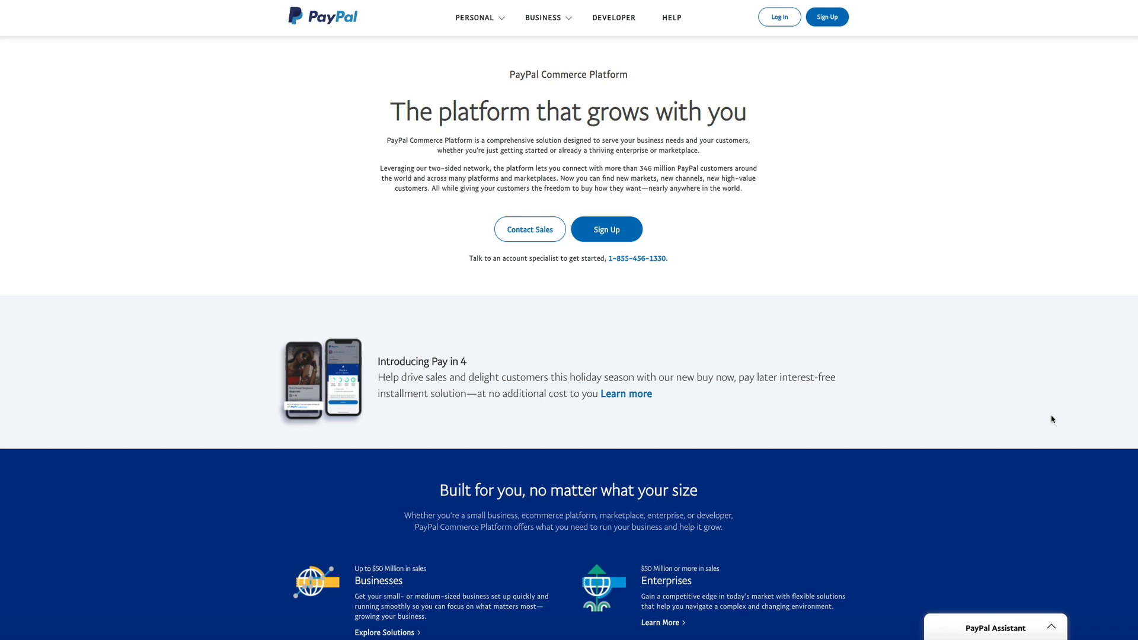
{"action": "scroll", "coordinate": [1052, 419], "scroll_direction": "down", "scroll_amount": 5}
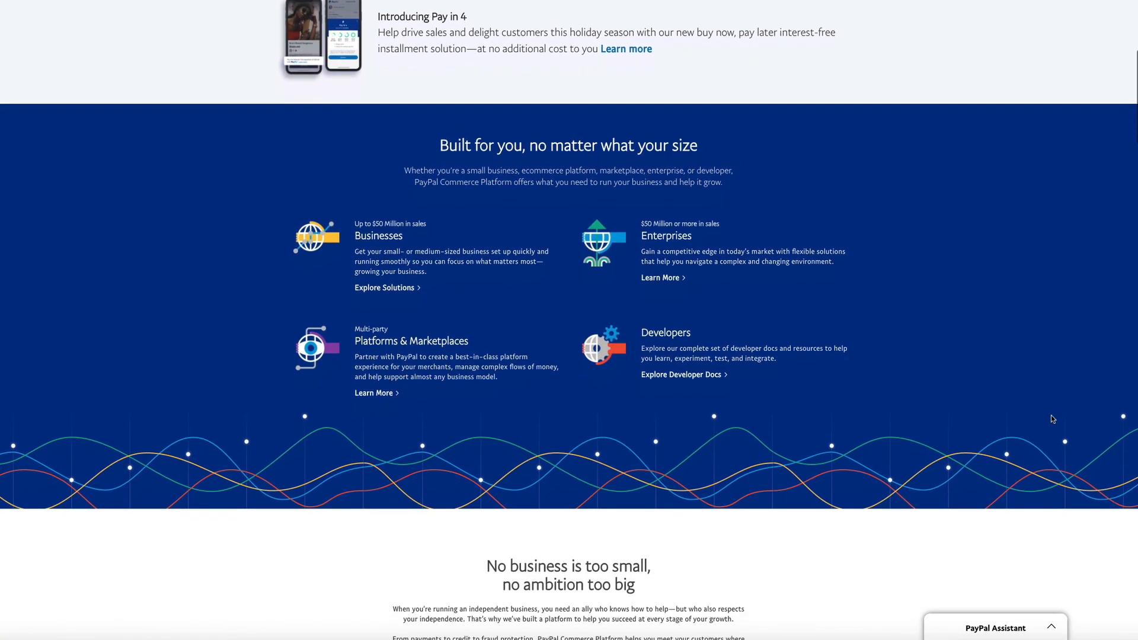
{"action": "scroll", "coordinate": [1052, 419], "scroll_direction": "down", "scroll_amount": 6}
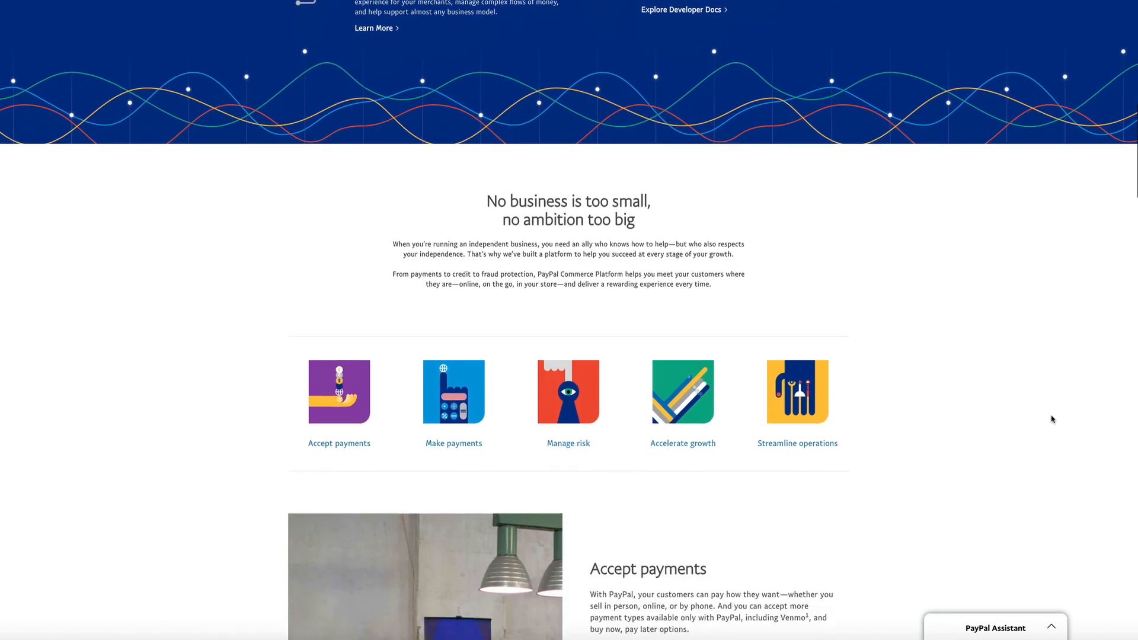
{"action": "scroll", "coordinate": [1052, 419], "scroll_direction": "down", "scroll_amount": 6}
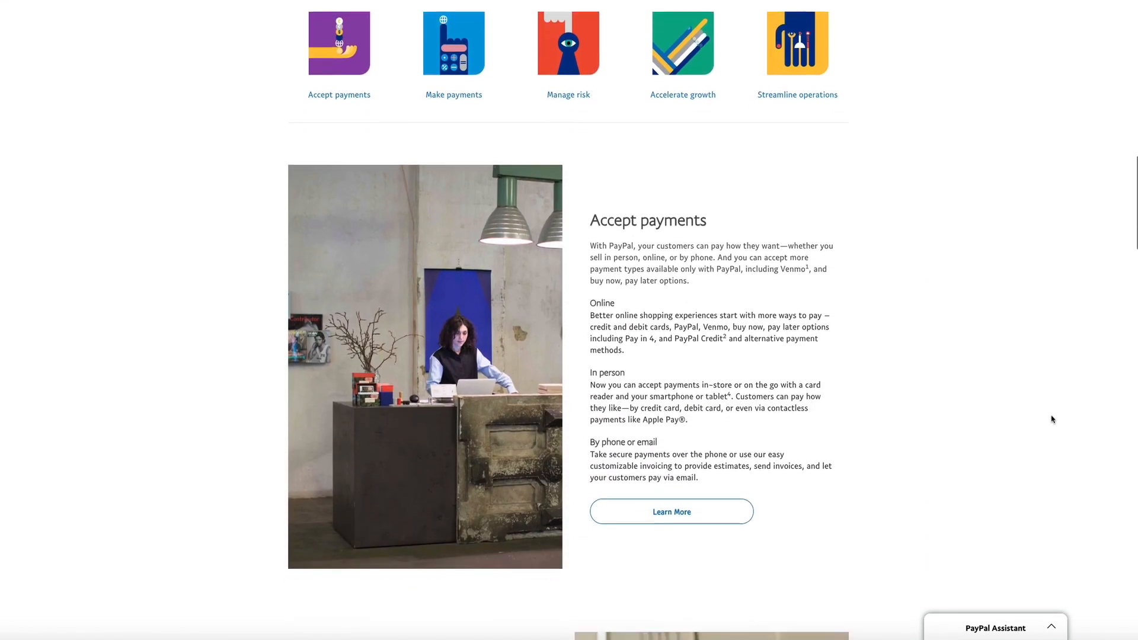
{"action": "scroll", "coordinate": [1052, 419], "scroll_direction": "down", "scroll_amount": 3}
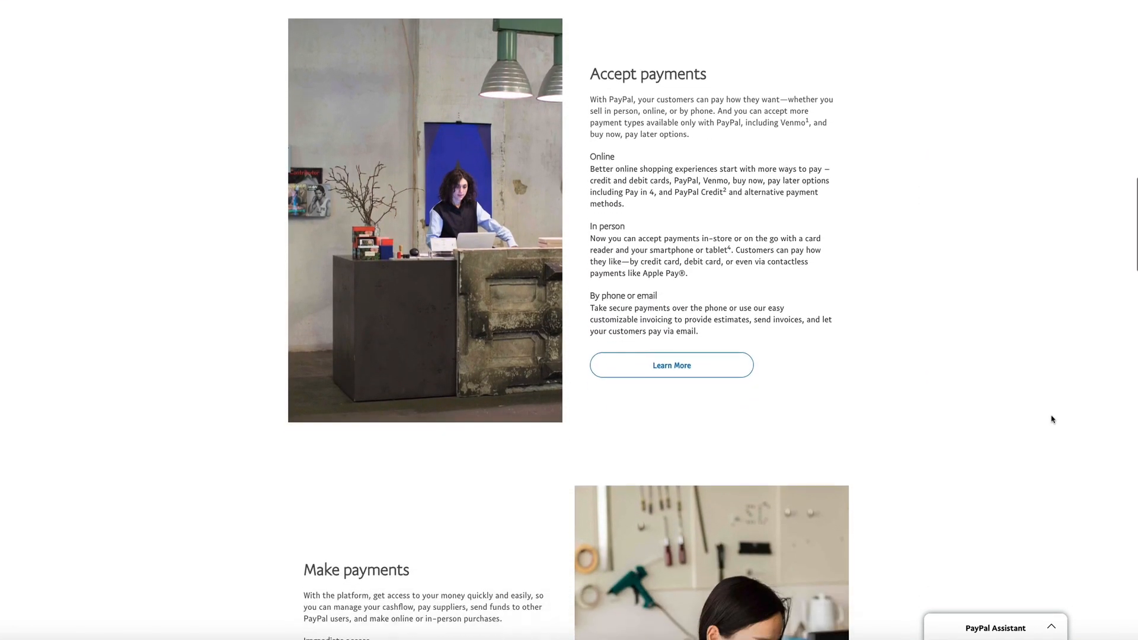
{"action": "scroll", "coordinate": [1052, 418], "scroll_direction": "down", "scroll_amount": 4}
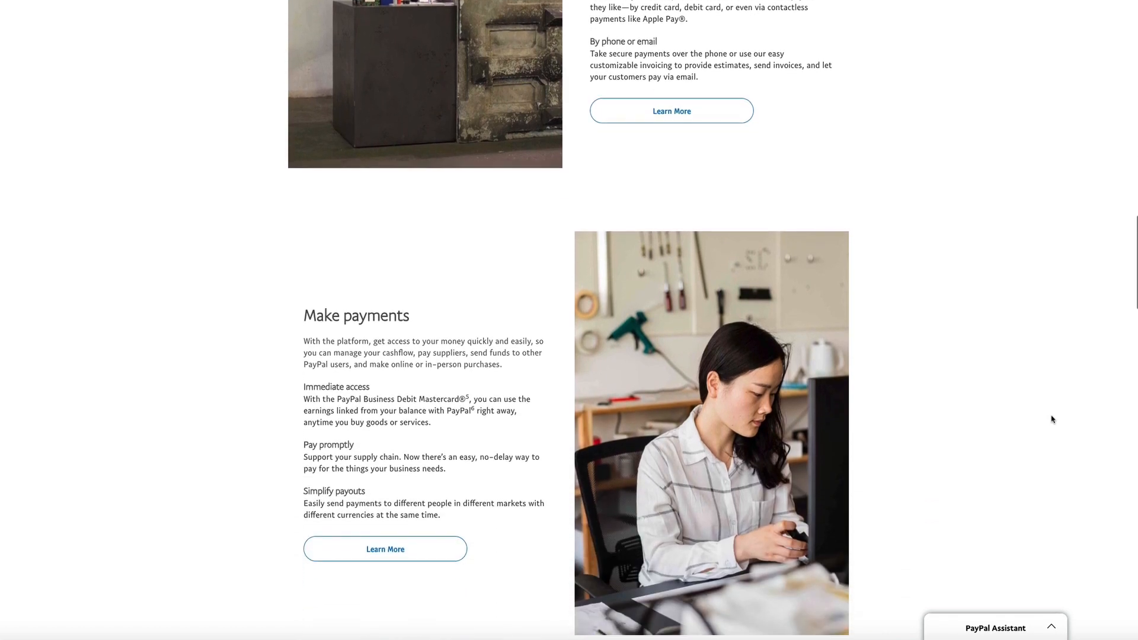
{"action": "scroll", "coordinate": [1051, 419], "scroll_direction": "down", "scroll_amount": 5}
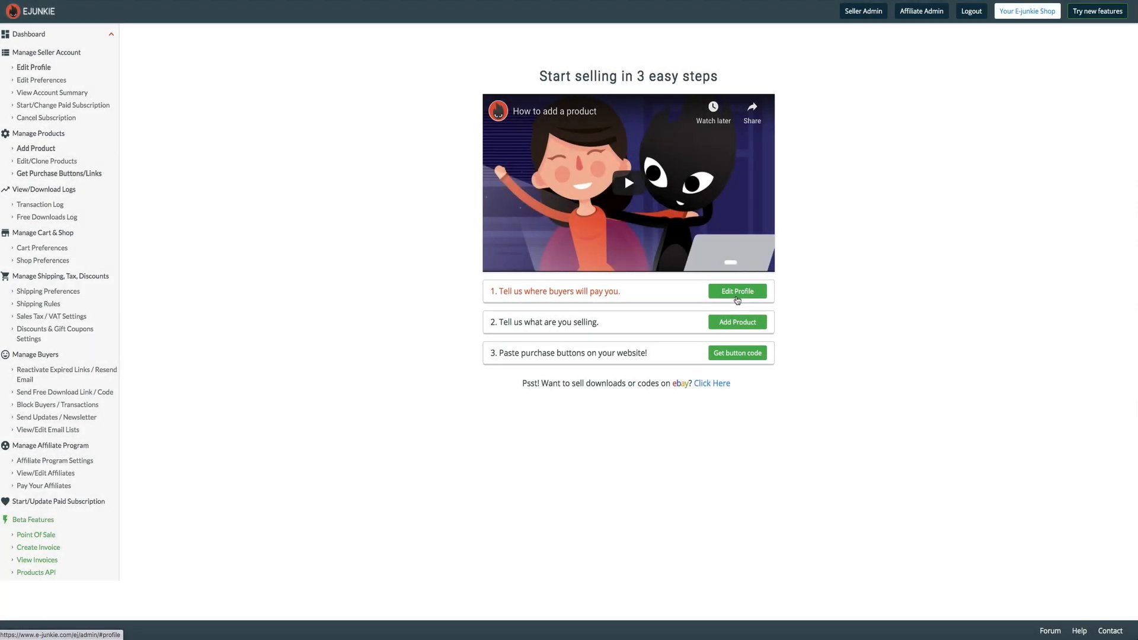
Step: Open the E-junkie seller profile for editing, check its additional payment options and submit the profile settings
{"action": "left_click", "coordinate": [747, 293]}
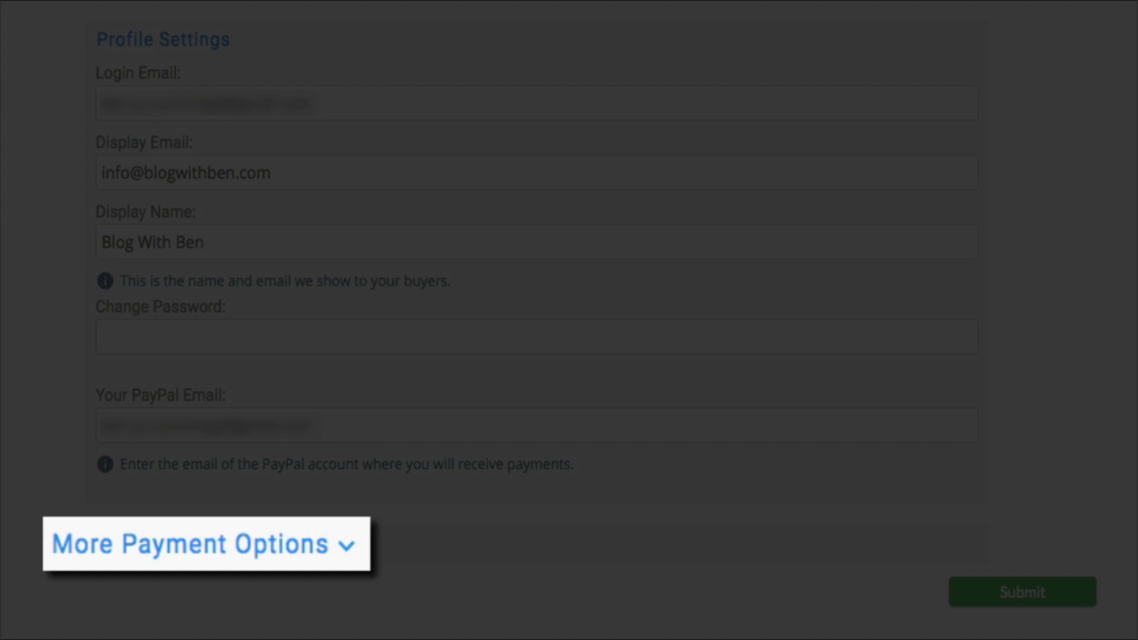
{"action": "left_click", "coordinate": [301, 550]}
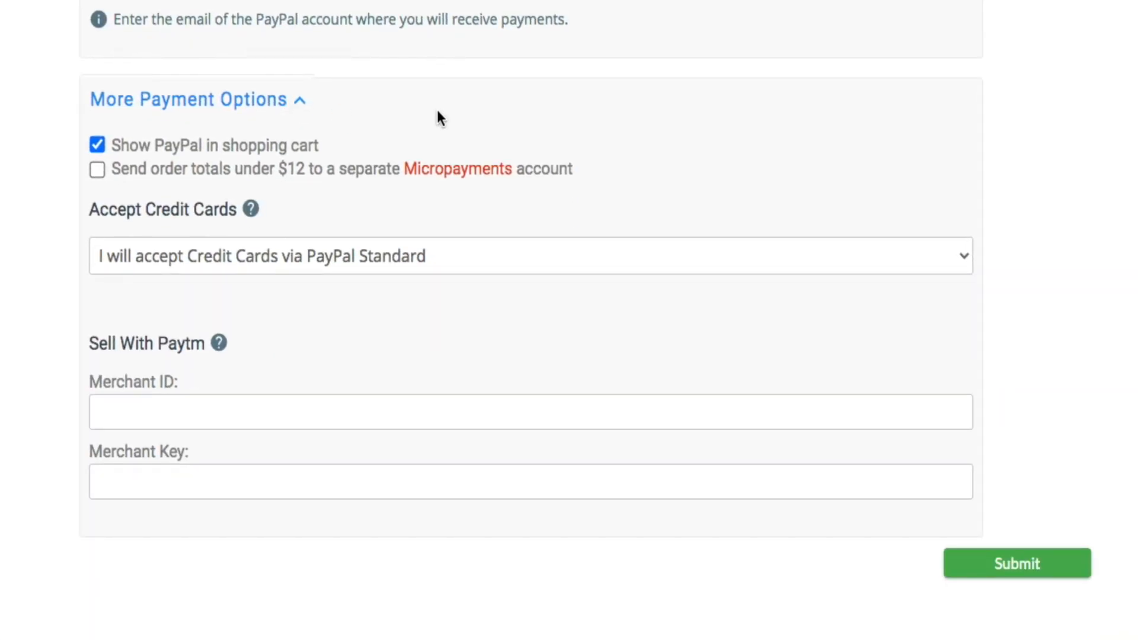
{"action": "left_click", "coordinate": [297, 100]}
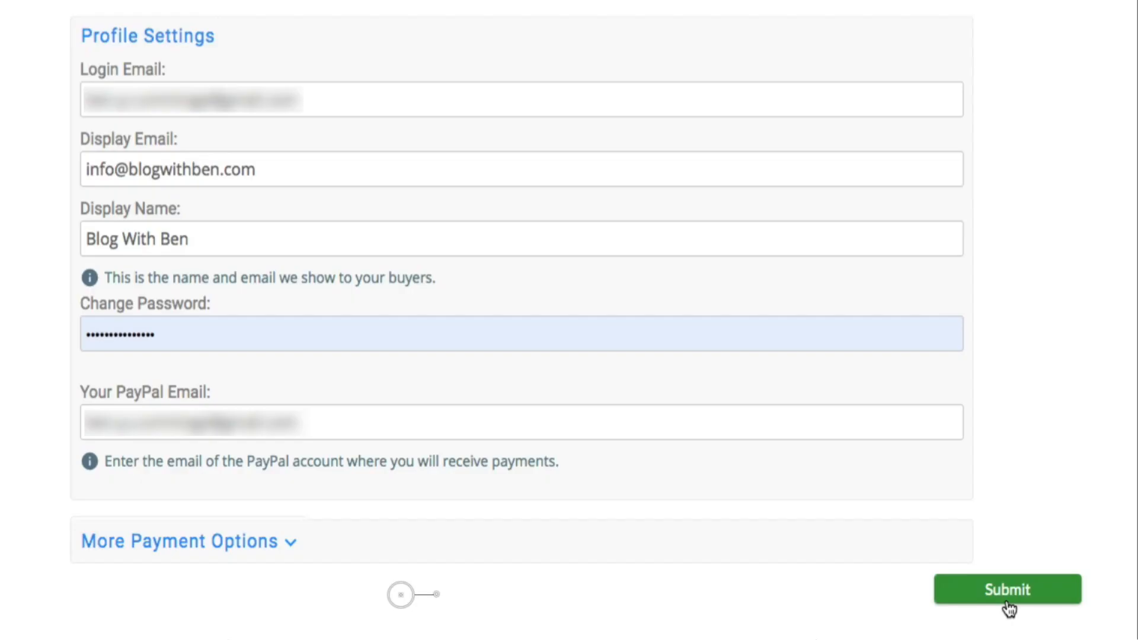
{"action": "left_click", "coordinate": [1008, 606]}
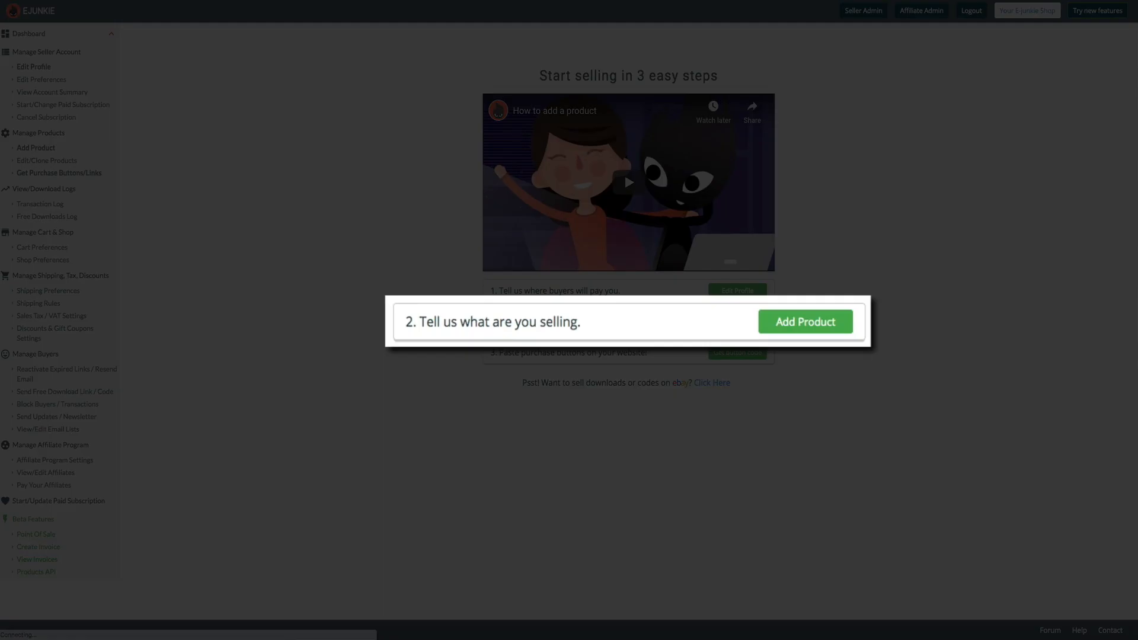
Step: Start adding a new product in E-junkie and name it "Low Impact Workouts"
{"action": "left_click", "coordinate": [805, 333]}
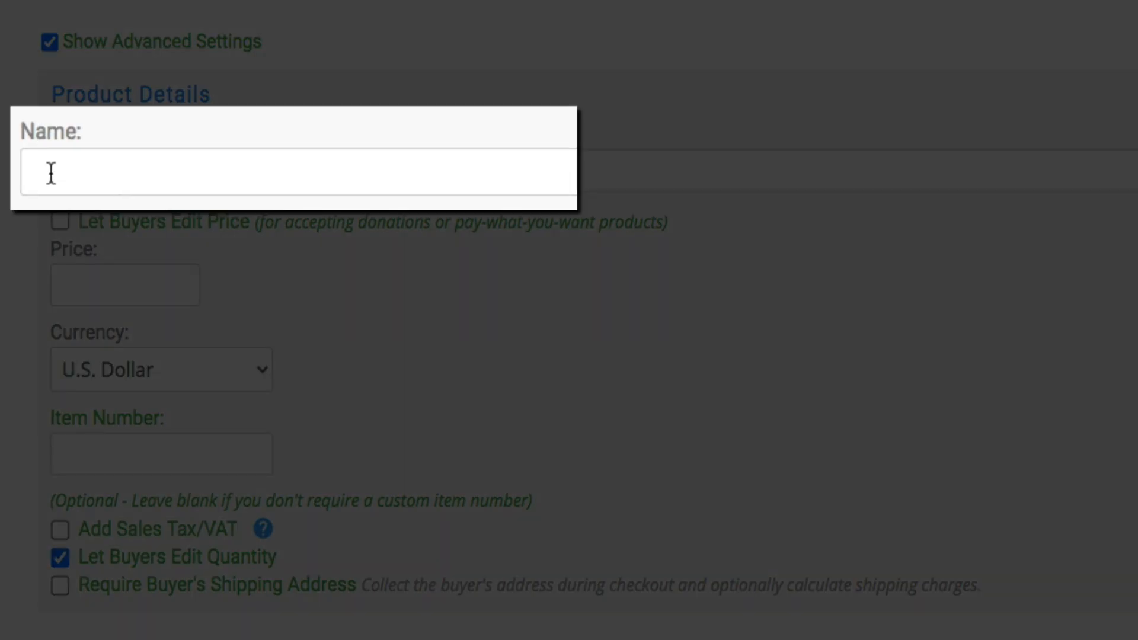
{"action": "left_click", "coordinate": [78, 175]}
{"action": "type", "text": "L"}
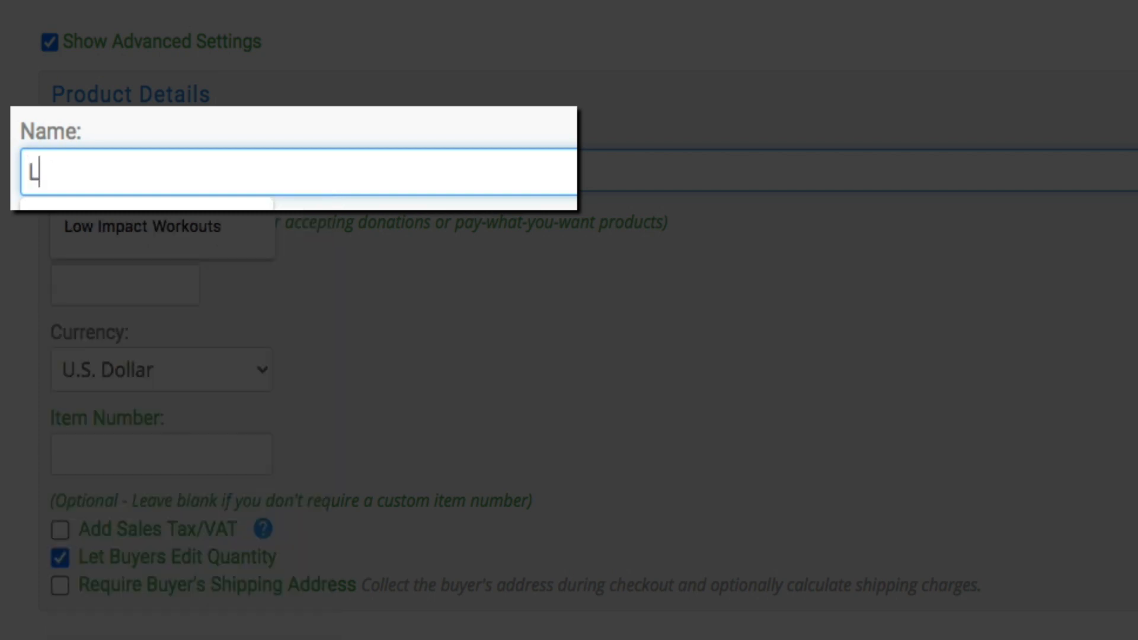
{"action": "type", "text": "ow Impact "}
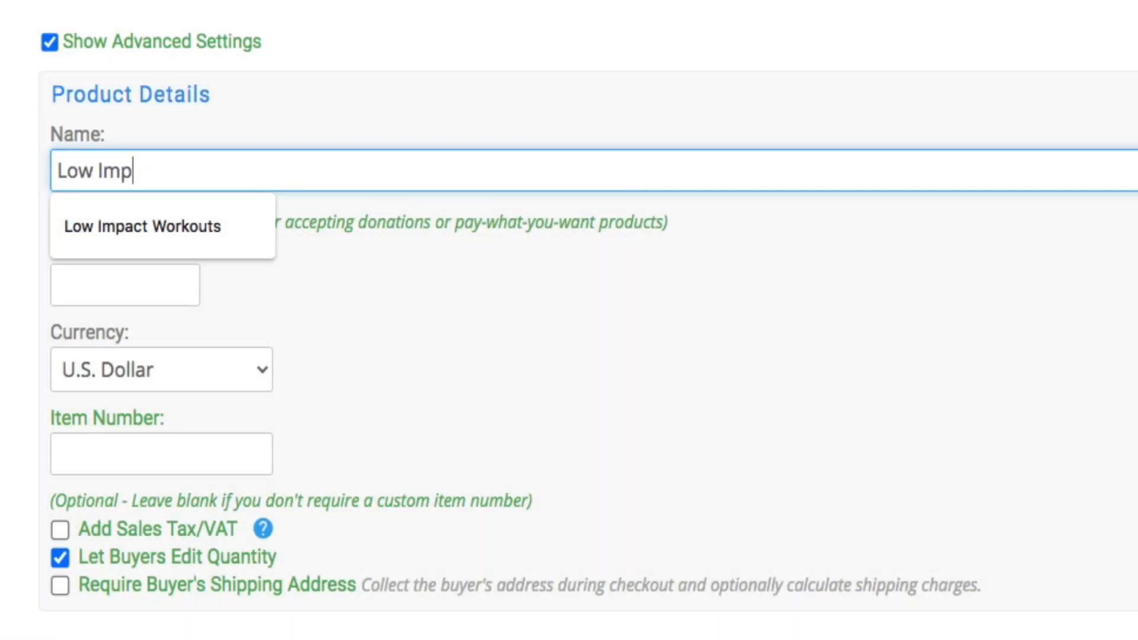
{"action": "type", "text": "Workouts"}
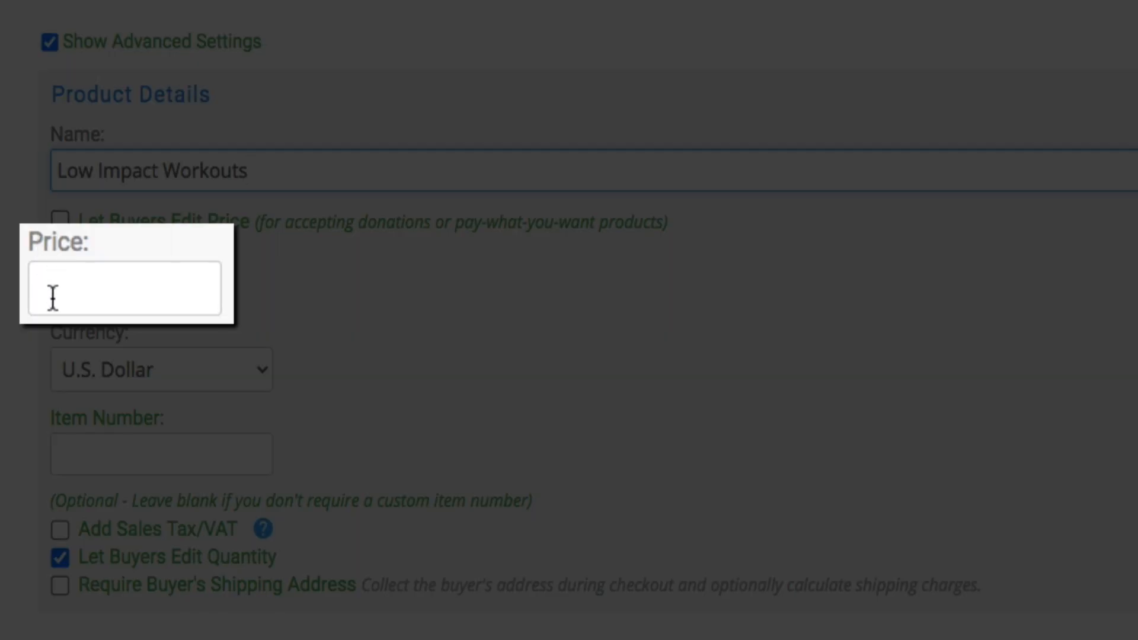
Step: Set the product's price to 49.99 and enable adding sales tax/VAT
{"action": "left_click", "coordinate": [53, 296]}
{"action": "left_click", "coordinate": [158, 336]}
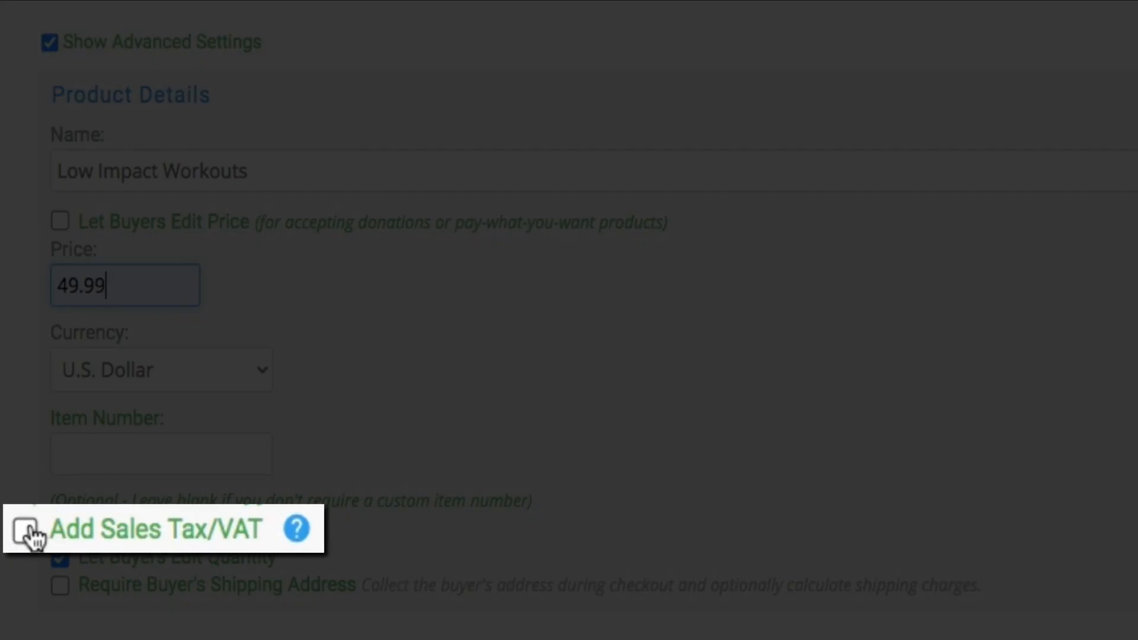
{"action": "left_click", "coordinate": [60, 529]}
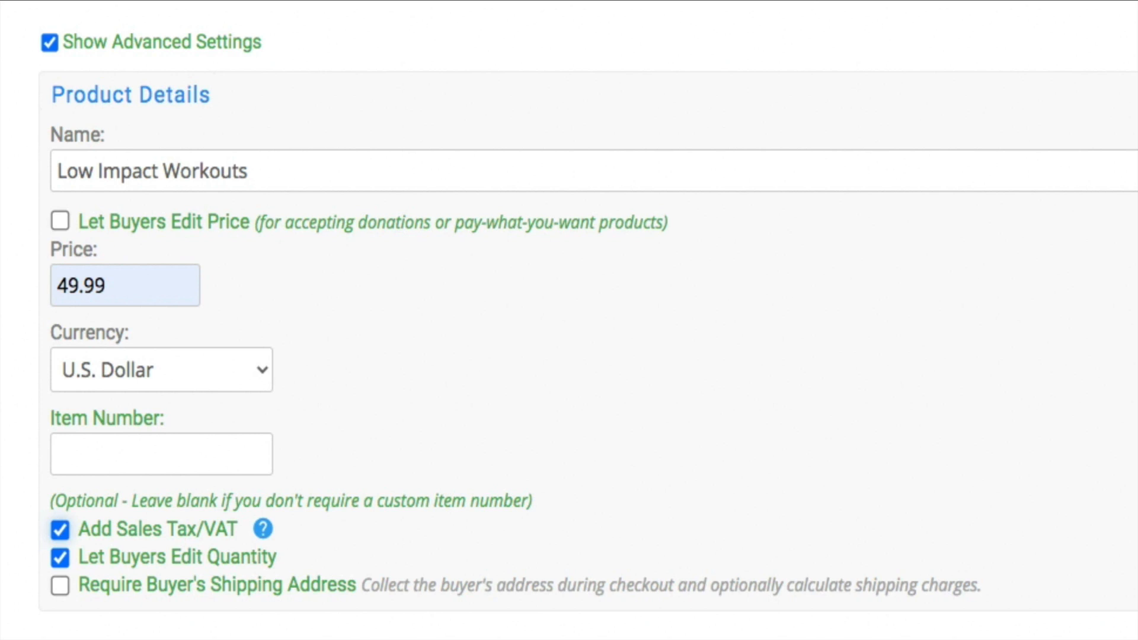
Step: Go through the product's digital delivery and thank-you email settings and submit the new product
{"action": "scroll", "coordinate": [569, 320], "scroll_direction": "down", "scroll_amount": 8}
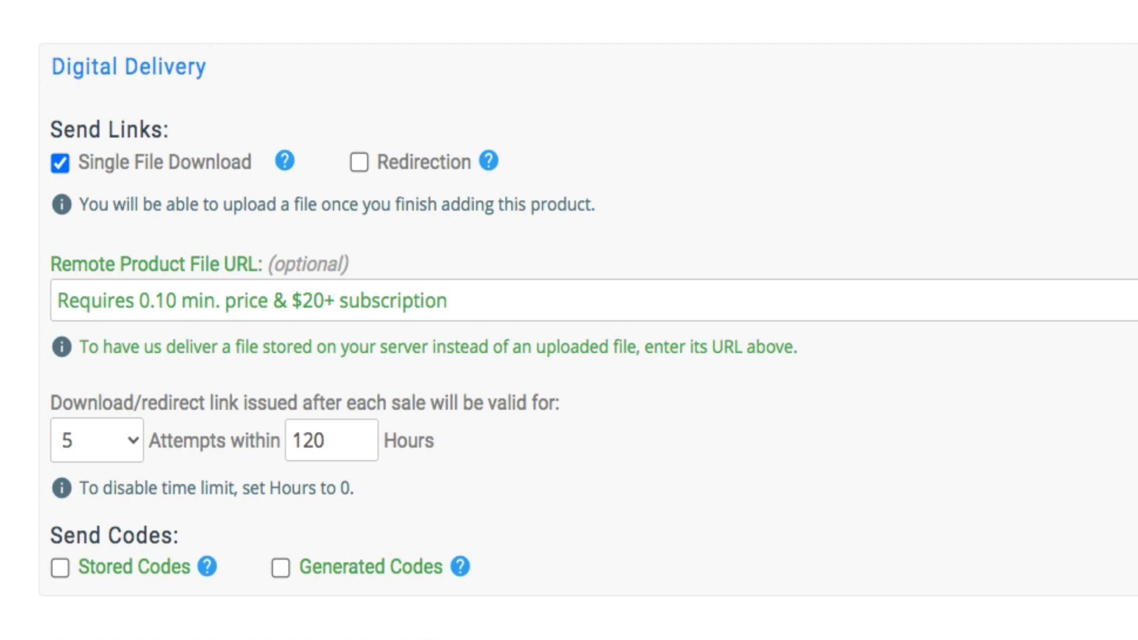
{"action": "scroll", "coordinate": [569, 320], "scroll_direction": "down", "scroll_amount": 10}
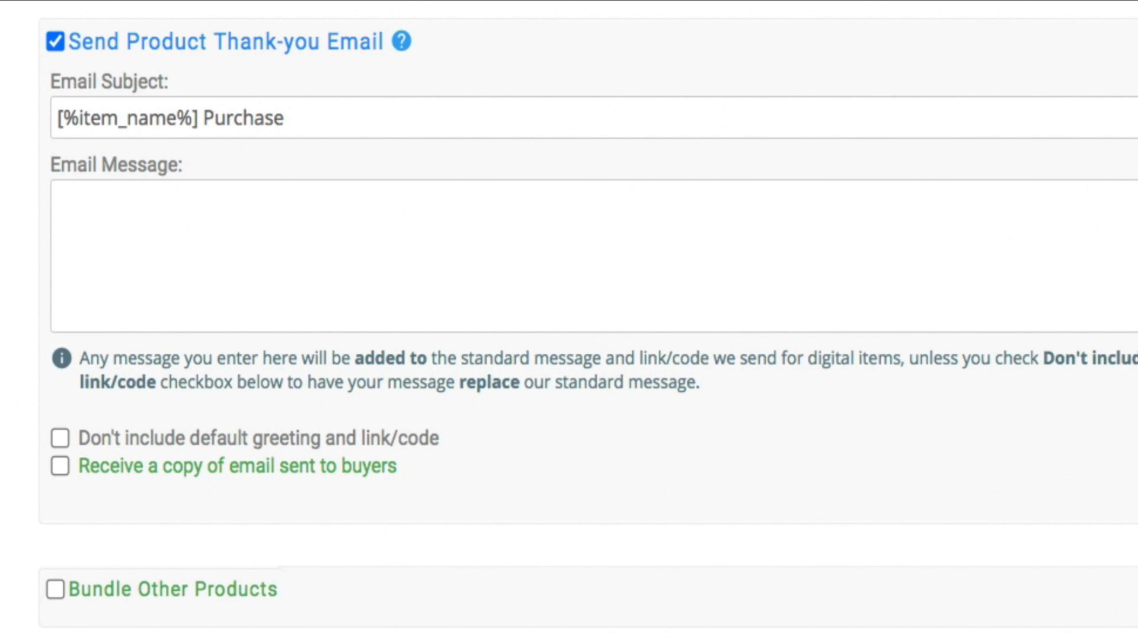
{"action": "scroll", "coordinate": [219, 306], "scroll_direction": "down", "scroll_amount": 2}
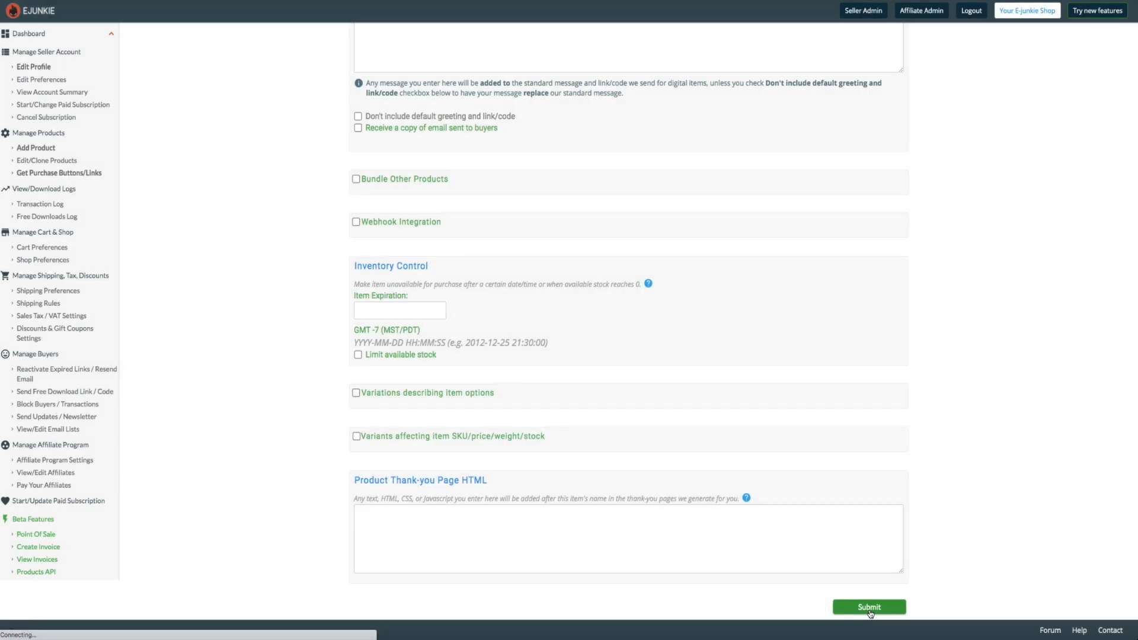
{"action": "left_click", "coordinate": [869, 611]}
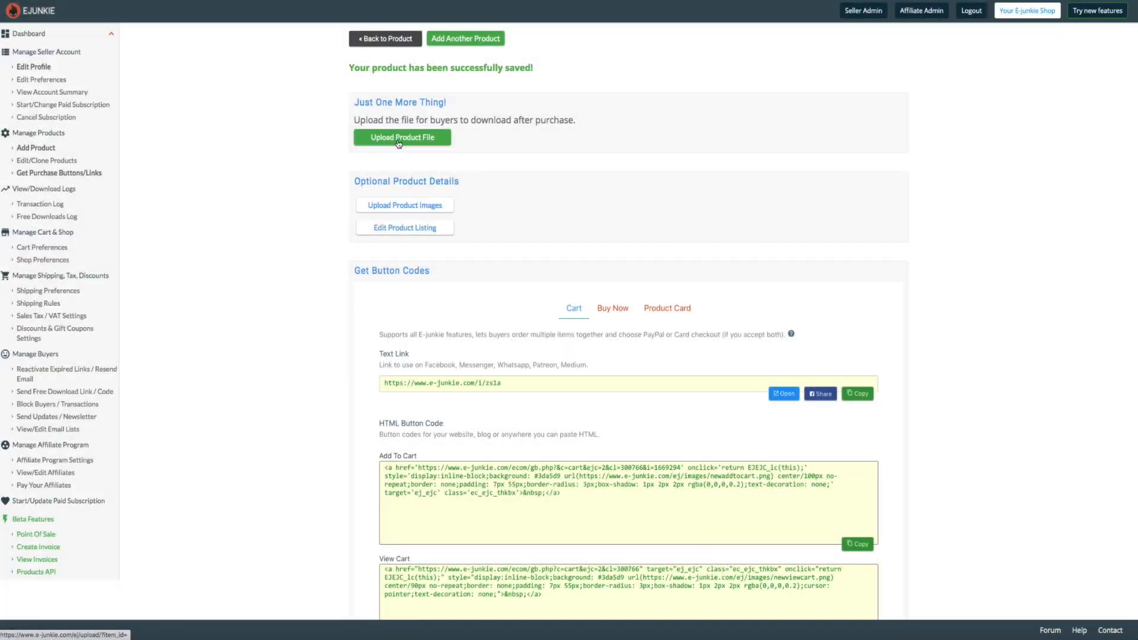
Step: Upload "low impact workouts beach bootcamp fitness.pdf" from Downloads as the new product's download file
{"action": "left_click", "coordinate": [397, 140]}
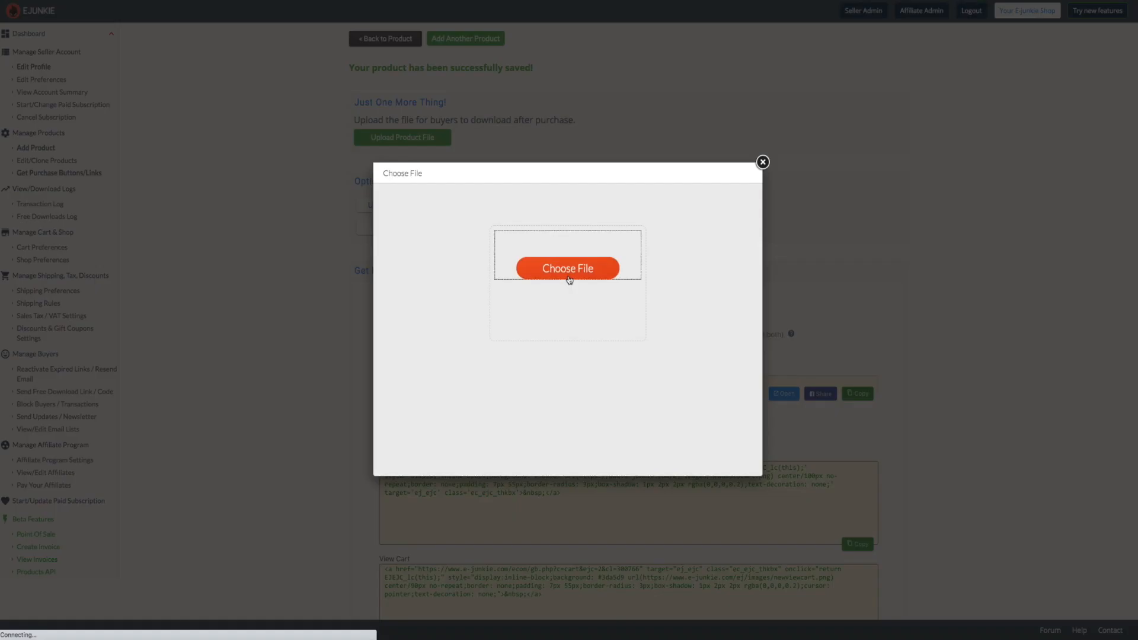
{"action": "left_click", "coordinate": [568, 278]}
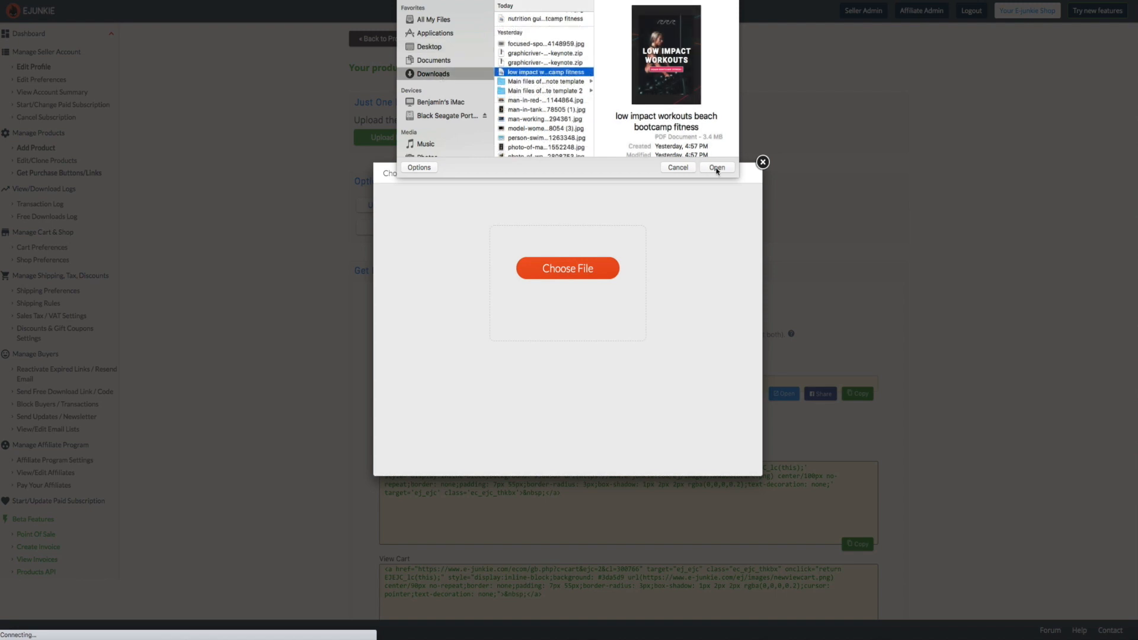
{"action": "left_click", "coordinate": [716, 169]}
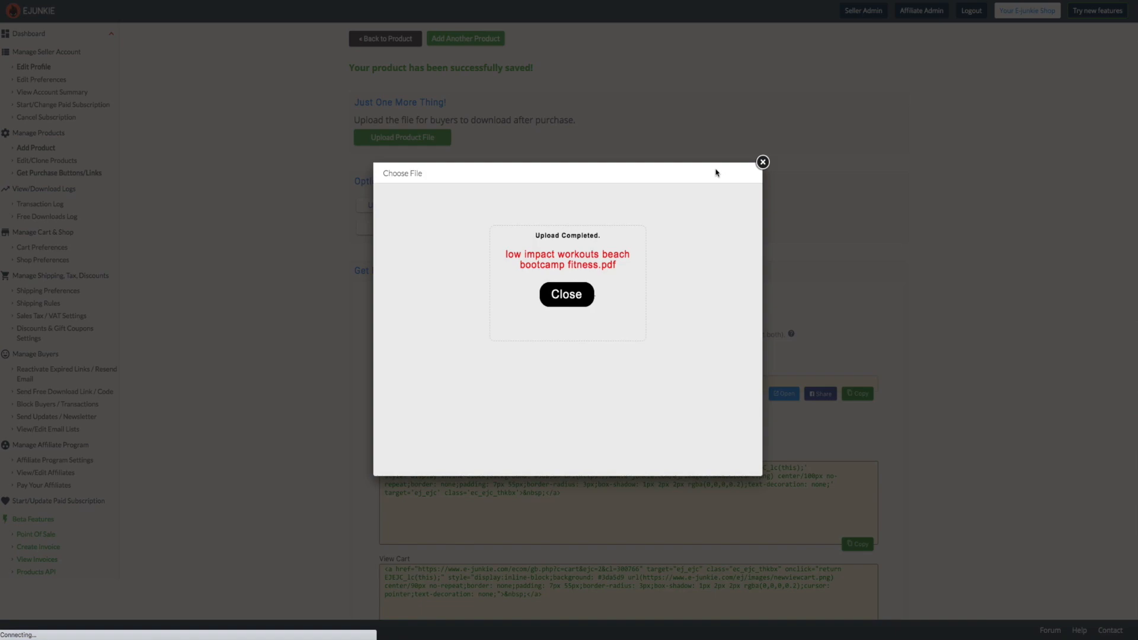
{"action": "scroll", "coordinate": [716, 173], "scroll_direction": "down", "scroll_amount": 8}
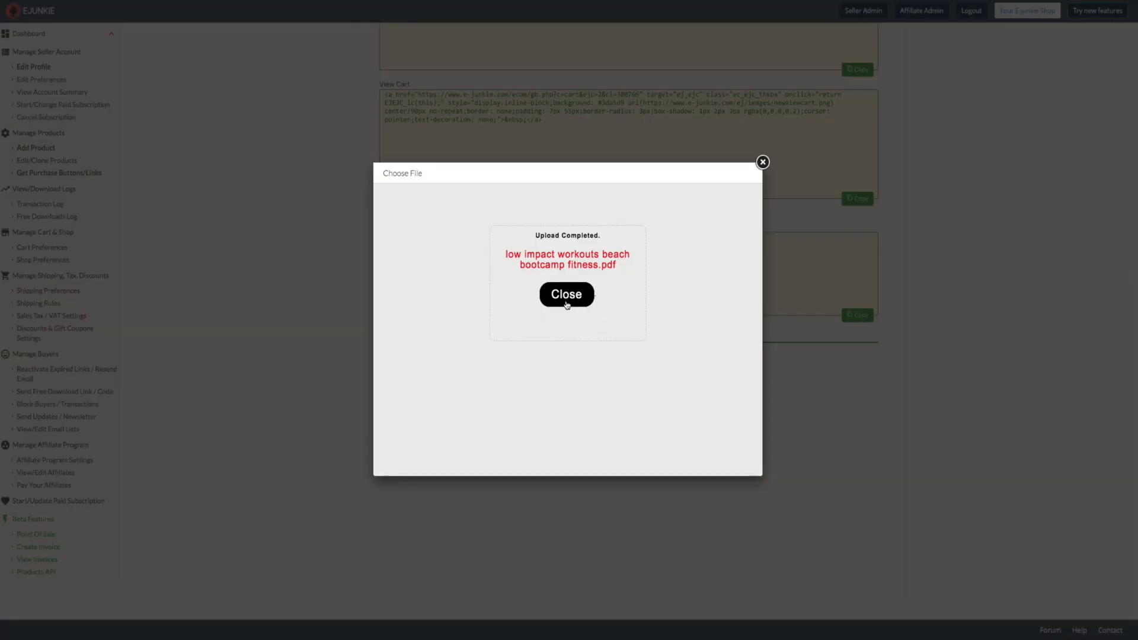
{"action": "left_click", "coordinate": [566, 296]}
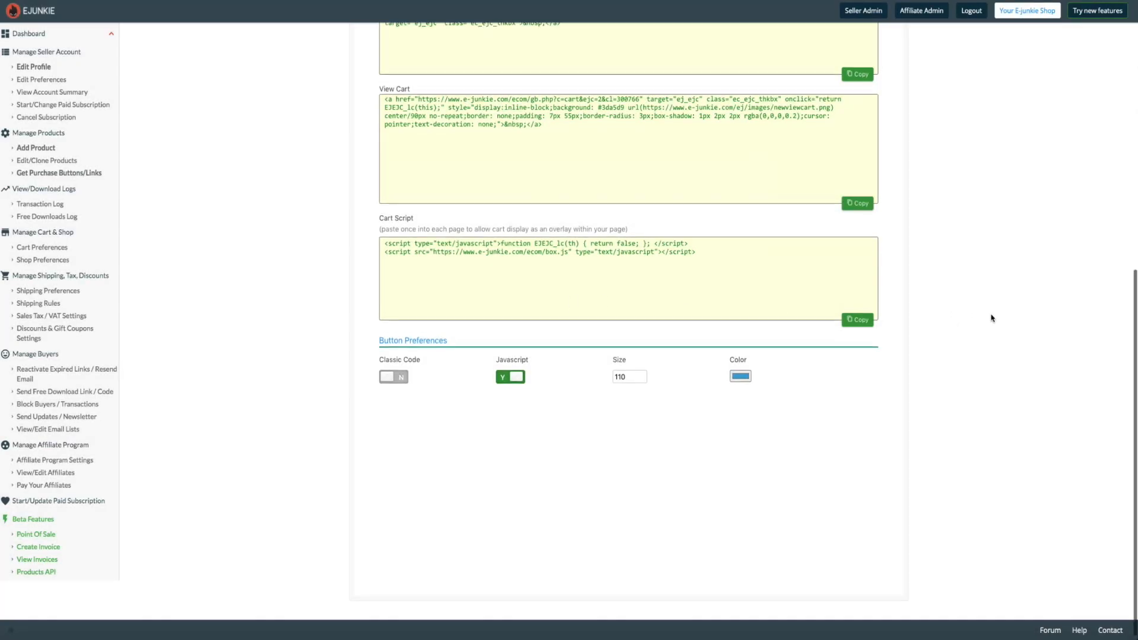
Step: Upload the desktop image "Screen Shot 2020-07-04 at 10.24.32 AM" as the product's first image
{"action": "scroll", "coordinate": [991, 319], "scroll_direction": "up", "scroll_amount": 8}
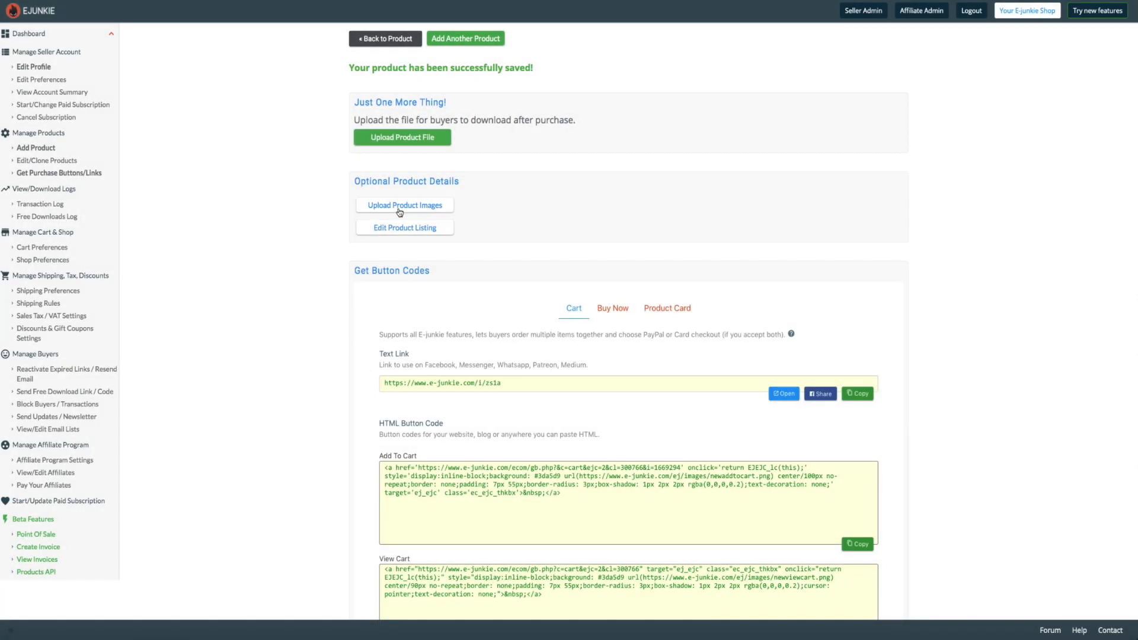
{"action": "left_click", "coordinate": [399, 208]}
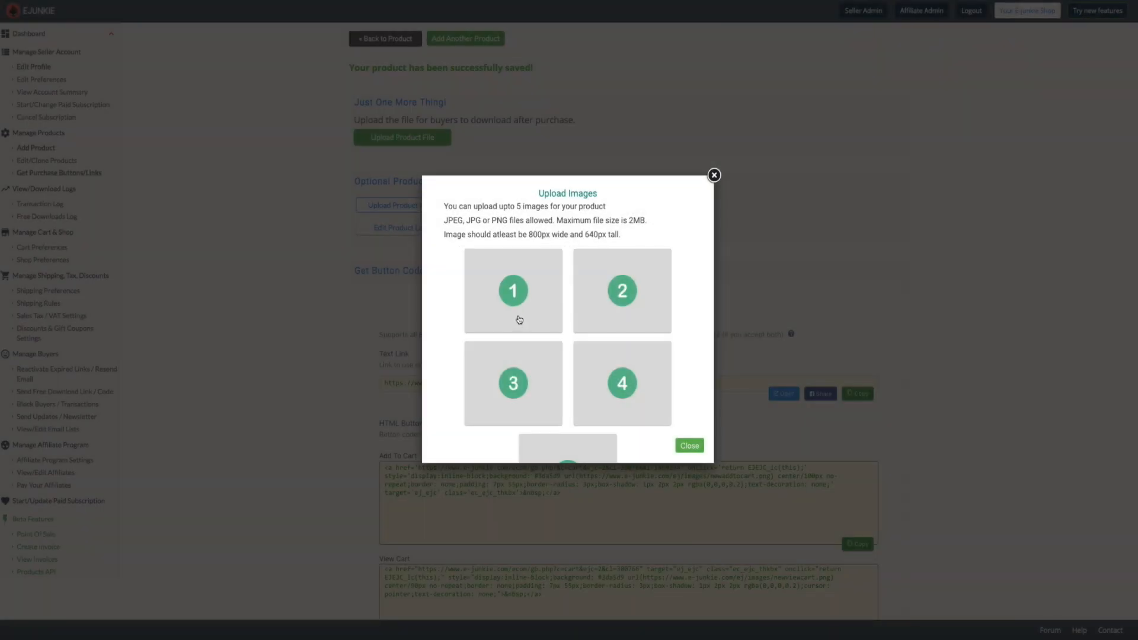
{"action": "left_click", "coordinate": [519, 320]}
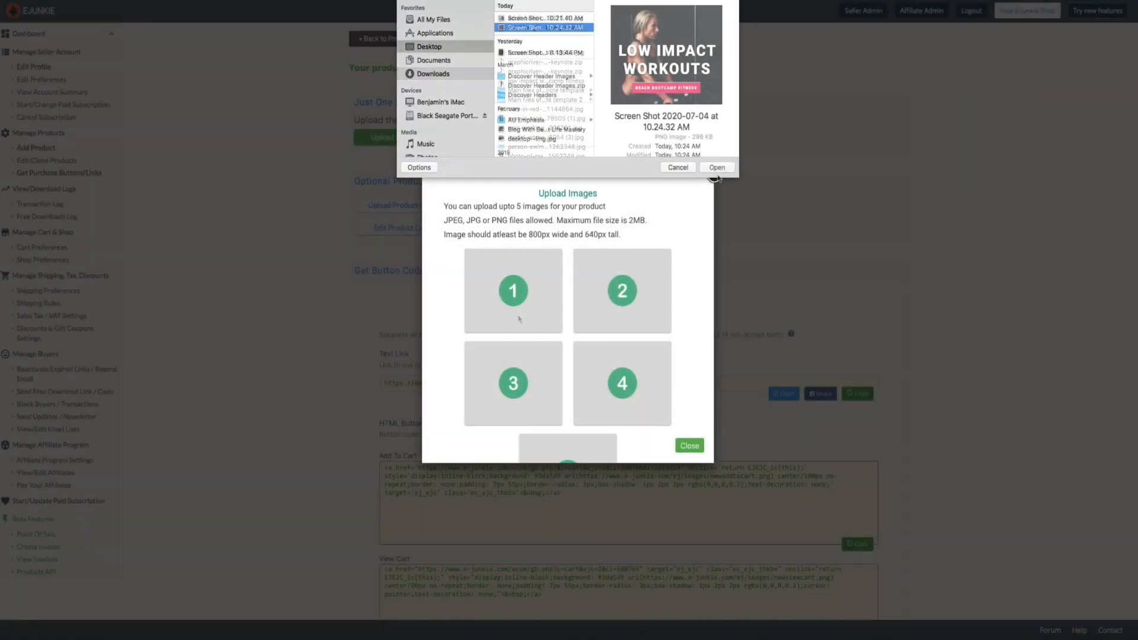
{"action": "left_click", "coordinate": [717, 168]}
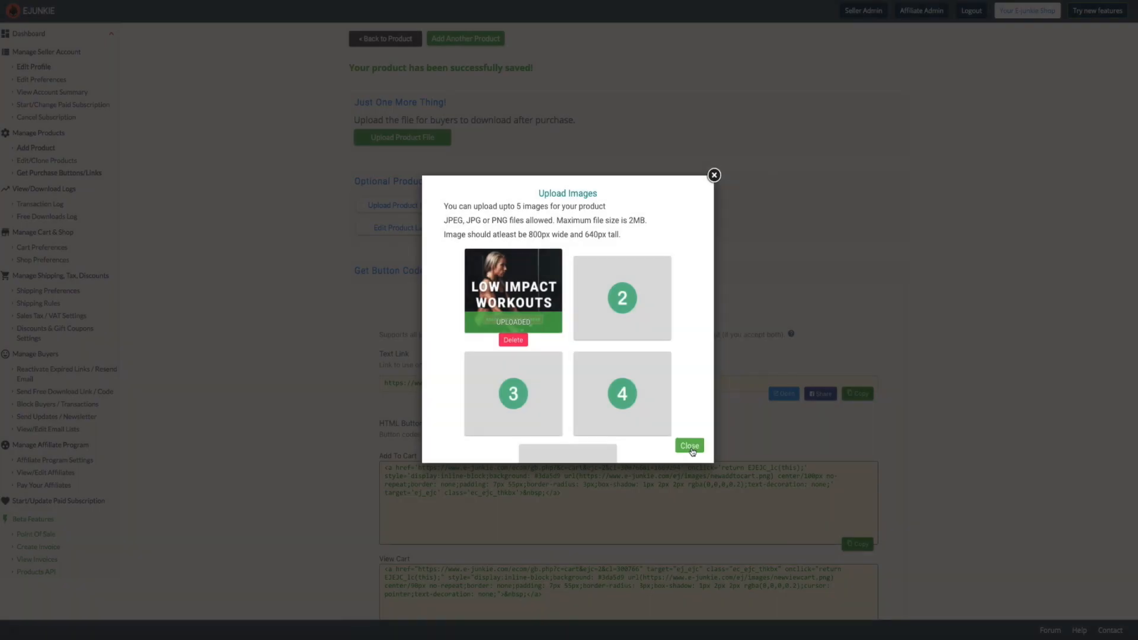
{"action": "left_click", "coordinate": [691, 450]}
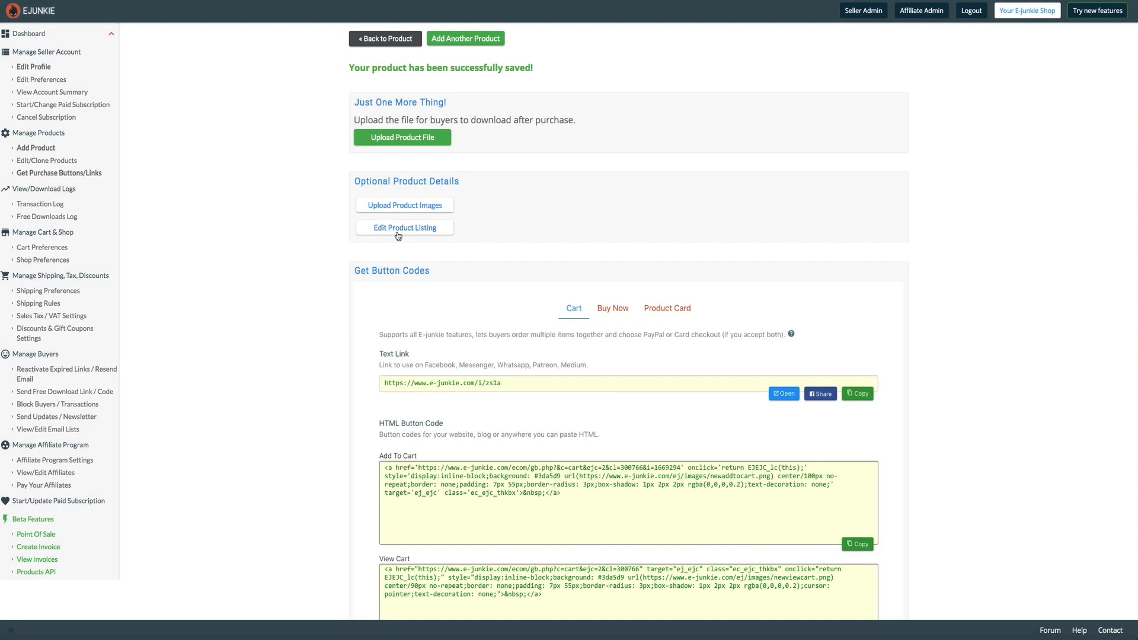
Step: Set the product listing's details to "Welcome to the Low Impact Exercise Guide a high-intensity workout with low- impact exercise." and save the changes
{"action": "left_click", "coordinate": [398, 236]}
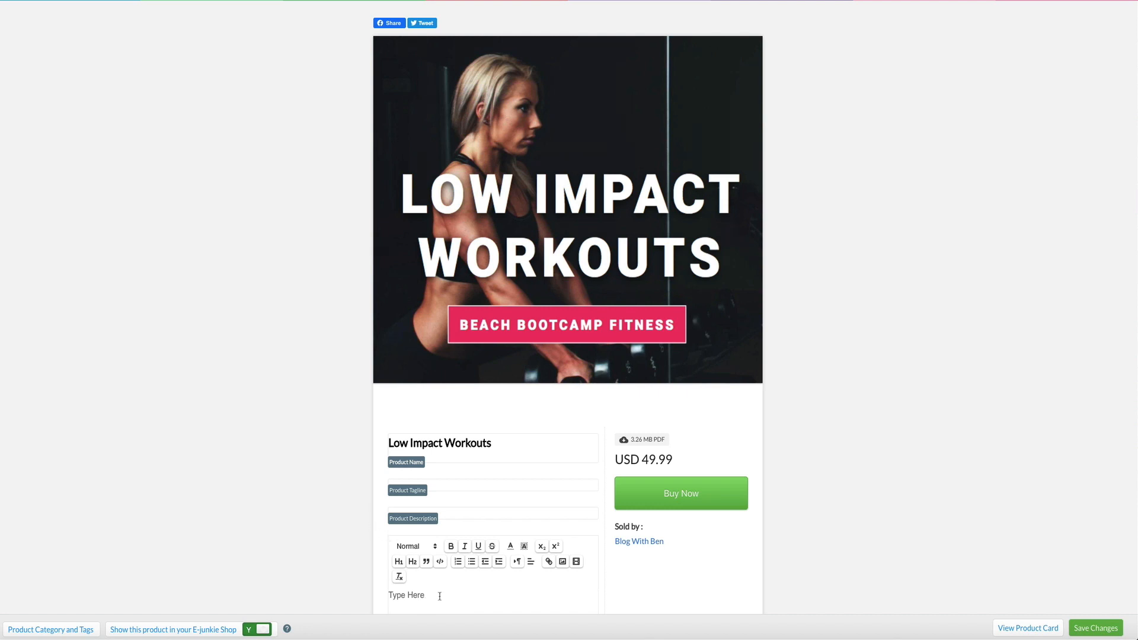
{"action": "scroll", "coordinate": [427, 595], "scroll_direction": "down", "scroll_amount": 2}
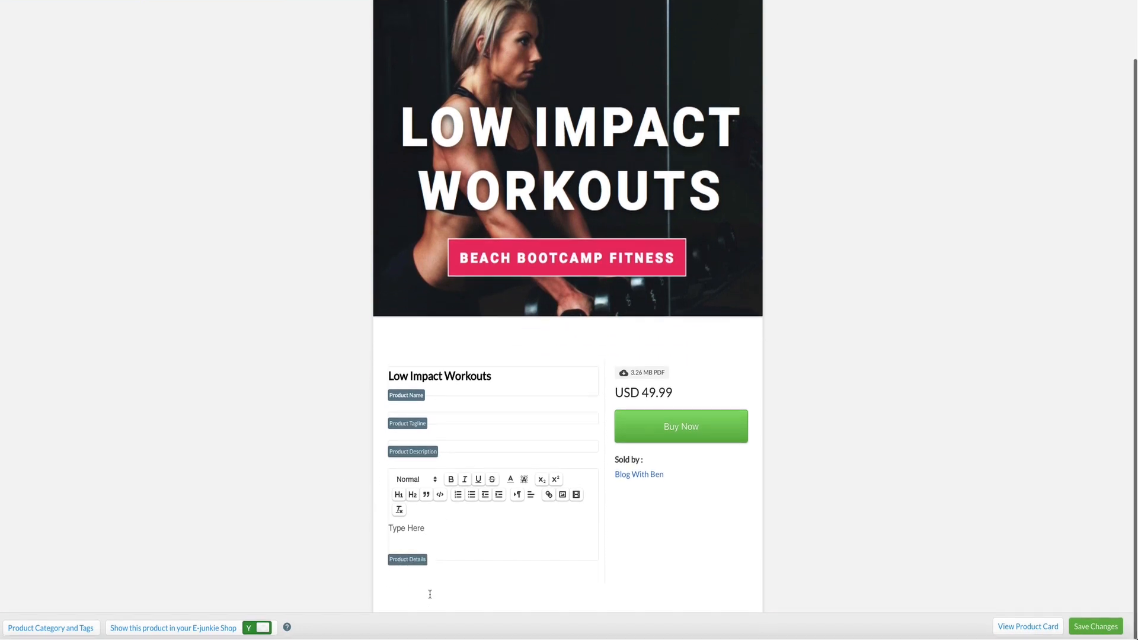
{"action": "triple_click", "coordinate": [421, 527]}
{"action": "type", "text": "Welcome to the Low Impact Exercise Guide a high-intensity workout with low- impact exercise."}
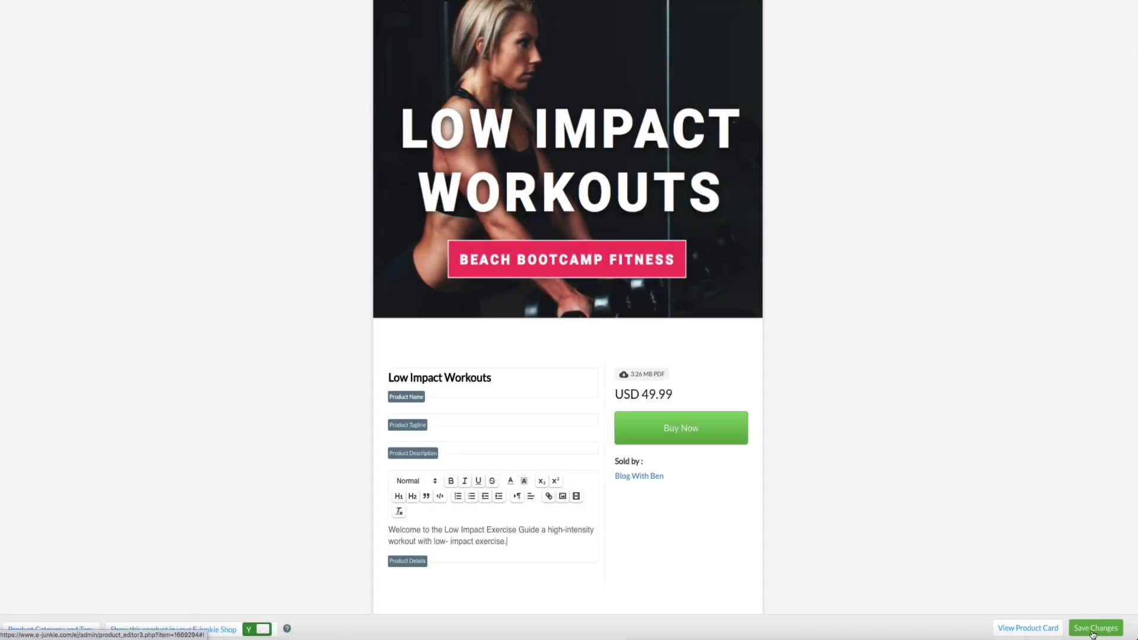
{"action": "left_click", "coordinate": [1092, 630]}
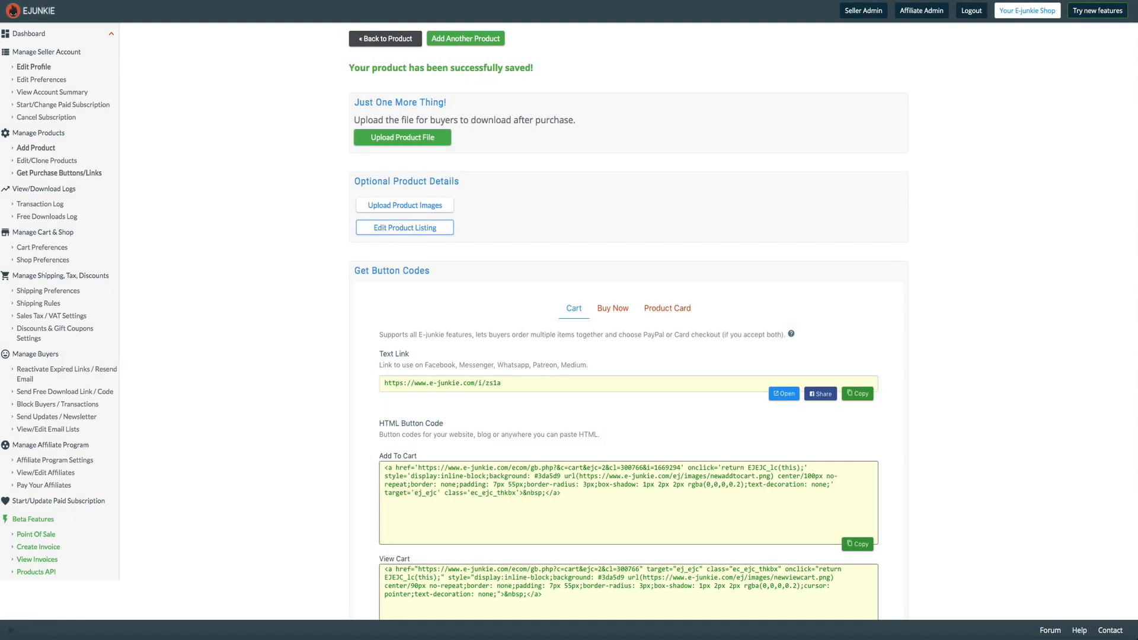
Step: Review the cart button codes for Low Impact Workouts and open the product's text link
{"action": "scroll", "coordinate": [1080, 197], "scroll_direction": "down", "scroll_amount": 3}
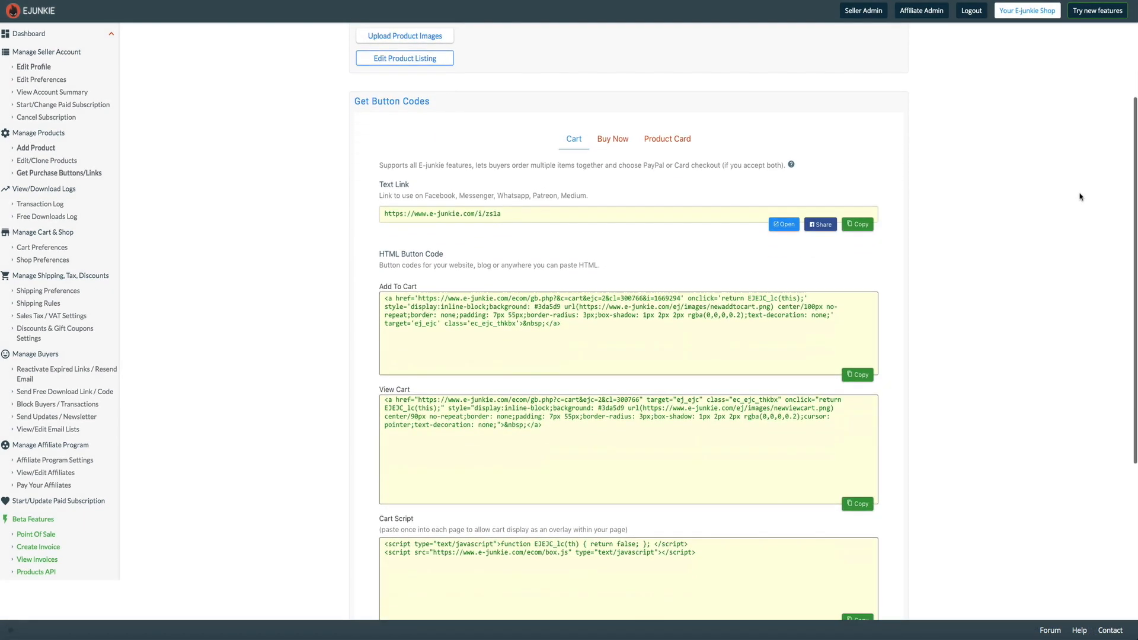
{"action": "scroll", "coordinate": [1079, 197], "scroll_direction": "down", "scroll_amount": 2}
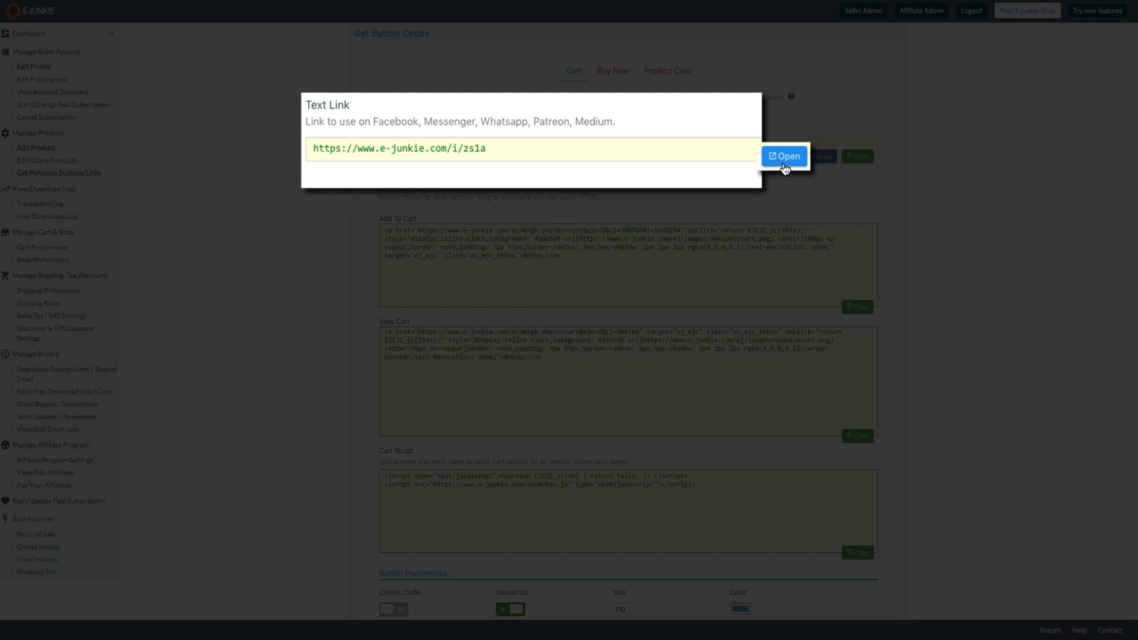
{"action": "left_click", "coordinate": [783, 164]}
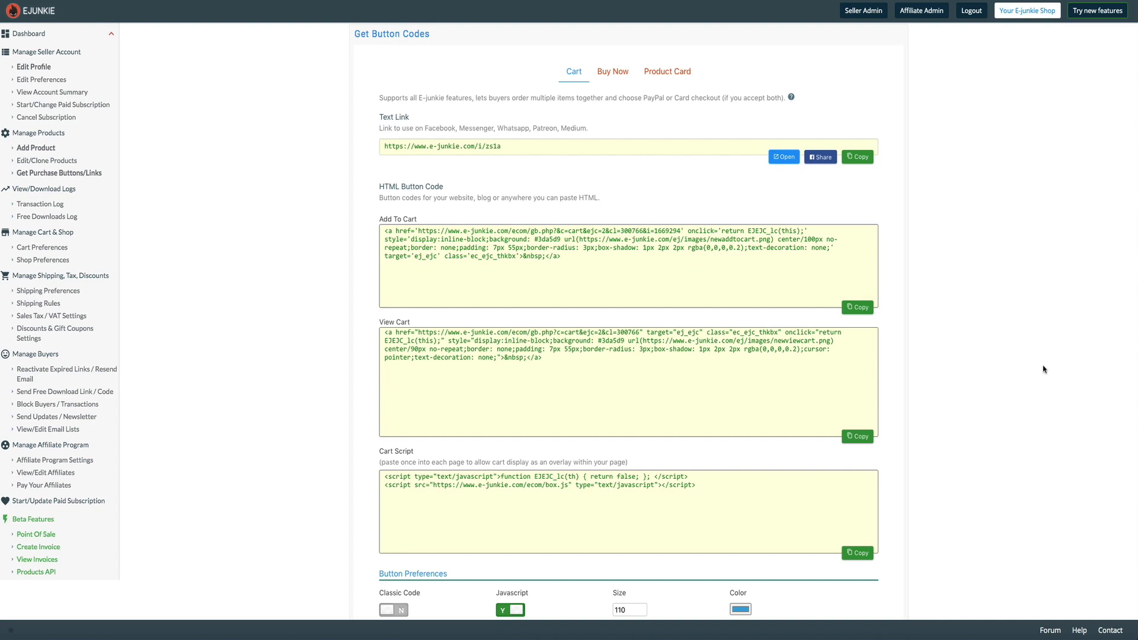
Step: Start adding another product and name it "Nutrition Guide"
{"action": "scroll", "coordinate": [1045, 369], "scroll_direction": "up", "scroll_amount": 4}
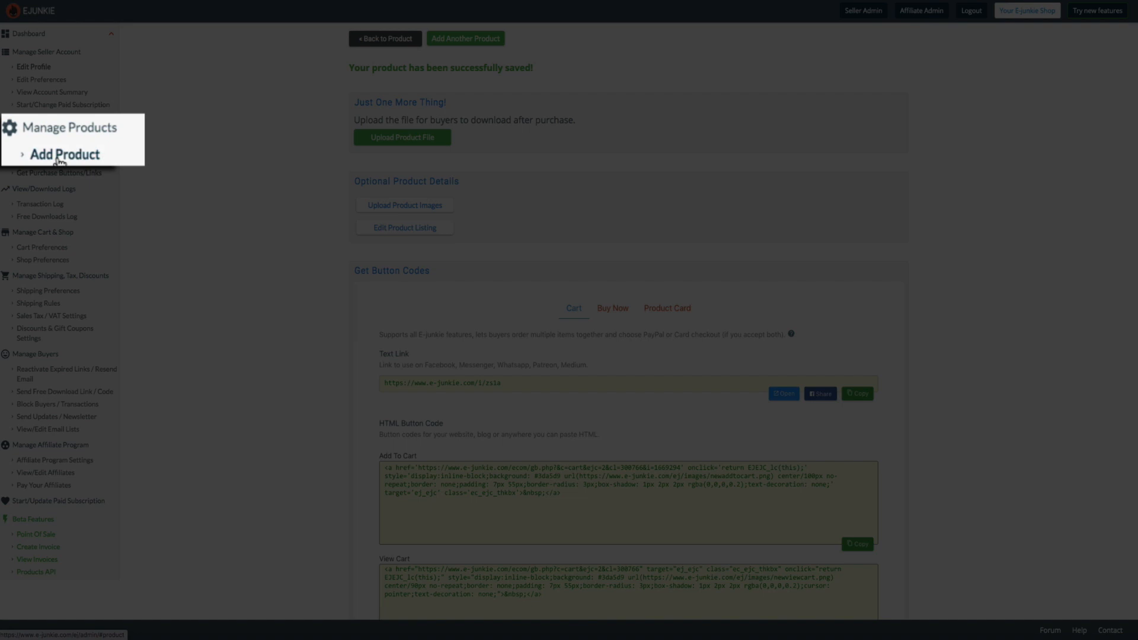
{"action": "left_click", "coordinate": [34, 149]}
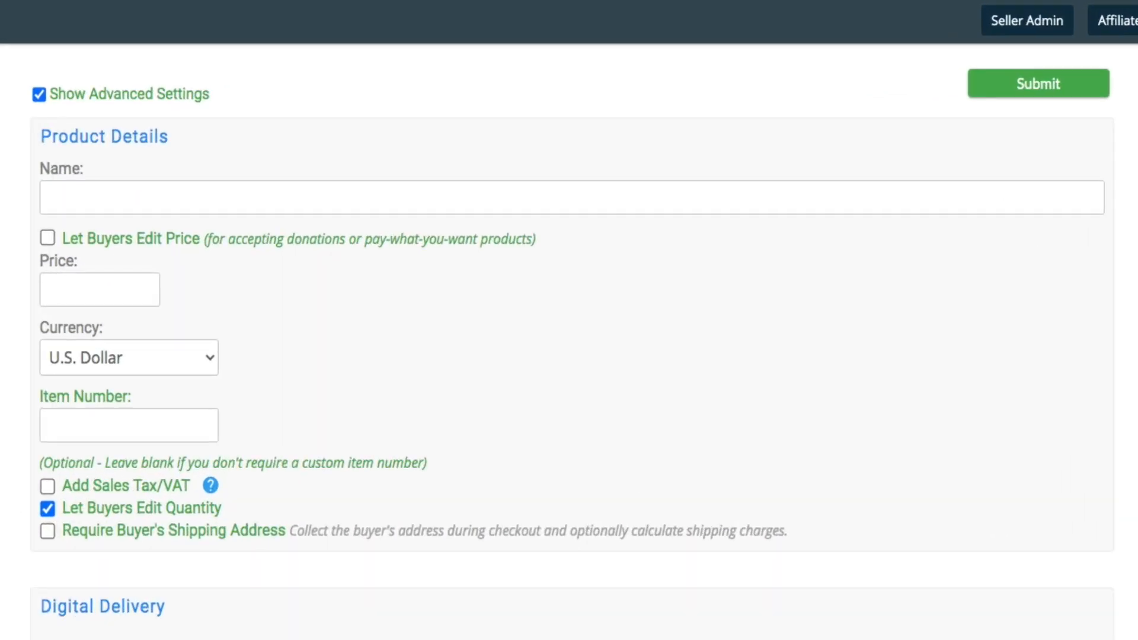
{"action": "left_click", "coordinate": [223, 192]}
{"action": "type", "text": "Nutr"}
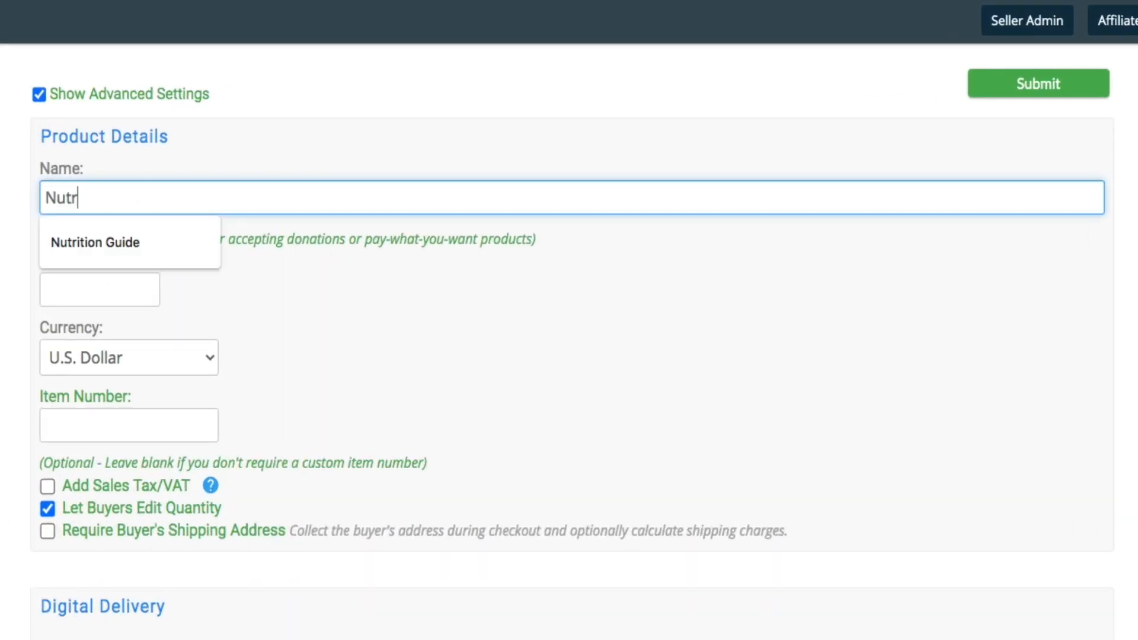
{"action": "type", "text": "ition Guide"}
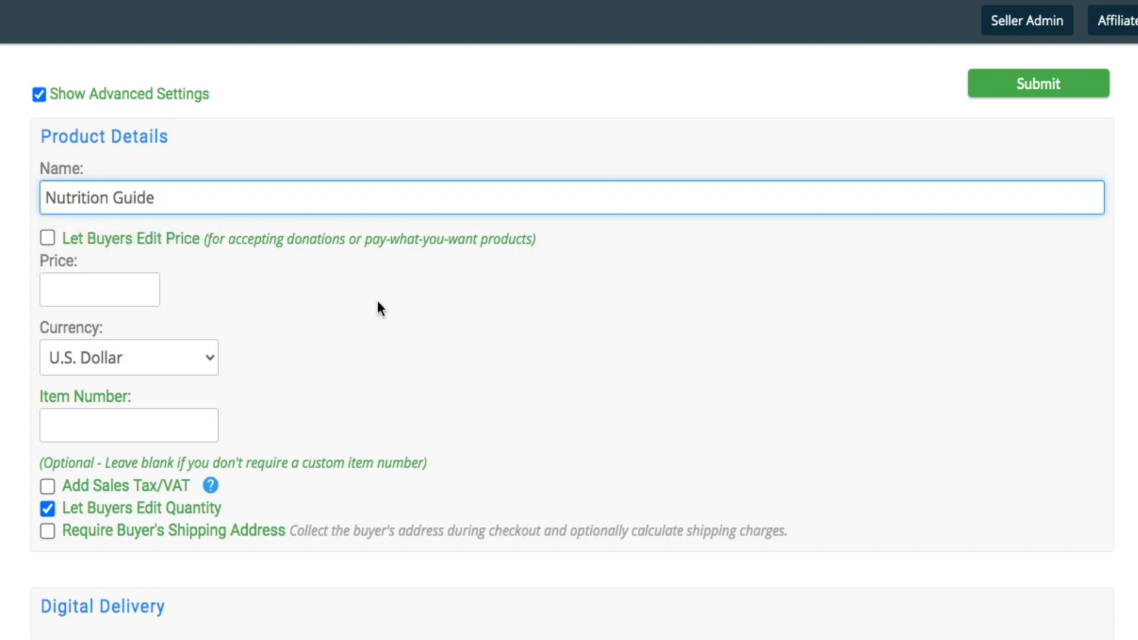
Step: Set the Nutrition Guide's price to 24.99, enable adding sales tax/VAT and submit the product
{"action": "left_click", "coordinate": [90, 290]}
{"action": "left_click", "coordinate": [91, 407]}
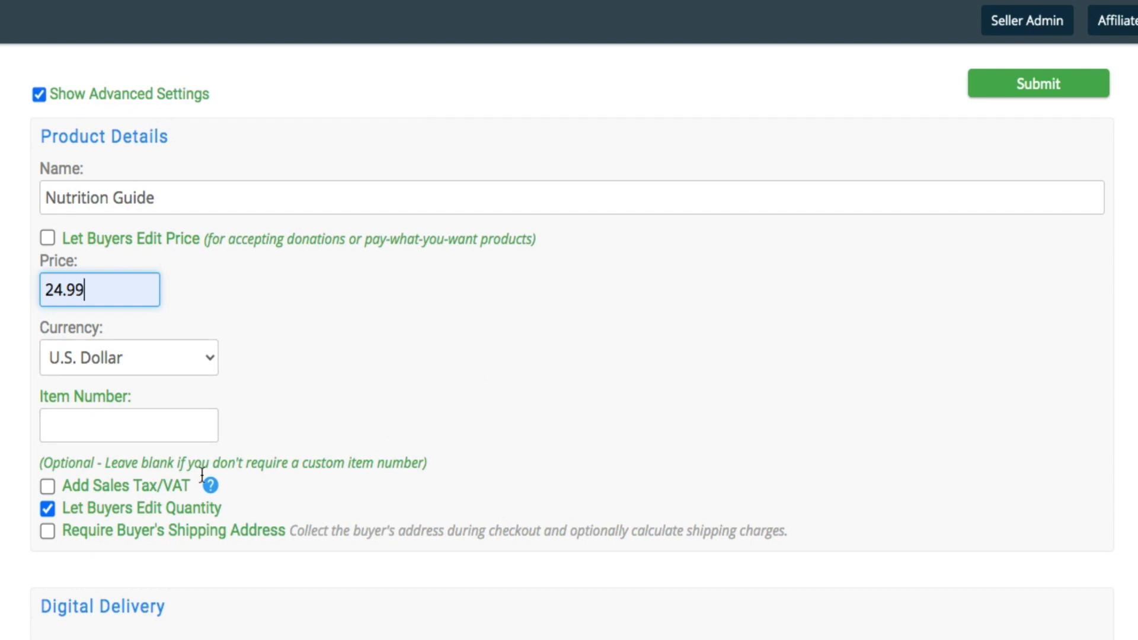
{"action": "left_click", "coordinate": [48, 487]}
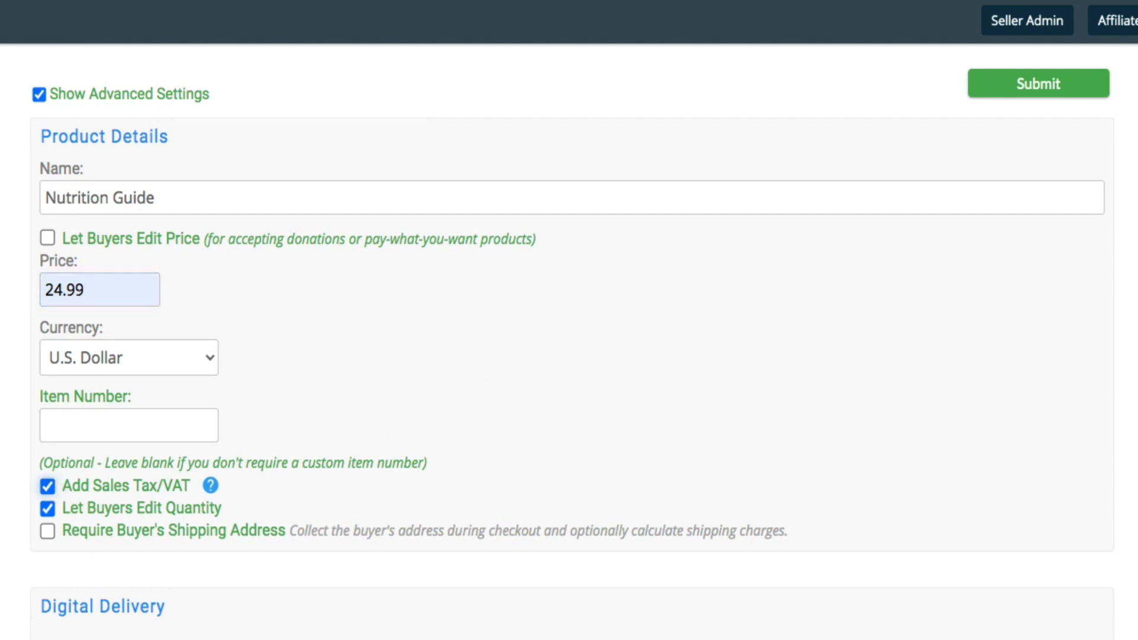
{"action": "left_click", "coordinate": [1019, 99]}
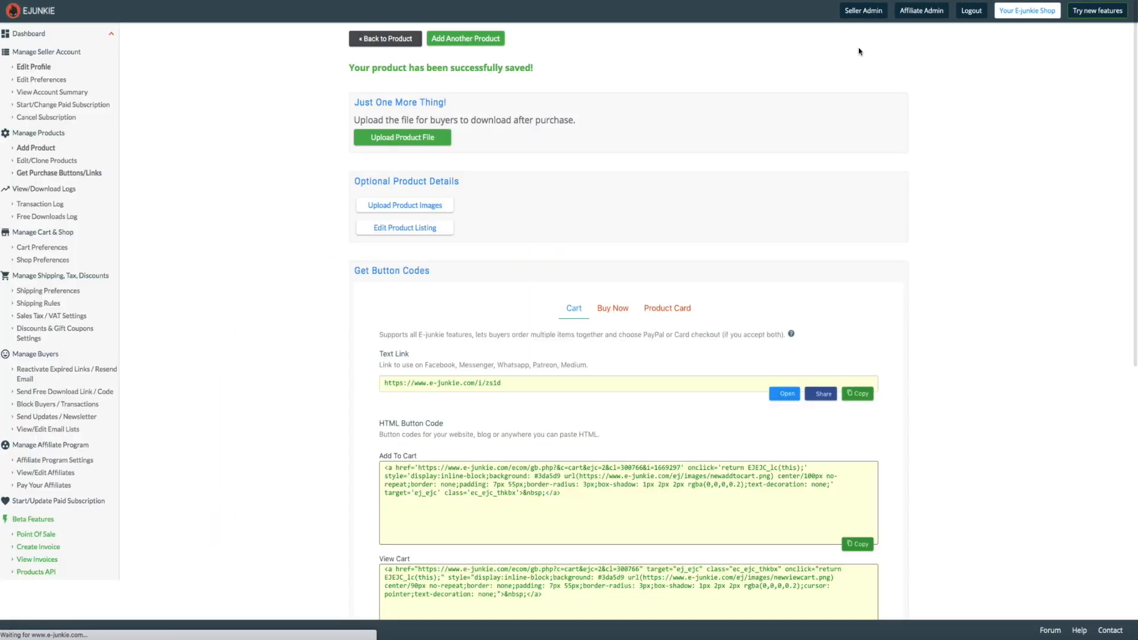
Step: Upload "nutrition guide beach bootcamp fitness.pdf" from Downloads as the Nutrition Guide's download file
{"action": "left_click", "coordinate": [399, 141]}
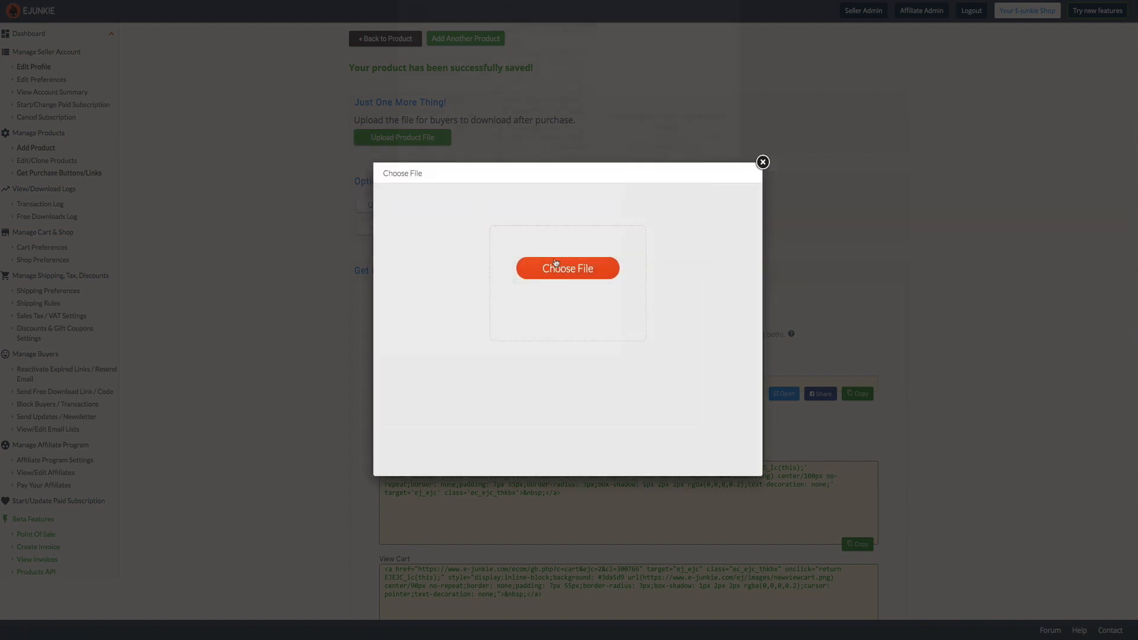
{"action": "left_click", "coordinate": [560, 268]}
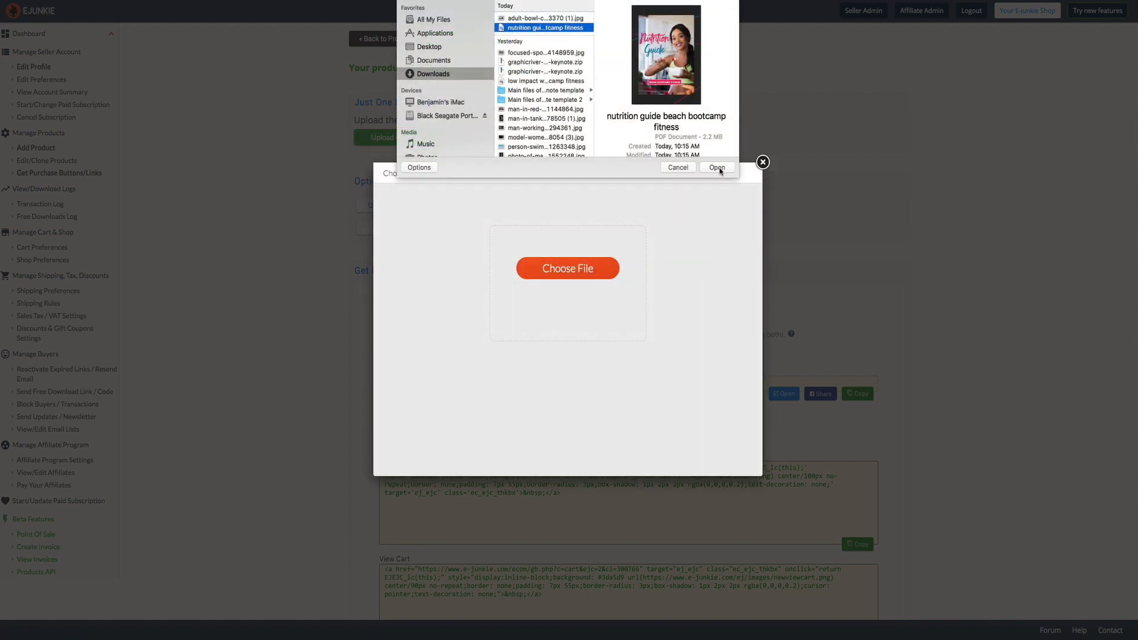
{"action": "left_click", "coordinate": [717, 168]}
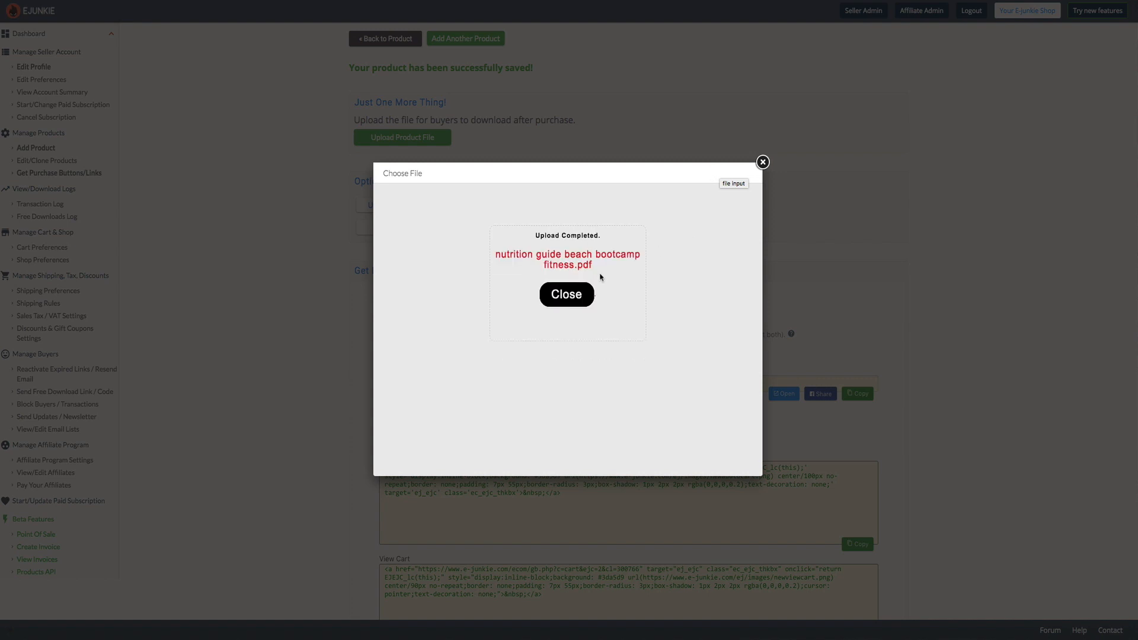
{"action": "left_click", "coordinate": [566, 294]}
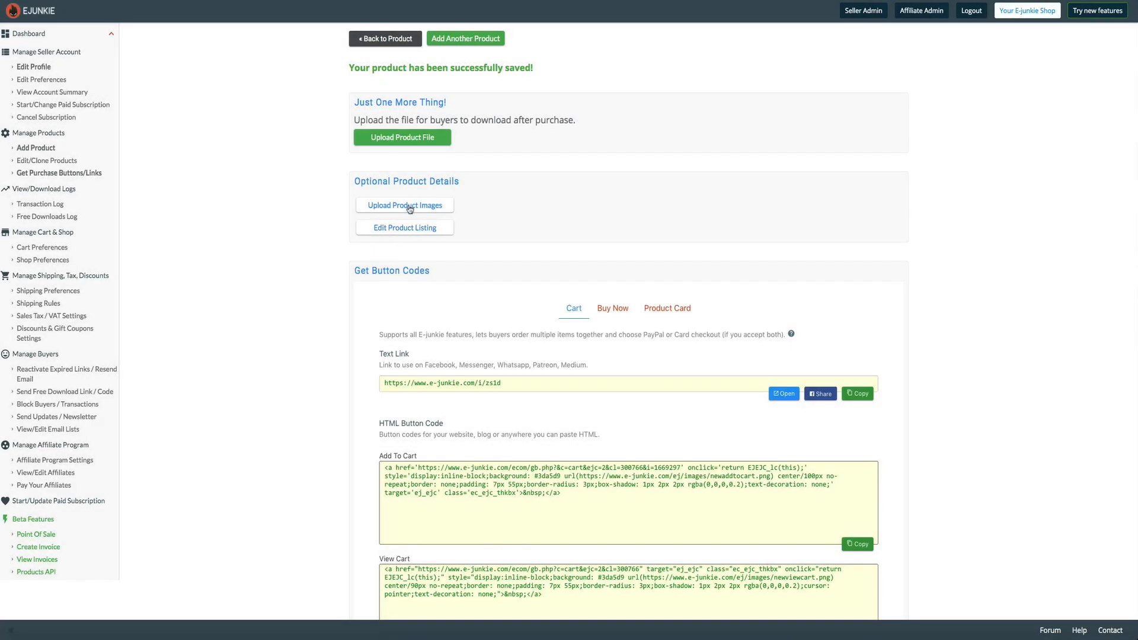
Step: Upload the desktop image "Screen Shot 2020-07-04 at 10.21.40 AM" as the Nutrition Guide's first image and open the product's text link
{"action": "left_click", "coordinate": [418, 206]}
{"action": "left_click", "coordinate": [508, 273]}
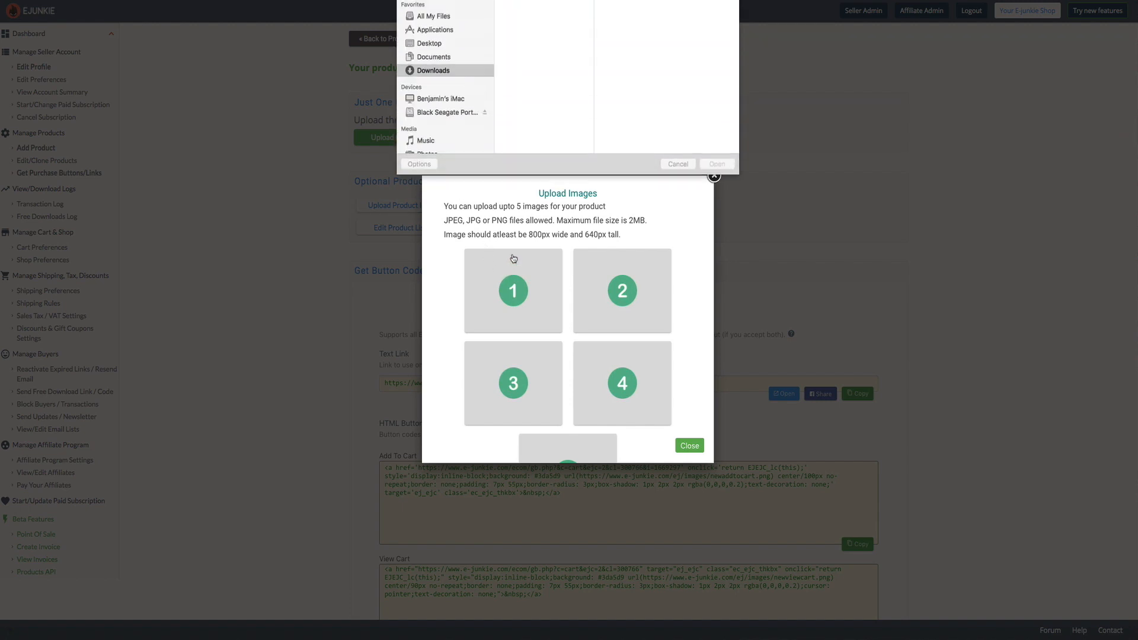
{"action": "left_click", "coordinate": [428, 47]}
{"action": "left_click", "coordinate": [531, 19]}
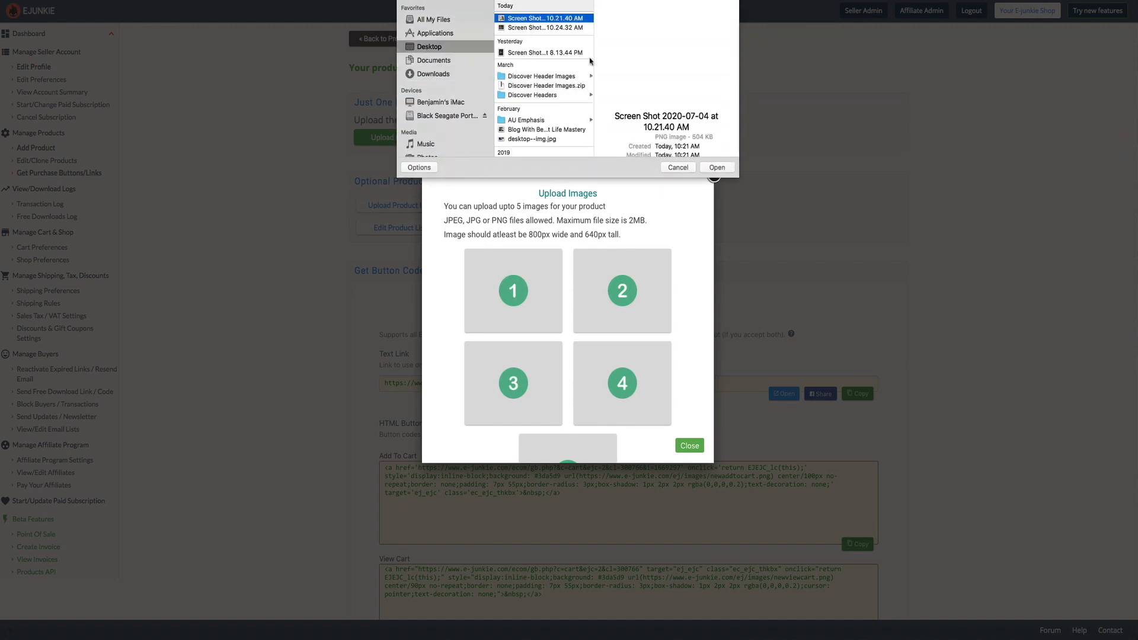
{"action": "left_click", "coordinate": [716, 167]}
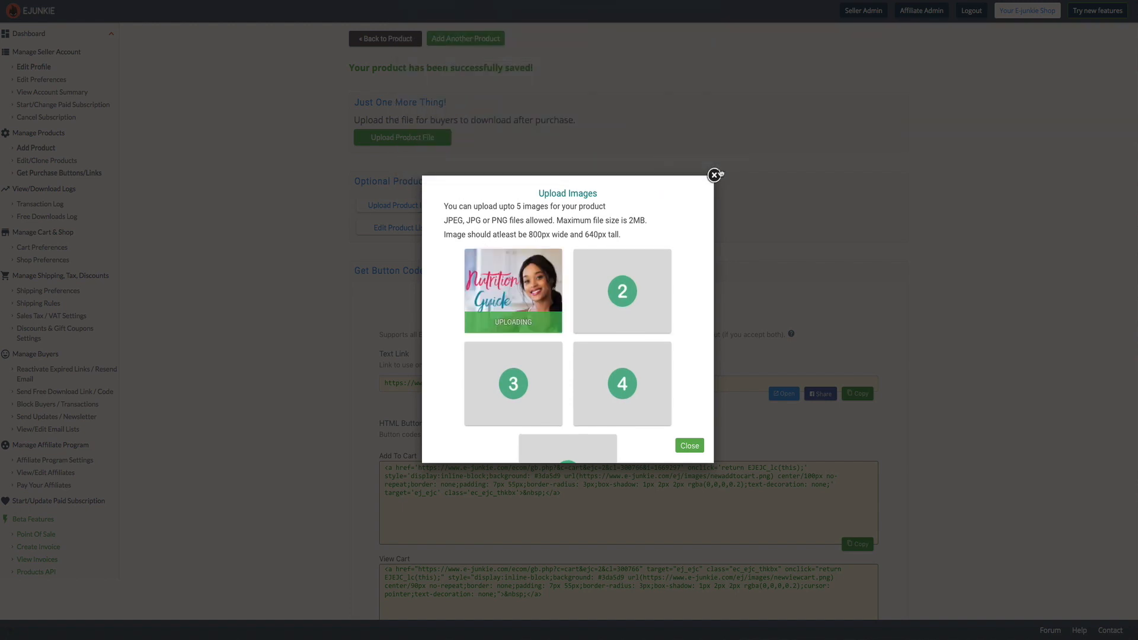
{"action": "left_click", "coordinate": [698, 452]}
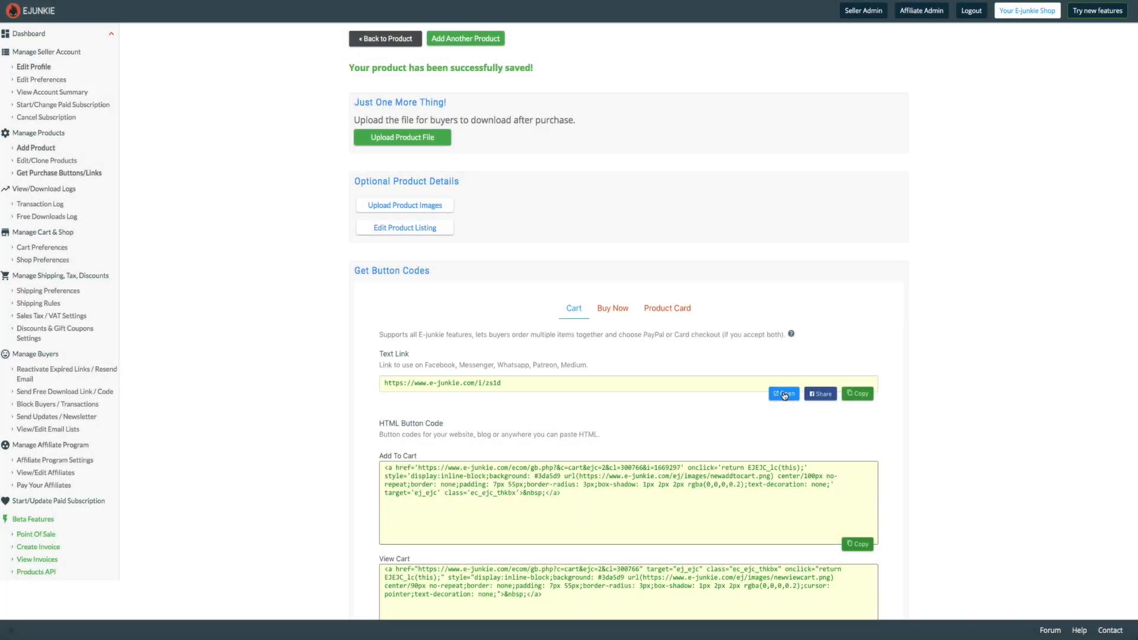
{"action": "left_click", "coordinate": [783, 394]}
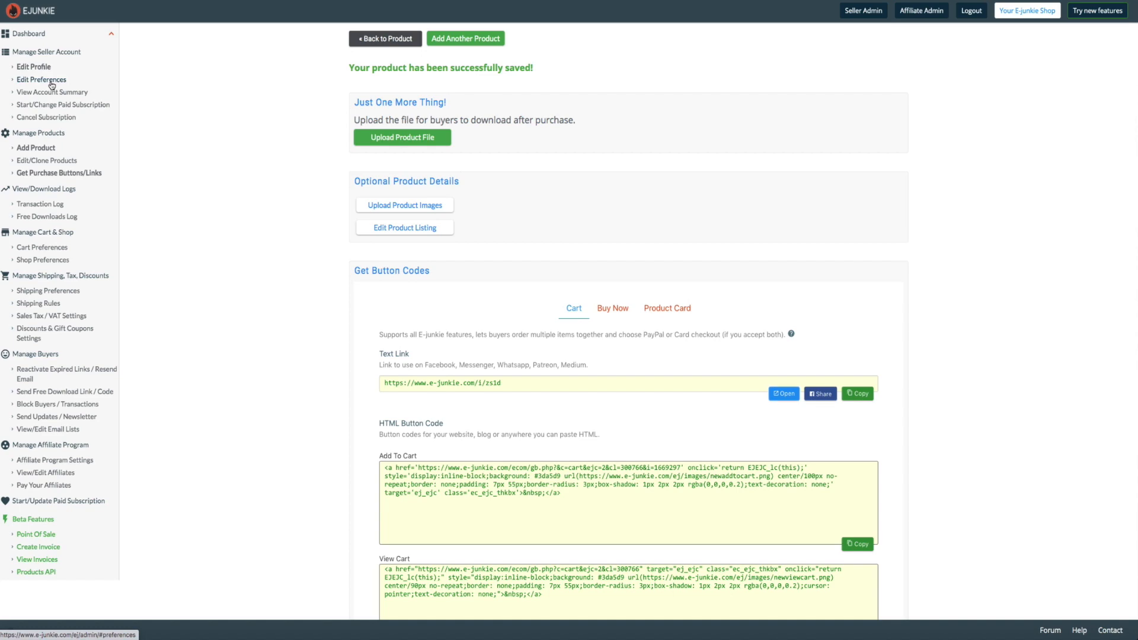
Step: Look through the seller account's checkout preferences and open the cart preferences editor
{"action": "left_click", "coordinate": [52, 84]}
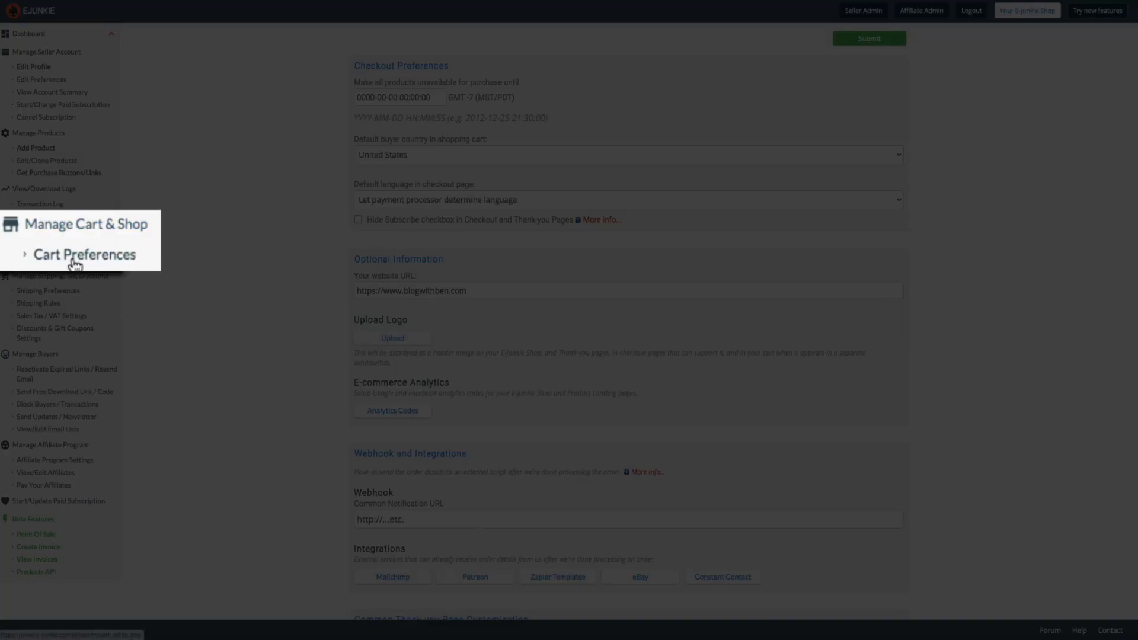
{"action": "left_click", "coordinate": [75, 264]}
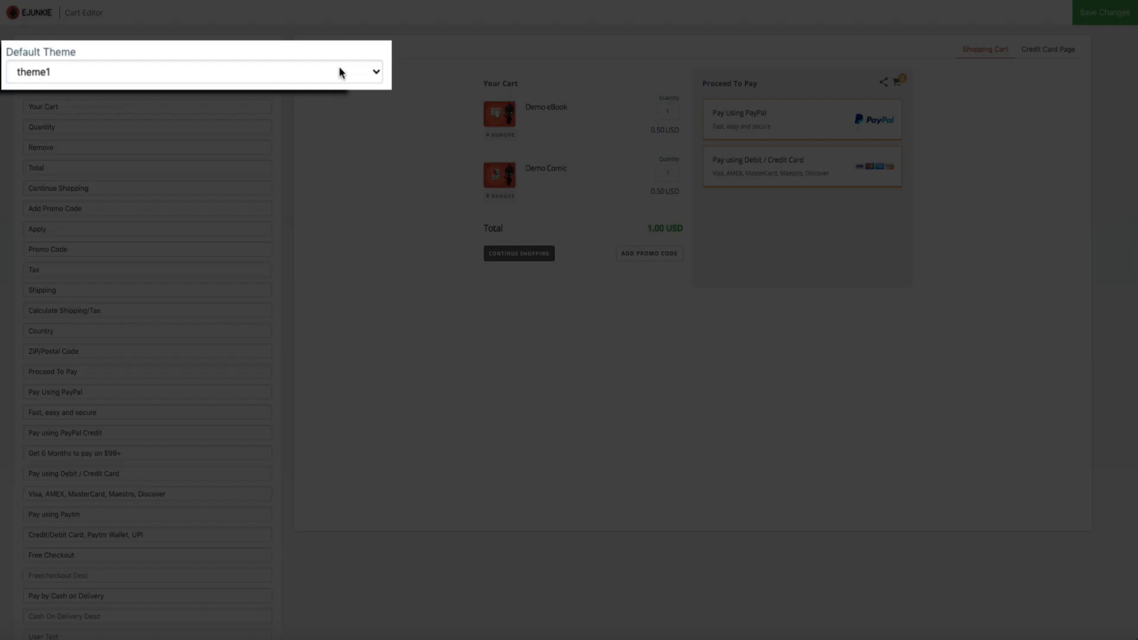
Step: Try the preset cart themes theme9, theme10, theme8, theme7 and theme6 as the default theme
{"action": "left_click", "coordinate": [374, 75]}
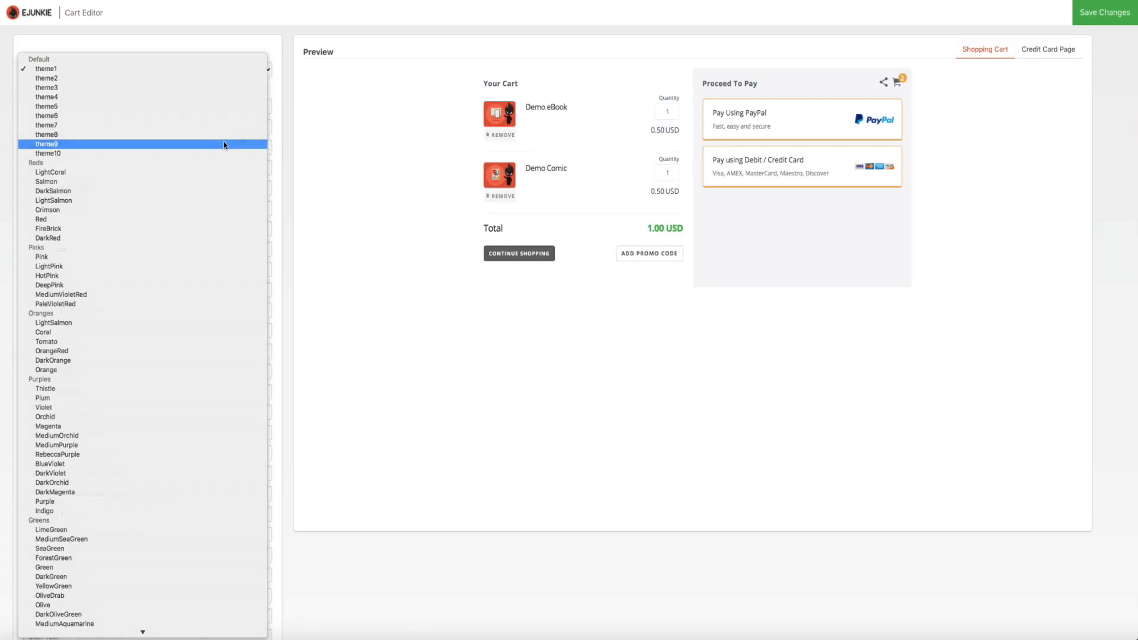
{"action": "left_click", "coordinate": [224, 144]}
{"action": "left_click", "coordinate": [254, 73]}
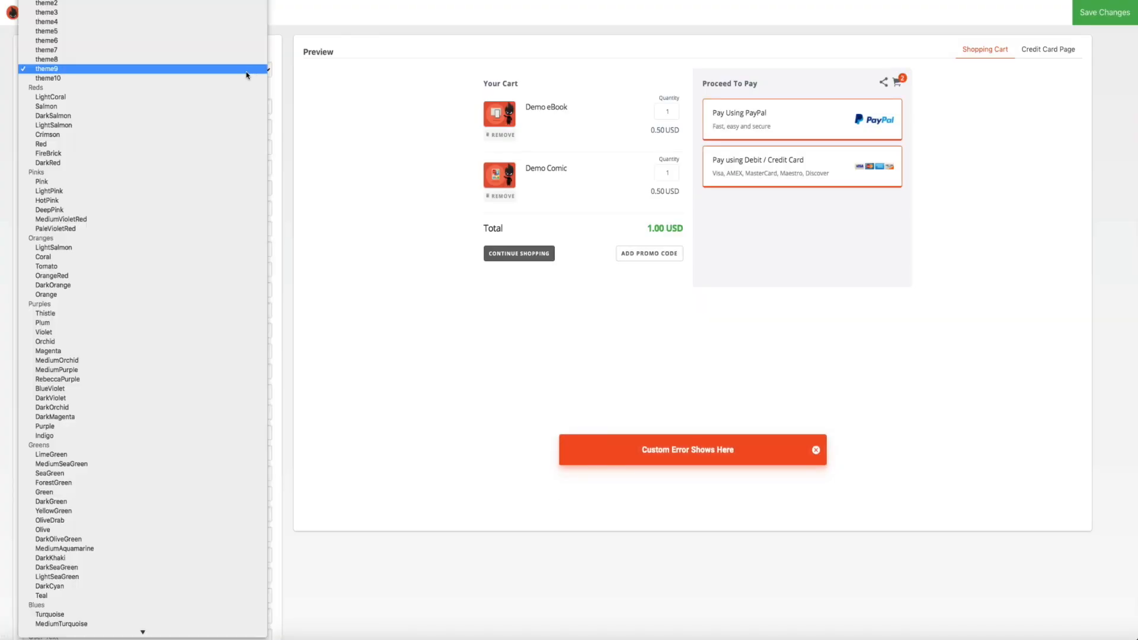
{"action": "left_click", "coordinate": [231, 83]}
{"action": "left_click", "coordinate": [241, 71]}
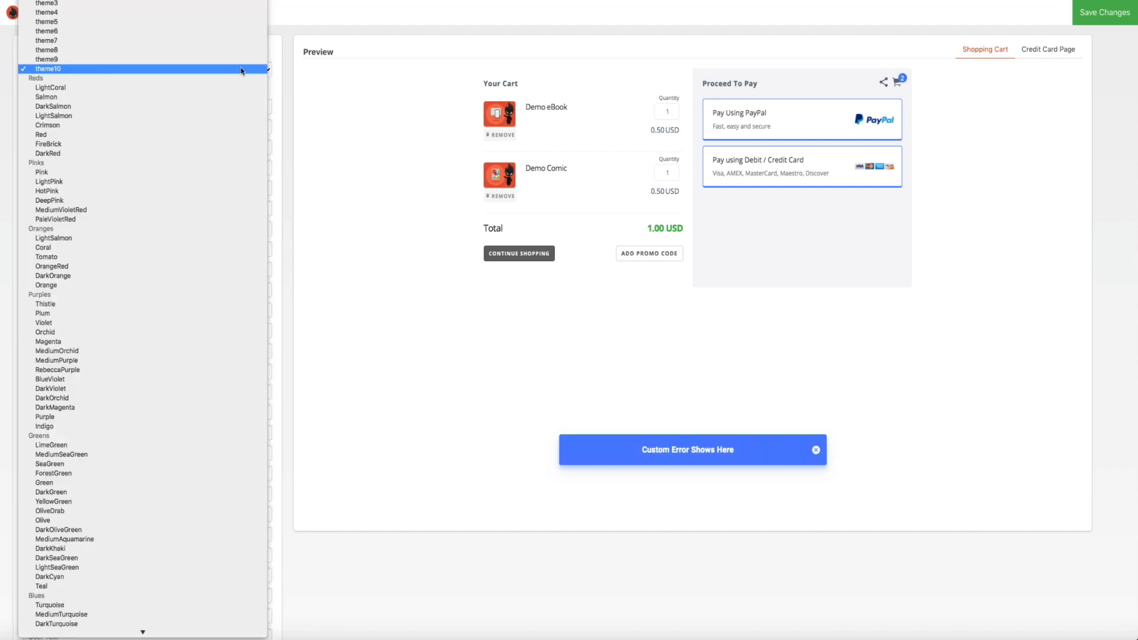
{"action": "left_click", "coordinate": [209, 50]}
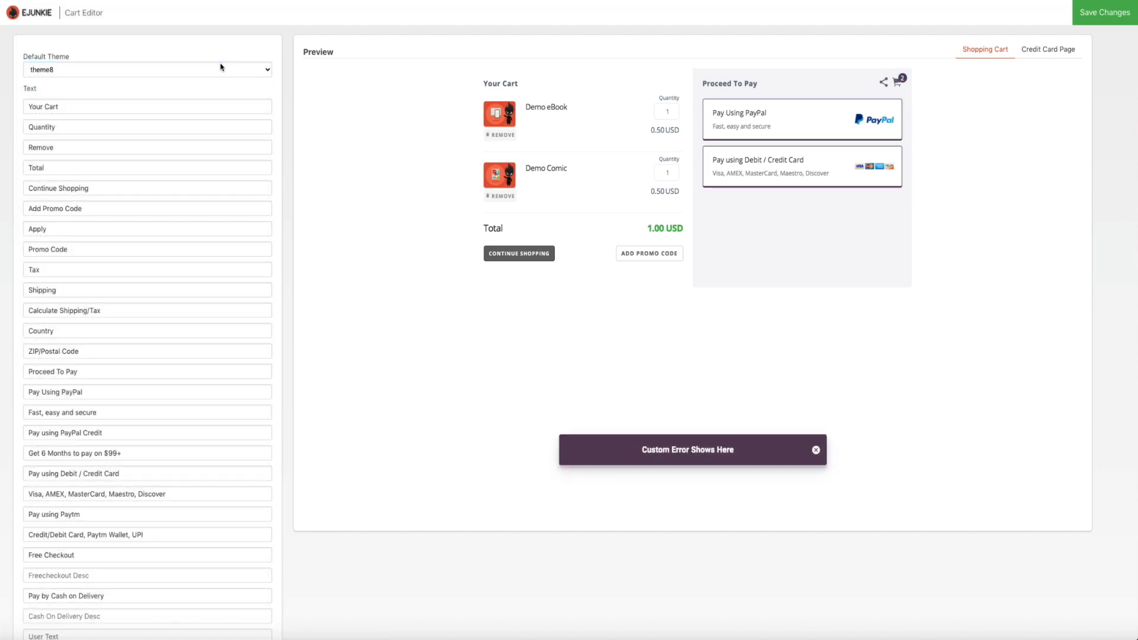
{"action": "left_click", "coordinate": [212, 65]}
{"action": "left_click", "coordinate": [208, 56]}
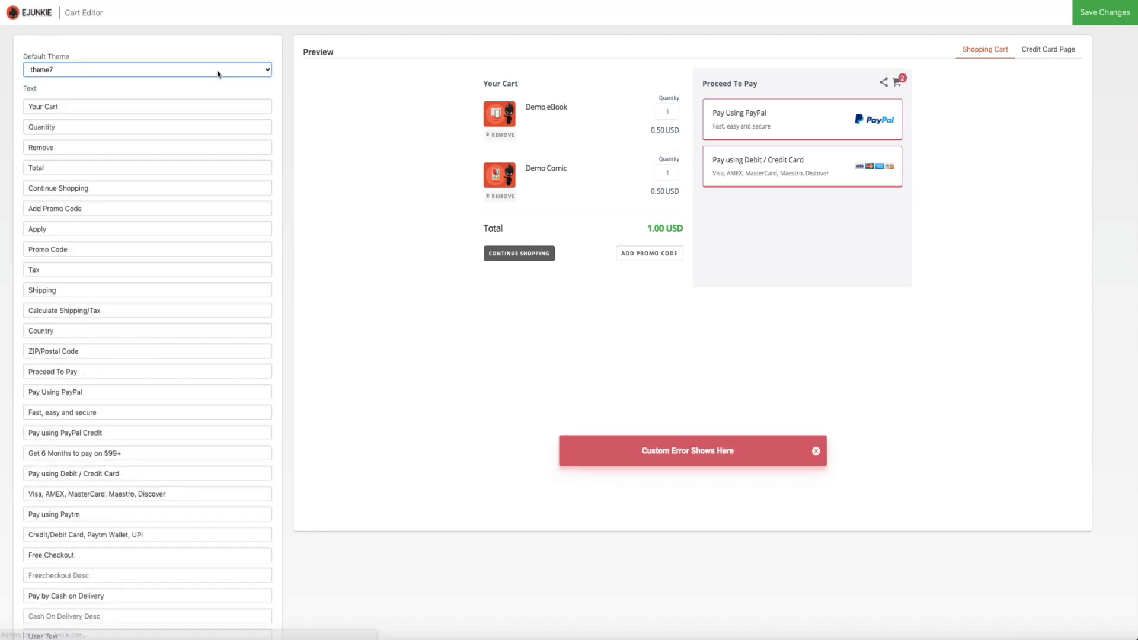
{"action": "left_click", "coordinate": [212, 67]}
{"action": "left_click", "coordinate": [208, 65]}
{"action": "key", "text": "Up"}
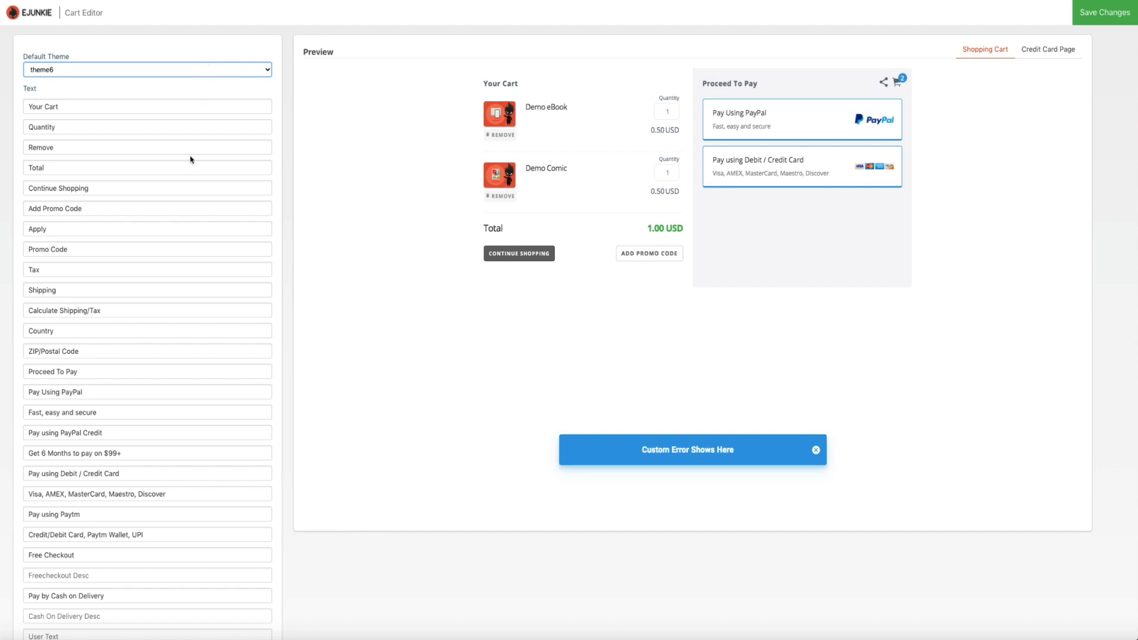
Step: Set the cart's default theme to Custom Color and switch its color picker to HEX values
{"action": "left_click", "coordinate": [261, 70]}
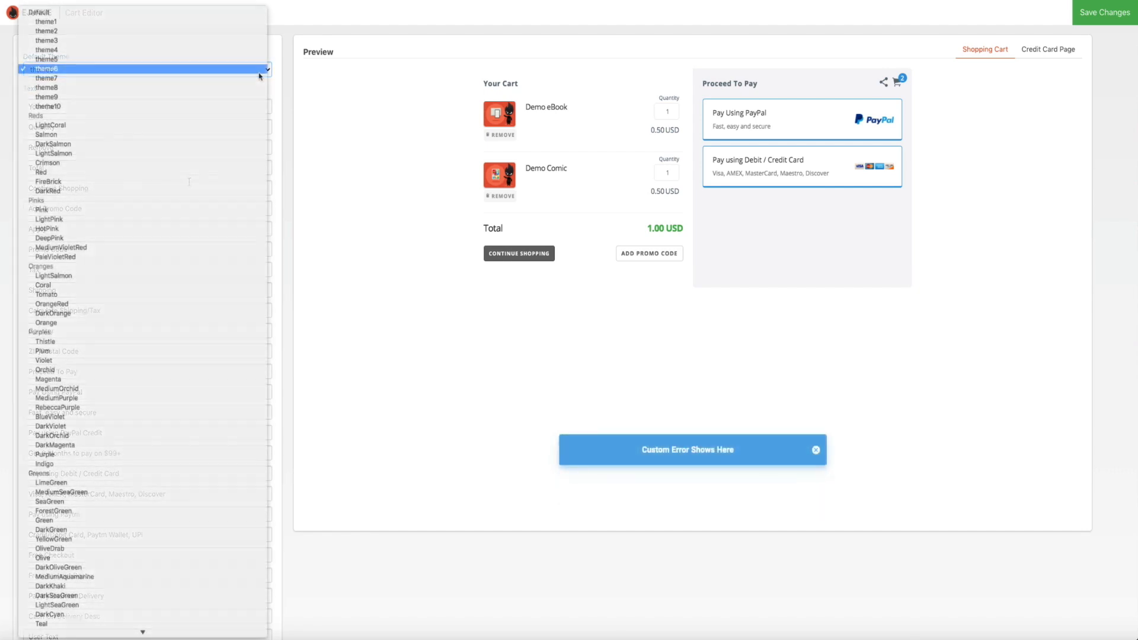
{"action": "scroll", "coordinate": [215, 365], "scroll_direction": "down", "scroll_amount": 10}
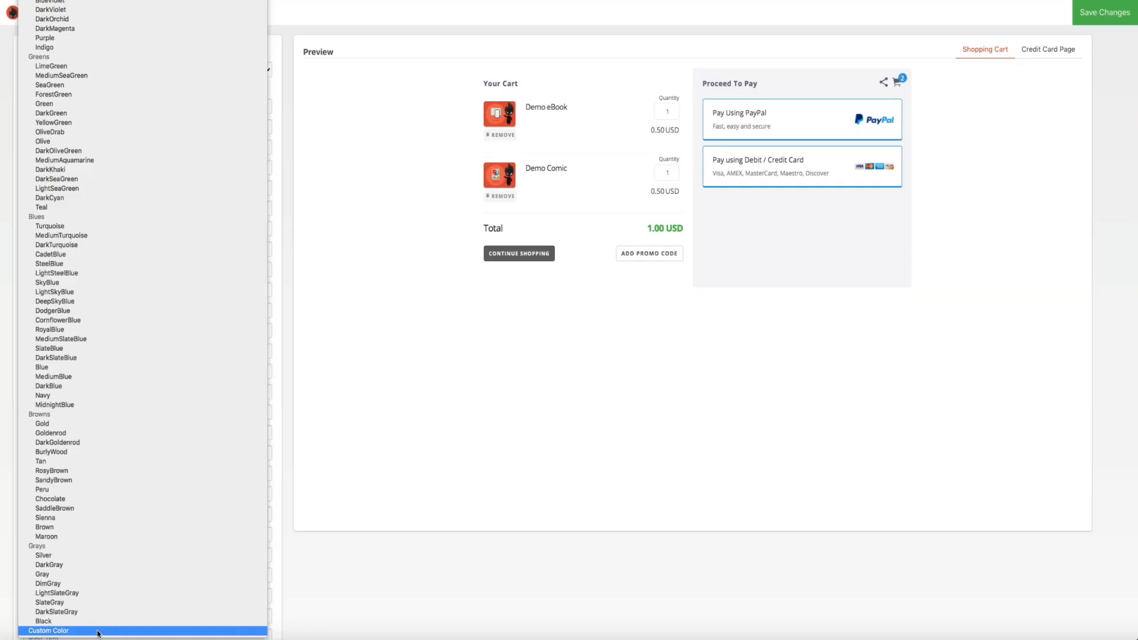
{"action": "left_click", "coordinate": [98, 633]}
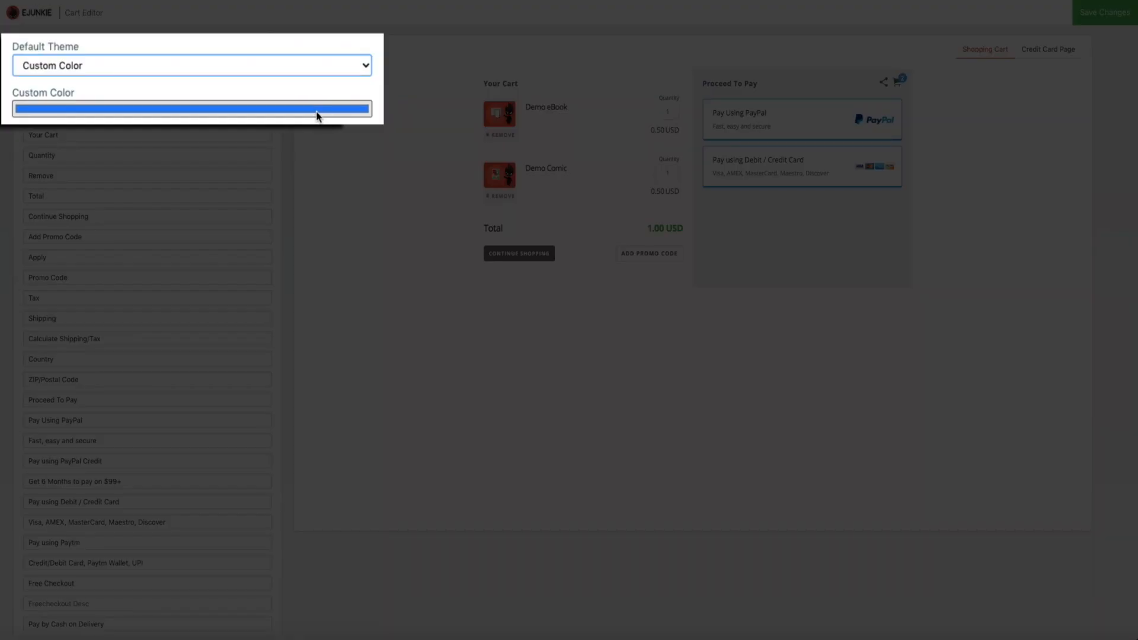
{"action": "left_click", "coordinate": [317, 111]}
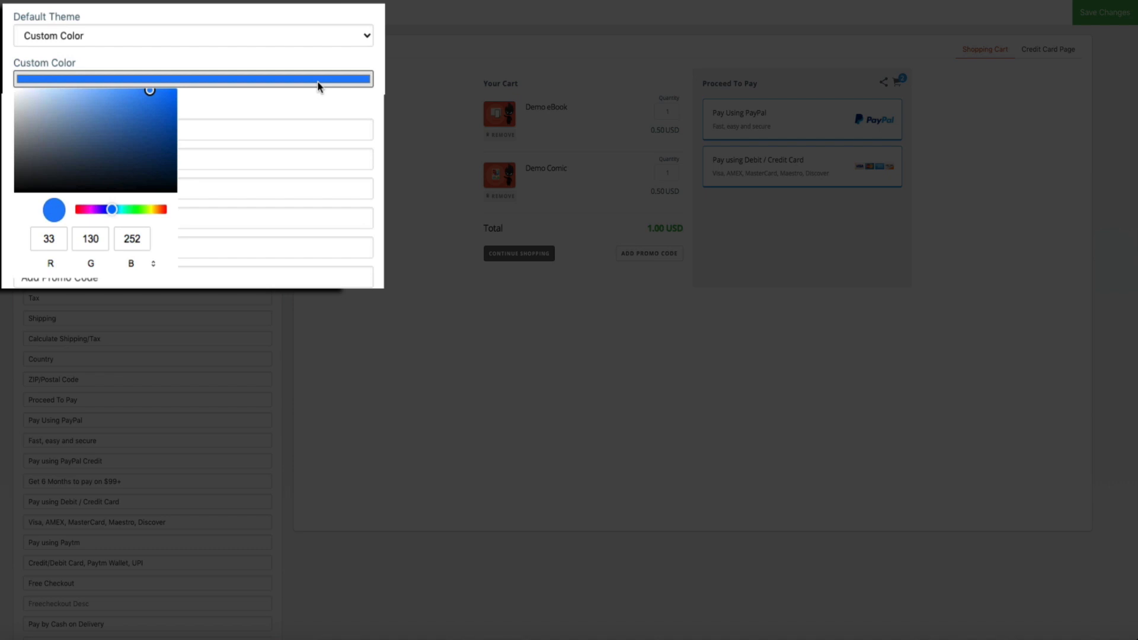
{"action": "left_click", "coordinate": [153, 267]}
{"action": "left_click", "coordinate": [153, 266]}
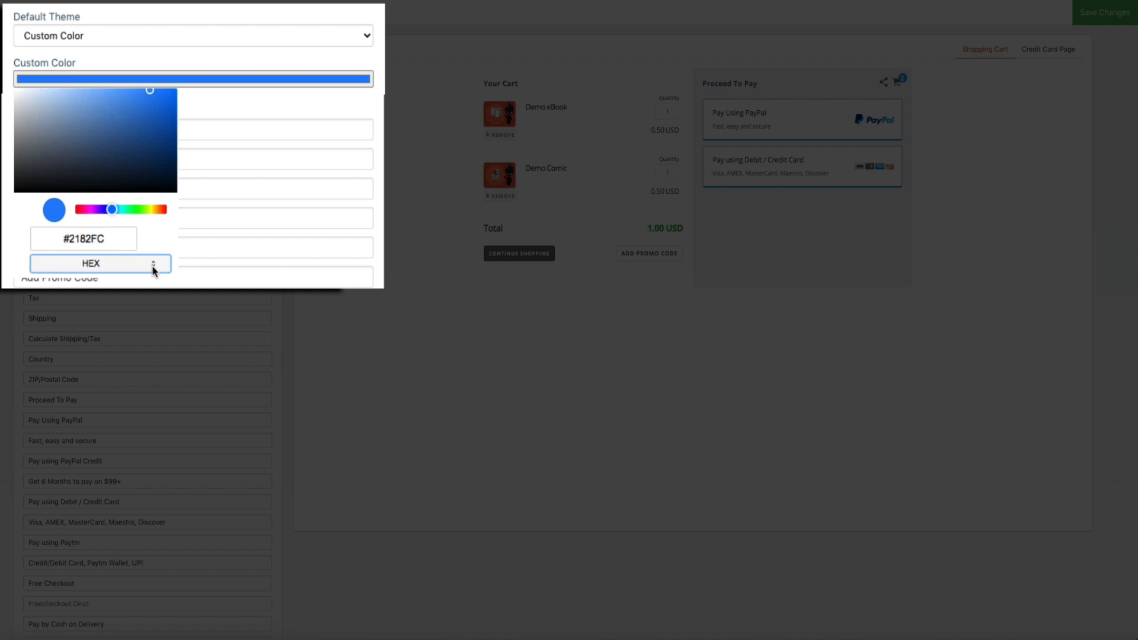
Step: Set the cart's custom color to #E92665 and save the cart changes
{"action": "left_click", "coordinate": [111, 239]}
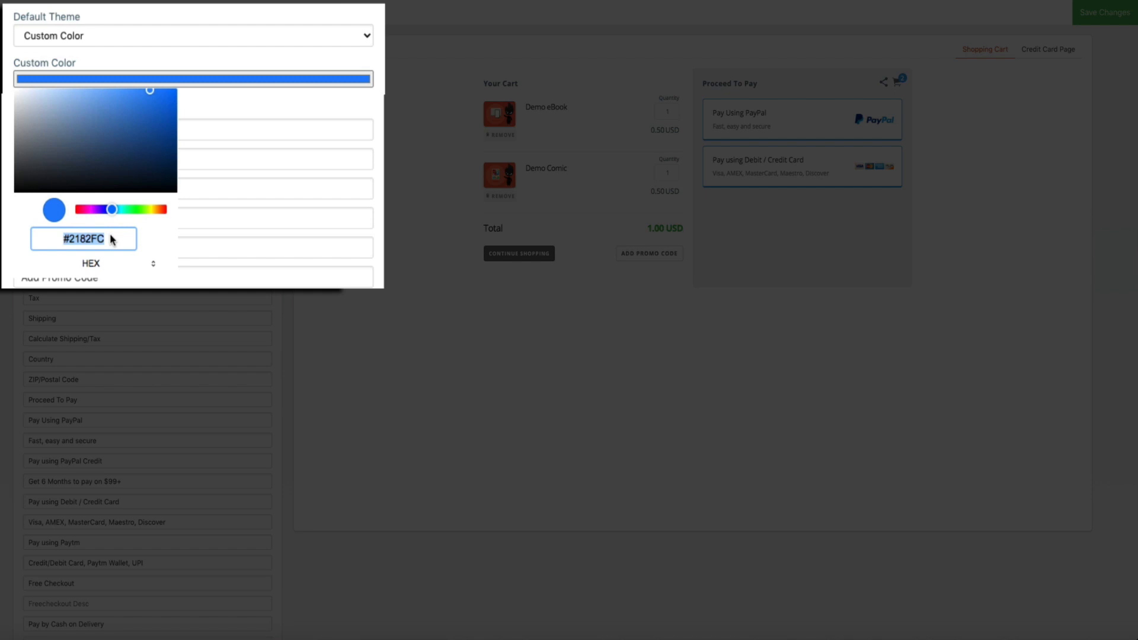
{"action": "double_click", "coordinate": [111, 238]}
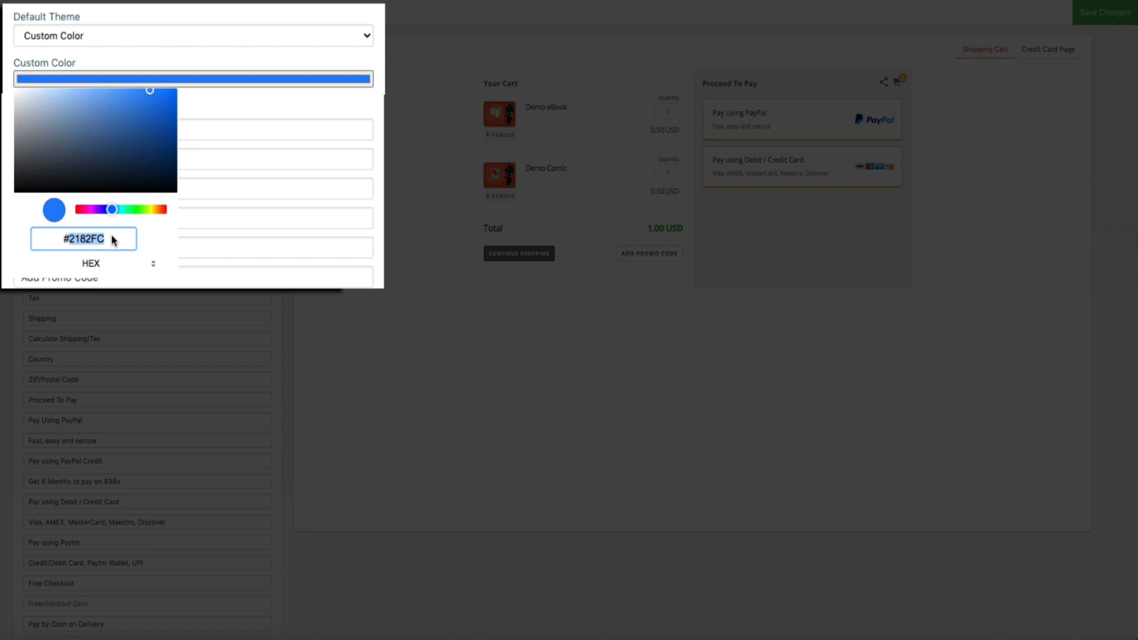
{"action": "type", "text": "E9266"}
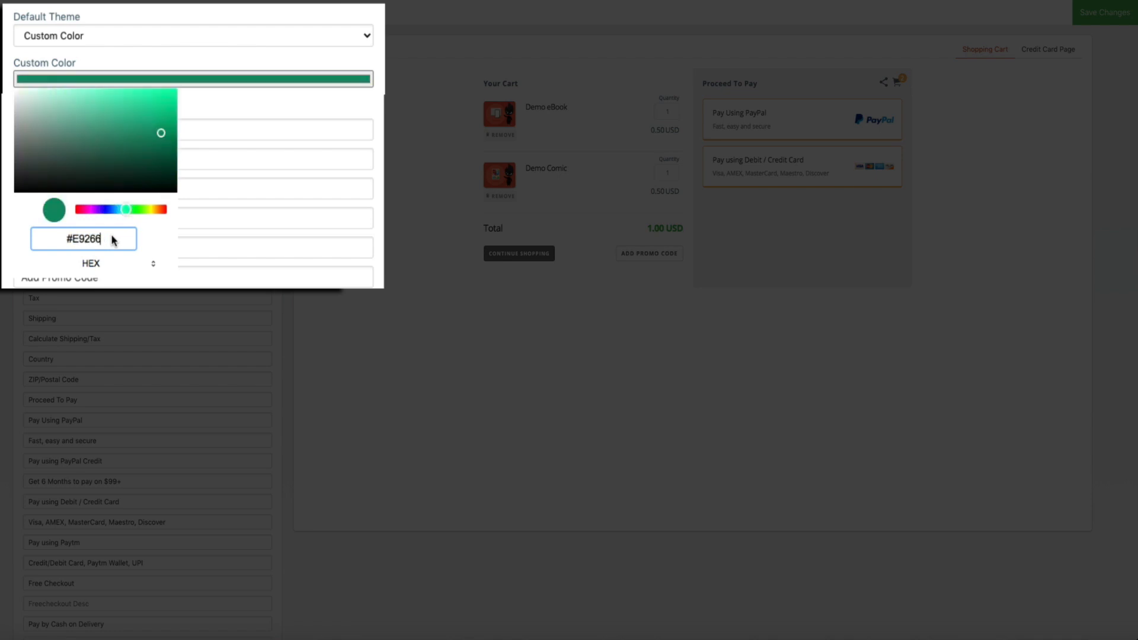
{"action": "type", "text": "5"}
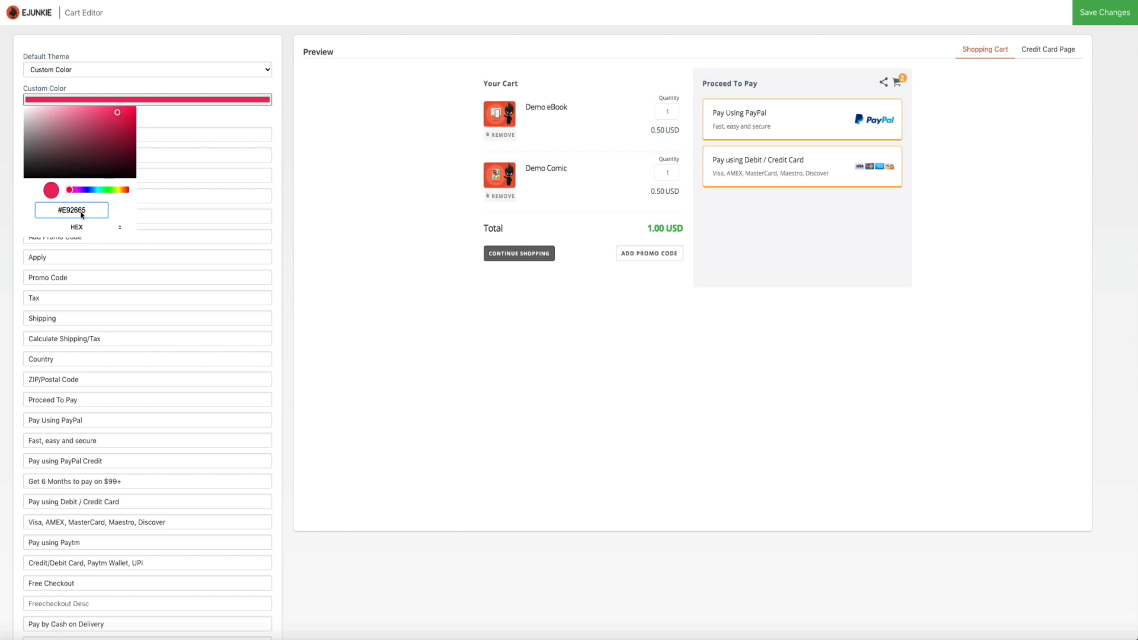
{"action": "left_click", "coordinate": [112, 263]}
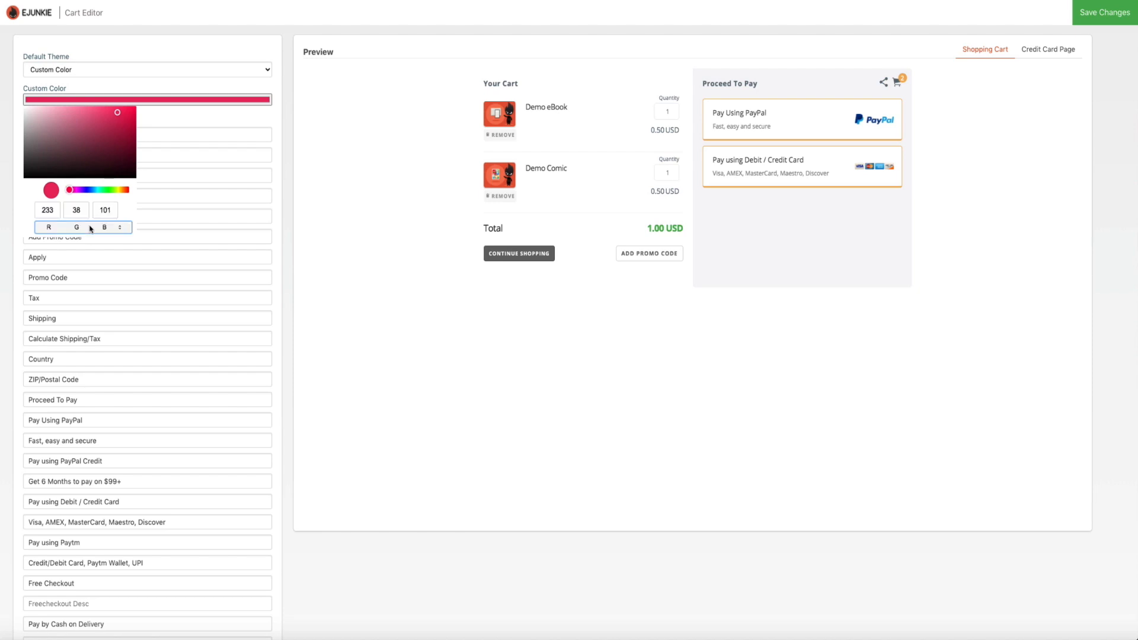
{"action": "left_click", "coordinate": [286, 173]}
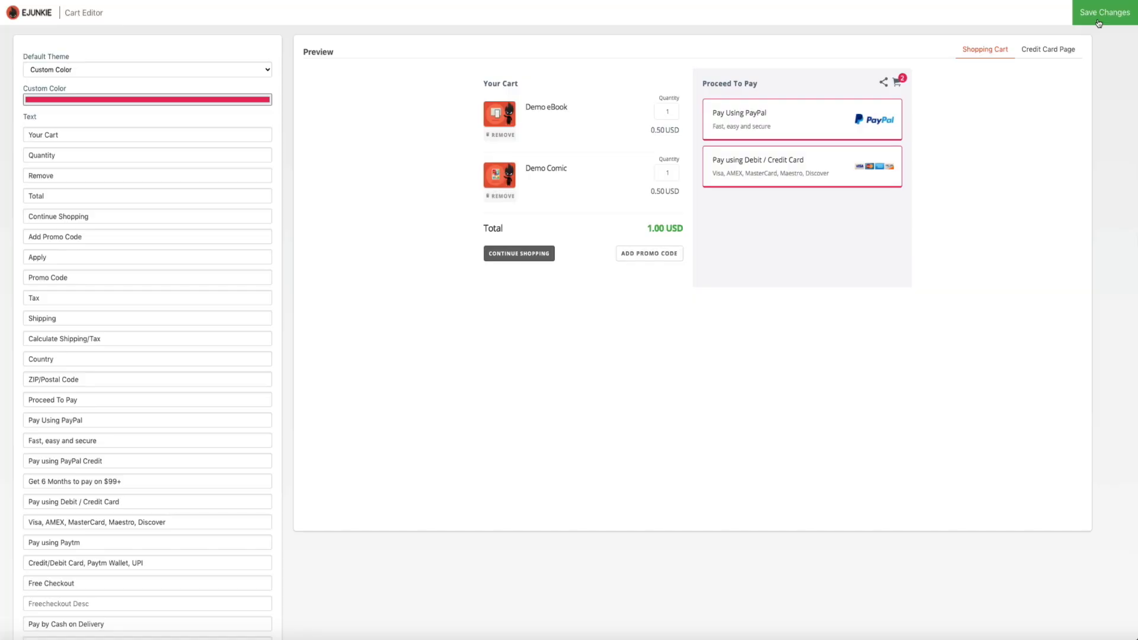
{"action": "left_click", "coordinate": [1099, 24]}
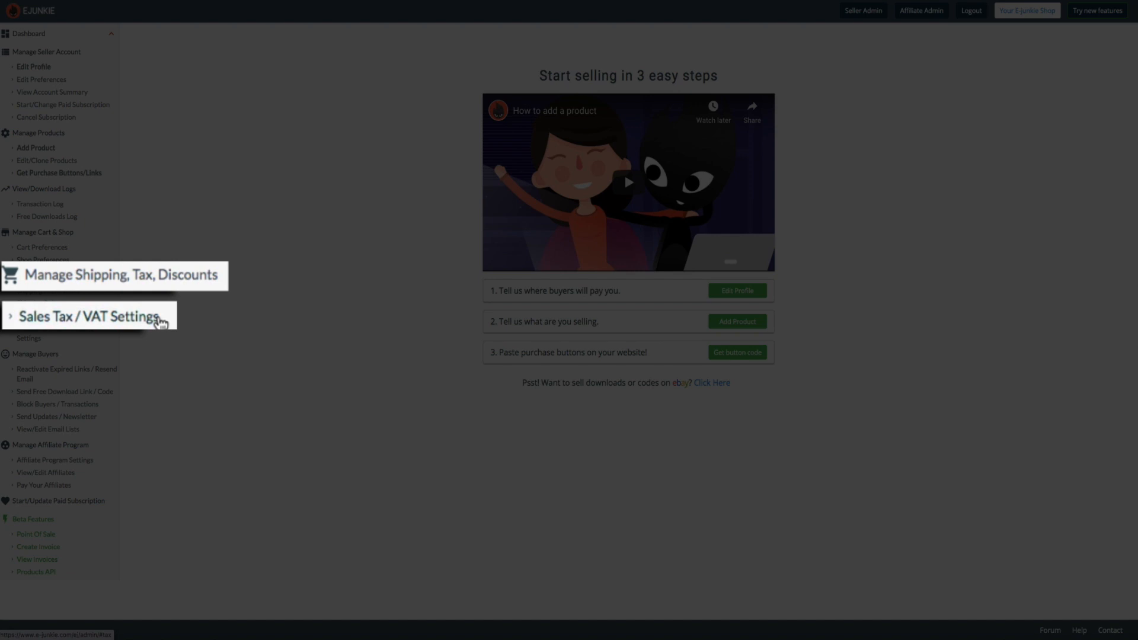
Step: Open the sales tax/VAT settings and read through TaxJar's article on charging sales tax on digital products by state
{"action": "left_click", "coordinate": [83, 316]}
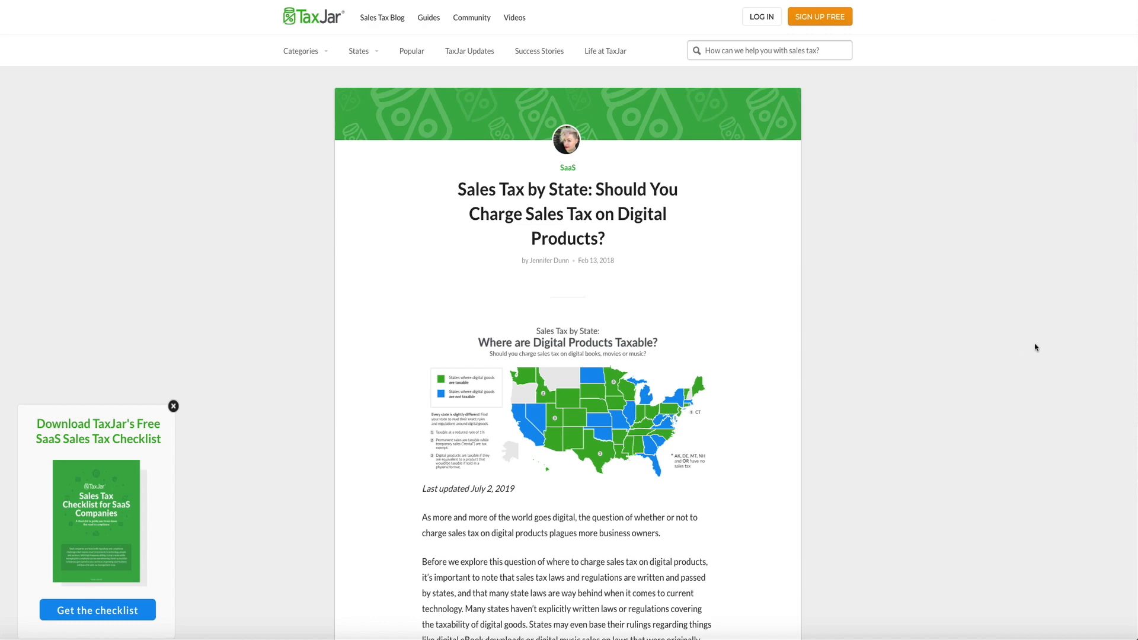
{"action": "scroll", "coordinate": [1035, 347], "scroll_direction": "down", "scroll_amount": 8}
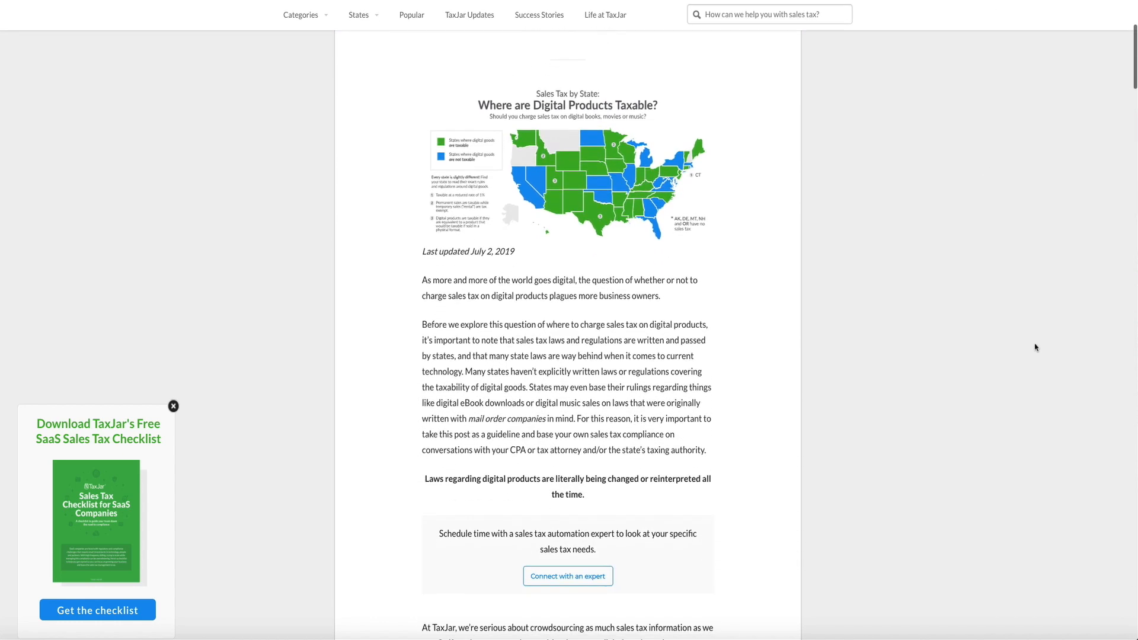
{"action": "scroll", "coordinate": [1035, 347], "scroll_direction": "down", "scroll_amount": 8}
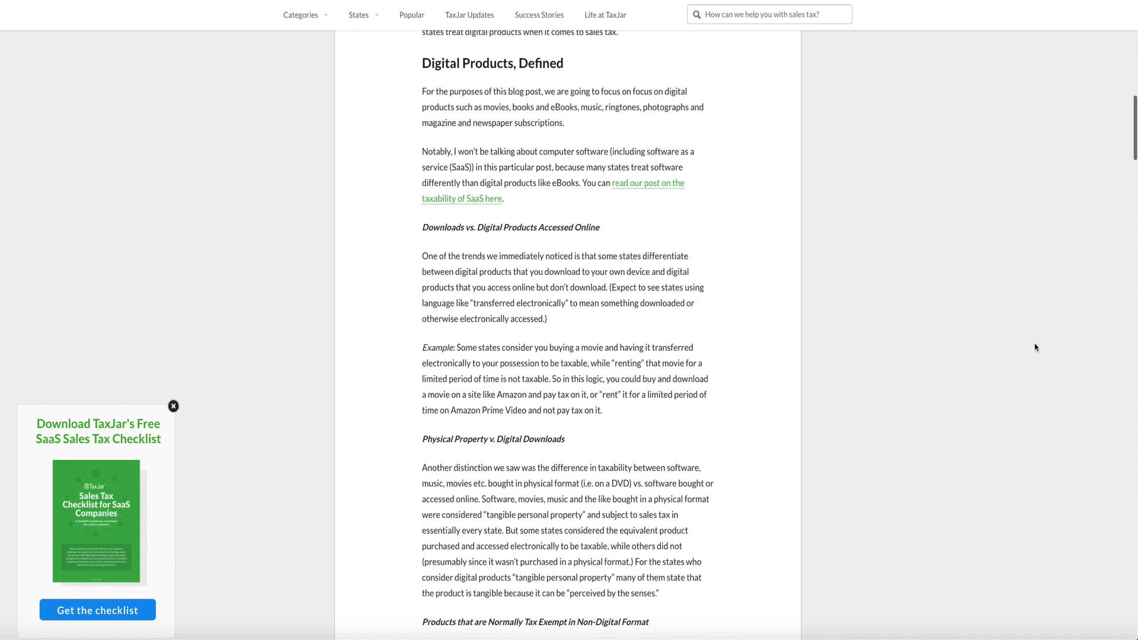
{"action": "scroll", "coordinate": [1035, 347], "scroll_direction": "down", "scroll_amount": 11}
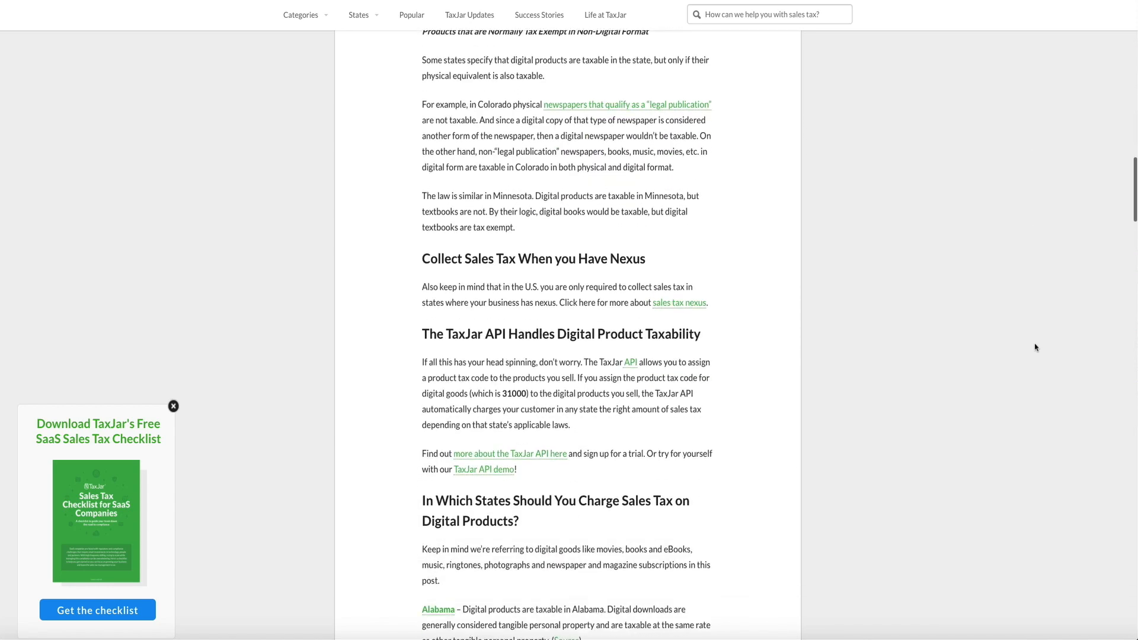
{"action": "scroll", "coordinate": [1035, 347], "scroll_direction": "down", "scroll_amount": 6}
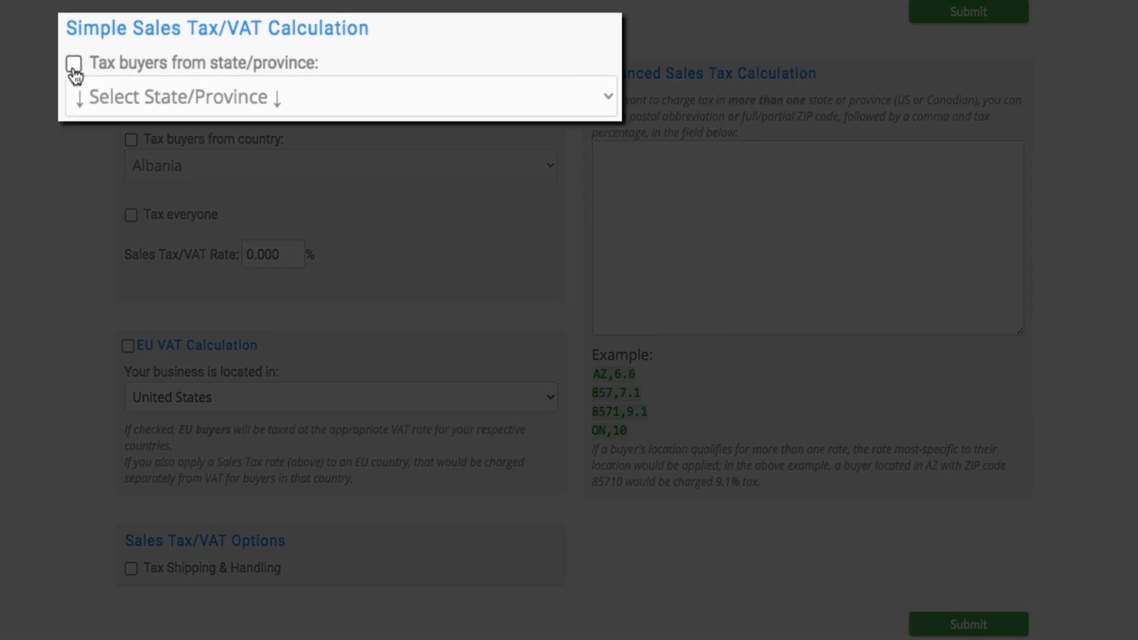
Step: Try taxing buyers from the state of Connecticut at a sales tax/VAT rate of 1%
{"action": "left_click", "coordinate": [73, 64]}
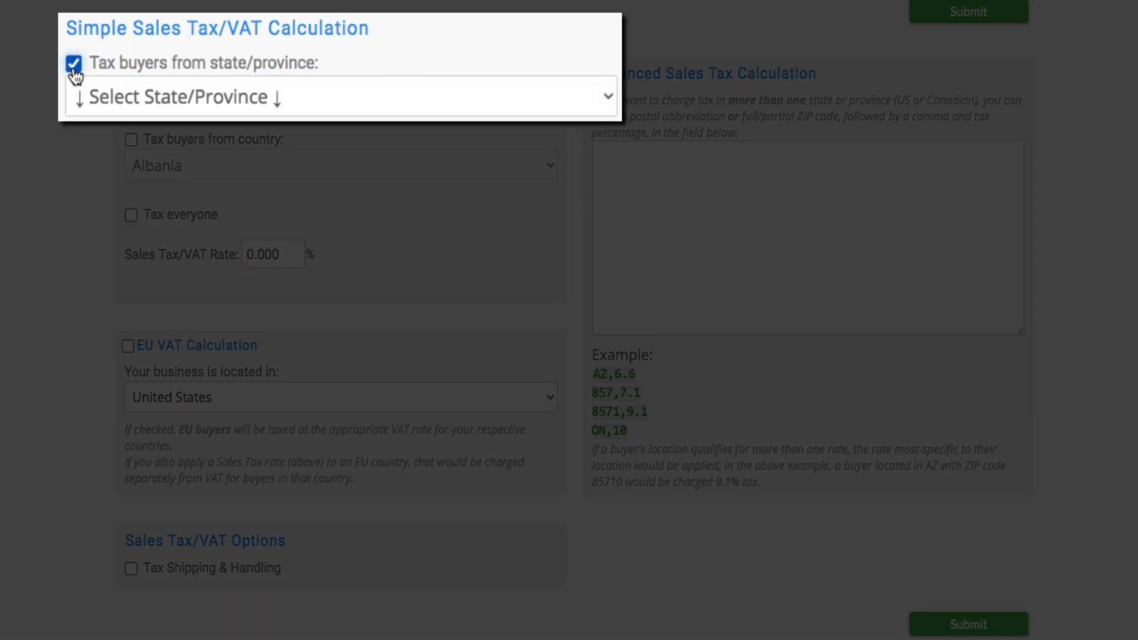
{"action": "left_click", "coordinate": [503, 96]}
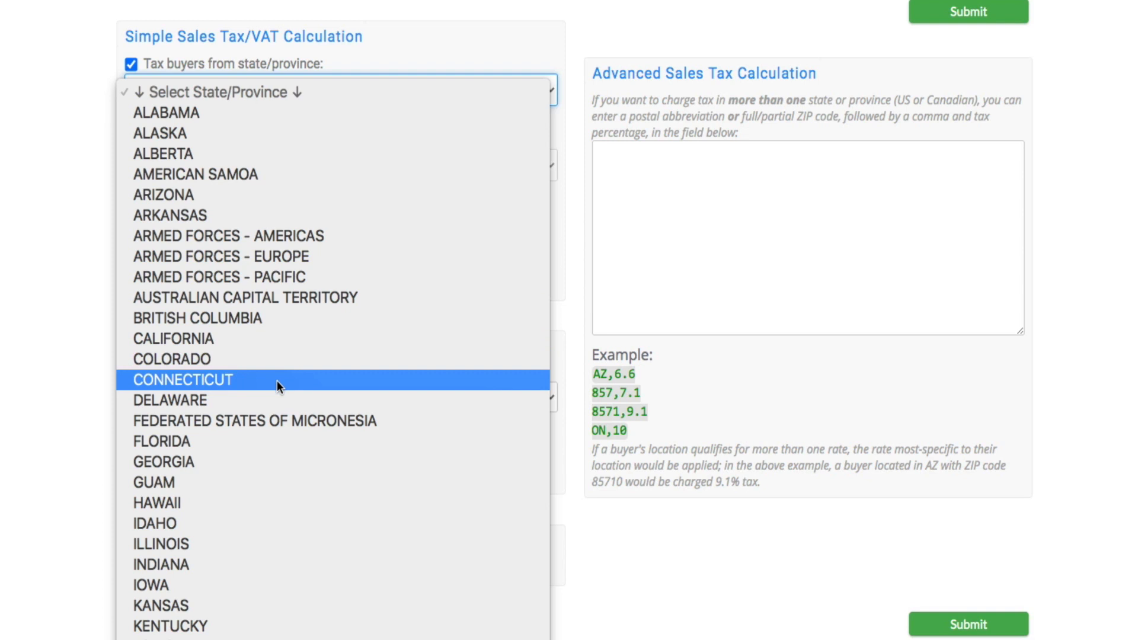
{"action": "left_click", "coordinate": [276, 380]}
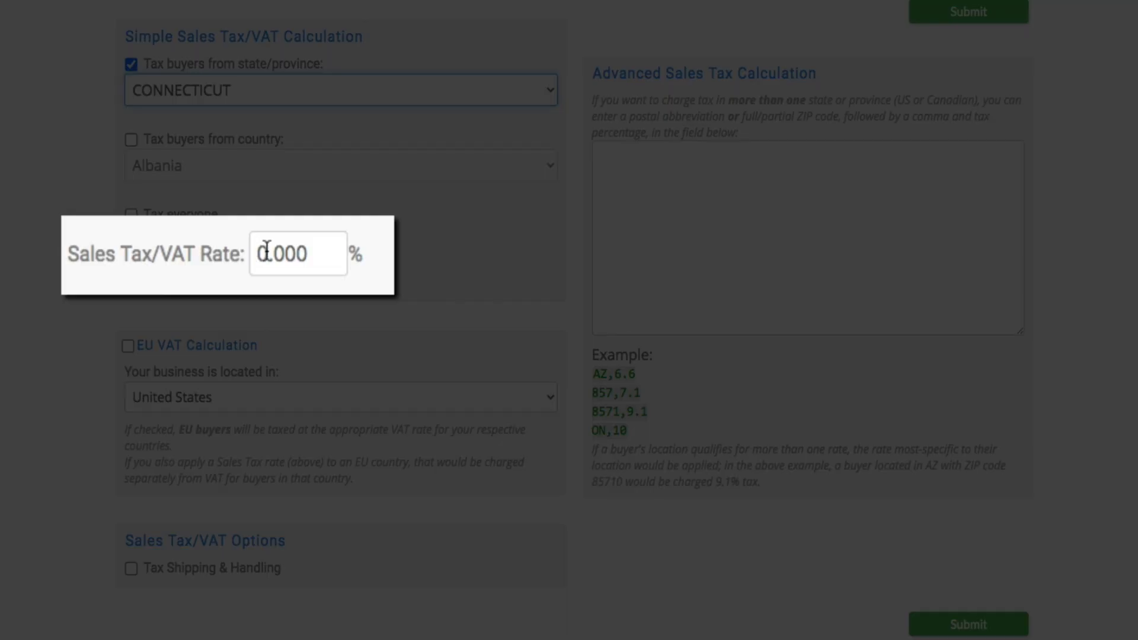
{"action": "double_click", "coordinate": [268, 253]}
{"action": "type", "text": "1"}
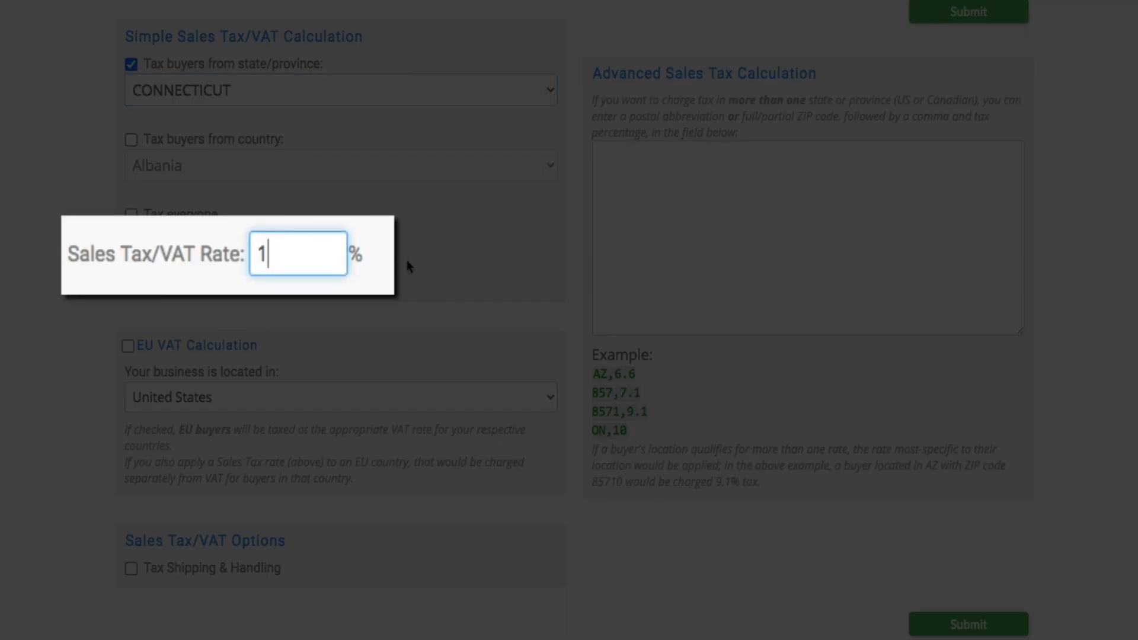
{"action": "left_click", "coordinate": [406, 259]}
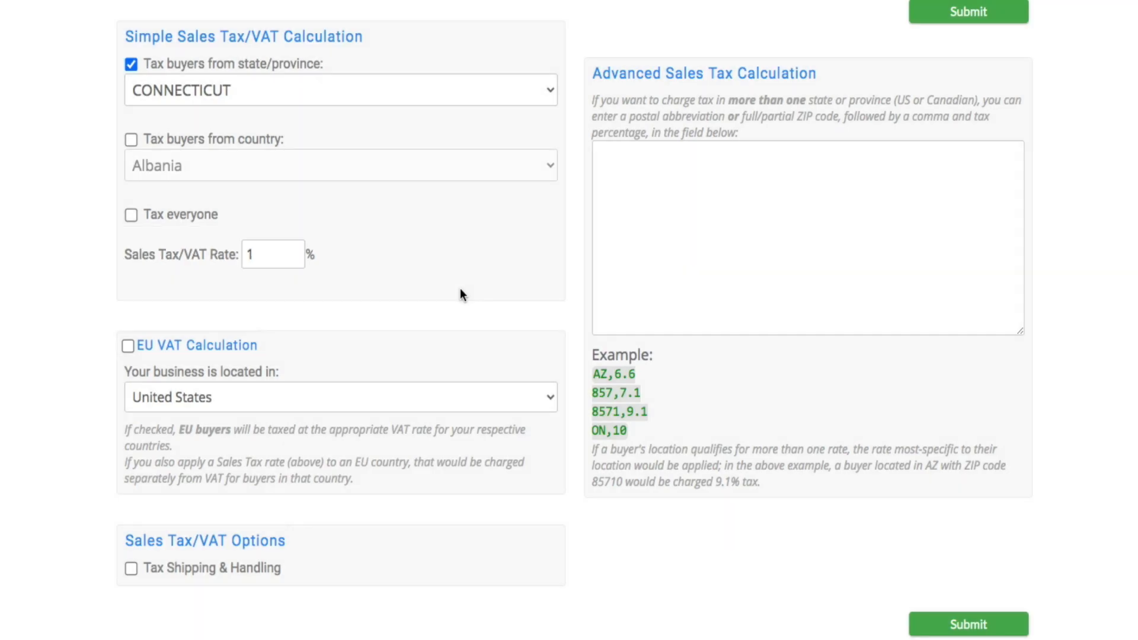
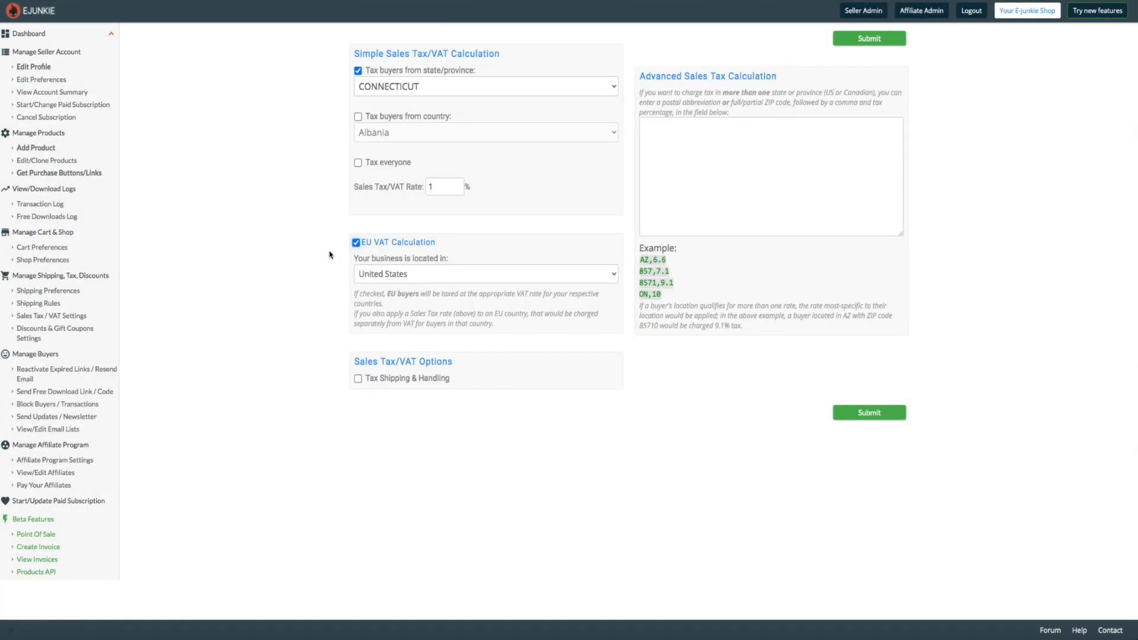
Step: Turn off the state/province tax and clear its rate, with EU VAT calculation enabled for a United States business, and submit the settings
{"action": "left_click", "coordinate": [358, 71]}
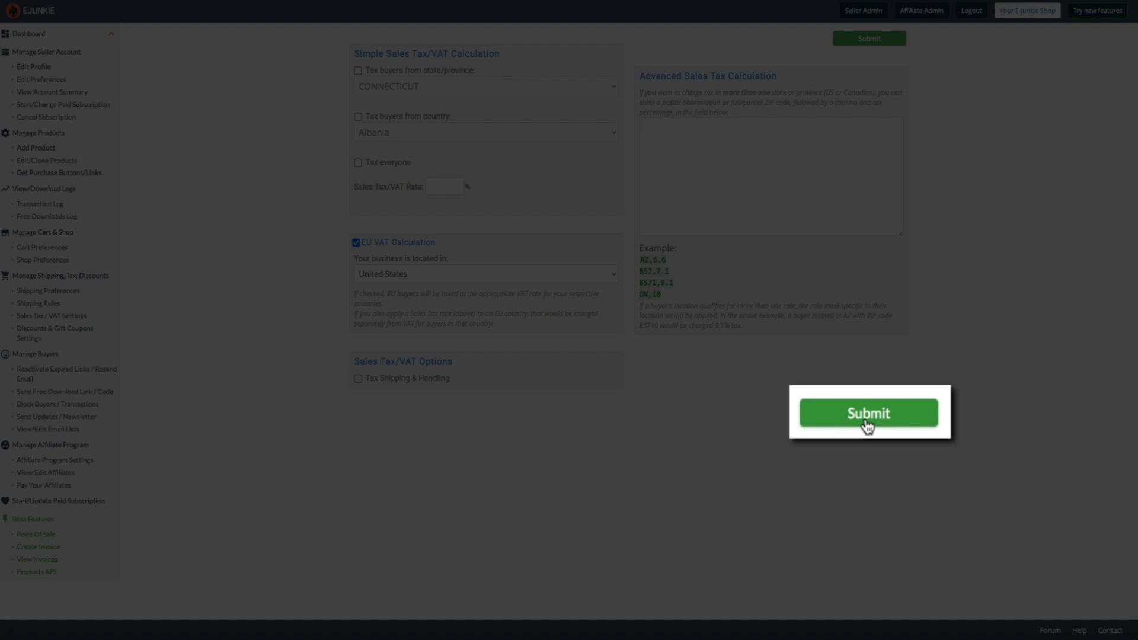
{"action": "left_click", "coordinate": [868, 419]}
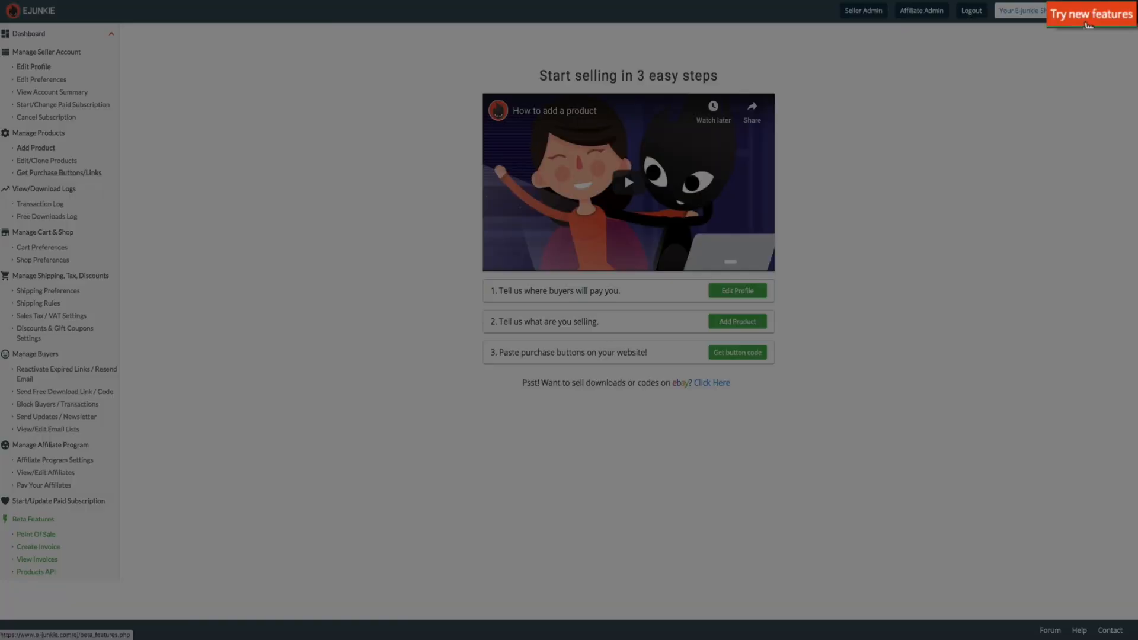
Step: Enable the new thank-you page and the new sales notification among the latest features, and return to the seller admin
{"action": "left_click", "coordinate": [1093, 18]}
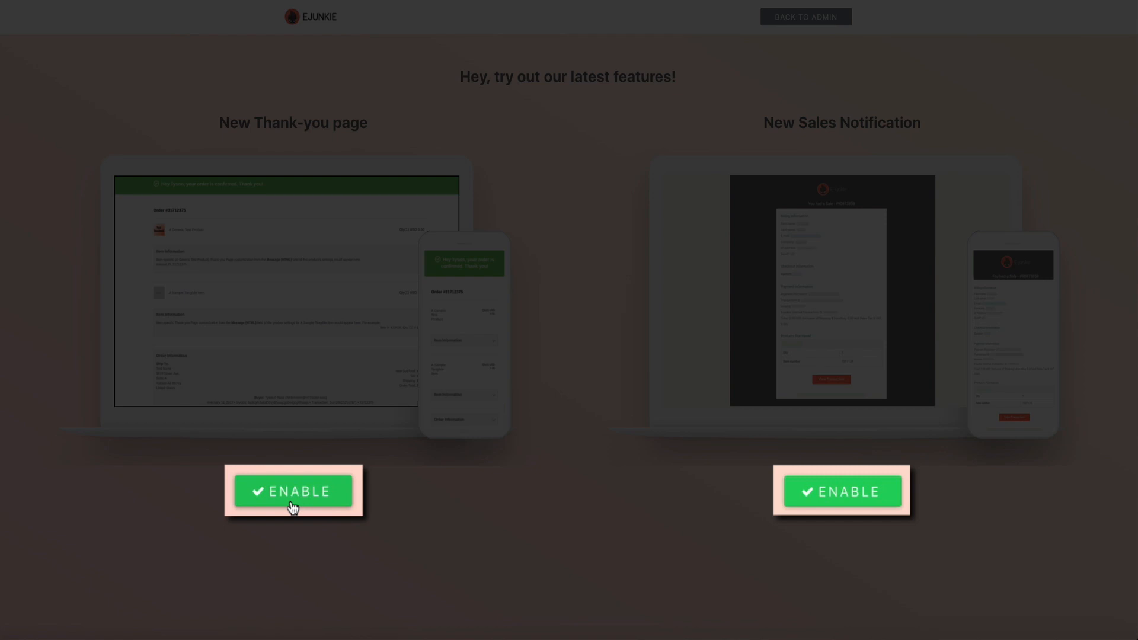
{"action": "left_click", "coordinate": [292, 507]}
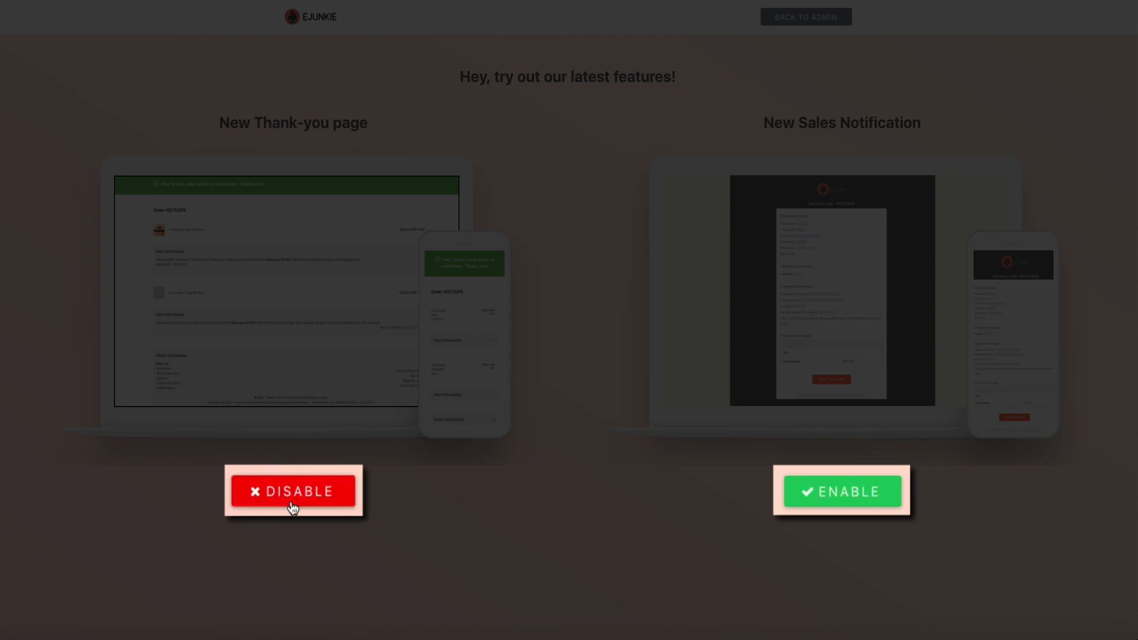
{"action": "left_click", "coordinate": [847, 502]}
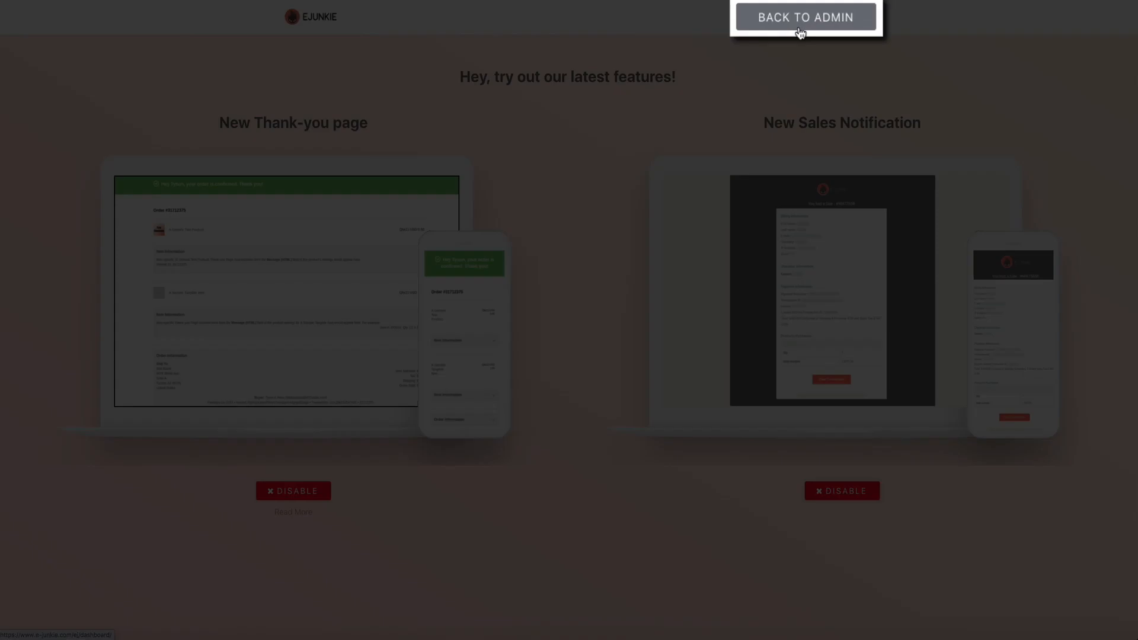
{"action": "left_click", "coordinate": [801, 33]}
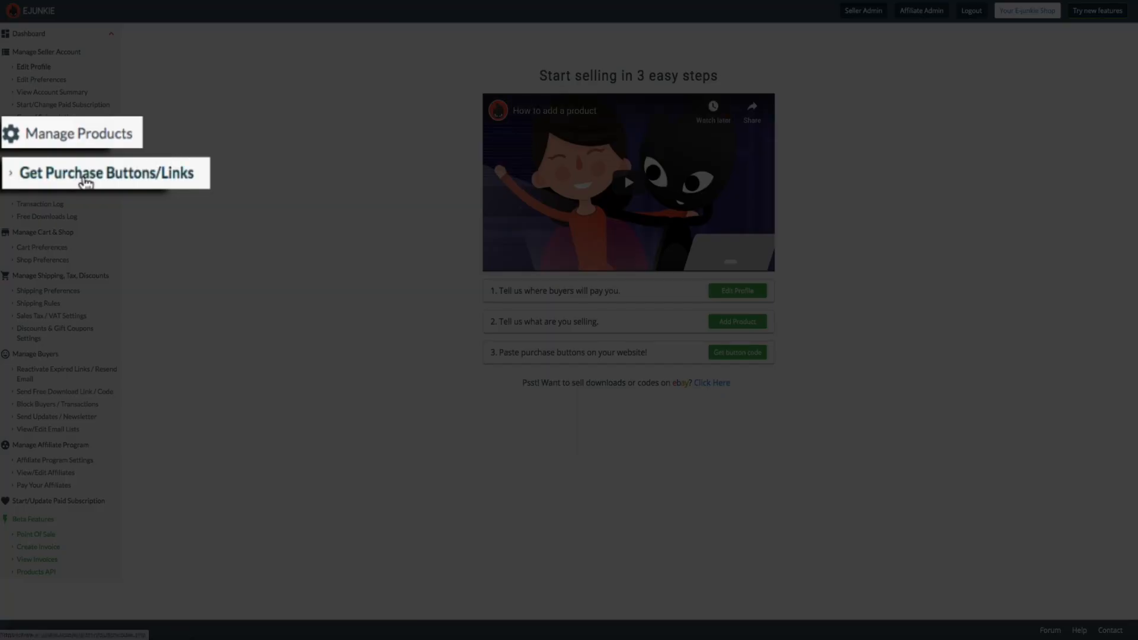
Step: Open the purchase buttons and links page and select the Low Impact Workouts product
{"action": "left_click", "coordinate": [48, 178]}
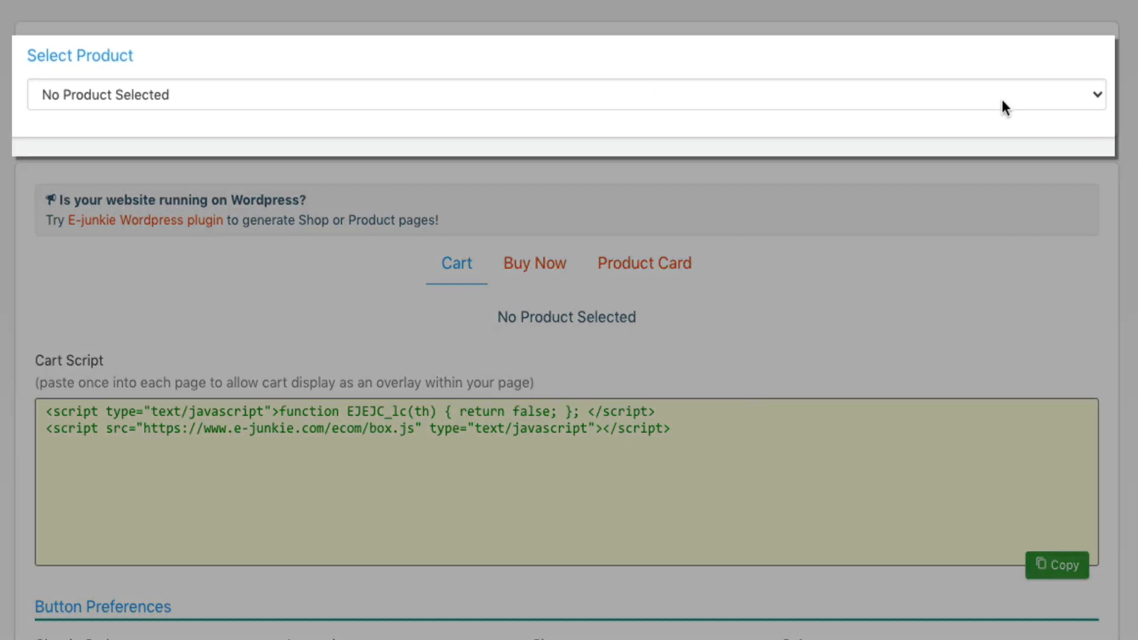
{"action": "left_click", "coordinate": [1093, 94]}
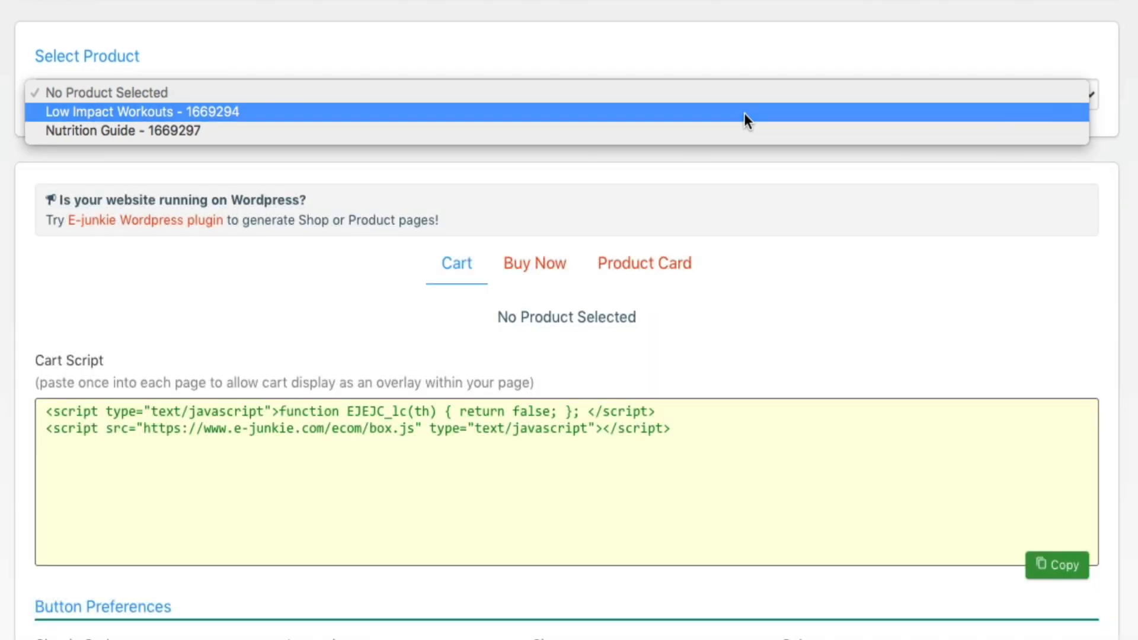
{"action": "left_click", "coordinate": [744, 113]}
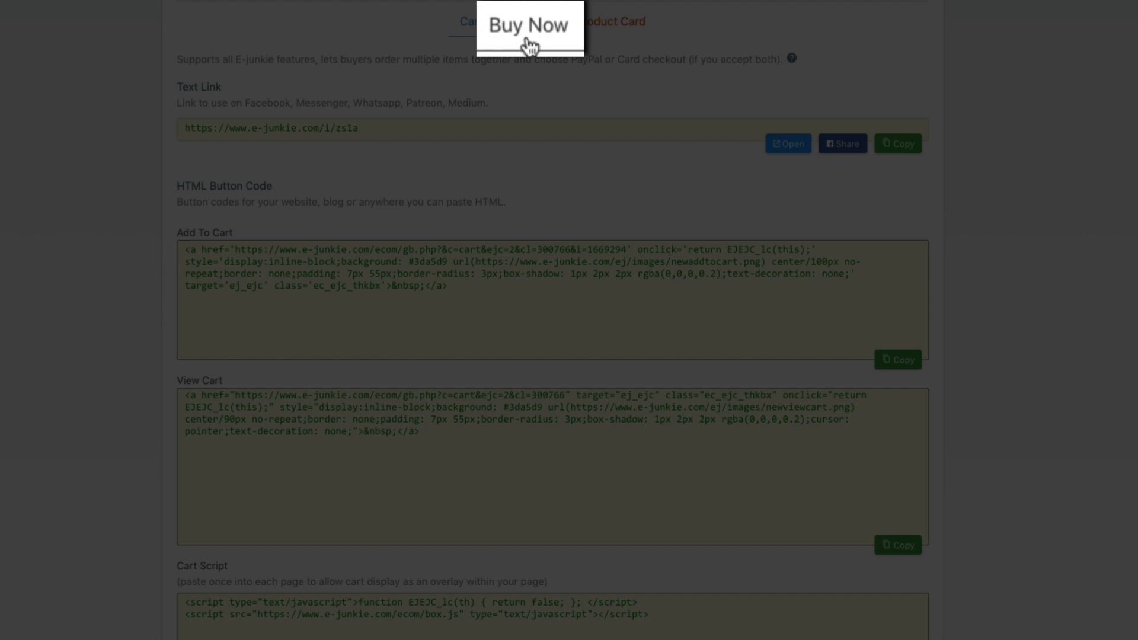
Step: Review the Buy Now and Product Card codes for Low Impact Workouts, and return to its Cart codes
{"action": "left_click", "coordinate": [528, 37]}
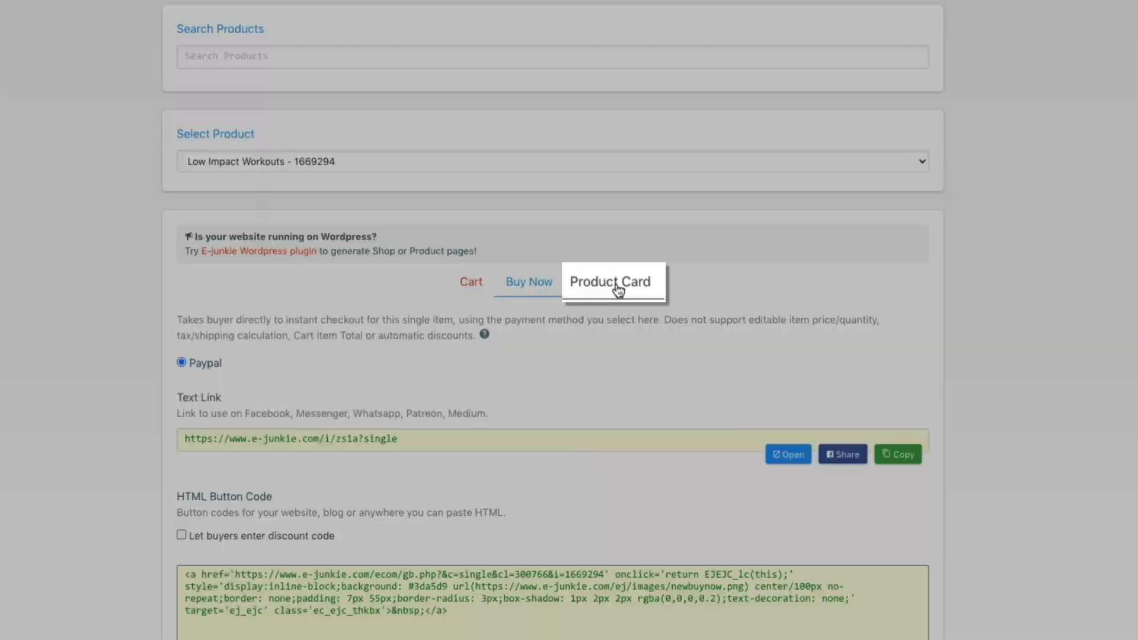
{"action": "left_click", "coordinate": [615, 283]}
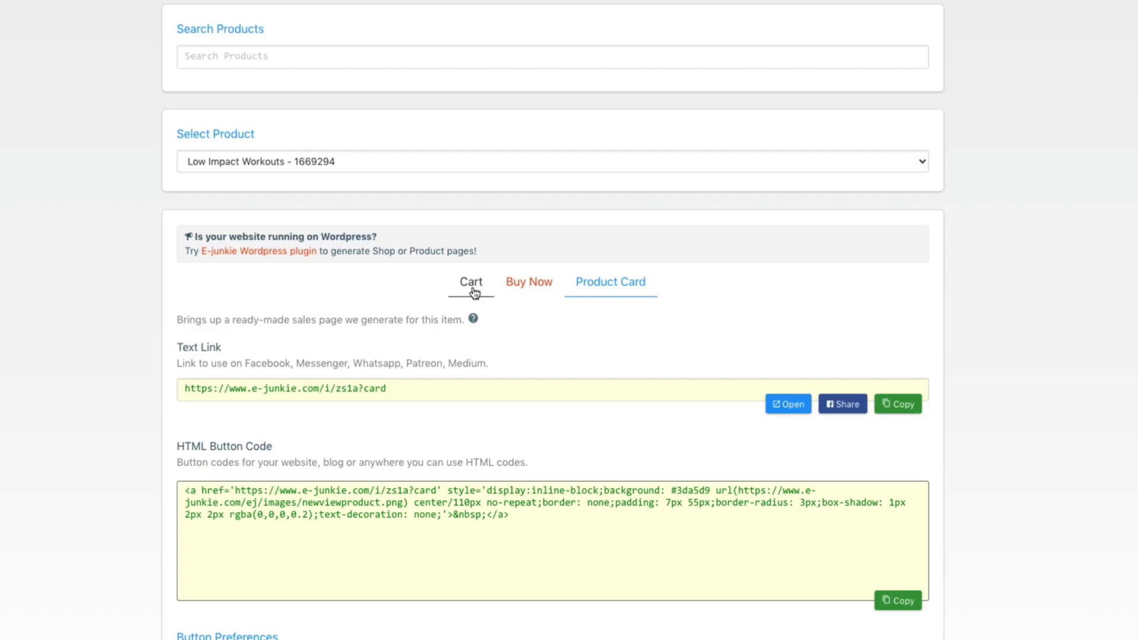
{"action": "left_click", "coordinate": [474, 293]}
{"action": "scroll", "coordinate": [473, 287], "scroll_direction": "down", "scroll_amount": 4}
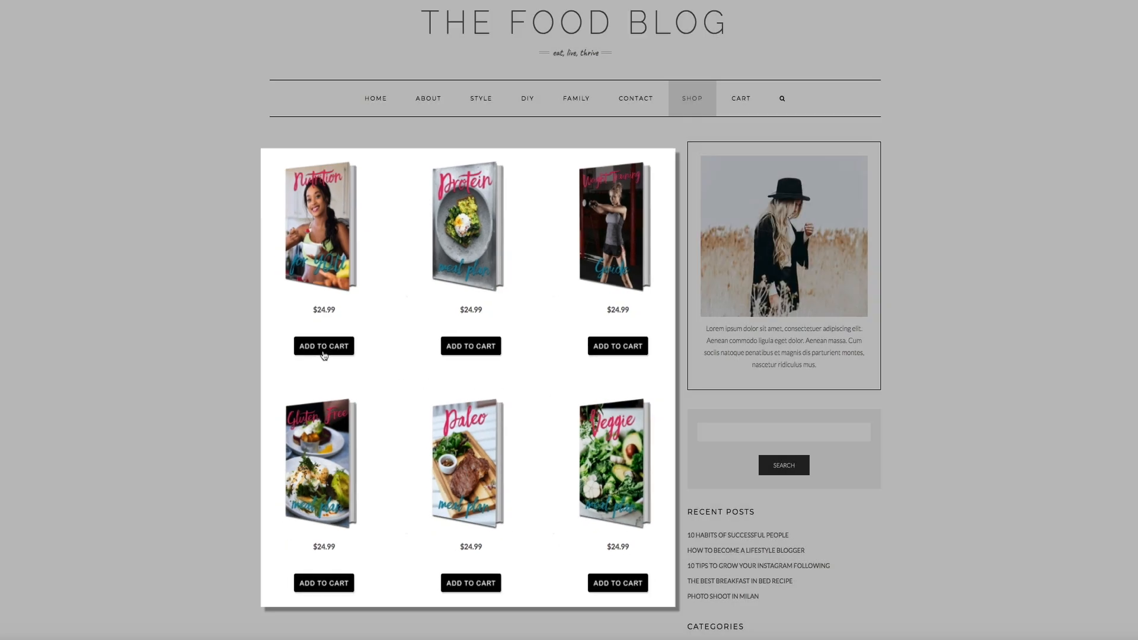
Step: Try adding the Nutrition ebook to the cart in the food blog's shop, and browse the blog's home page
{"action": "left_click", "coordinate": [330, 351]}
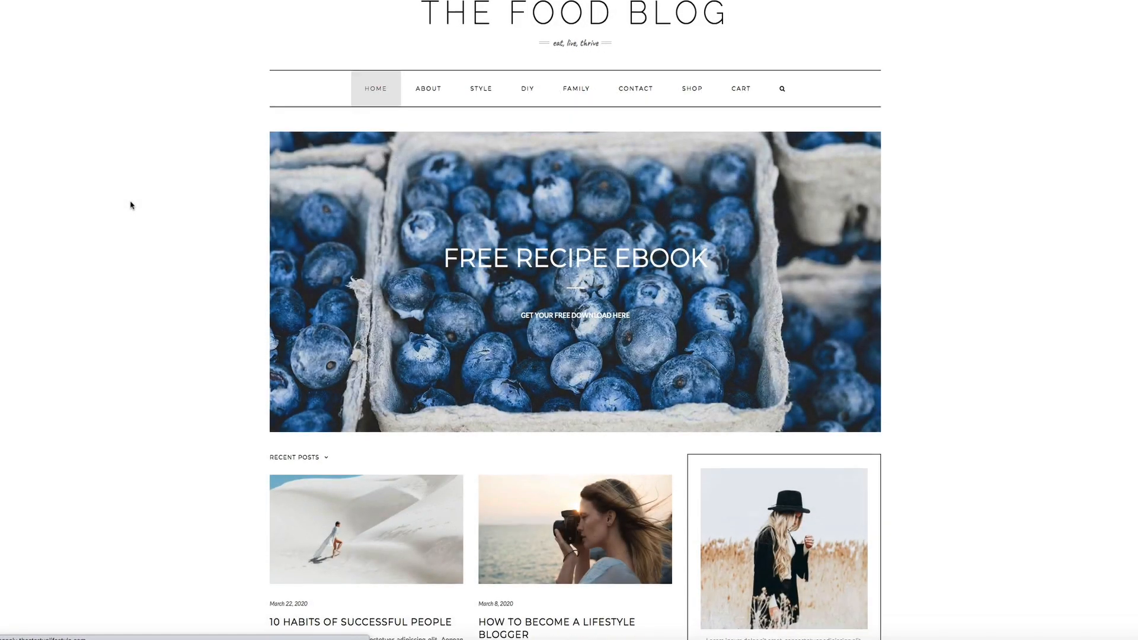
{"action": "scroll", "coordinate": [131, 205], "scroll_direction": "down", "scroll_amount": 10}
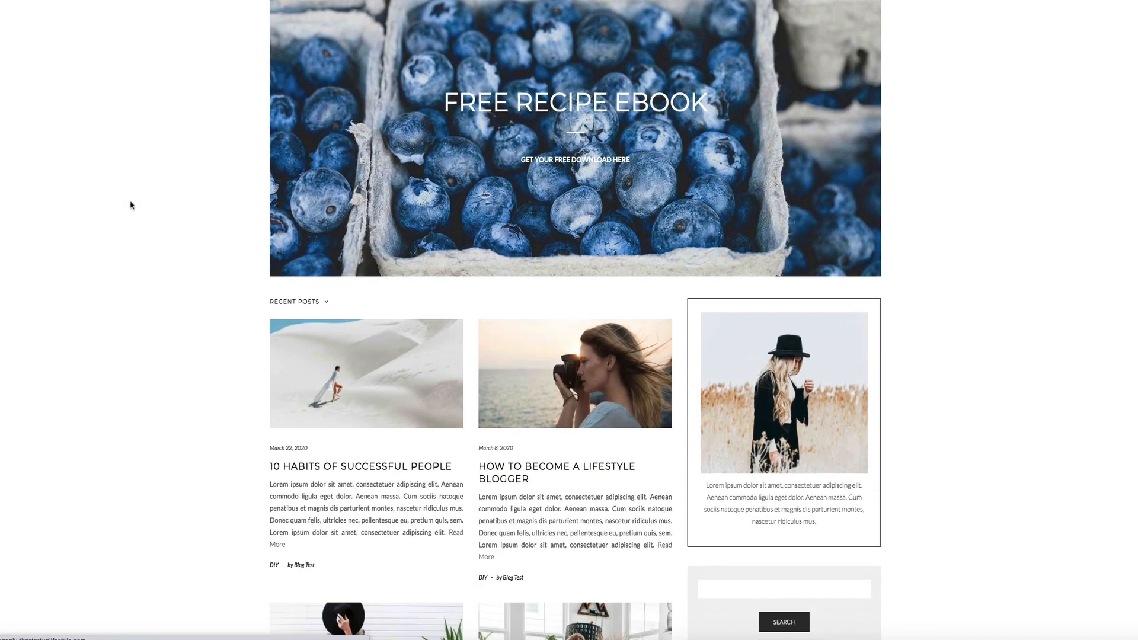
{"action": "scroll", "coordinate": [131, 205], "scroll_direction": "down", "scroll_amount": 6}
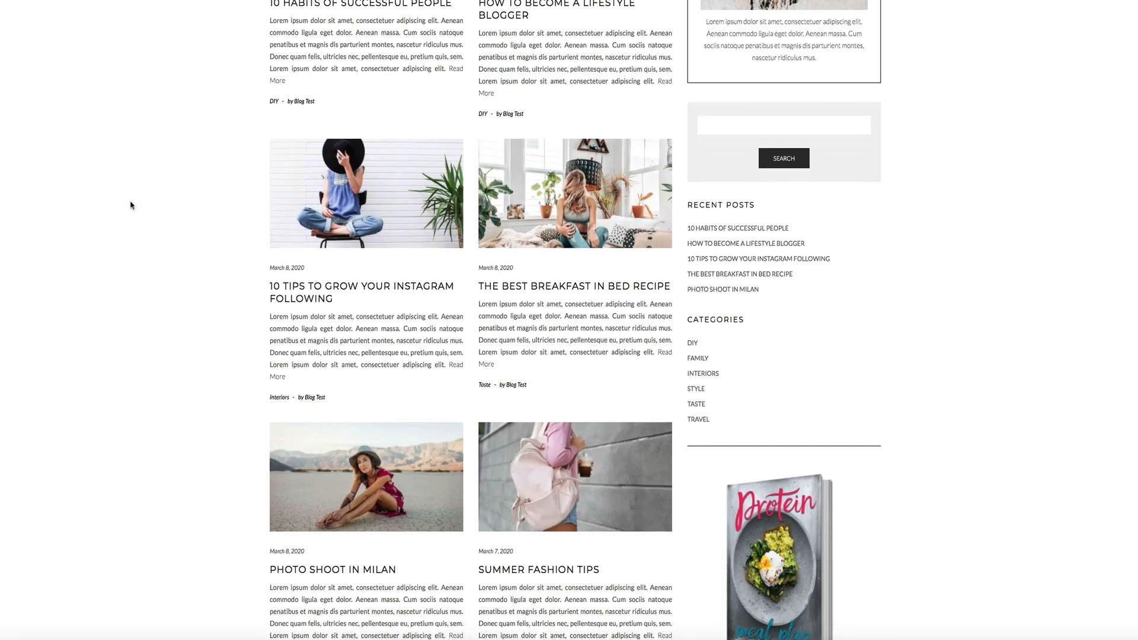
{"action": "scroll", "coordinate": [131, 205], "scroll_direction": "down", "scroll_amount": 1}
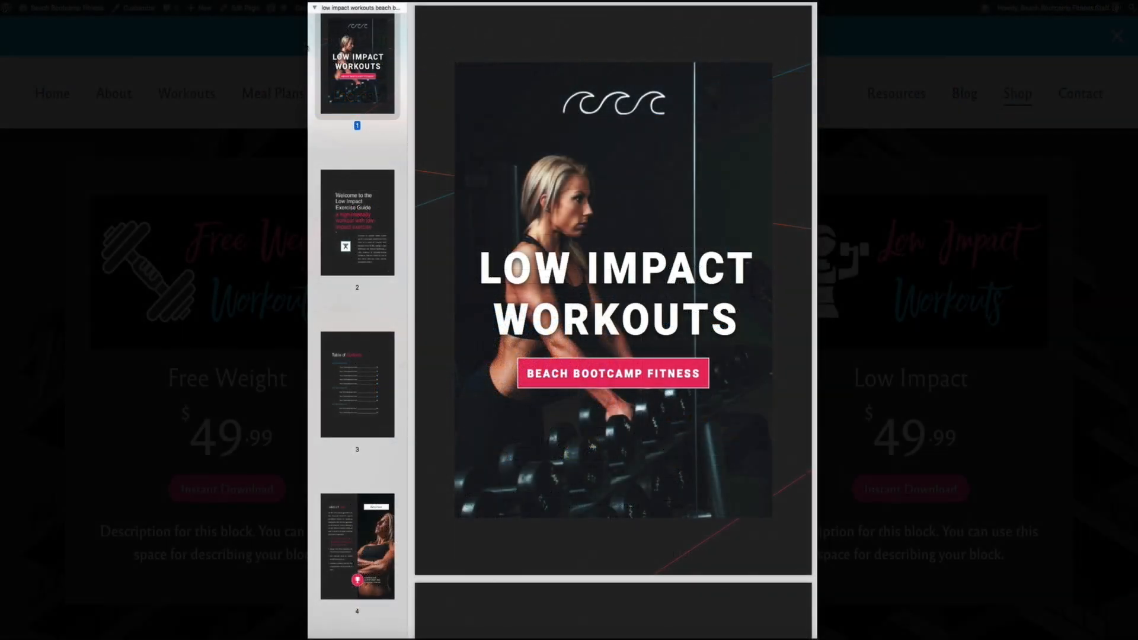
Step: Page through the Low Impact Workouts ebook PDF from the cover past the table of contents
{"action": "key", "text": "Down"}
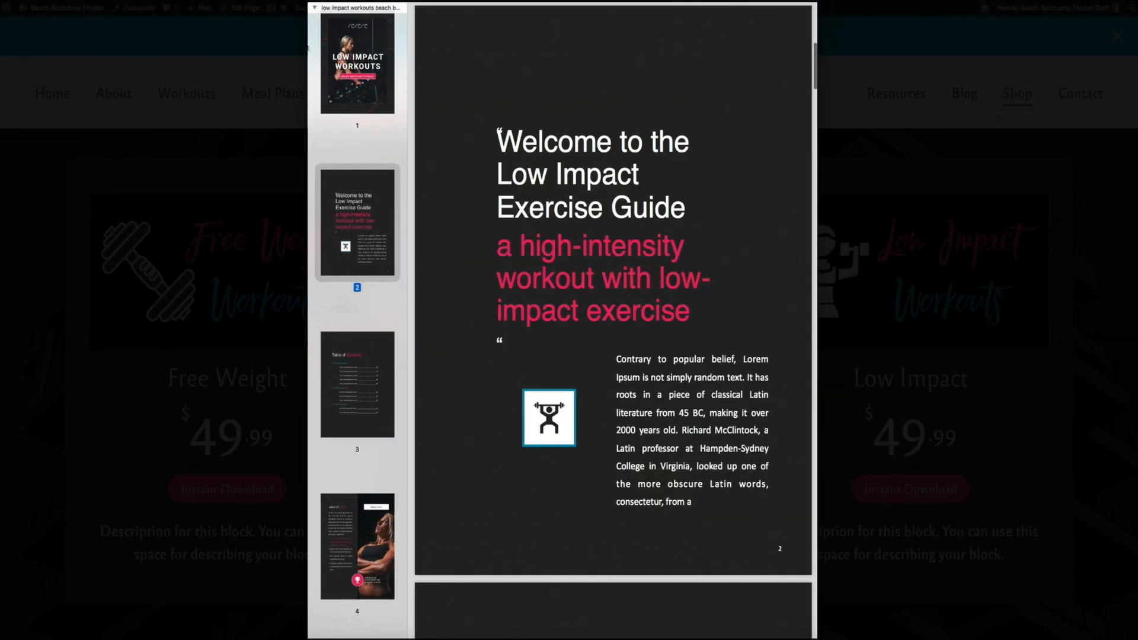
{"action": "key", "text": "Down"}
{"action": "key", "text": "Down"}
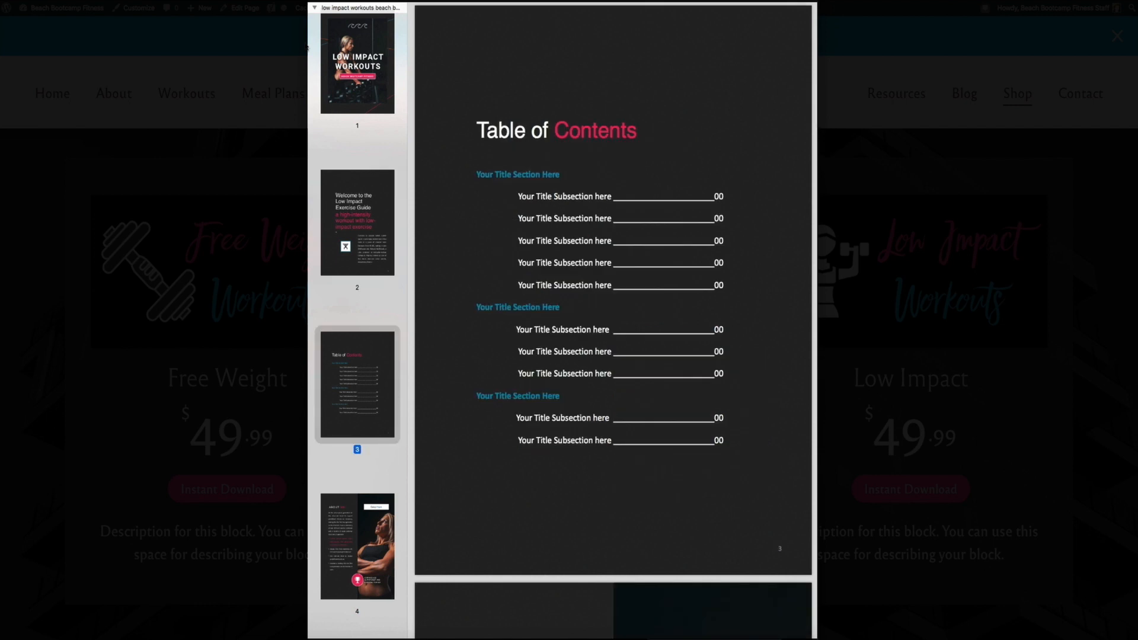
{"action": "key", "text": "Down"}
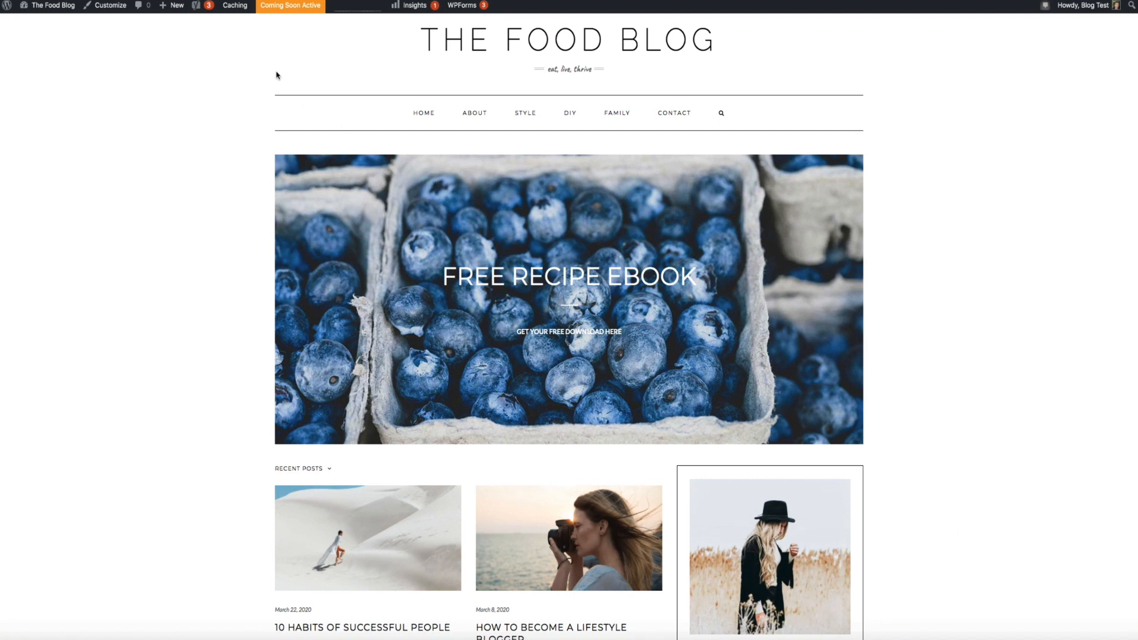
Step: Create a new page on The Food Blog and title it "Shop"
{"action": "mouse_move", "coordinate": [176, 7]}
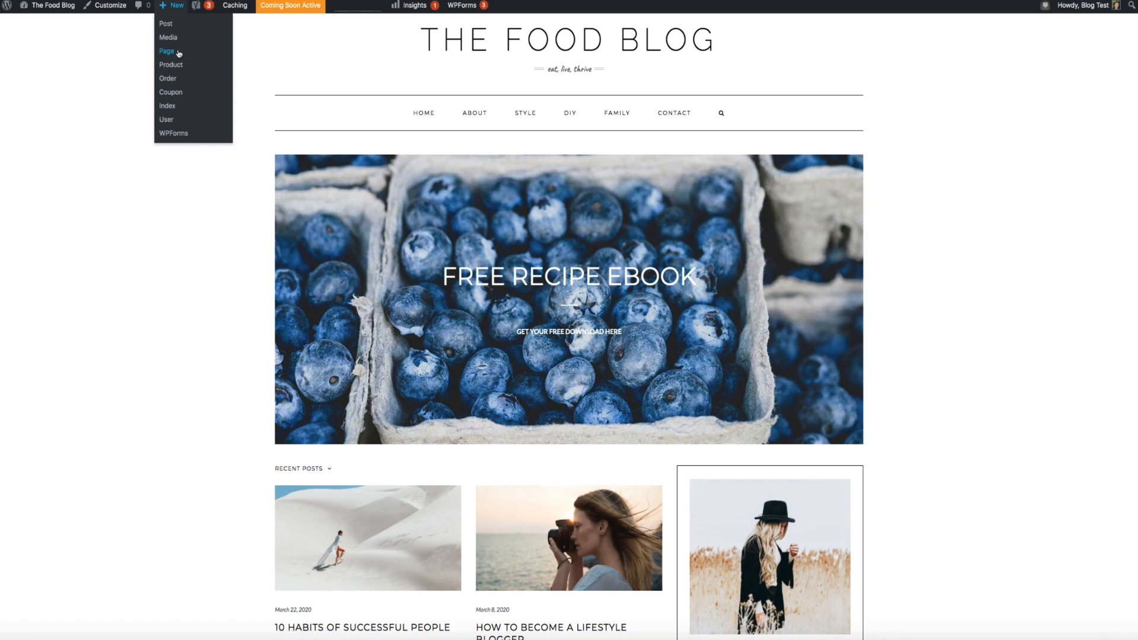
{"action": "left_click", "coordinate": [177, 53]}
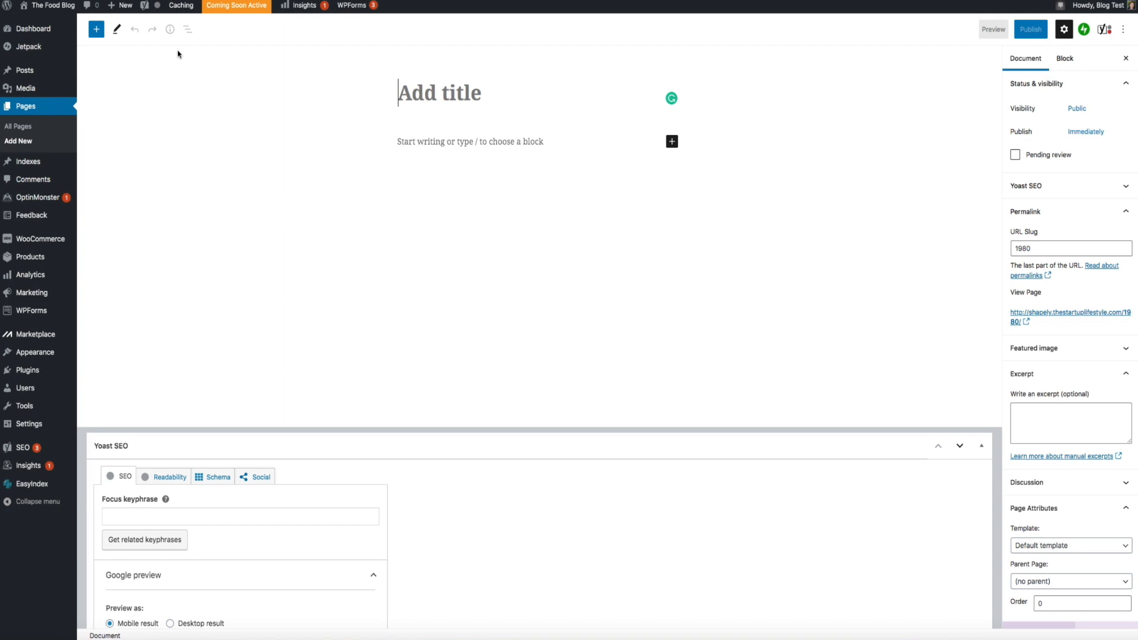
{"action": "left_click", "coordinate": [965, 366]}
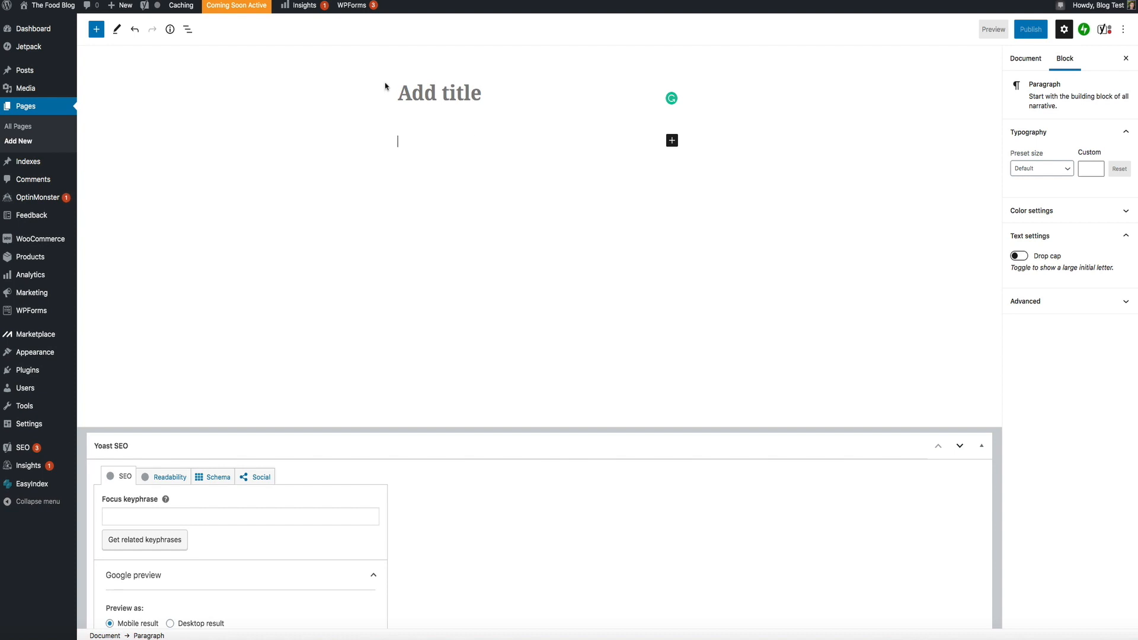
{"action": "left_click", "coordinate": [408, 92]}
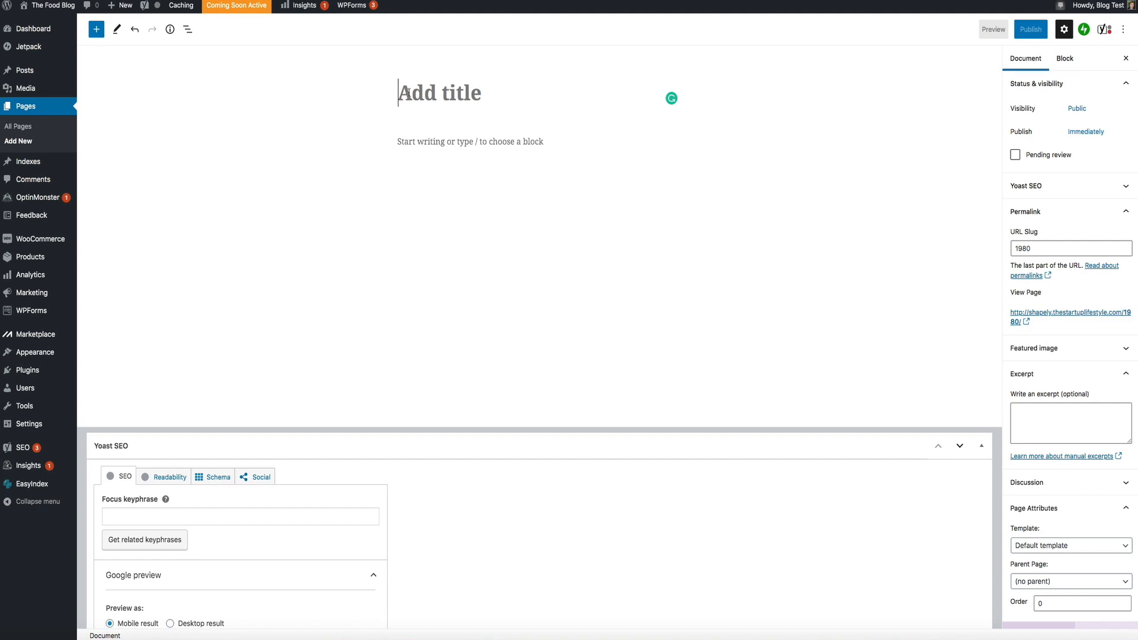
{"action": "type", "text": "Shop"}
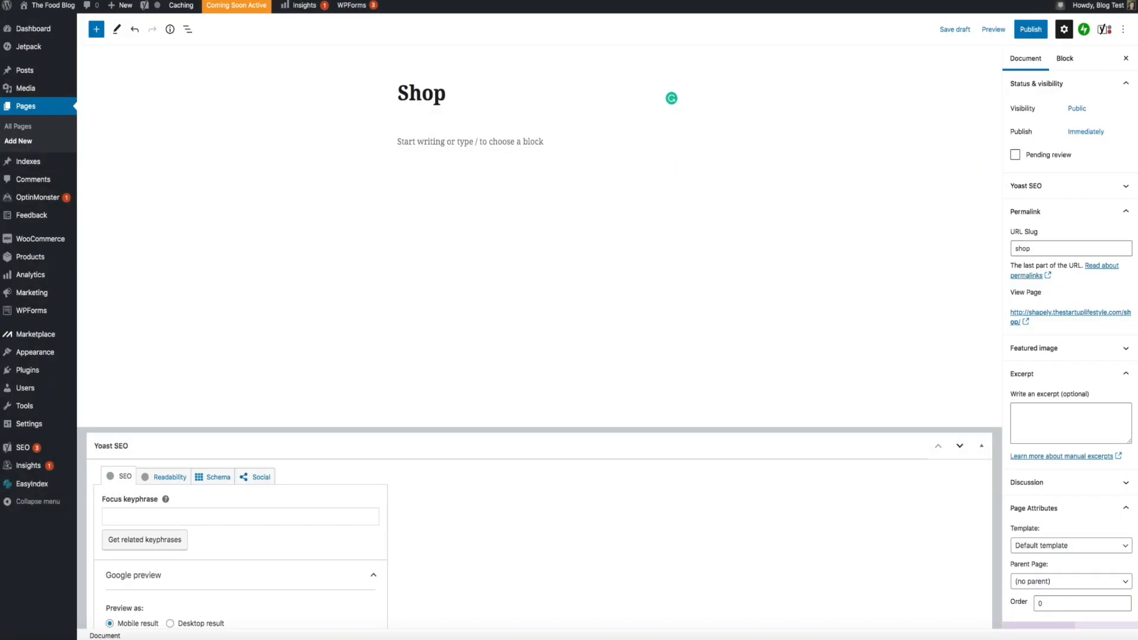
Step: Add a Columns block below the title with three equal columns (33 / 33 / 33)
{"action": "left_click", "coordinate": [607, 141]}
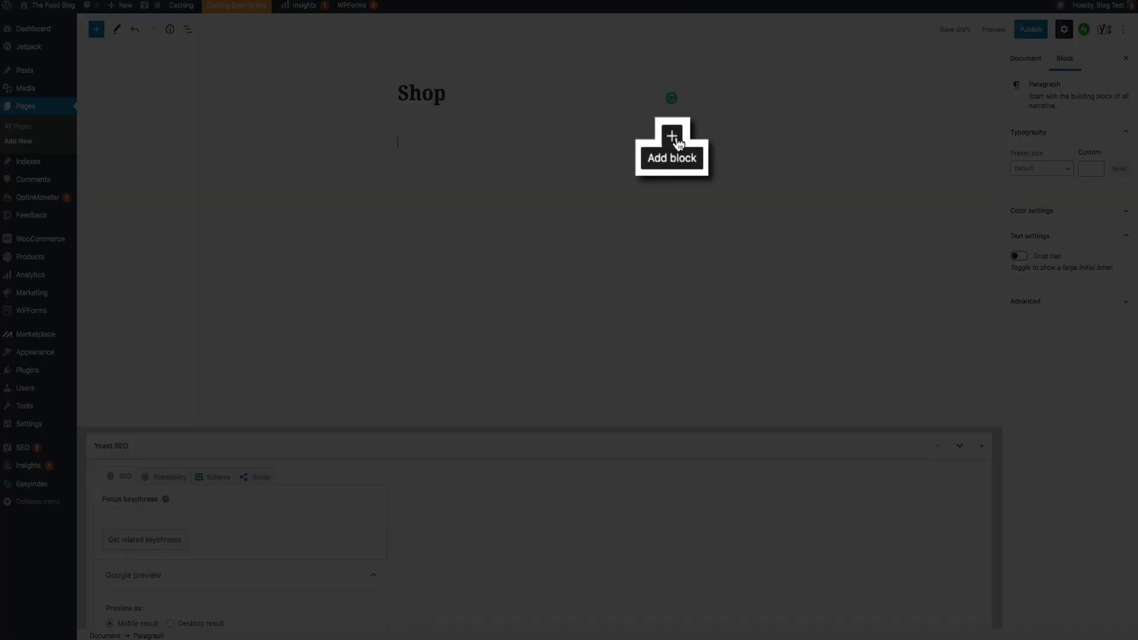
{"action": "left_click", "coordinate": [673, 140]}
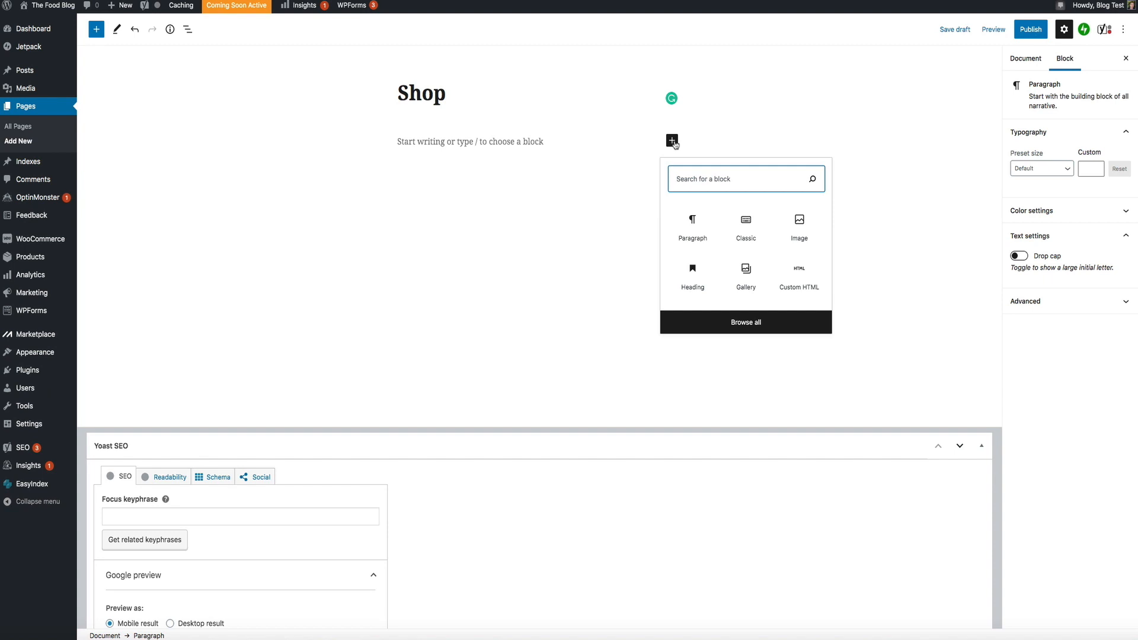
{"action": "type", "text": "colum"}
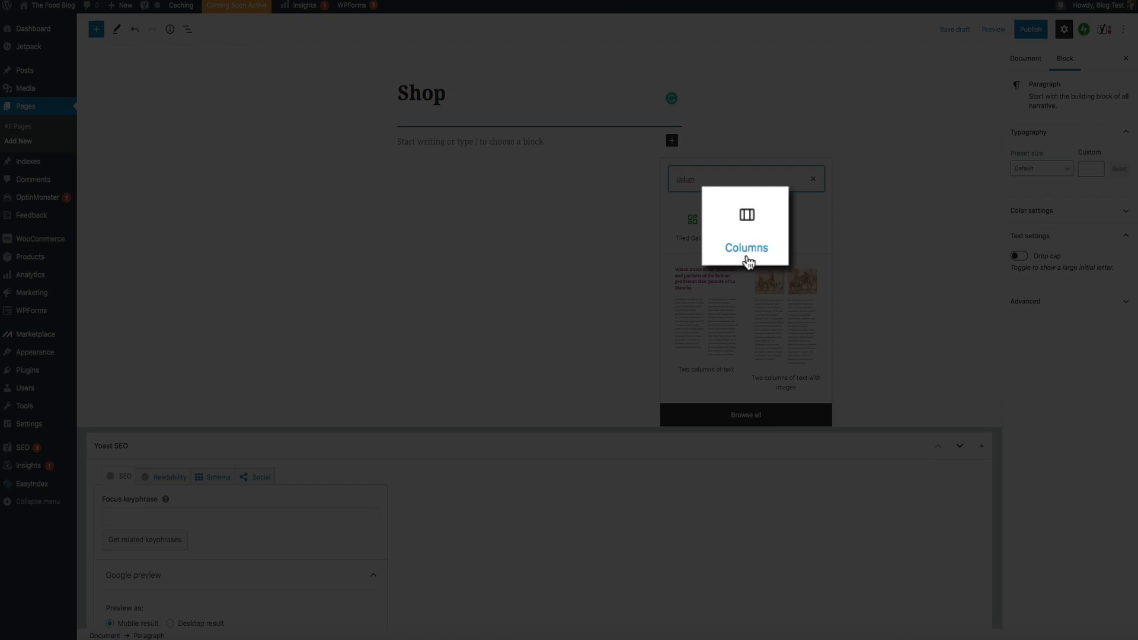
{"action": "left_click", "coordinate": [746, 240]}
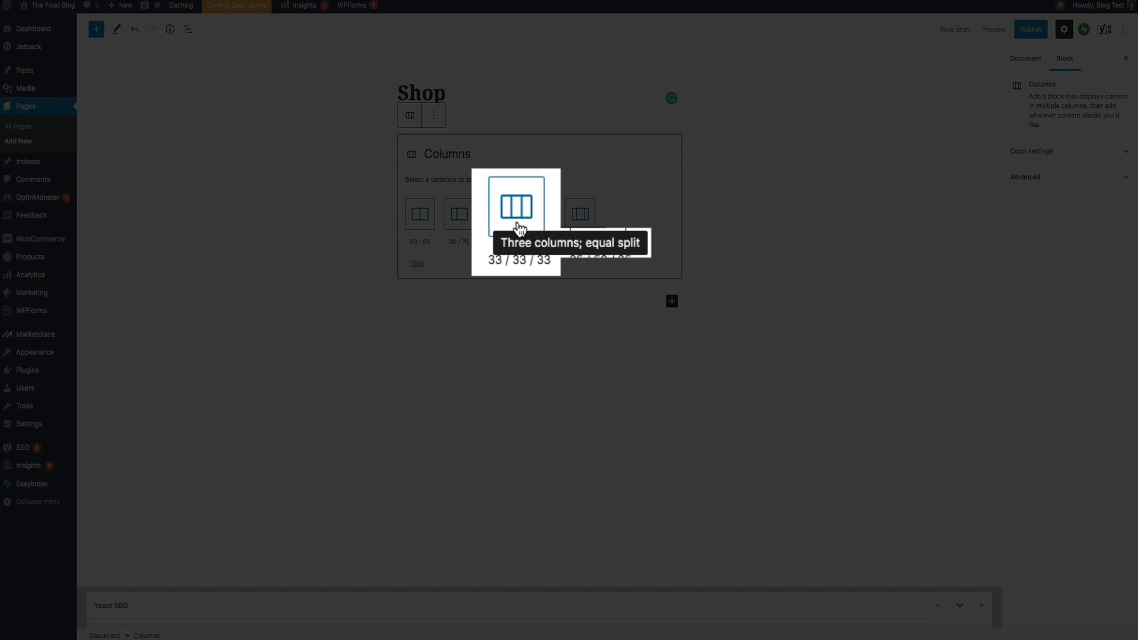
{"action": "left_click", "coordinate": [497, 214]}
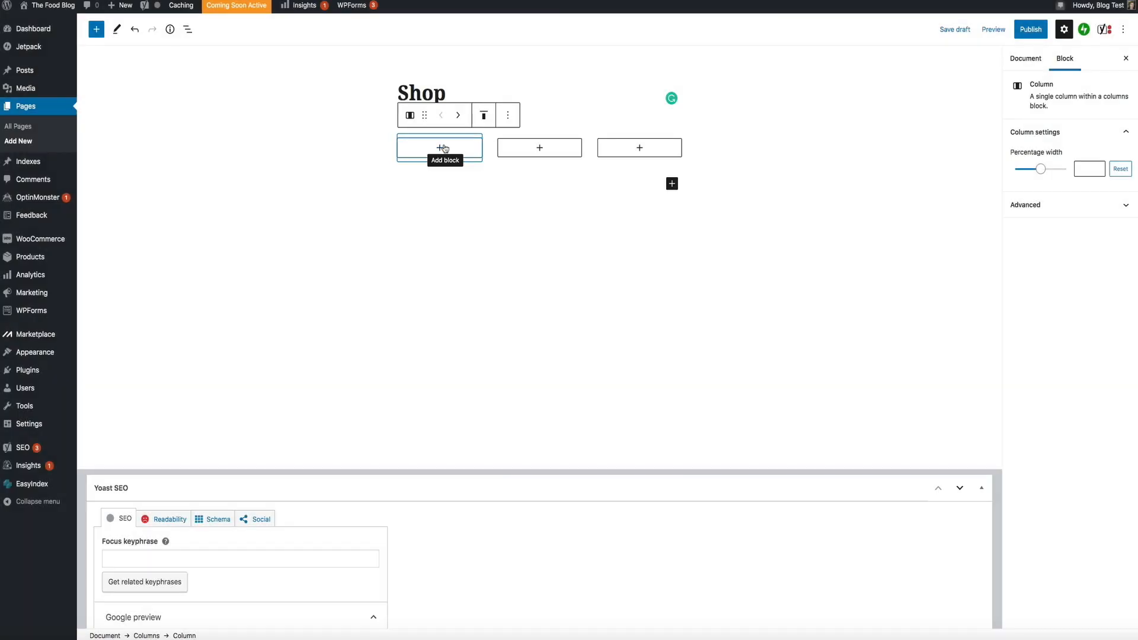
Step: Add an Image block to the first column and choose the Nutrition ebook cover from the media library
{"action": "left_click", "coordinate": [443, 148]}
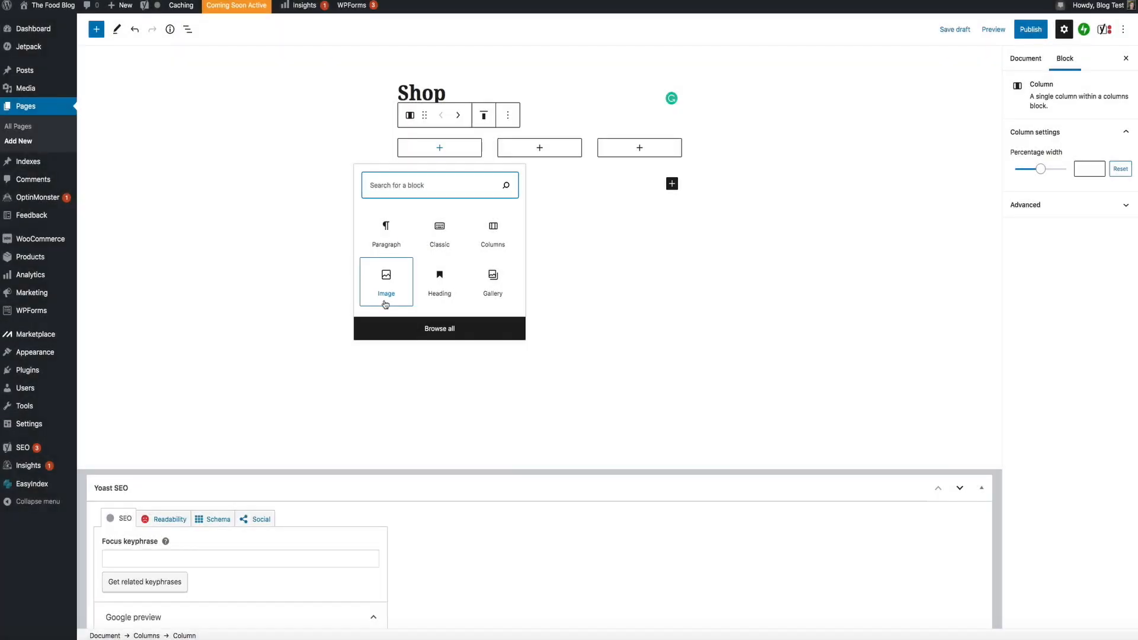
{"action": "left_click", "coordinate": [386, 298]}
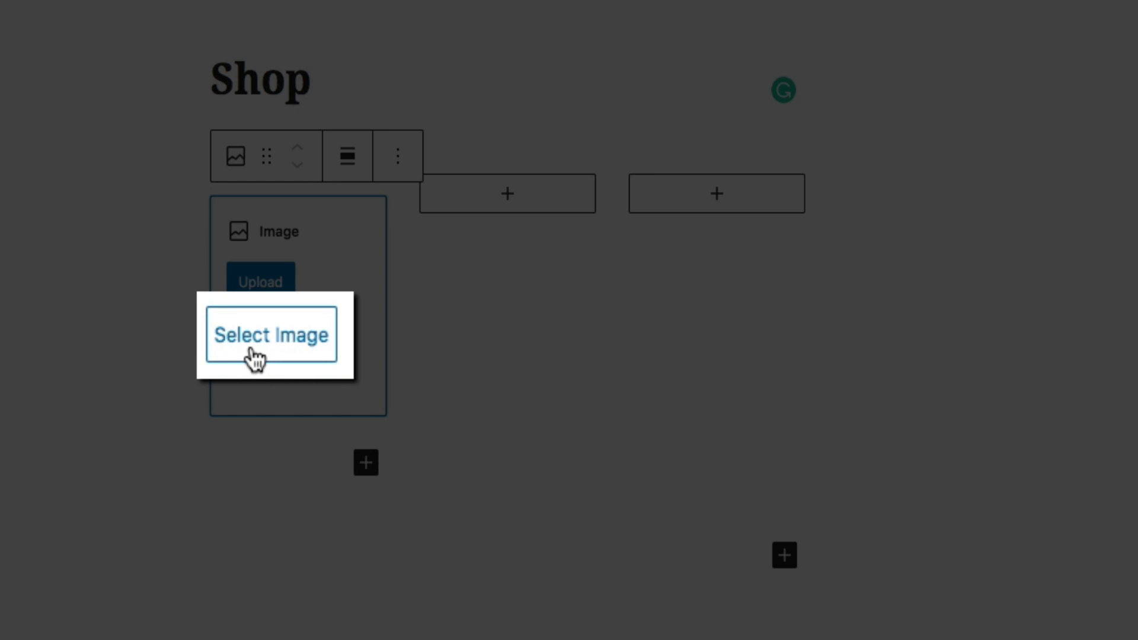
{"action": "left_click", "coordinate": [258, 350]}
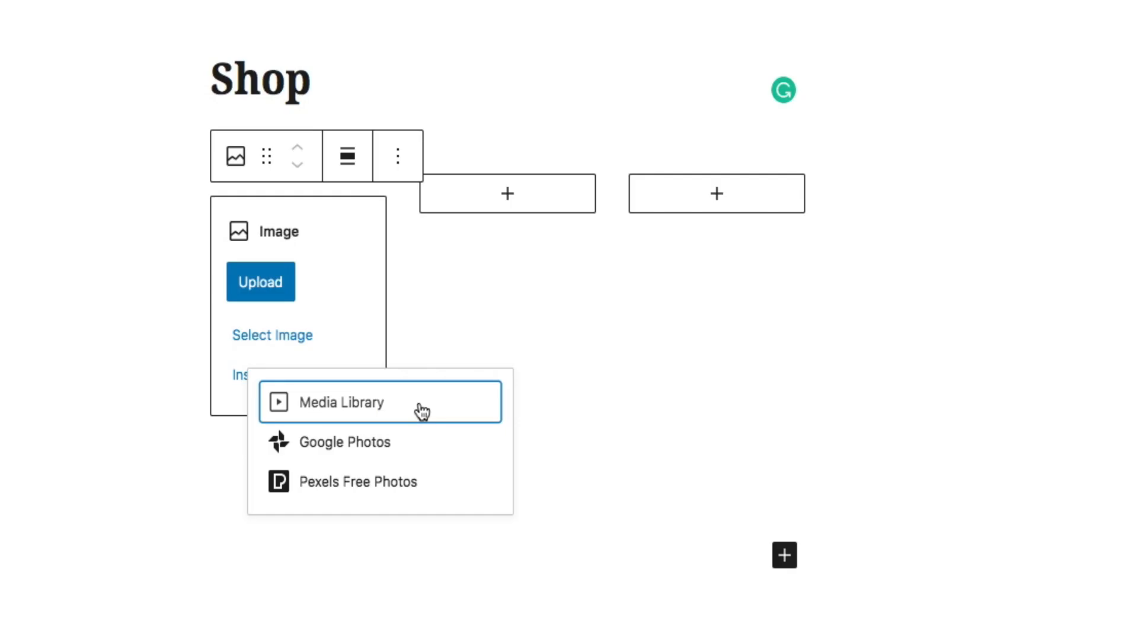
{"action": "left_click", "coordinate": [432, 412]}
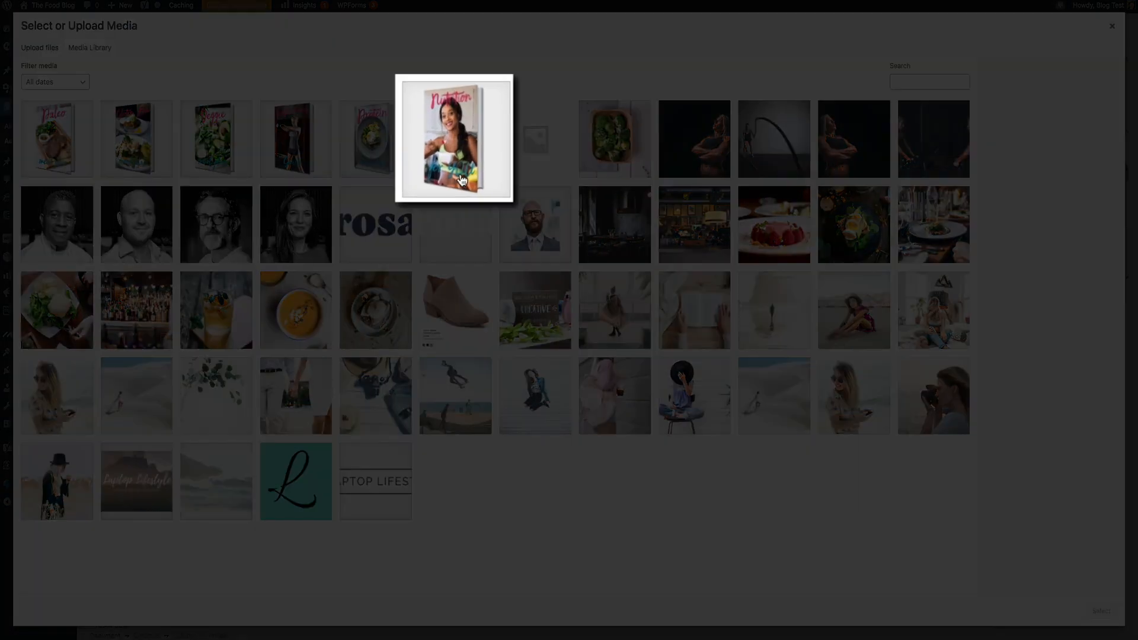
{"action": "left_click", "coordinate": [459, 166]}
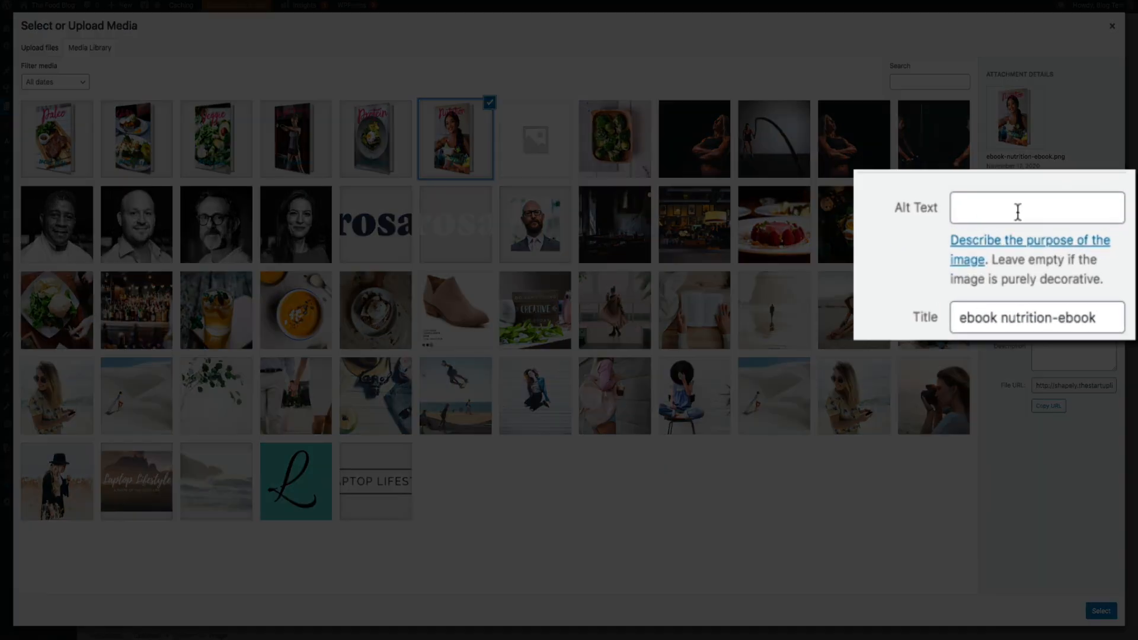
Step: Give the cover image the alt text "nutrition ebook" and the title "Nutrition For You Ebook", and insert it in the column
{"action": "left_click", "coordinate": [1065, 233]}
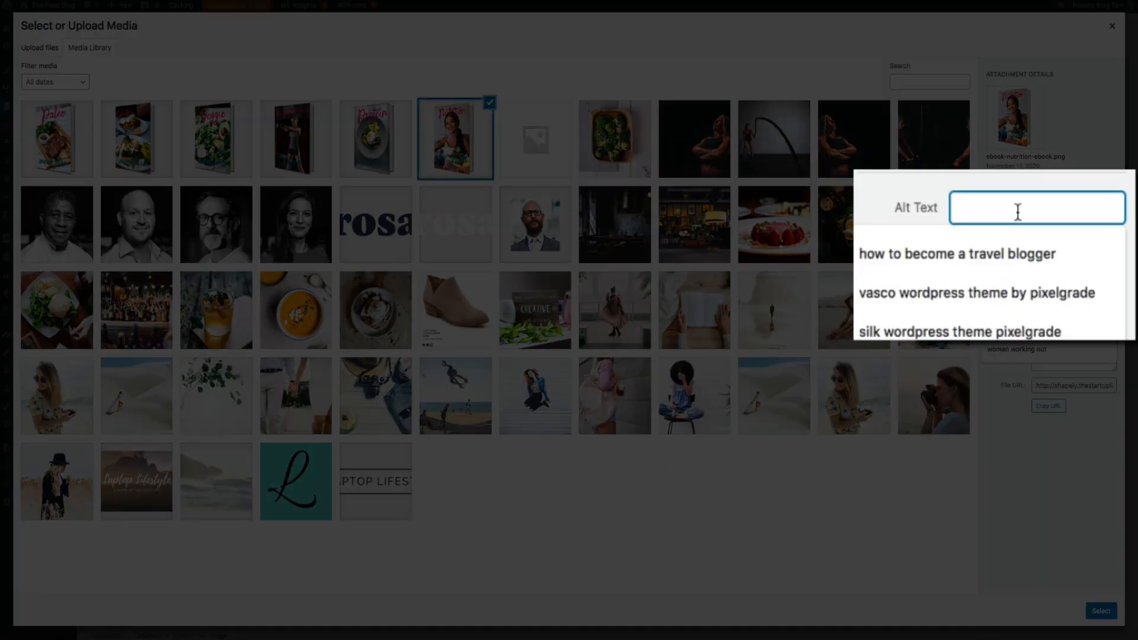
{"action": "type", "text": "nutrition ebook"}
{"action": "key", "text": "Tab"}
{"action": "type", "text": "Nutrition For You "}
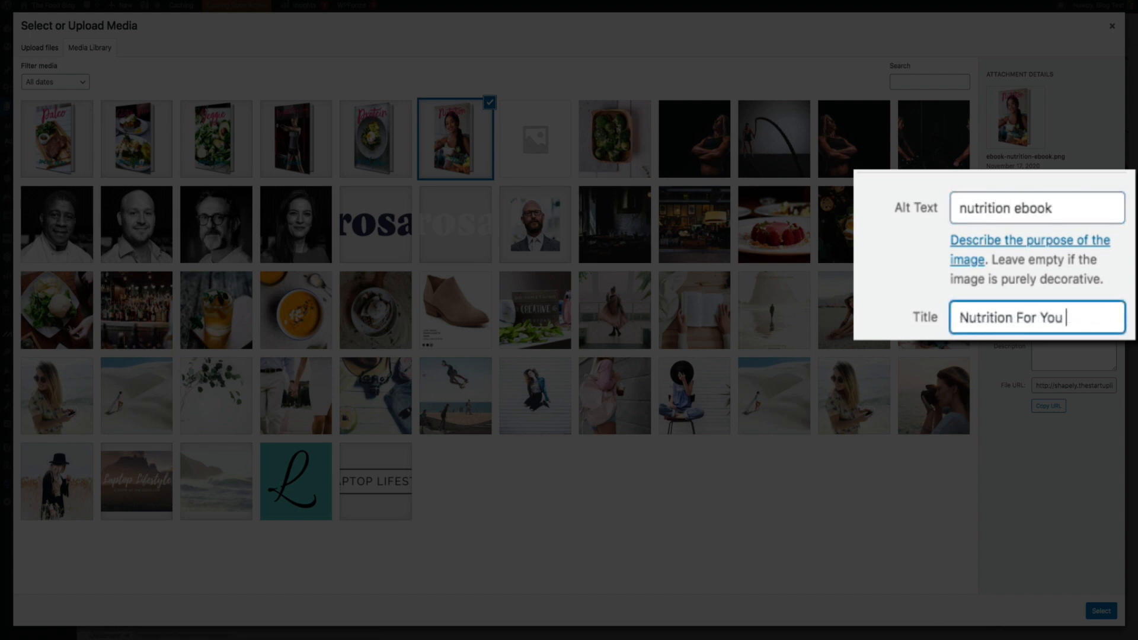
{"action": "type", "text": "Ebook"}
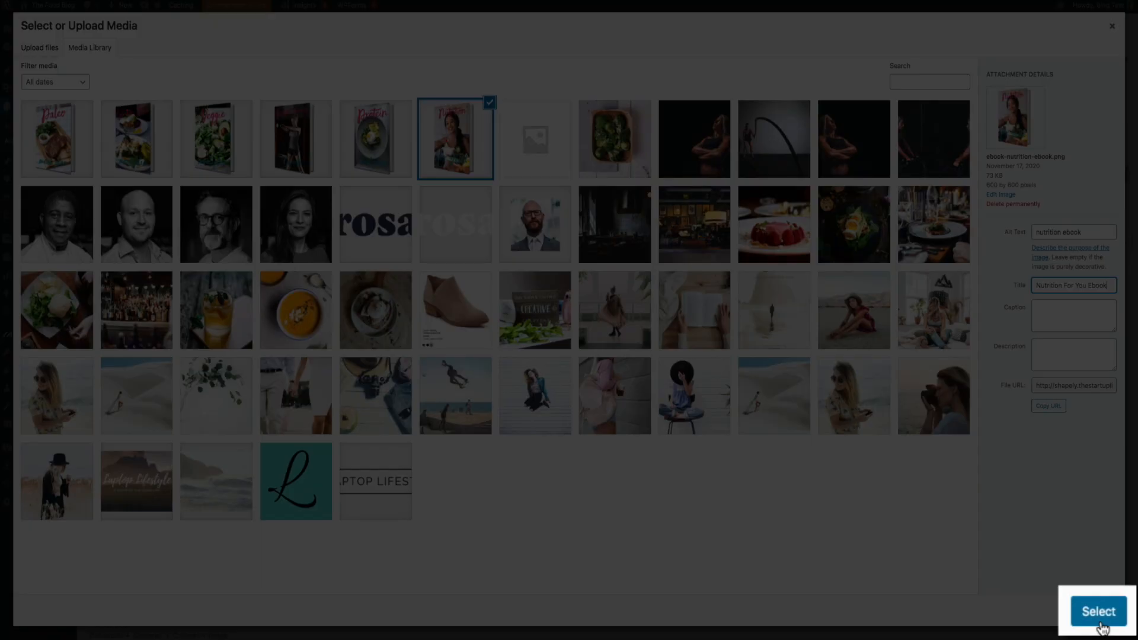
{"action": "left_click", "coordinate": [1100, 621]}
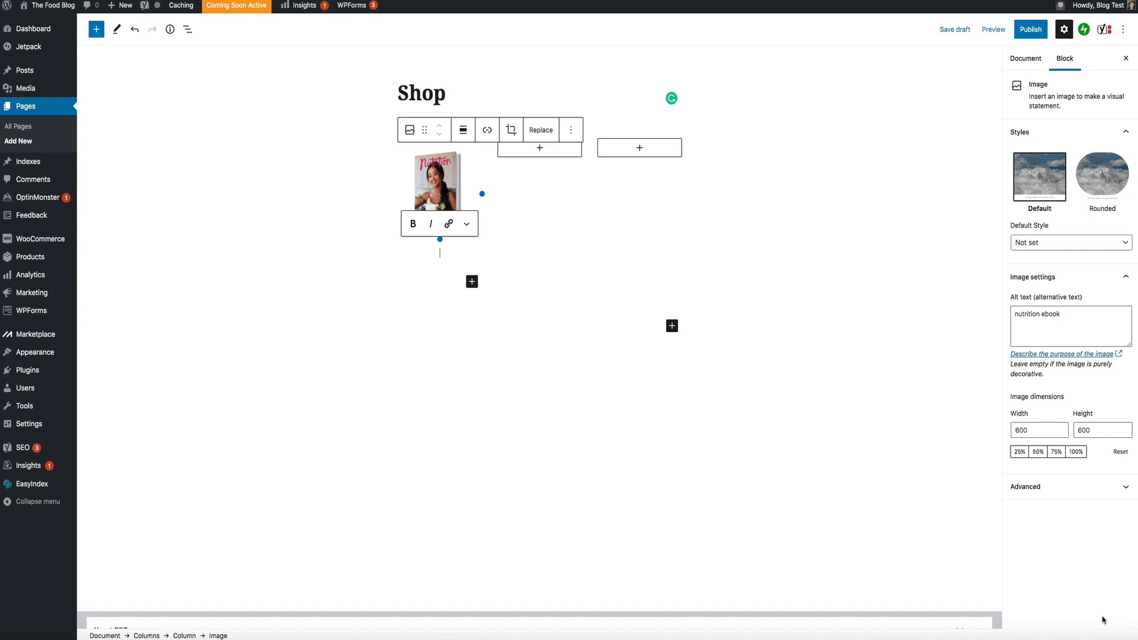
{"action": "left_click", "coordinate": [878, 528]}
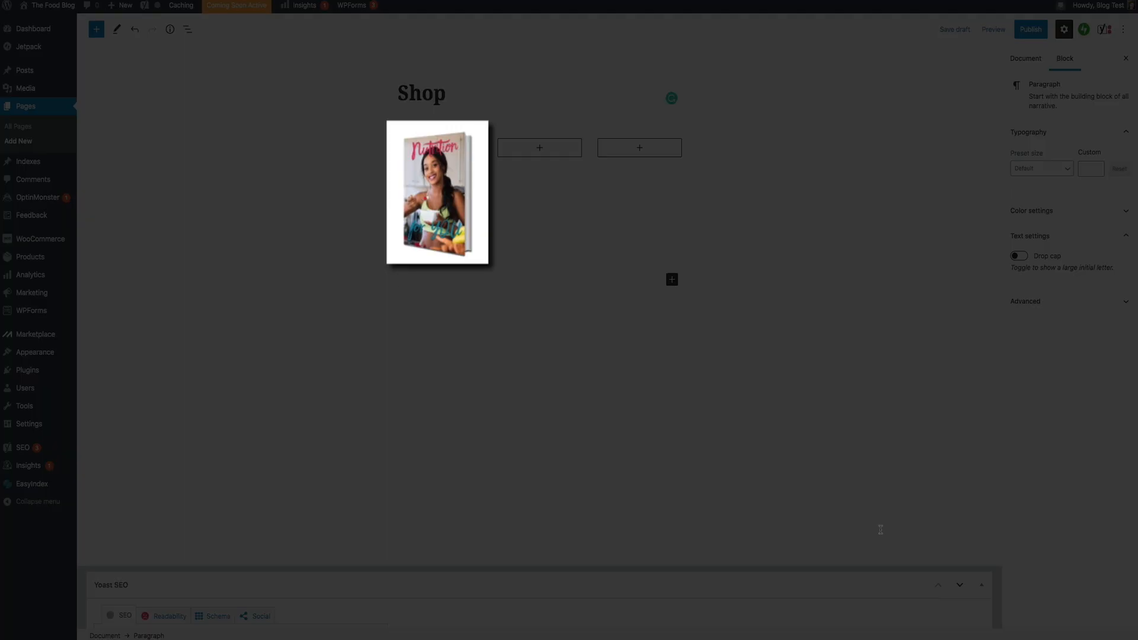
Step: Add a Paragraph block under the Nutrition ebook cover in the first column with the price "$24.99"
{"action": "left_click", "coordinate": [447, 176]}
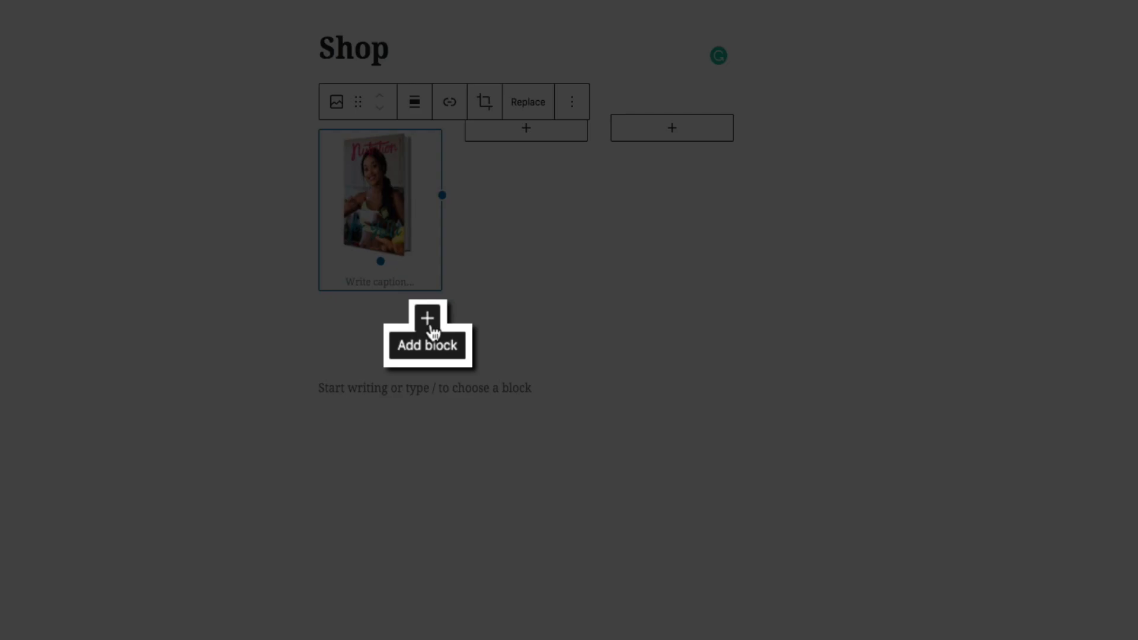
{"action": "left_click", "coordinate": [427, 323]}
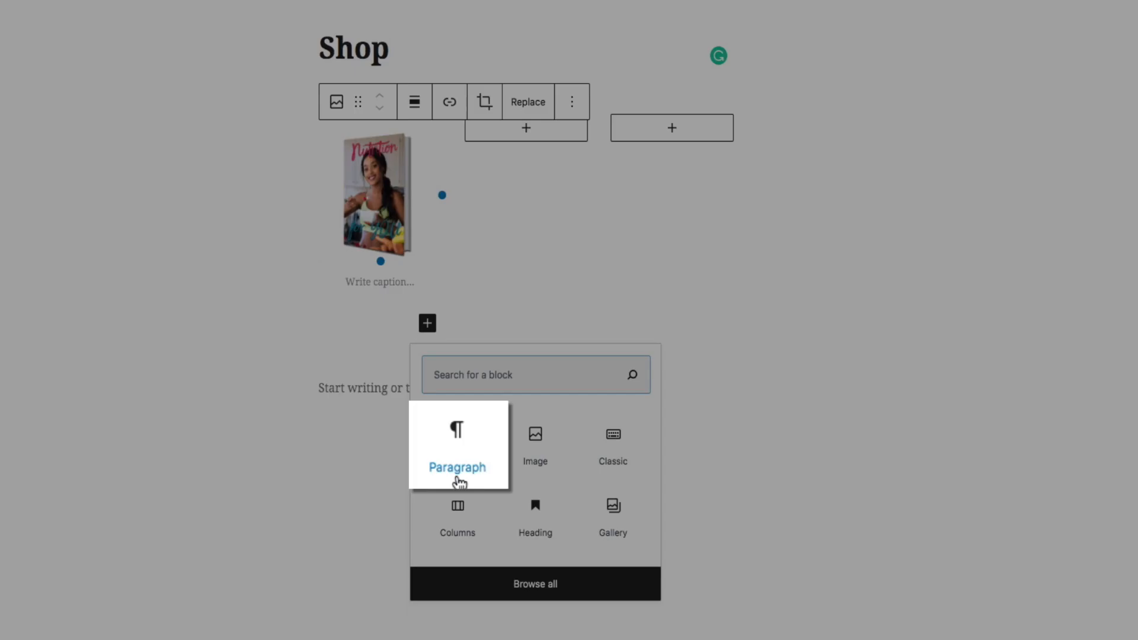
{"action": "left_click", "coordinate": [457, 465]}
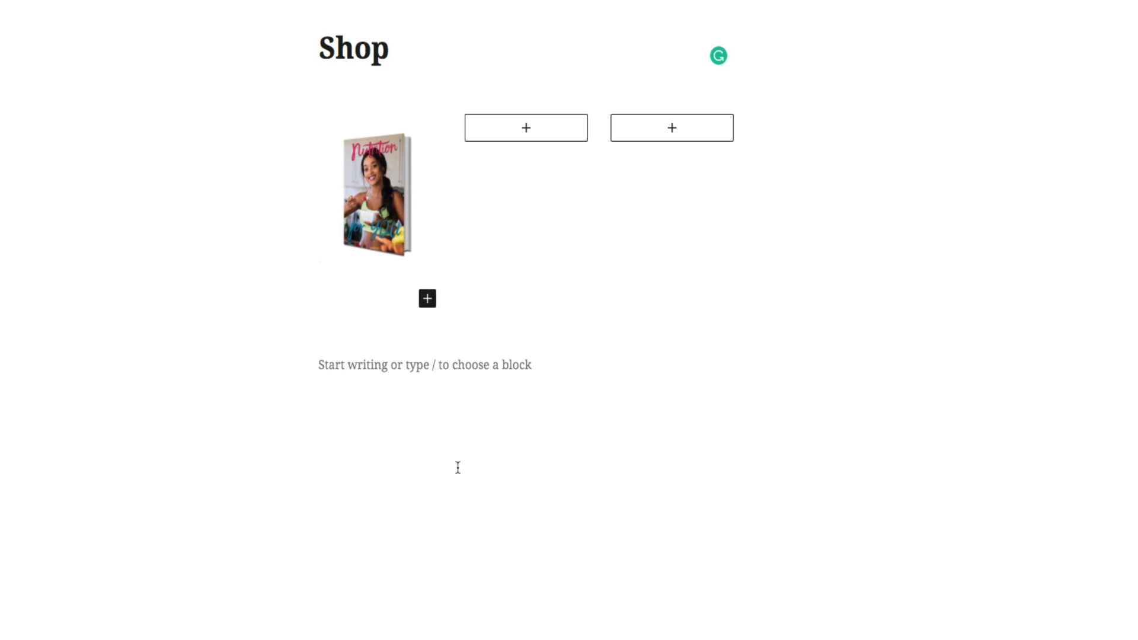
{"action": "type", "text": "$24.99"}
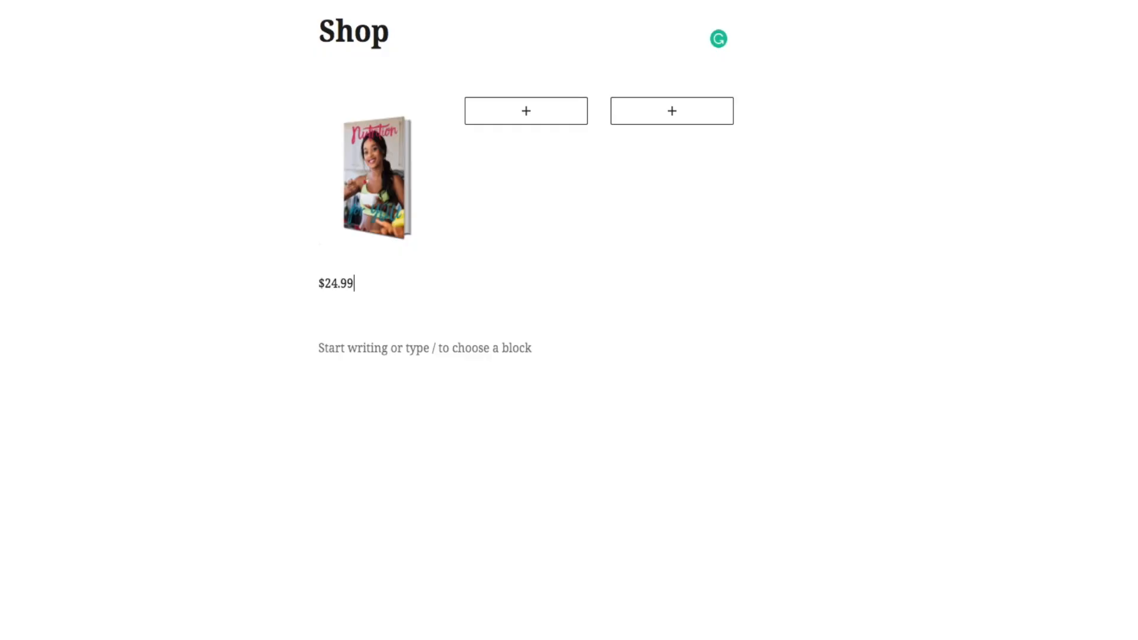
Step: Make the price under the Nutrition ebook cover bold and center-align it
{"action": "left_click_drag", "start_coordinate": [351, 283], "coordinate": [318, 282]}
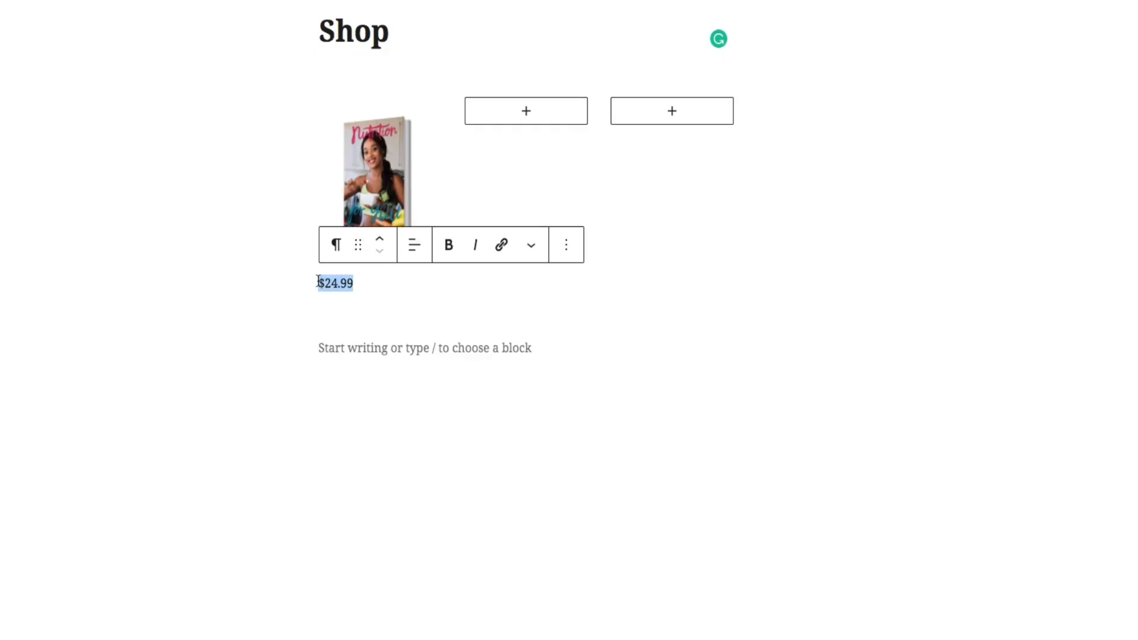
{"action": "left_click", "coordinate": [451, 261]}
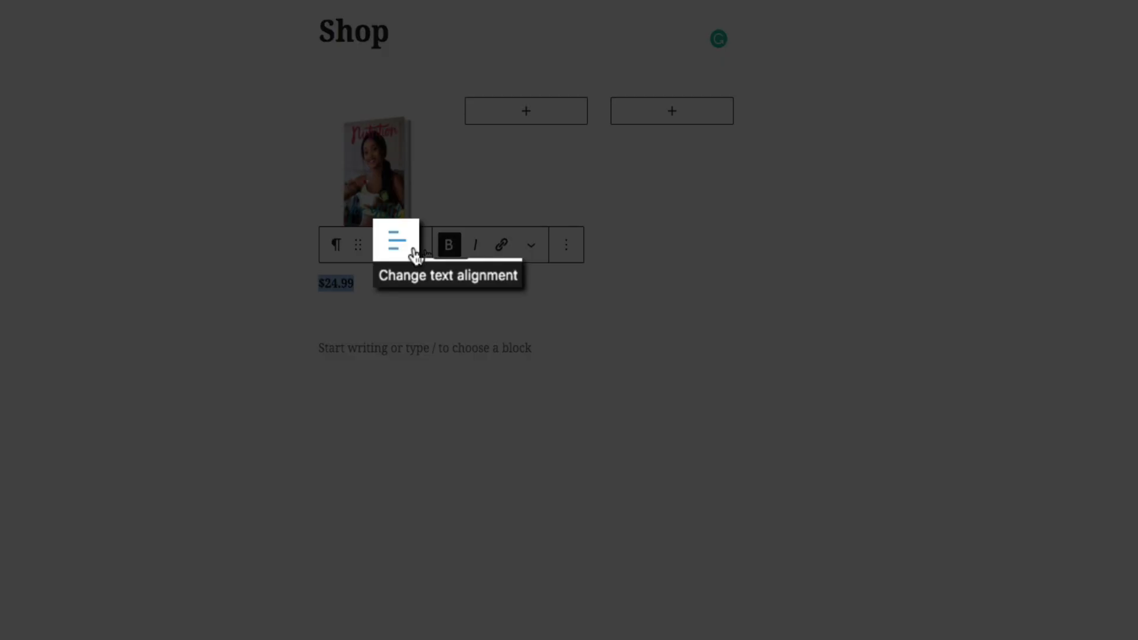
{"action": "left_click", "coordinate": [415, 253]}
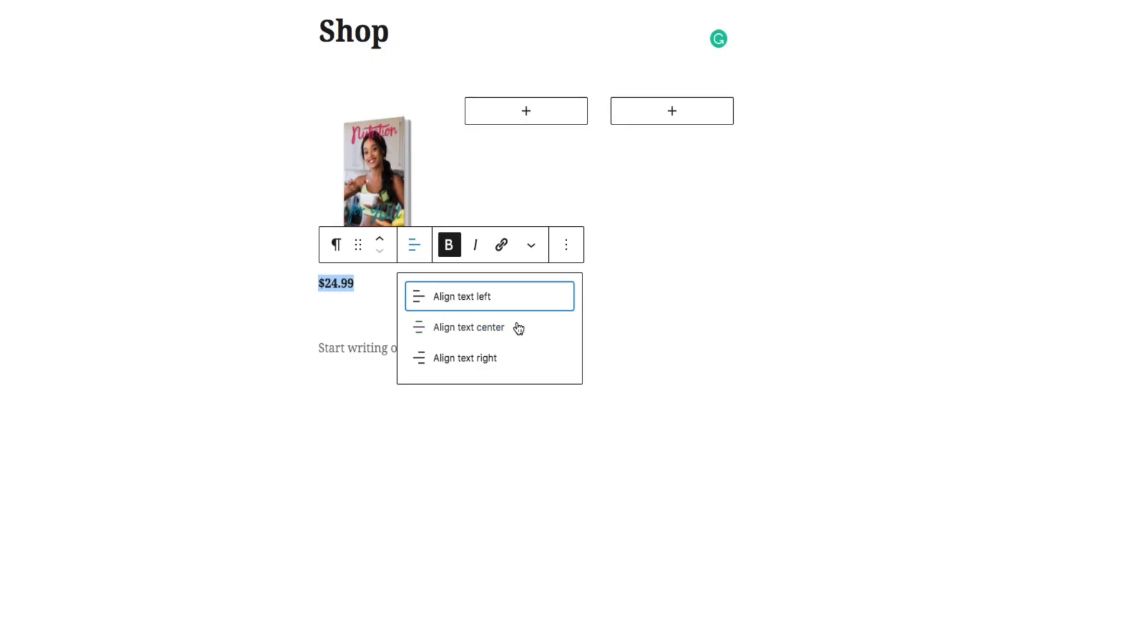
{"action": "left_click", "coordinate": [516, 326]}
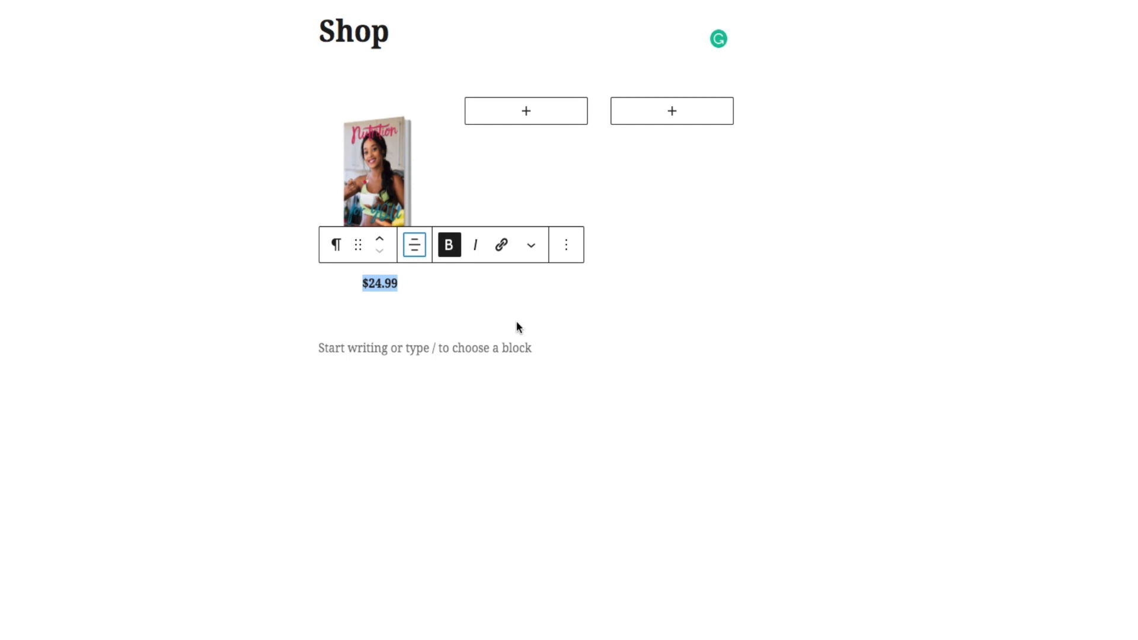
{"action": "left_click", "coordinate": [549, 421]}
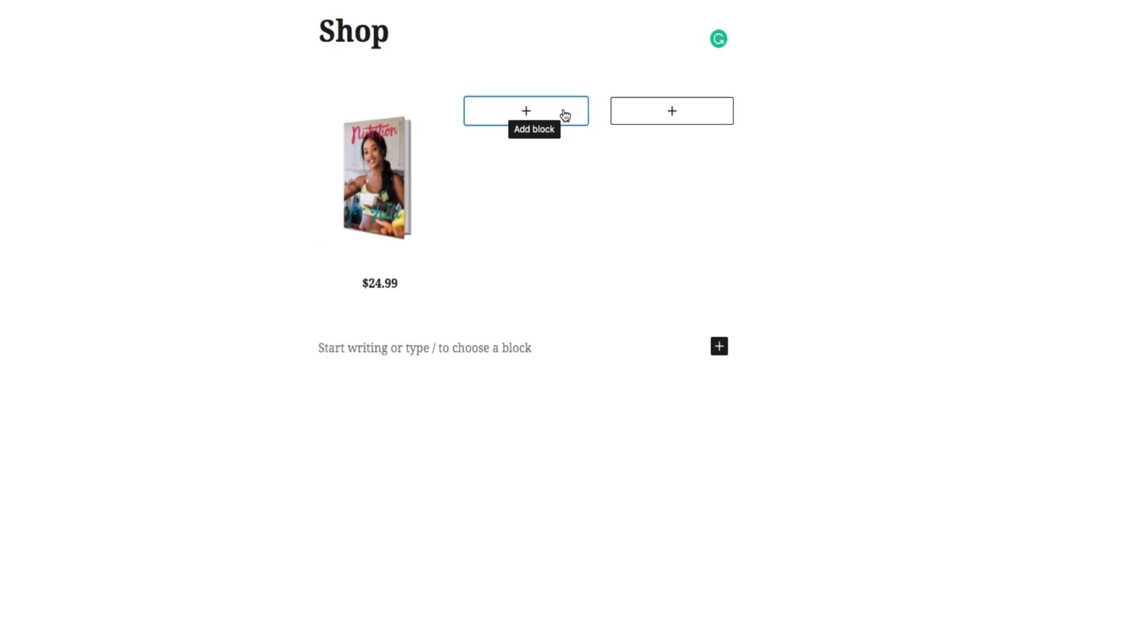
Step: Add an Image block to the second column and insert the Protein ebook cover from the media library
{"action": "left_click", "coordinate": [563, 115]}
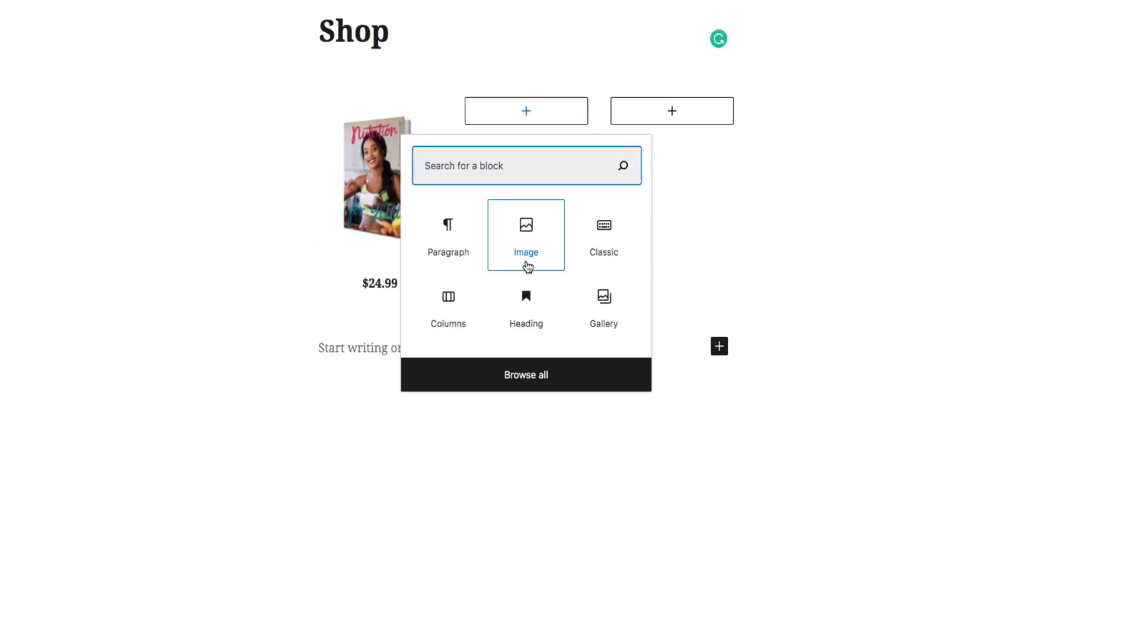
{"action": "left_click", "coordinate": [526, 263]}
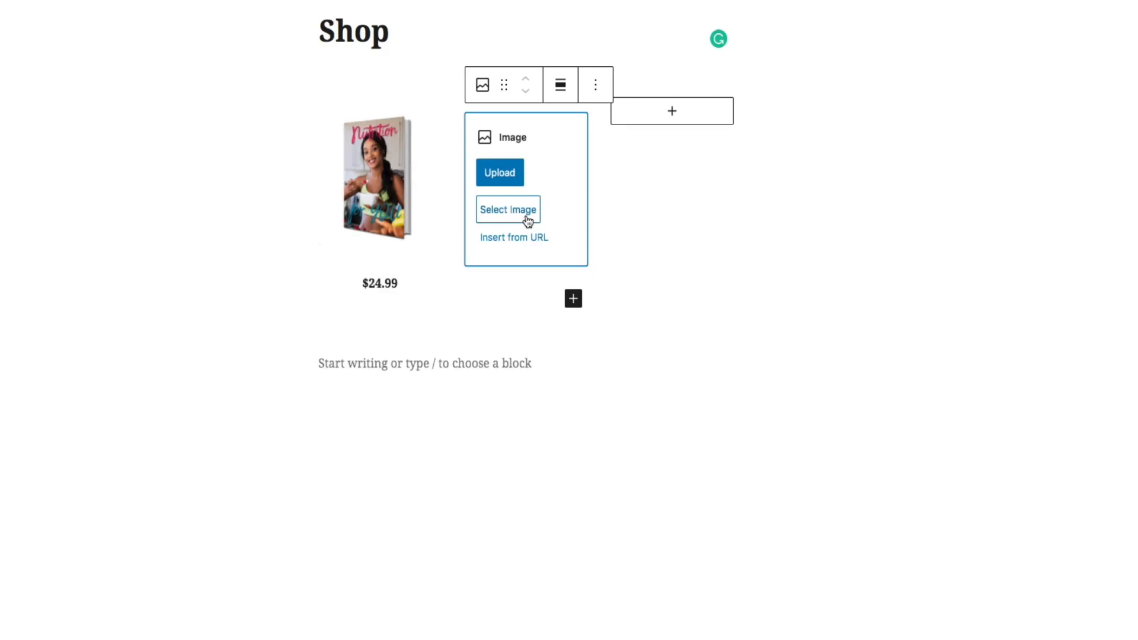
{"action": "left_click", "coordinate": [527, 219]}
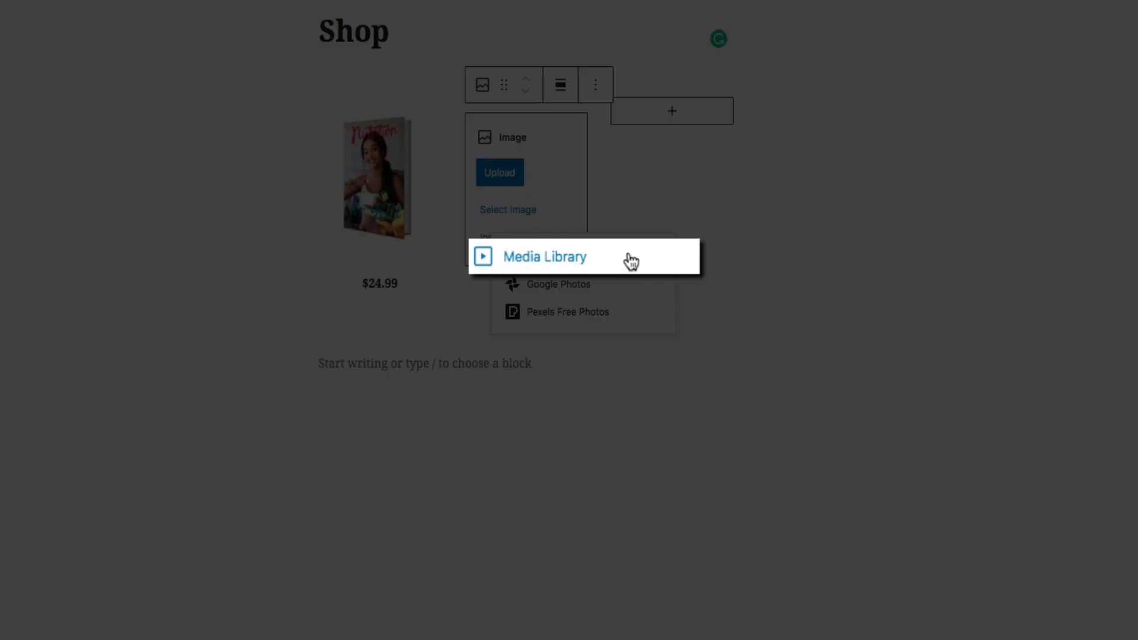
{"action": "left_click", "coordinate": [613, 255]}
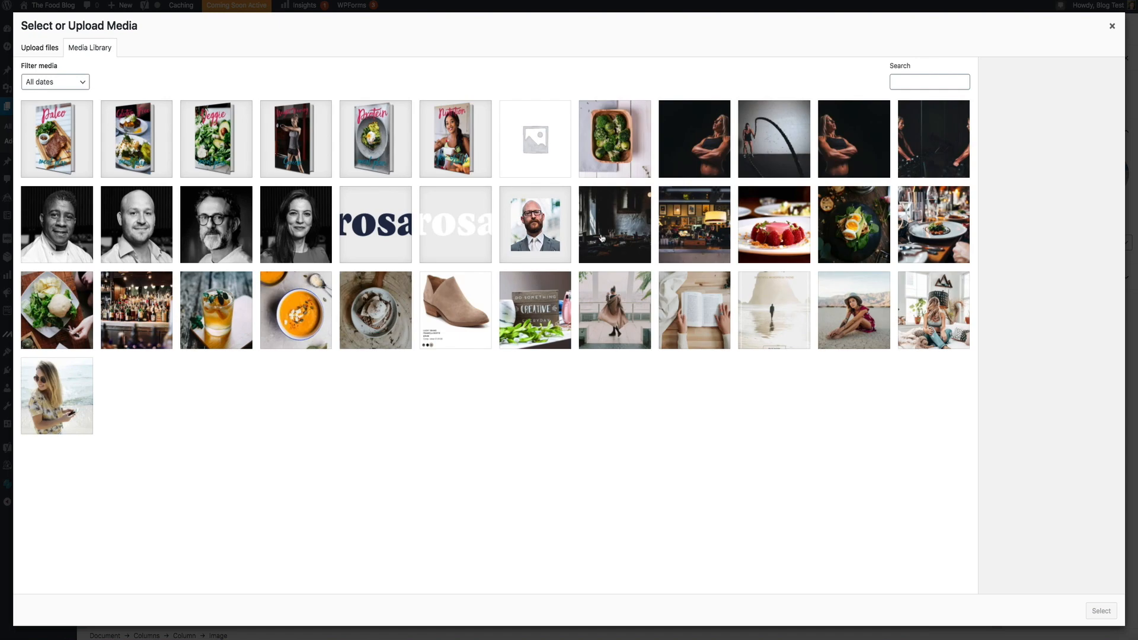
{"action": "left_click", "coordinate": [389, 171]}
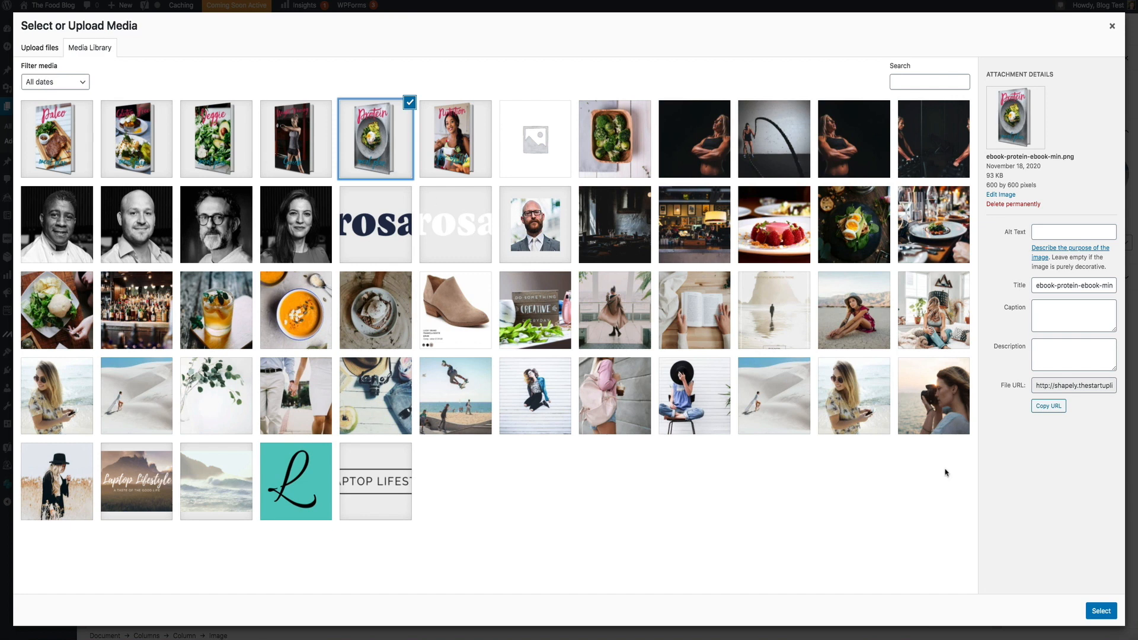
{"action": "left_click", "coordinate": [1100, 611]}
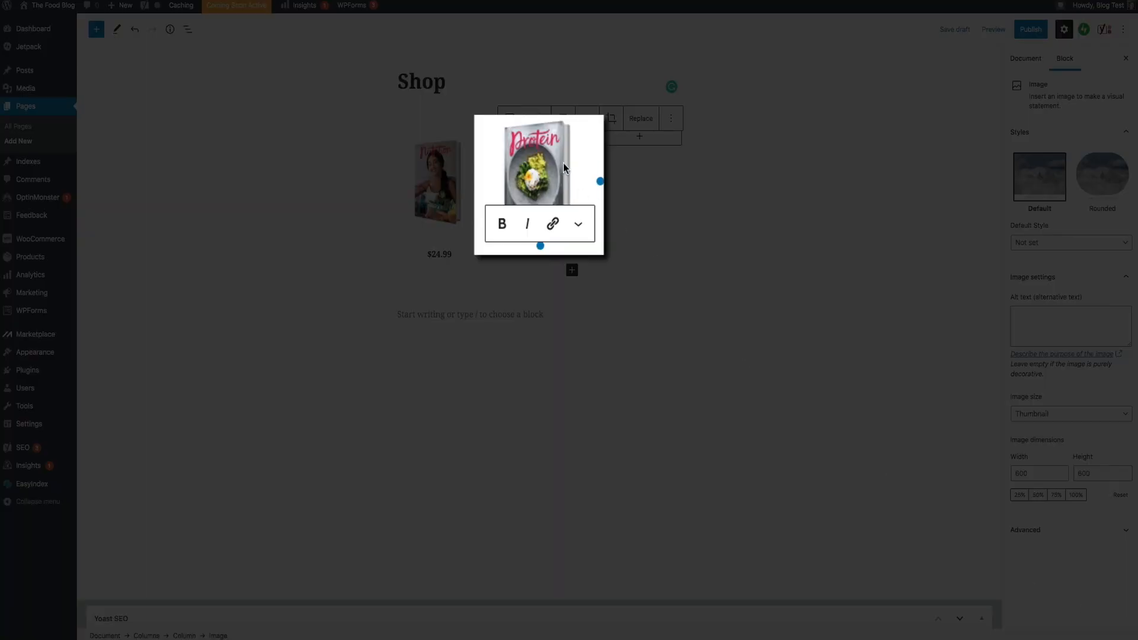
Step: Add a Paragraph block under the Protein ebook cover in the second column with the price "$24.99"
{"action": "left_click", "coordinate": [565, 163]}
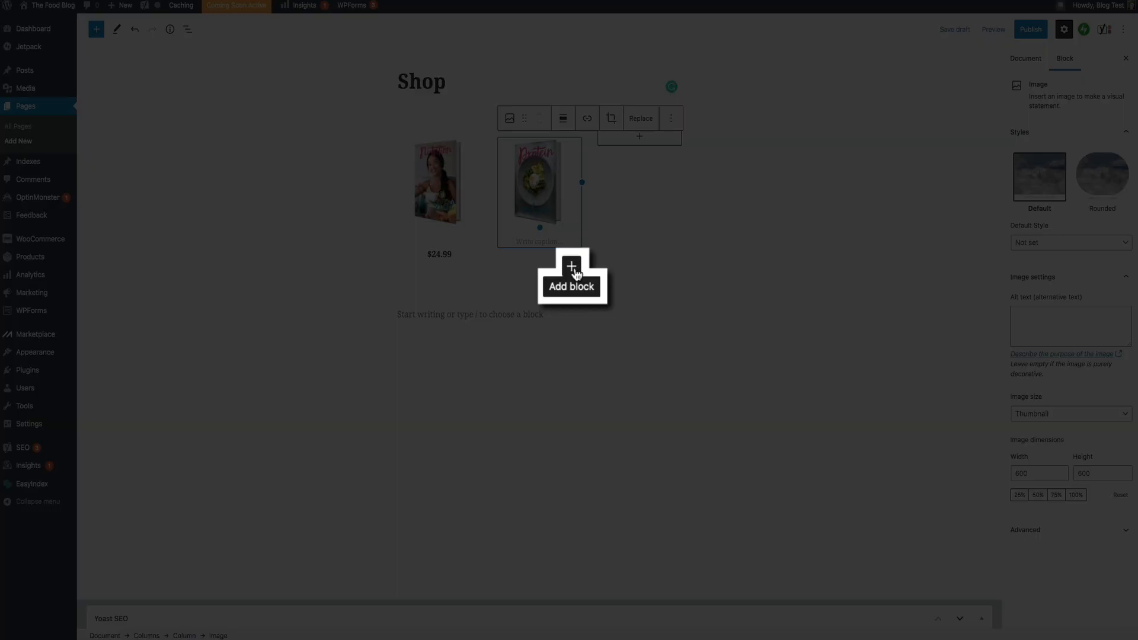
{"action": "left_click", "coordinate": [572, 270]}
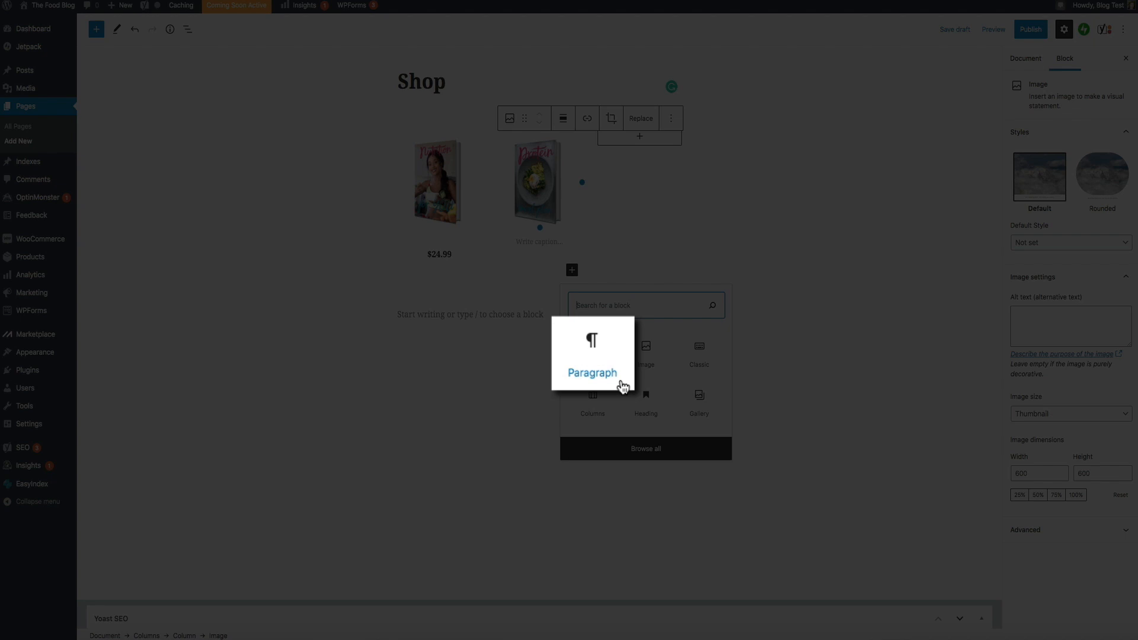
{"action": "left_click", "coordinate": [609, 369]}
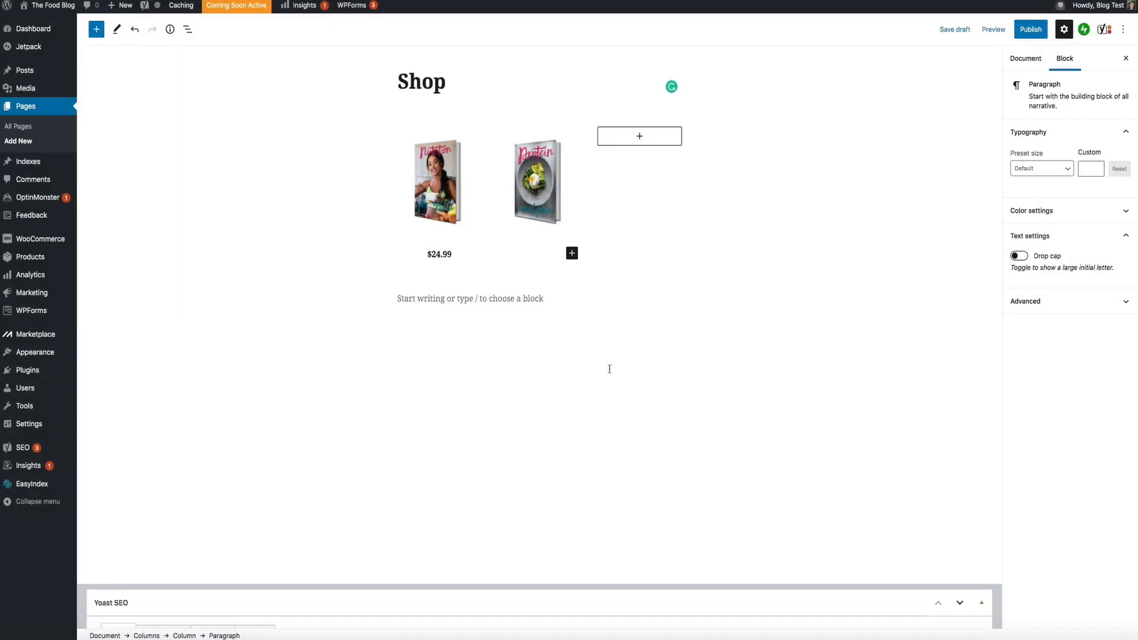
{"action": "type", "text": "$24.99"}
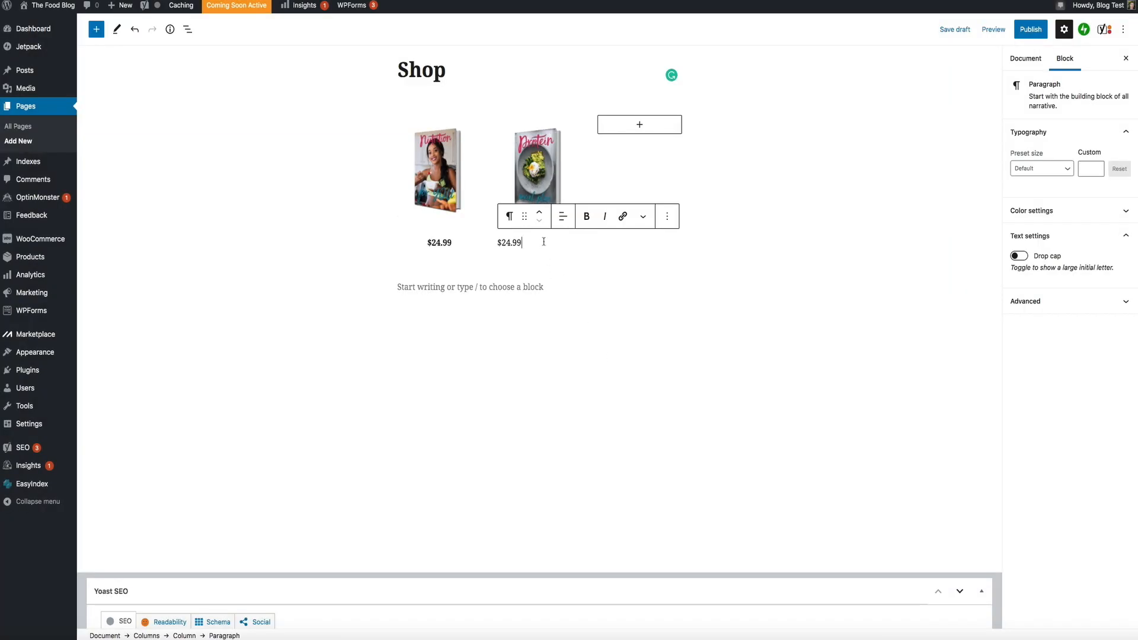
Step: Make the price under the Protein ebook cover bold and center-align it
{"action": "triple_click", "coordinate": [543, 241]}
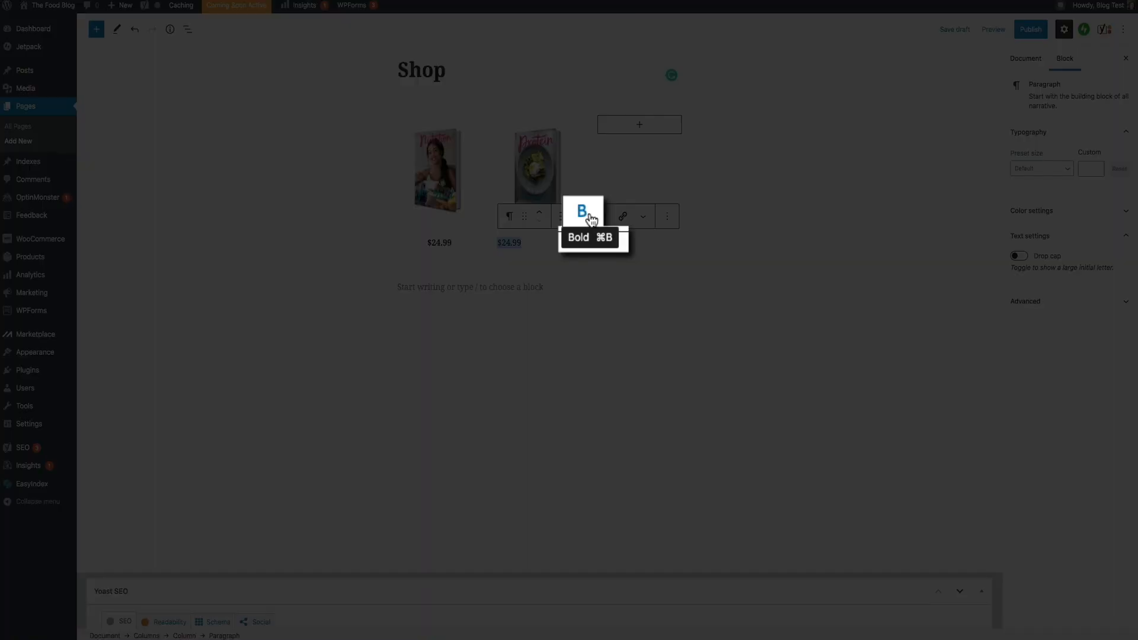
{"action": "left_click", "coordinate": [586, 217]}
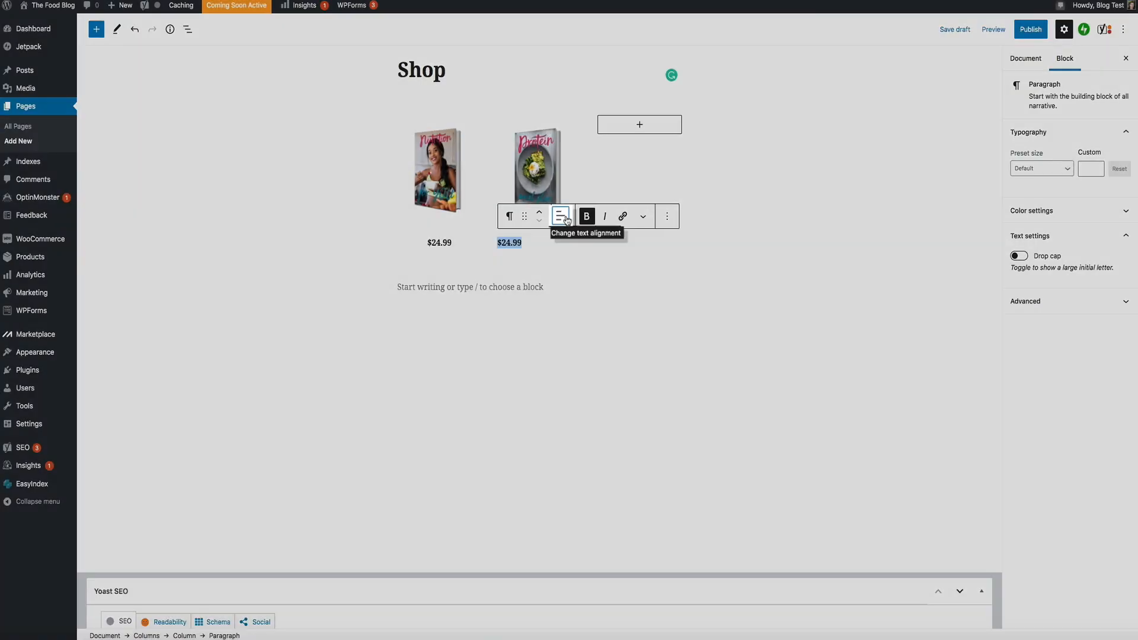
{"action": "left_click", "coordinate": [559, 218]}
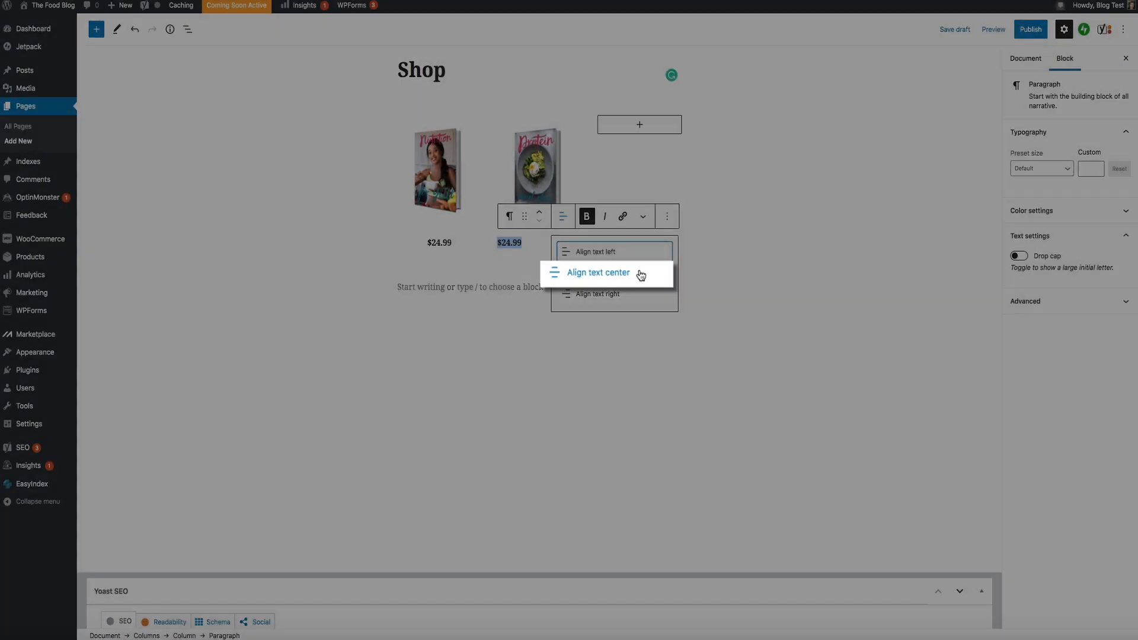
{"action": "left_click", "coordinate": [632, 274]}
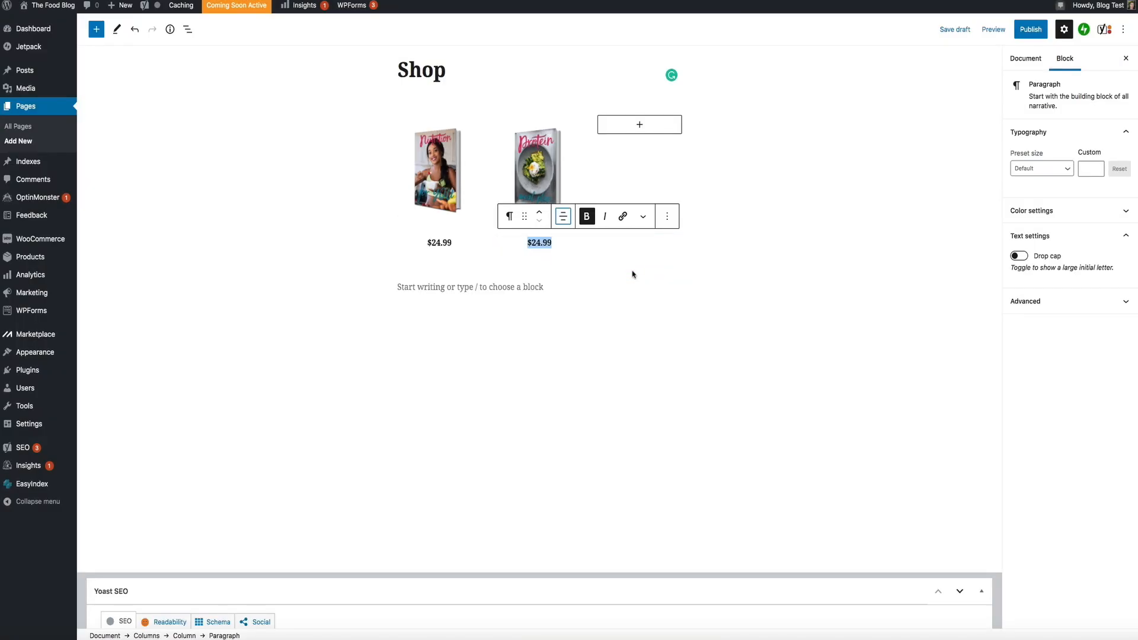
{"action": "left_click", "coordinate": [824, 377]}
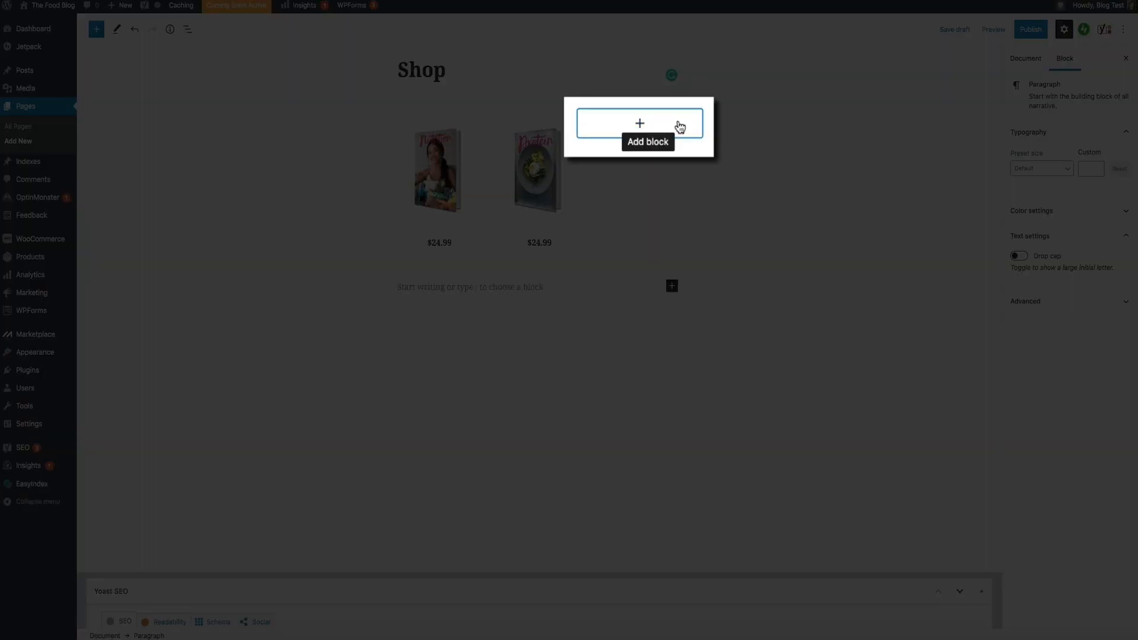
Step: Add an Image block to the third column and insert the black workout ebook cover from the media library
{"action": "left_click", "coordinate": [679, 127]}
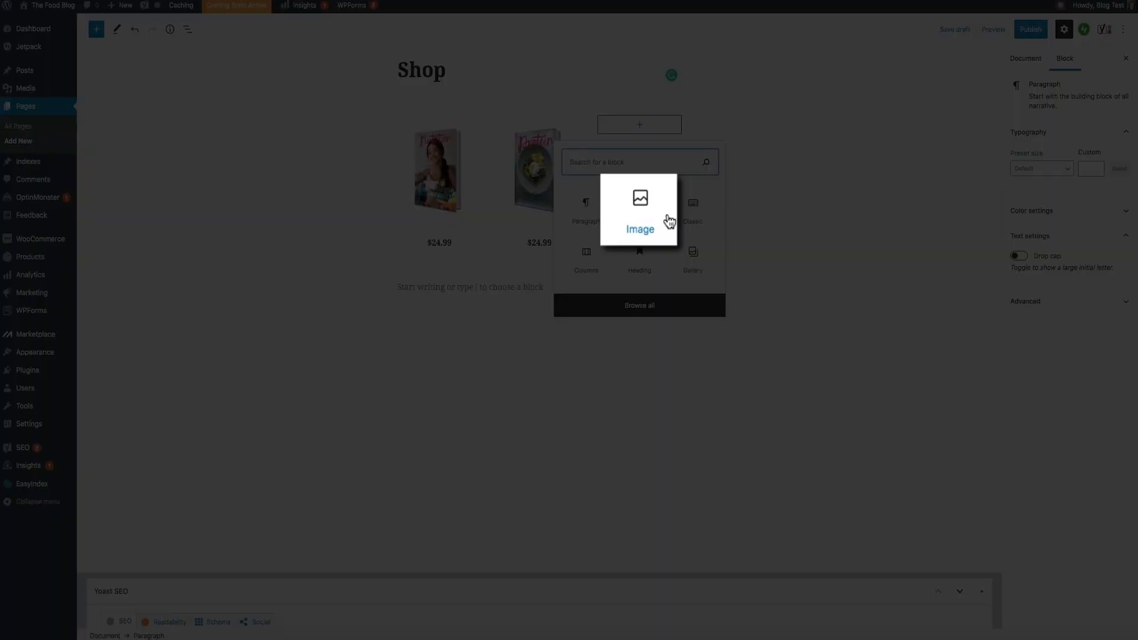
{"action": "left_click", "coordinate": [668, 222]}
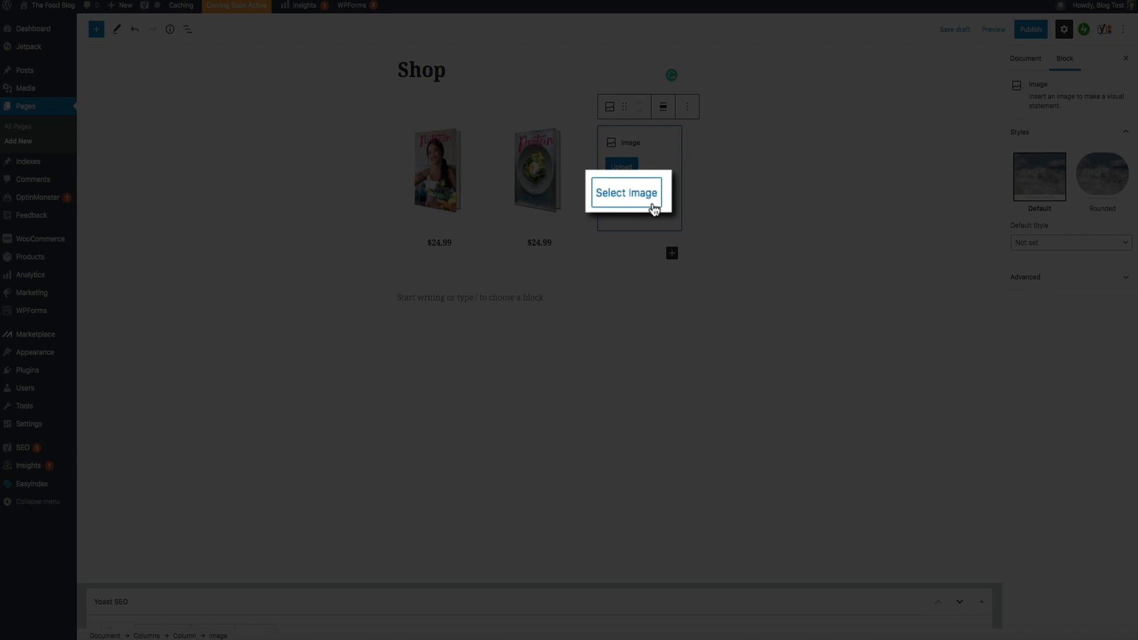
{"action": "left_click", "coordinate": [654, 208]}
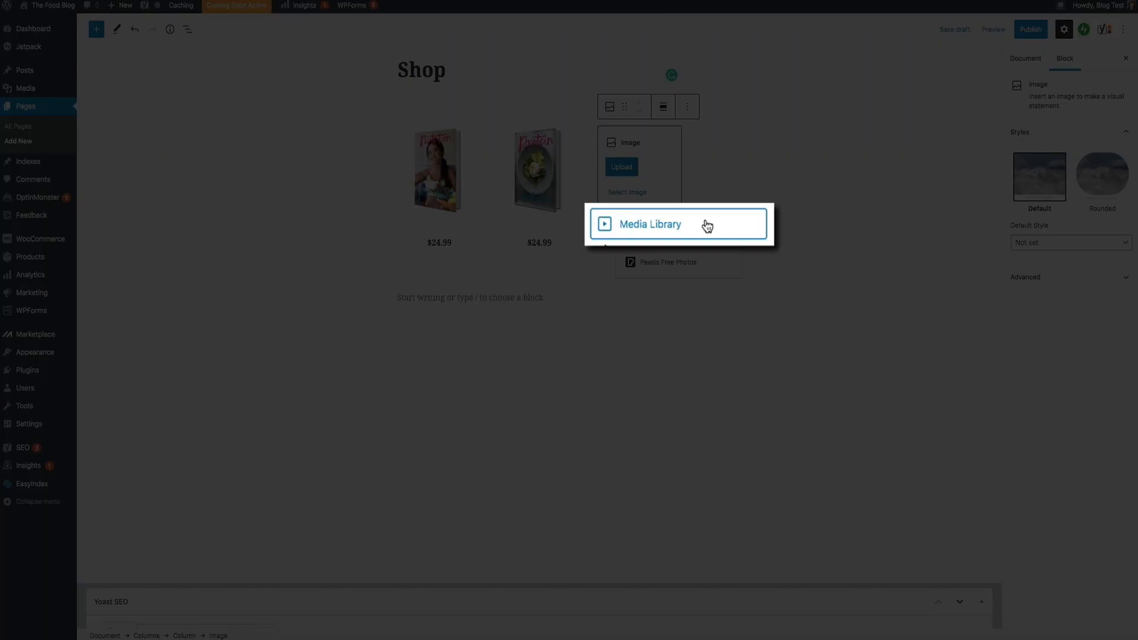
{"action": "left_click", "coordinate": [706, 225]}
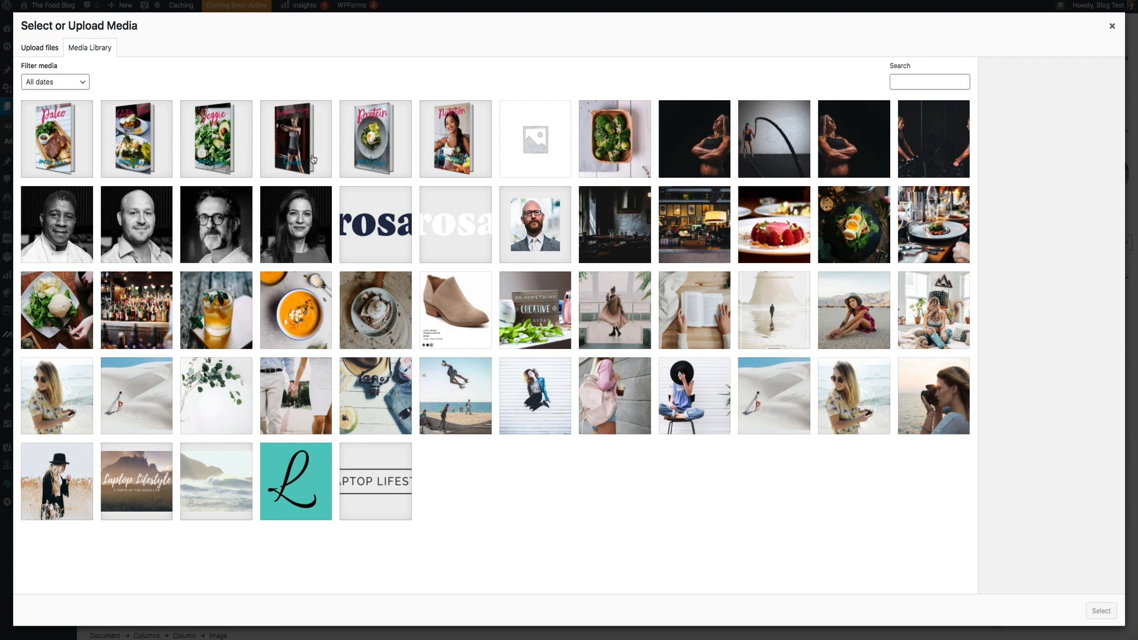
{"action": "left_click", "coordinate": [313, 159]}
{"action": "left_click", "coordinate": [1097, 618]}
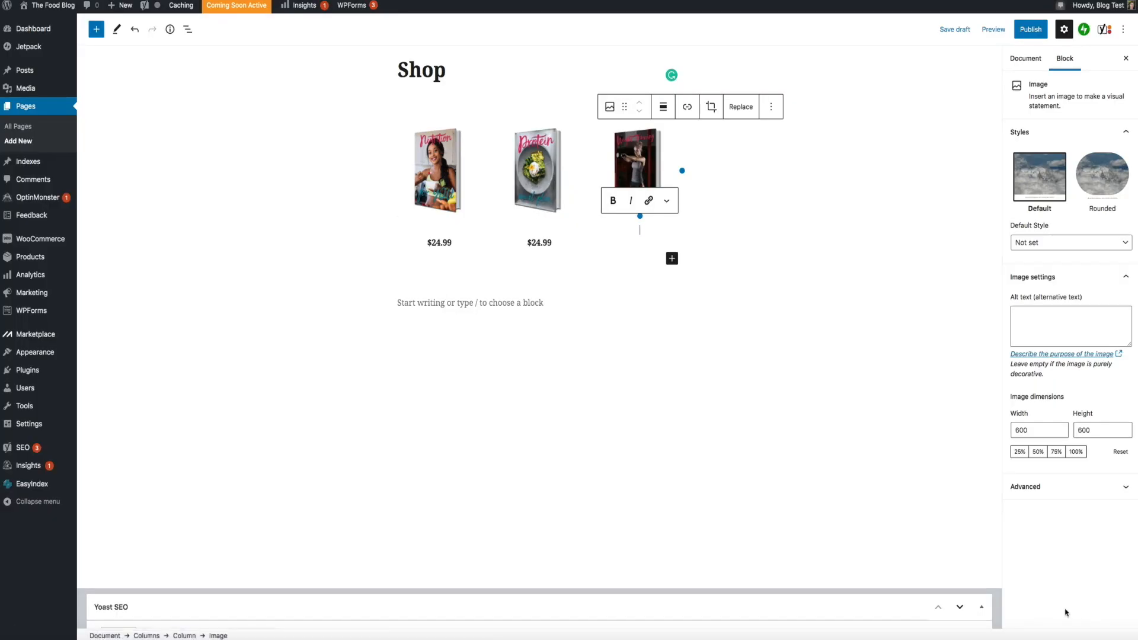
{"action": "left_click", "coordinate": [881, 490]}
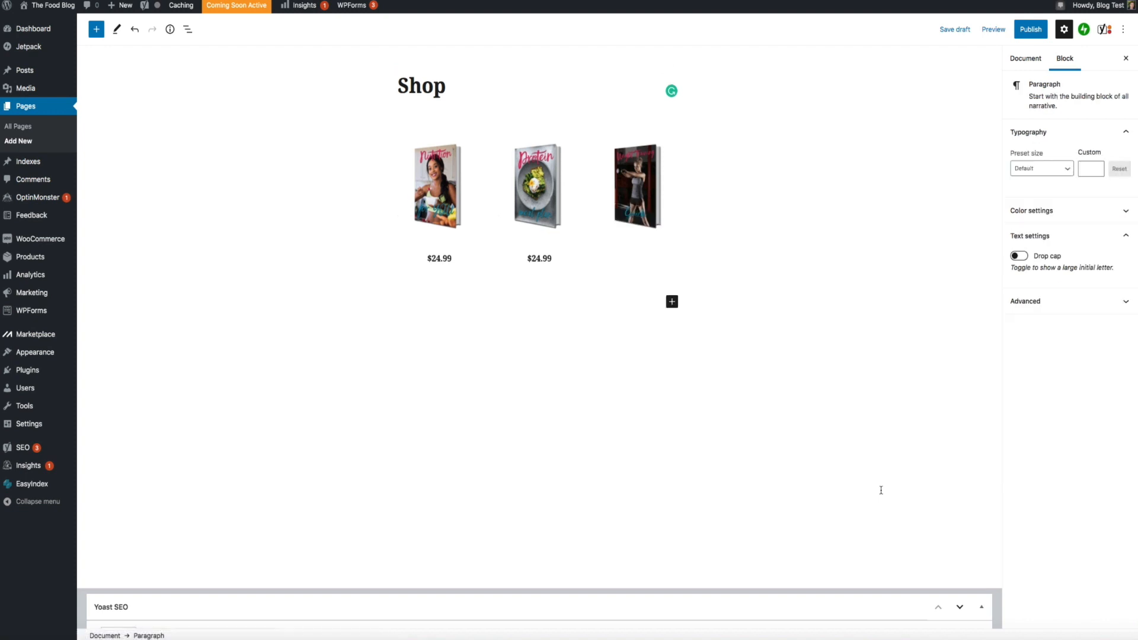
Step: Add a Paragraph block under the black workout ebook cover in the third column with the price "$24.99"
{"action": "left_click", "coordinate": [659, 249]}
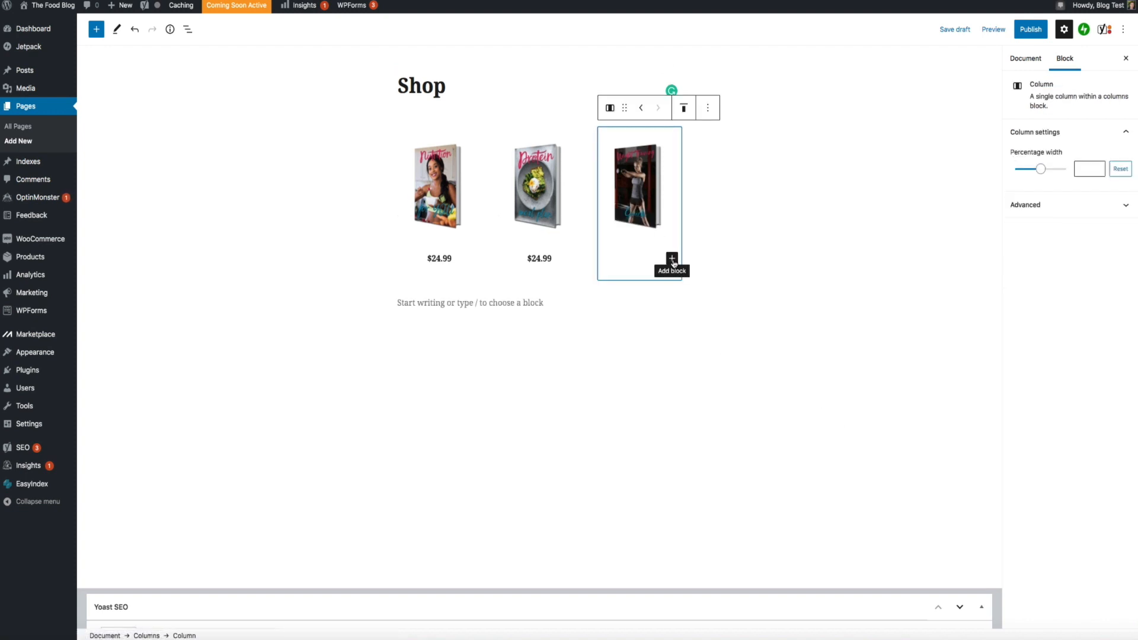
{"action": "left_click", "coordinate": [672, 260]}
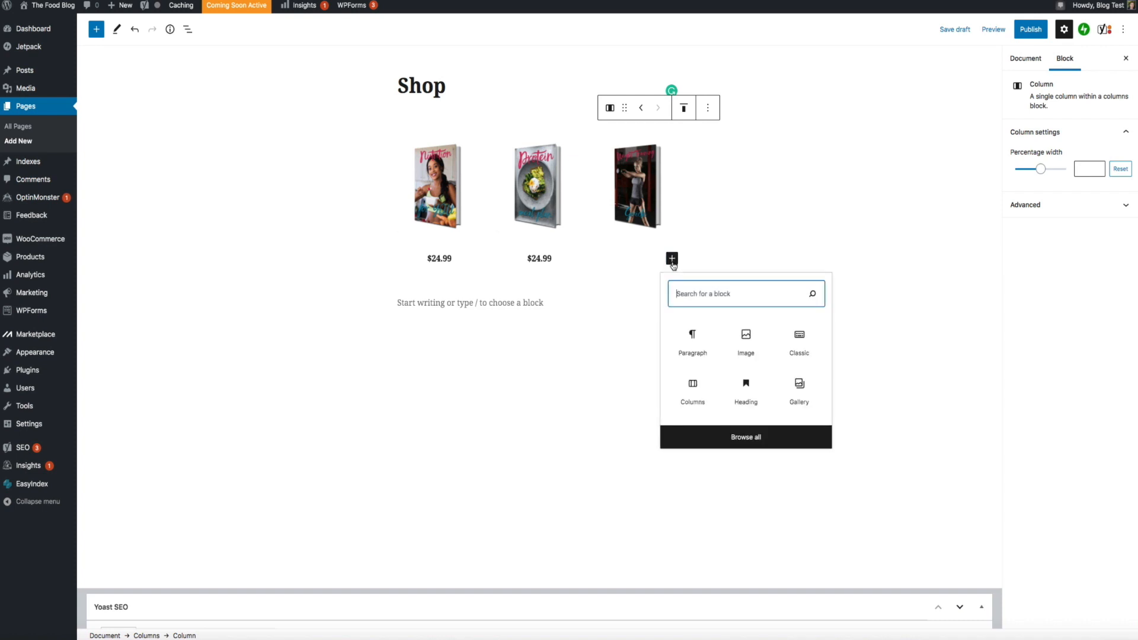
{"action": "left_click", "coordinate": [697, 349]}
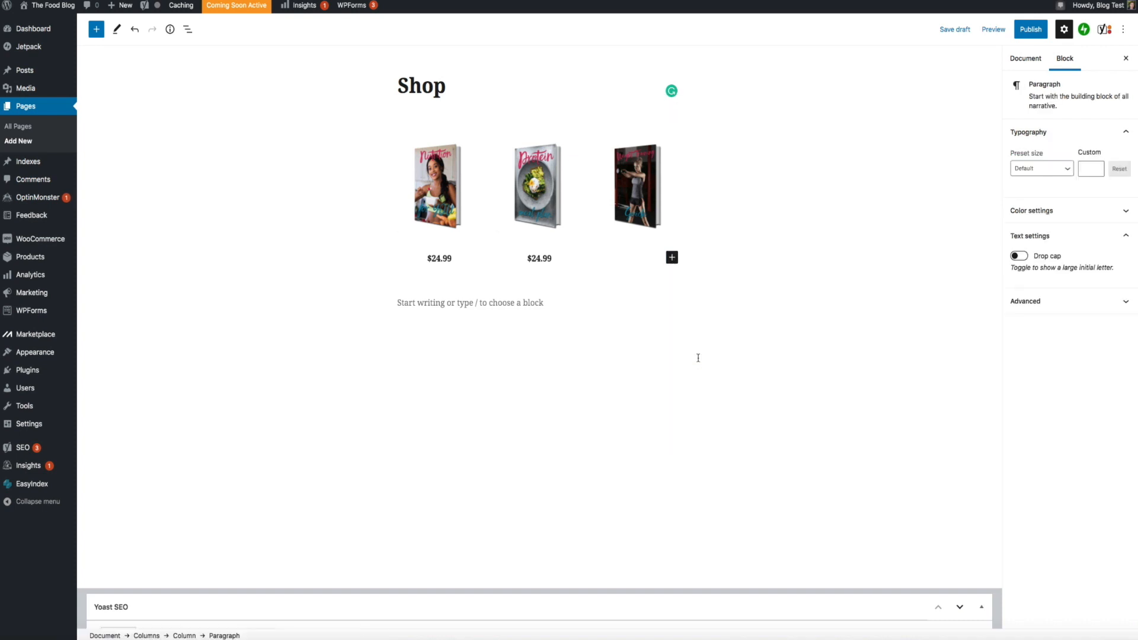
{"action": "left_click", "coordinate": [748, 354]}
{"action": "left_click", "coordinate": [635, 258]}
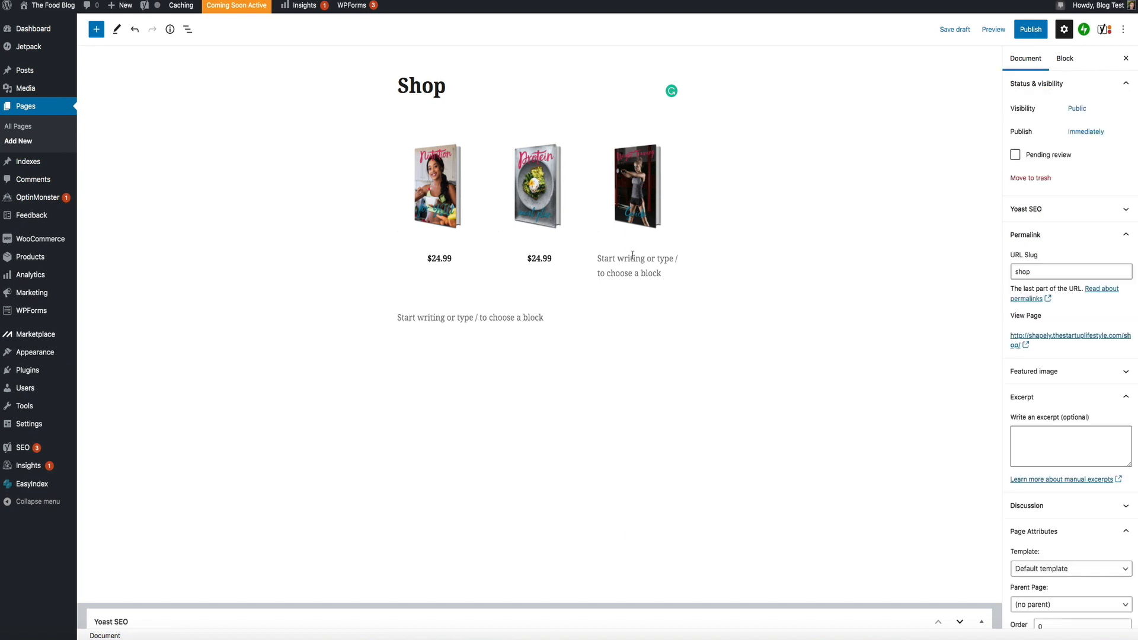
{"action": "type", "text": "$24.99"}
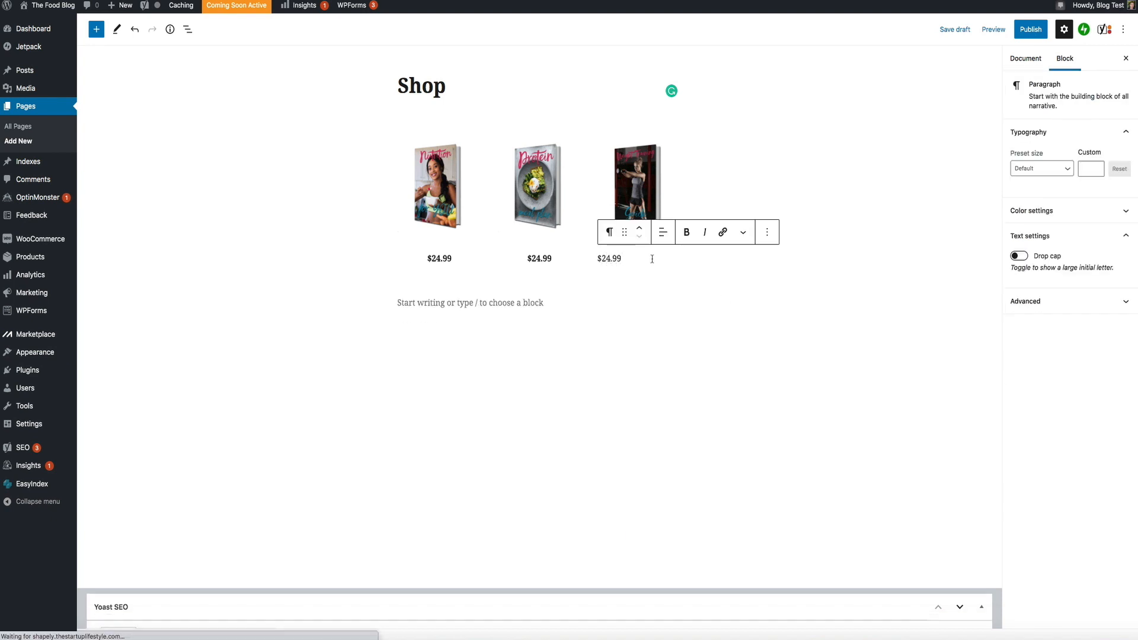
Step: Make the price under the black workout ebook cover bold and center-align it
{"action": "left_click_drag", "start_coordinate": [623, 259], "coordinate": [595, 259]}
{"action": "left_click", "coordinate": [687, 234]}
{"action": "left_click", "coordinate": [672, 236]}
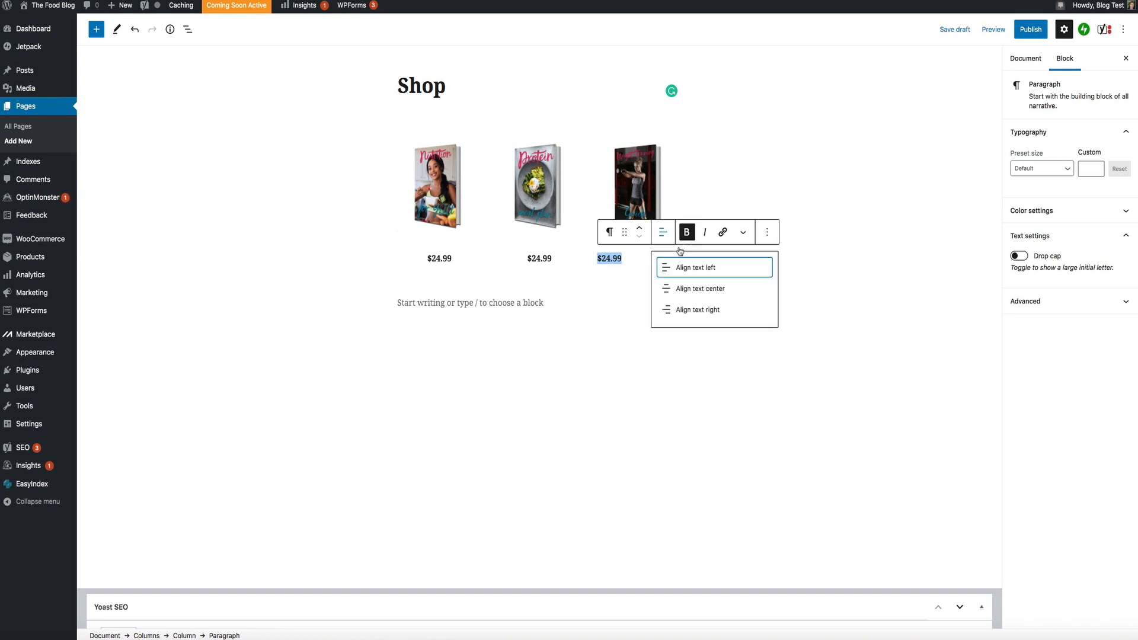
{"action": "left_click", "coordinate": [711, 288]}
{"action": "left_click", "coordinate": [895, 411]}
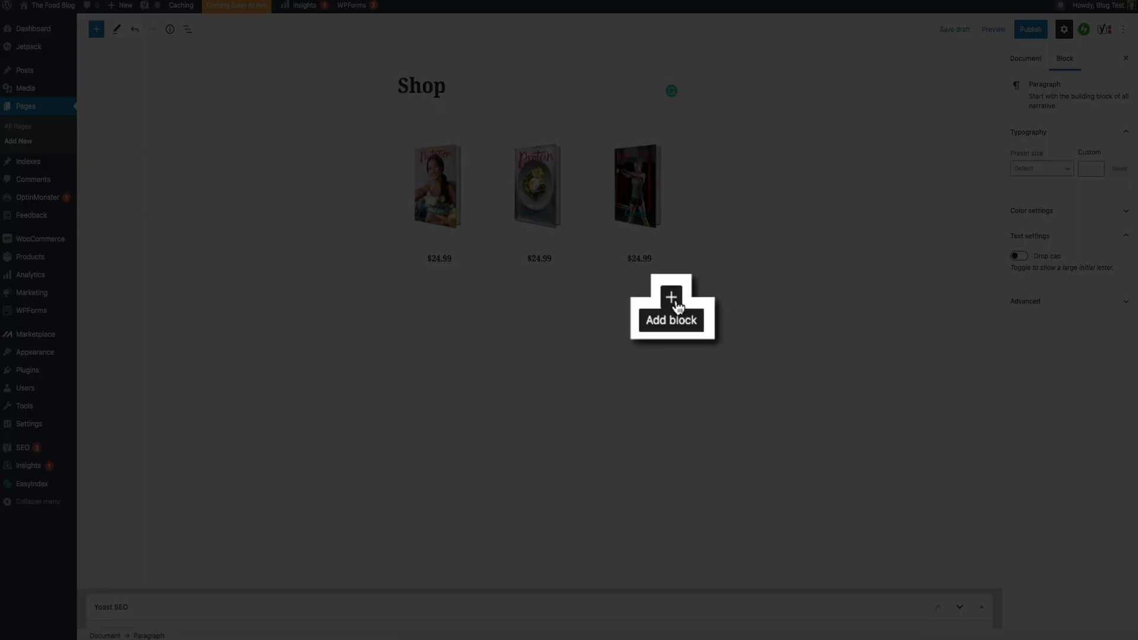
Step: Add a Columns block with the equal 33 / 33 / 33 split below the row of ebook covers and prices
{"action": "left_click", "coordinate": [672, 302]}
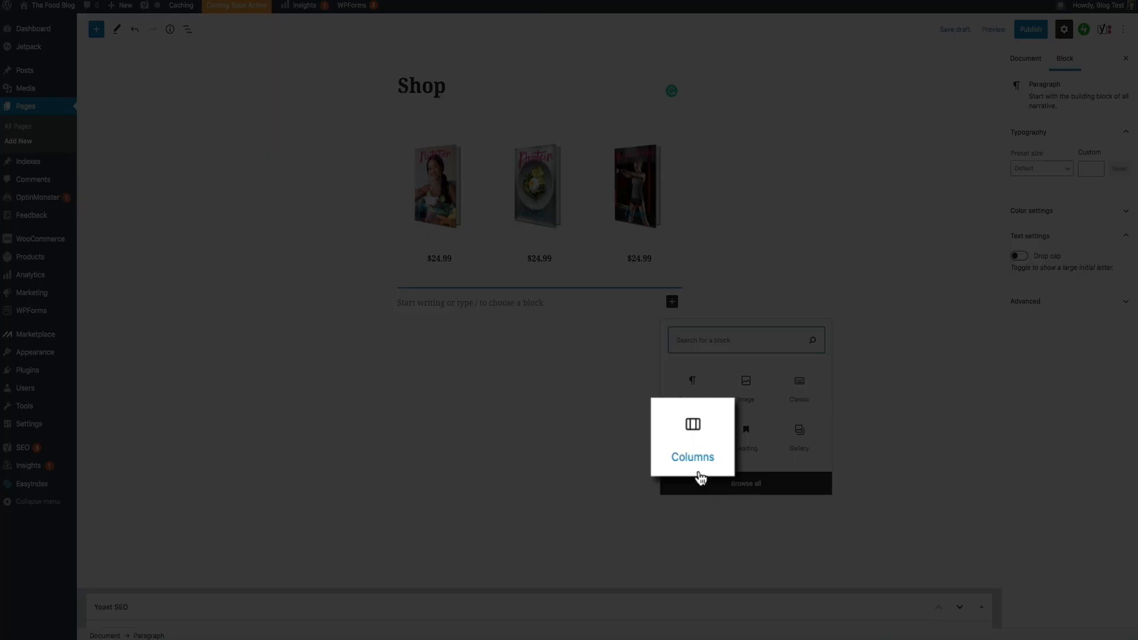
{"action": "left_click", "coordinate": [693, 441]}
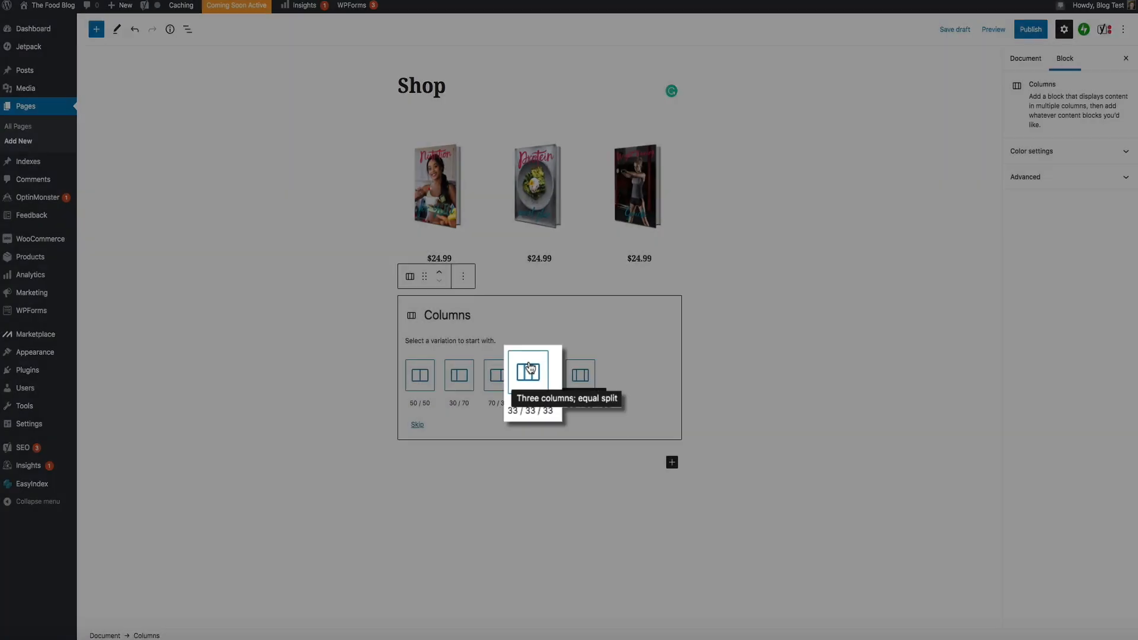
{"action": "left_click", "coordinate": [537, 371]}
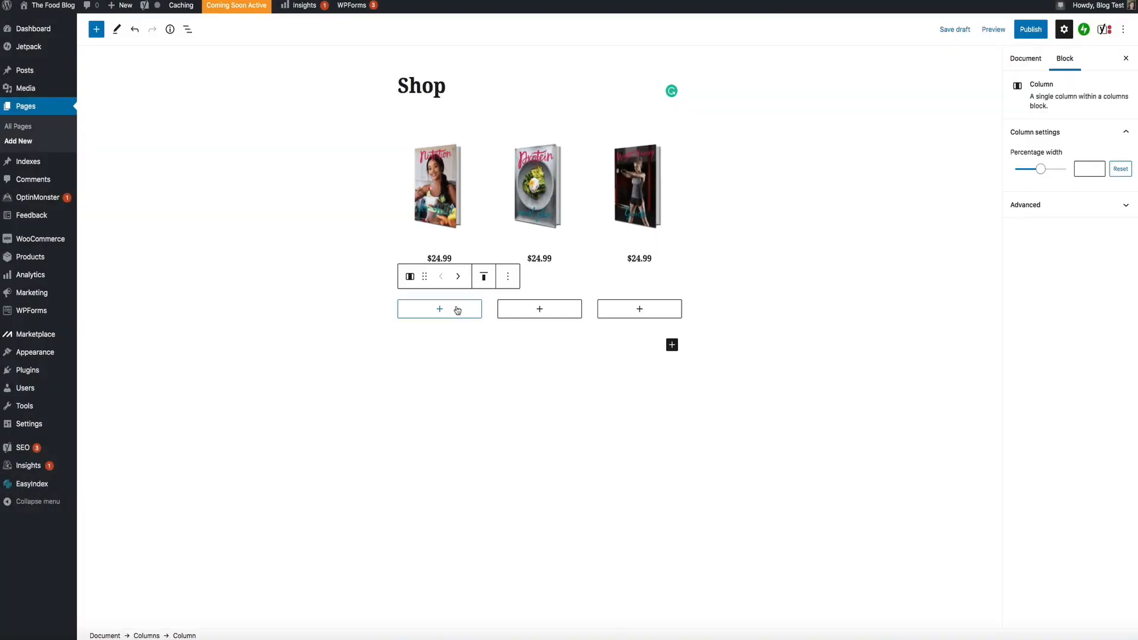
Step: Add a Custom HTML block to each of the three new columns under the ebook prices
{"action": "left_click", "coordinate": [457, 310]}
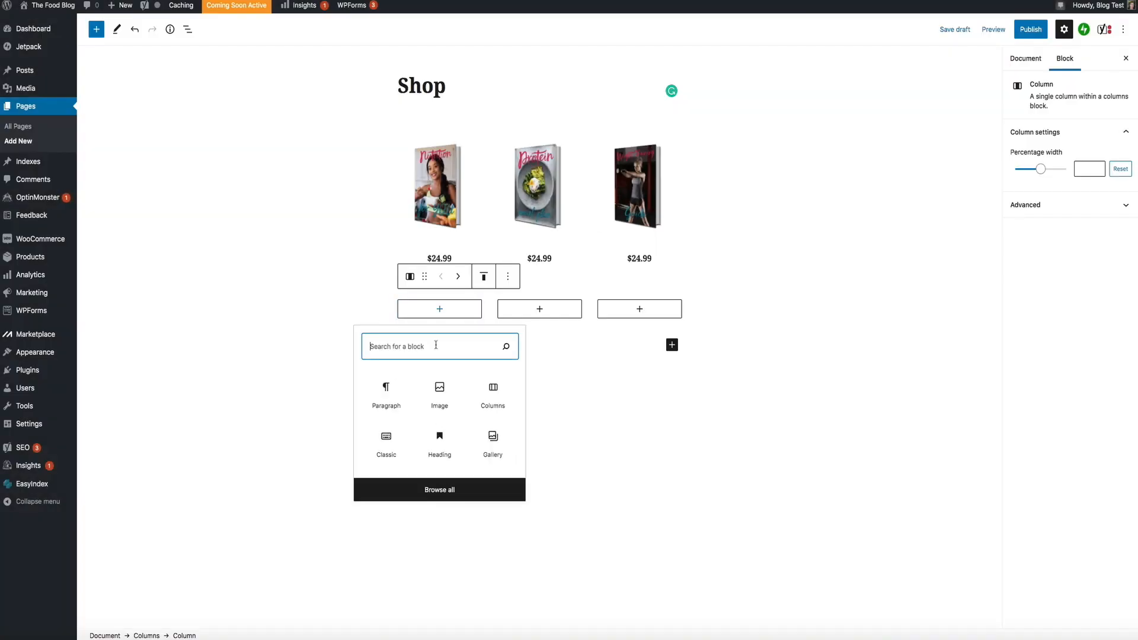
{"action": "type", "text": "custom html"}
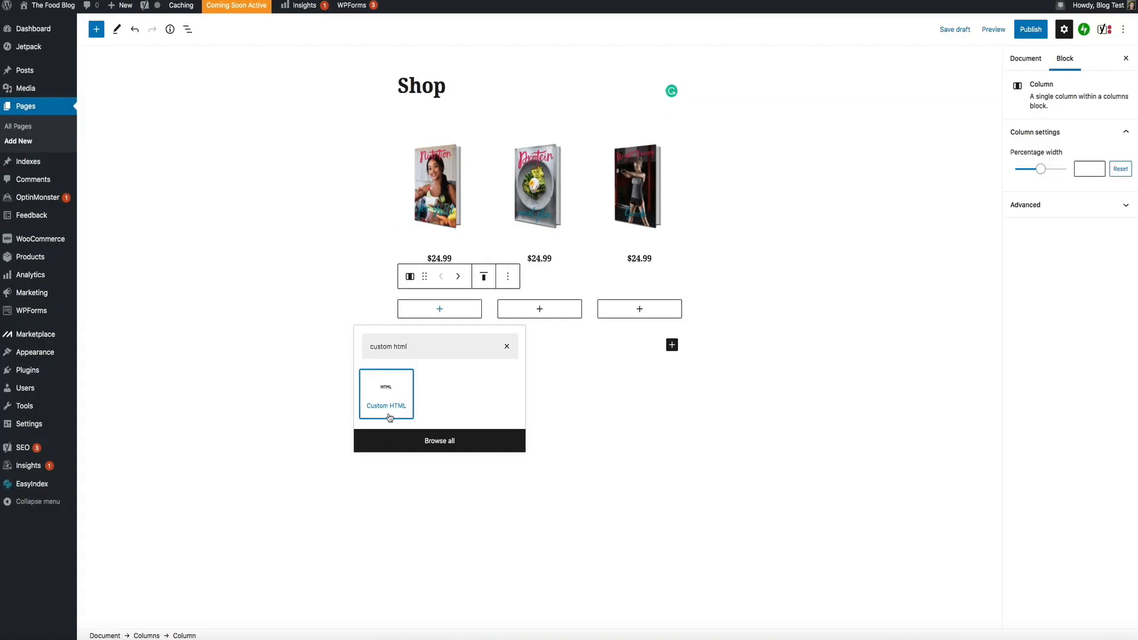
{"action": "left_click", "coordinate": [389, 416]}
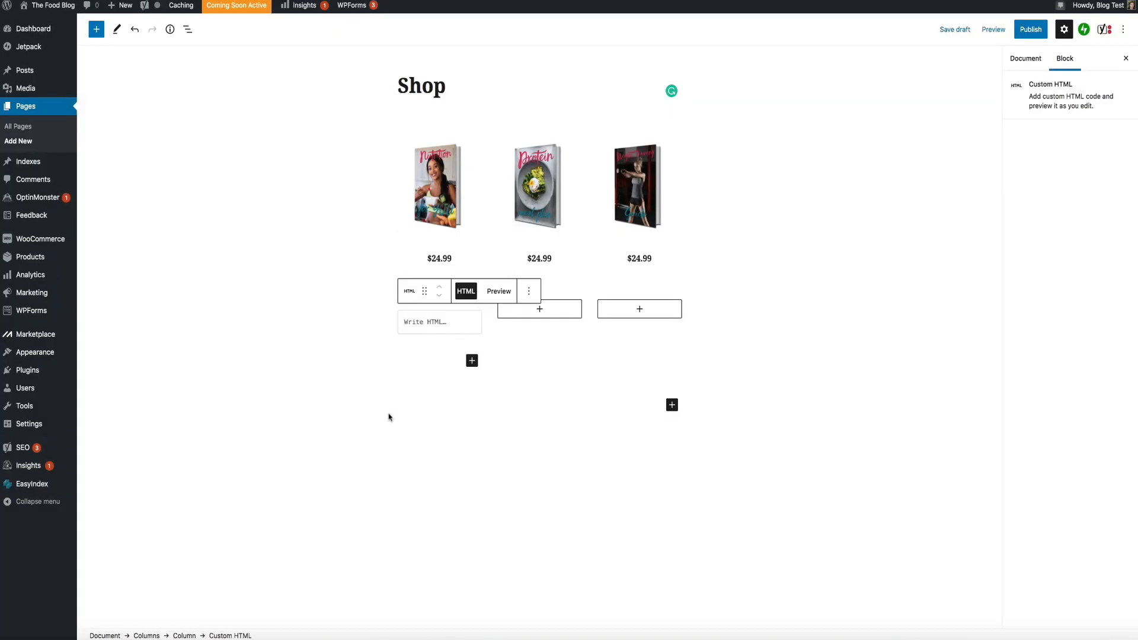
{"action": "left_click", "coordinate": [562, 312]}
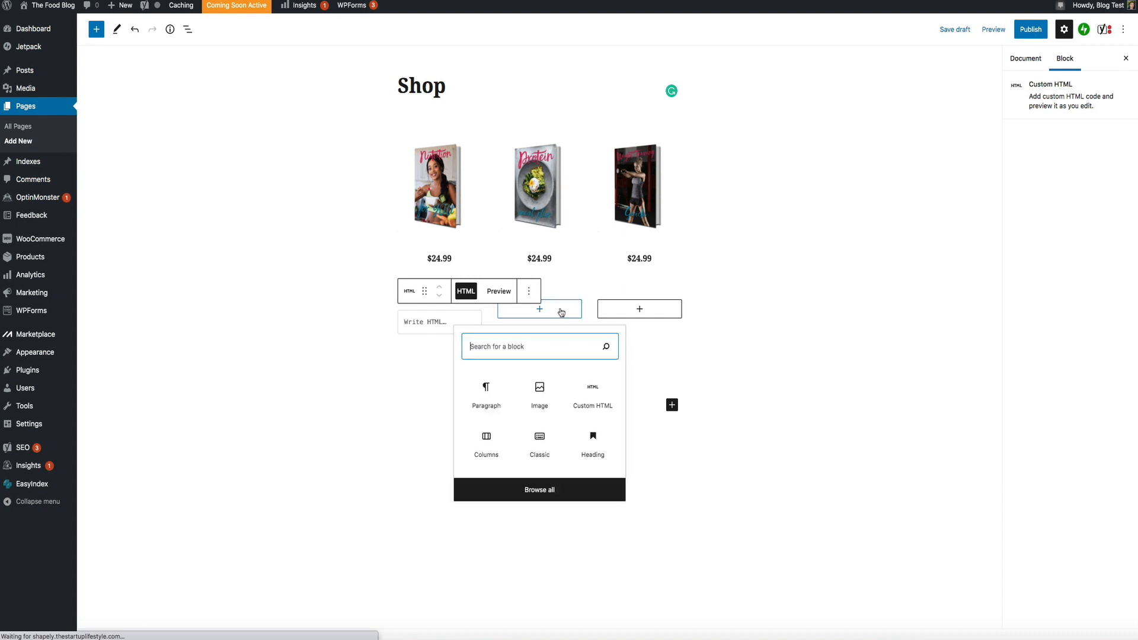
{"action": "left_click", "coordinate": [594, 413]}
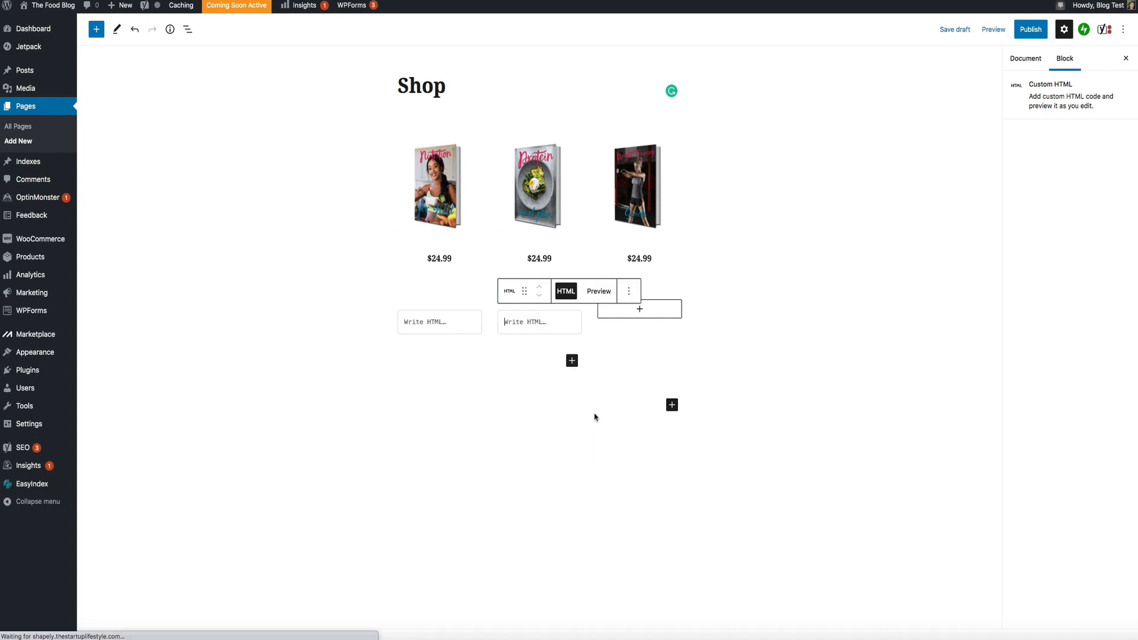
{"action": "left_click", "coordinate": [658, 314]}
{"action": "left_click", "coordinate": [690, 391]}
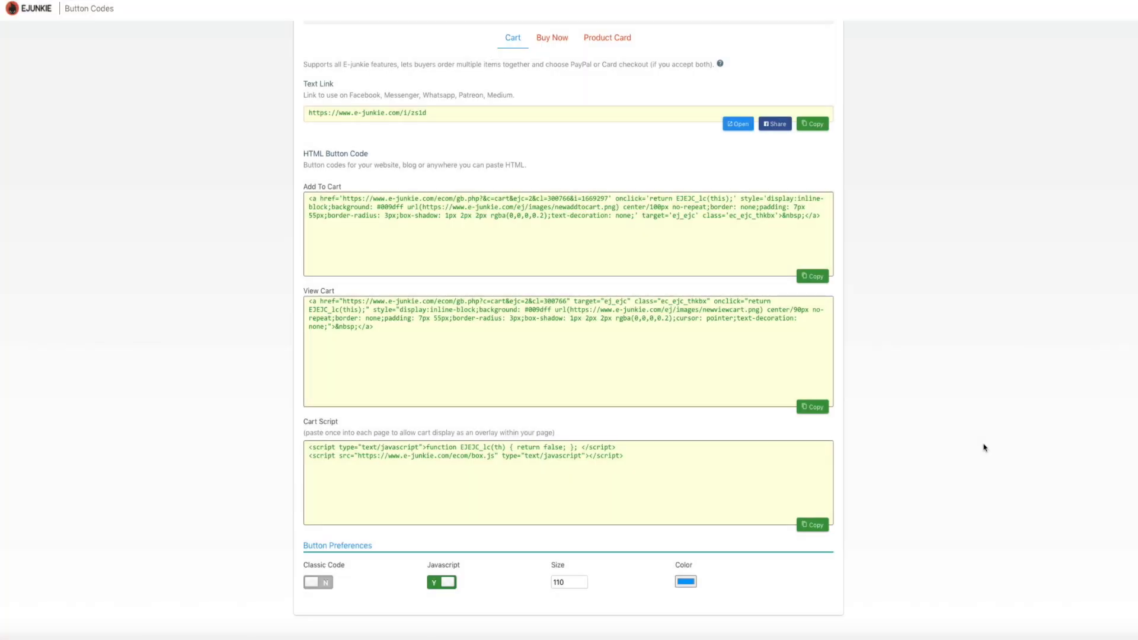
Step: Switch to the E-junkie Button Codes page, review the product choices, and set the button color to black (RGB 0, 0, 0)
{"action": "scroll", "coordinate": [984, 447], "scroll_direction": "up", "scroll_amount": 4}
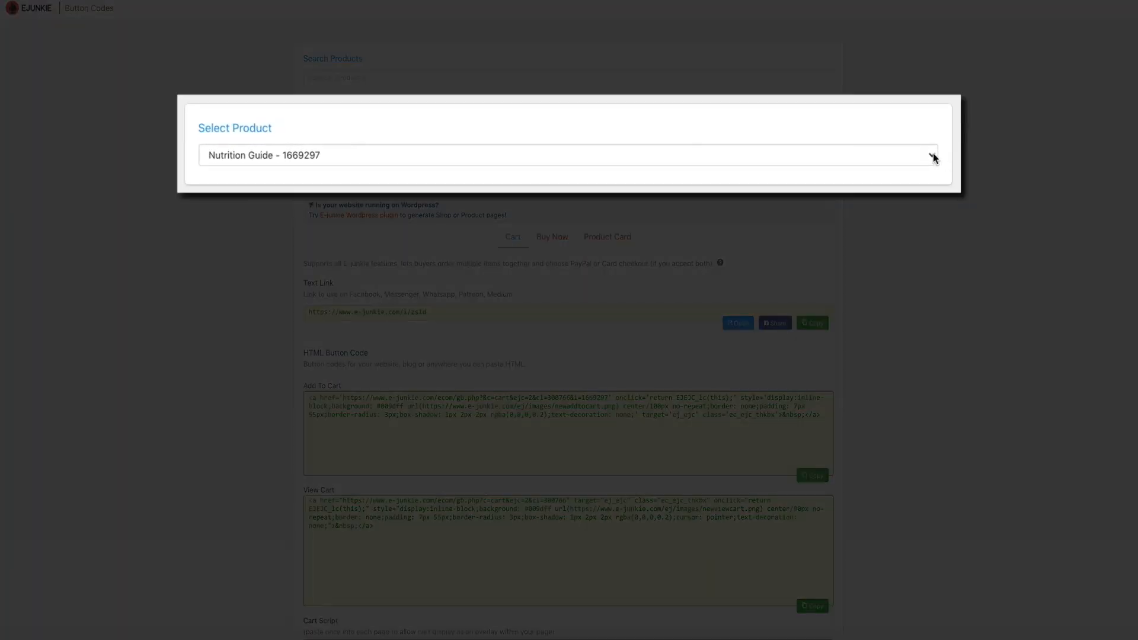
{"action": "left_click", "coordinate": [826, 153]}
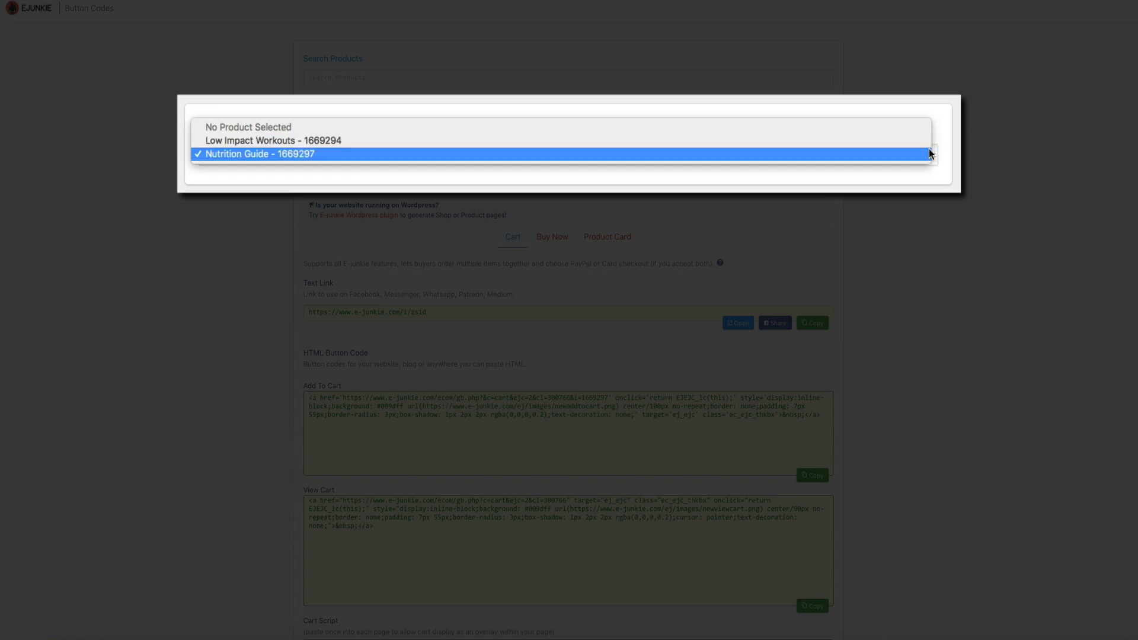
{"action": "left_click", "coordinate": [929, 155]}
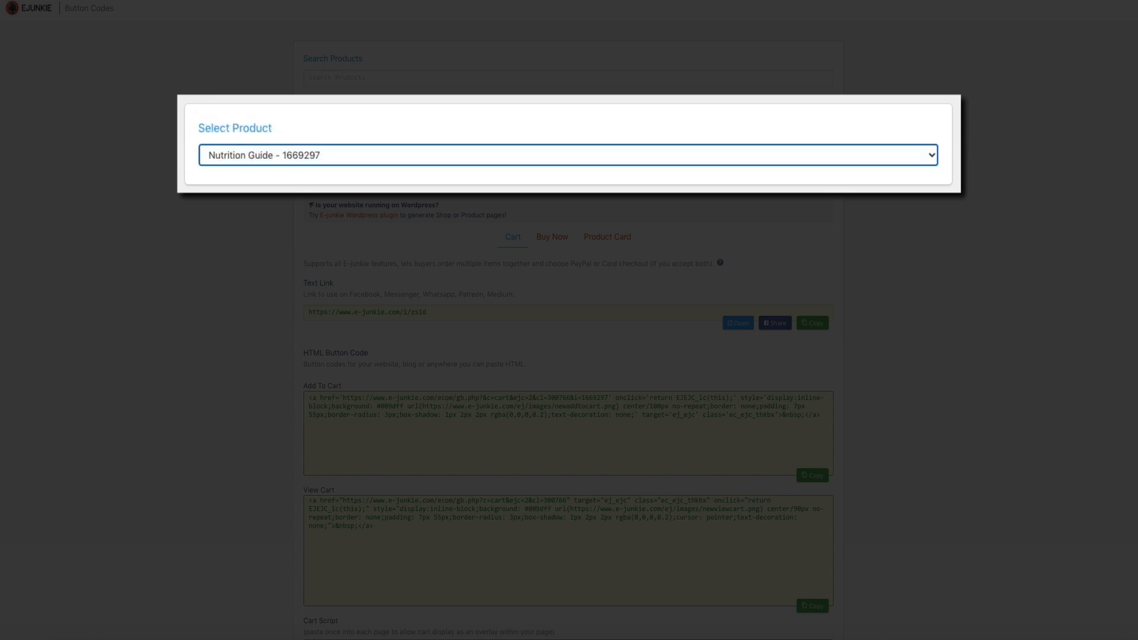
{"action": "scroll", "coordinate": [1008, 325], "scroll_direction": "down", "scroll_amount": 4}
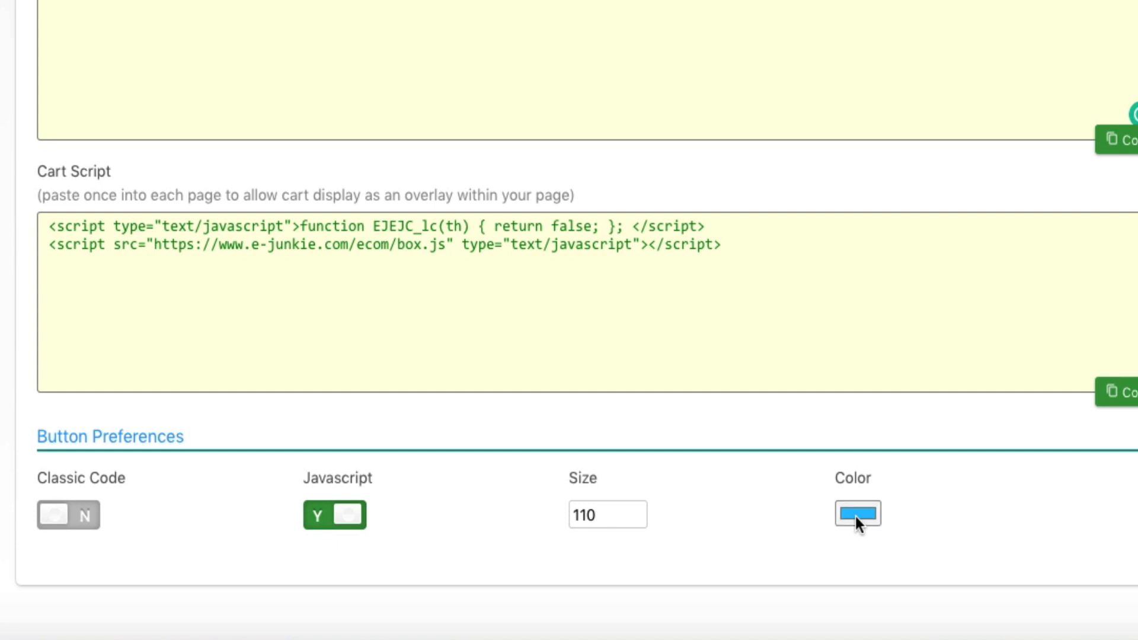
{"action": "left_click", "coordinate": [857, 517]}
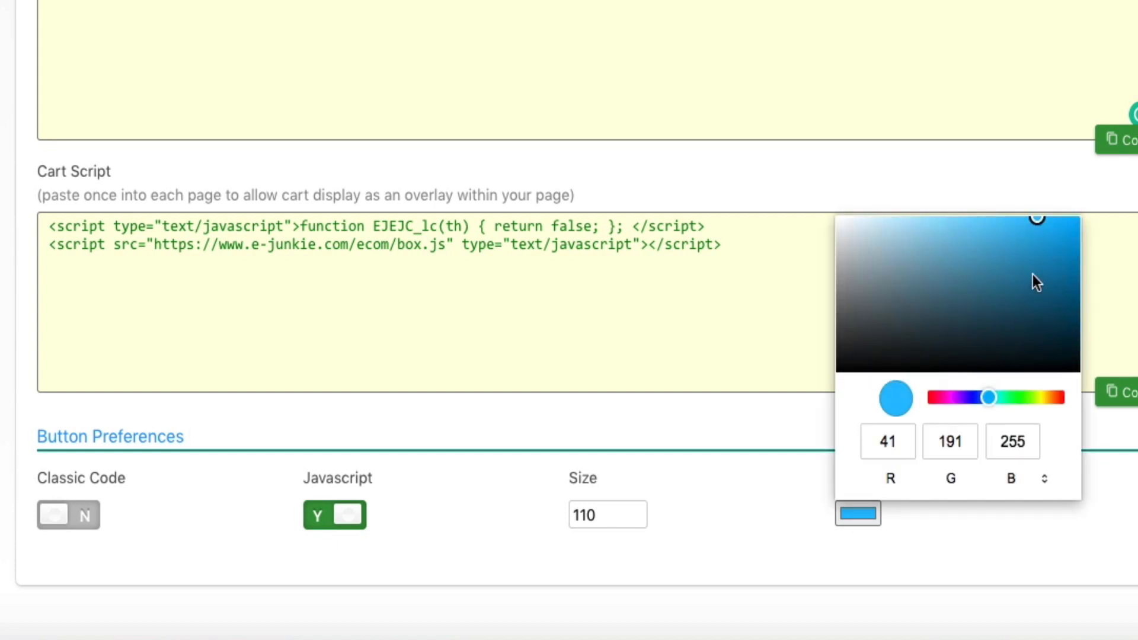
{"action": "left_click_drag", "start_coordinate": [1034, 221], "coordinate": [827, 384]}
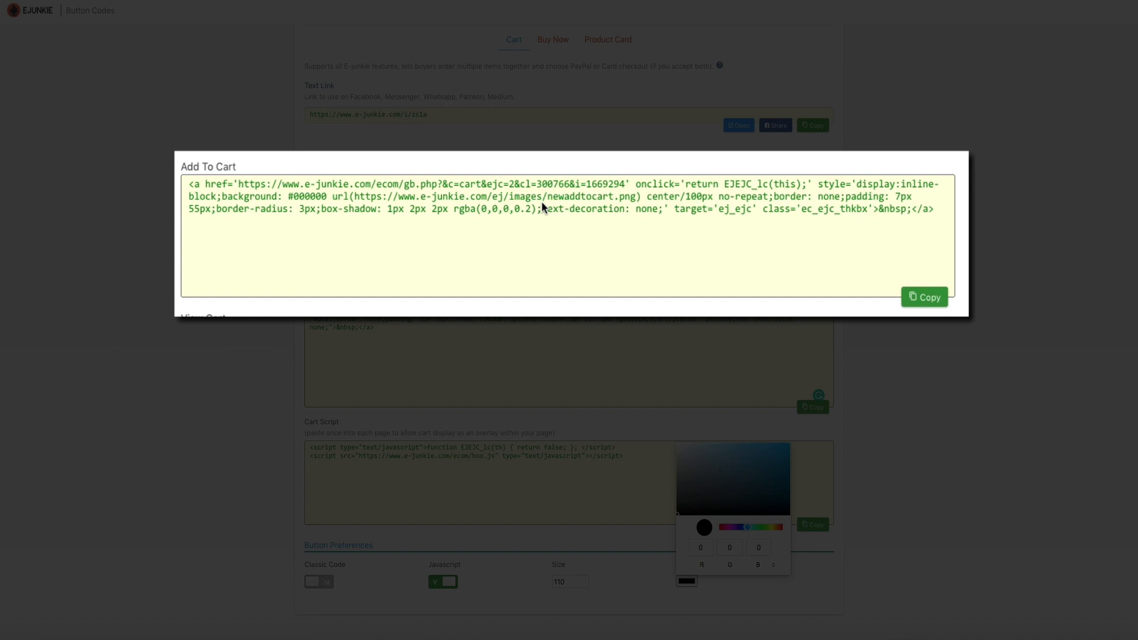
Step: Copy the Low Impact Workouts Add To Cart code and paste it into the first column's Custom HTML block in the WordPress editor
{"action": "left_click", "coordinate": [542, 207]}
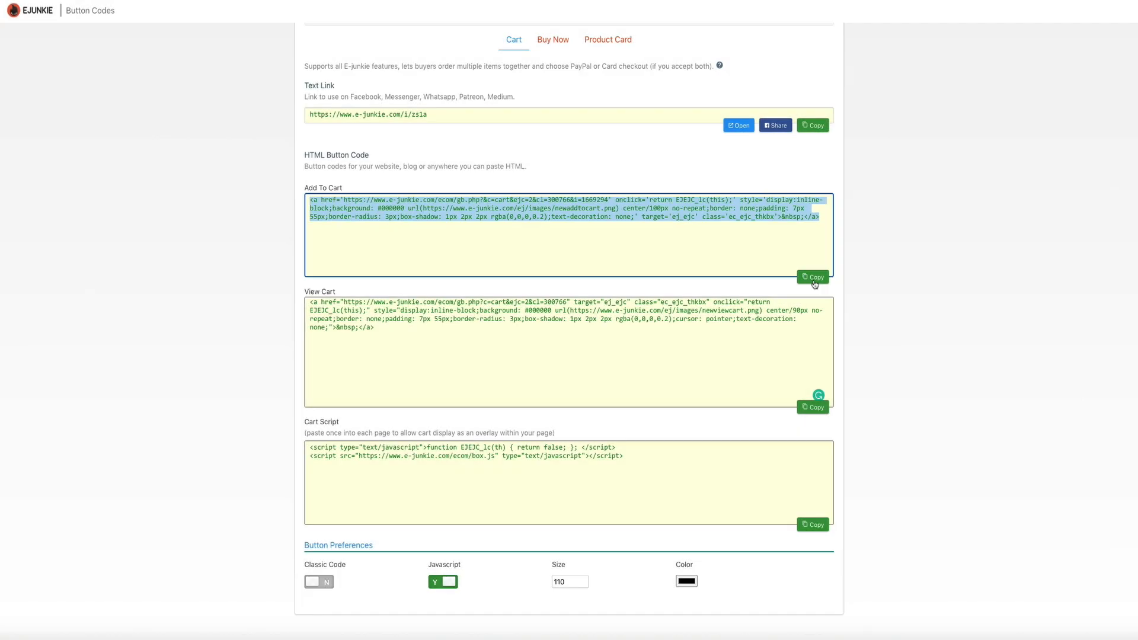
{"action": "left_click", "coordinate": [814, 282]}
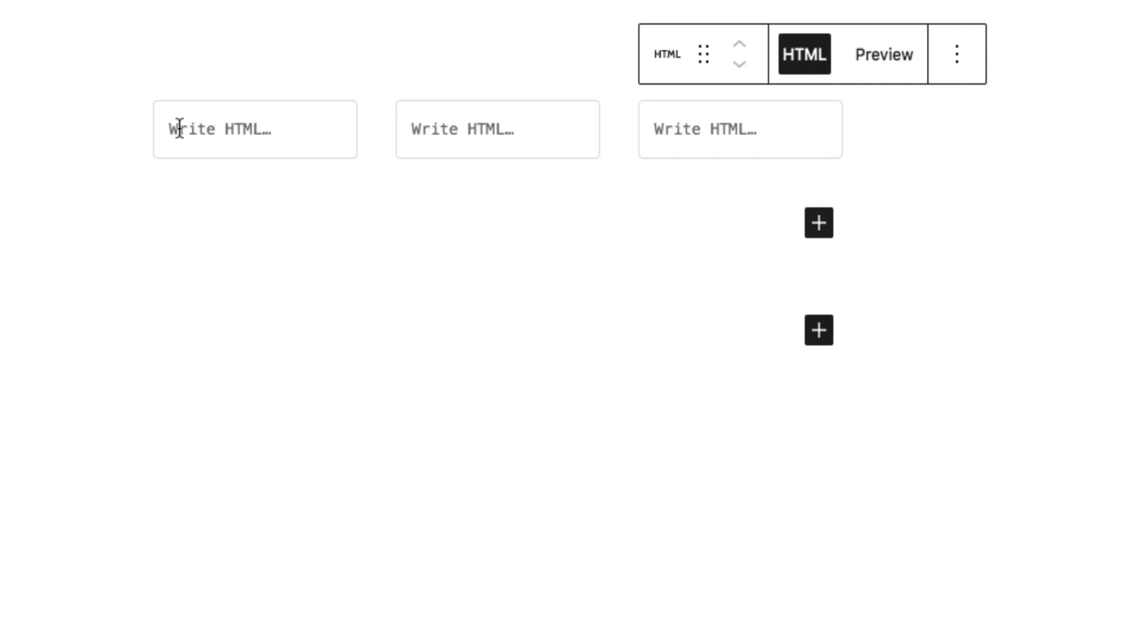
{"action": "left_click", "coordinate": [180, 129]}
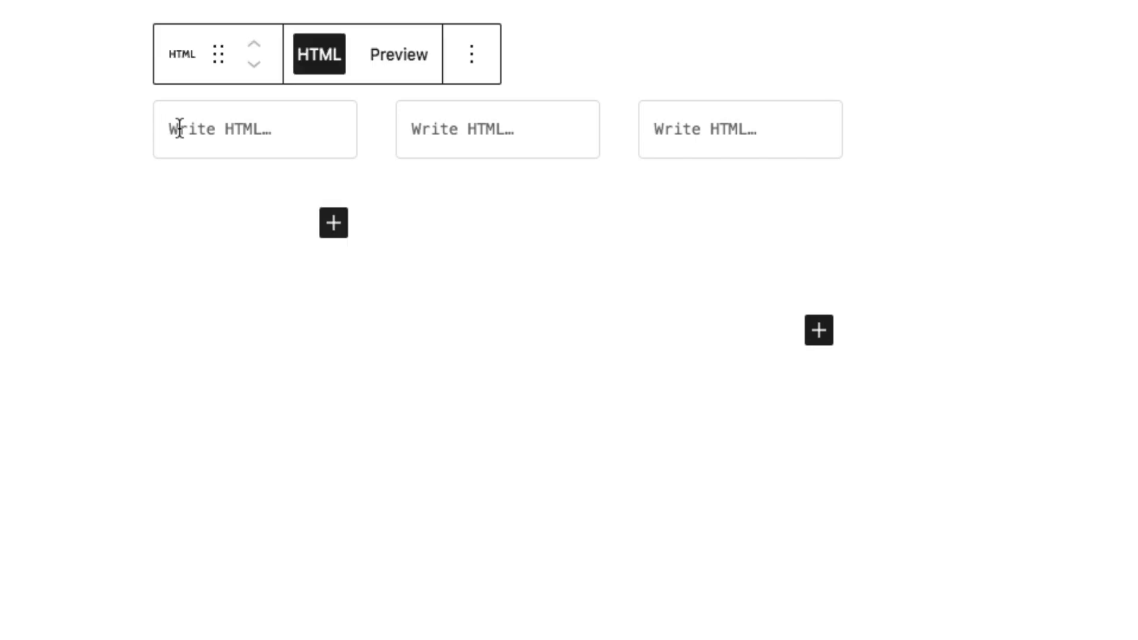
{"action": "key", "text": "ctrl+v"}
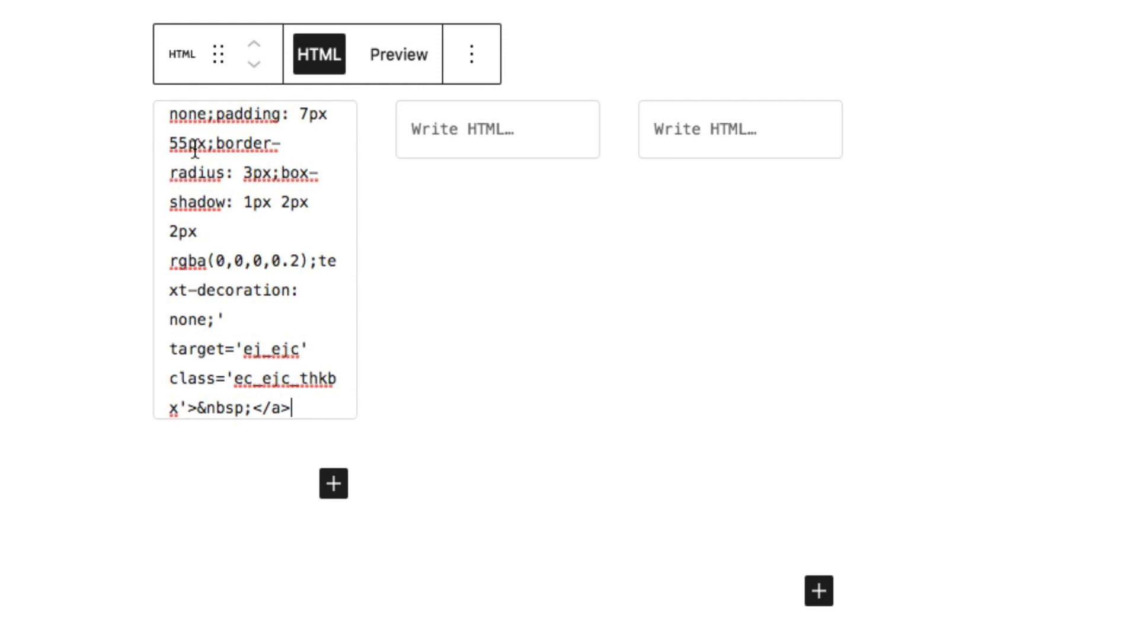
Step: Wrap the cart button code in the first column's HTML block with <center> and </center> tags
{"action": "scroll", "coordinate": [195, 150], "scroll_direction": "up", "scroll_amount": 15}
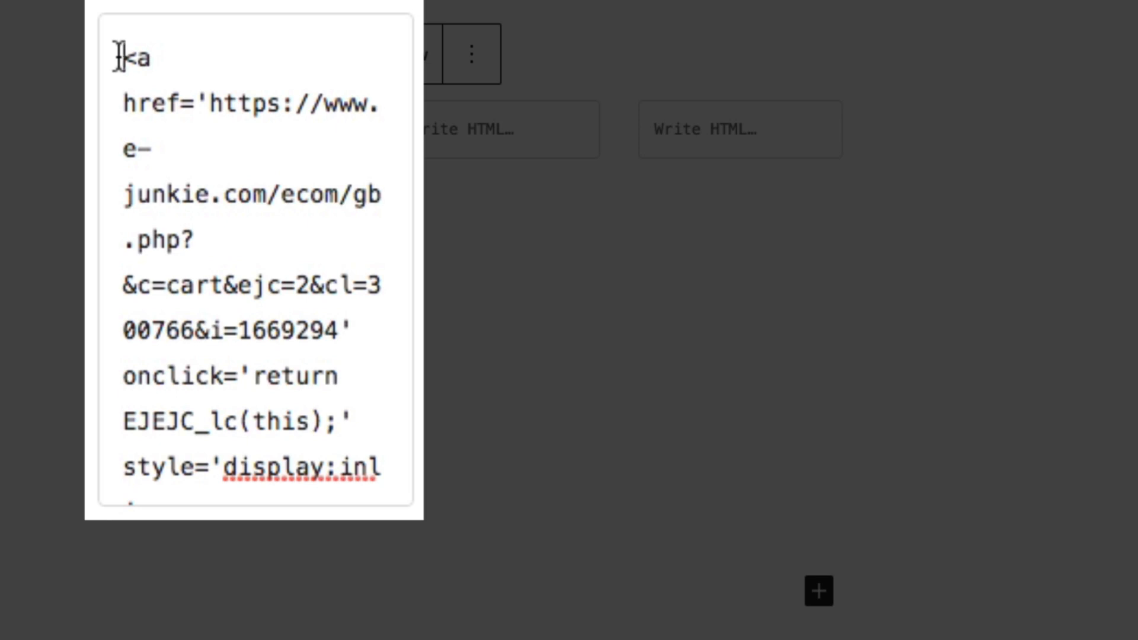
{"action": "type", "text": "<center"}
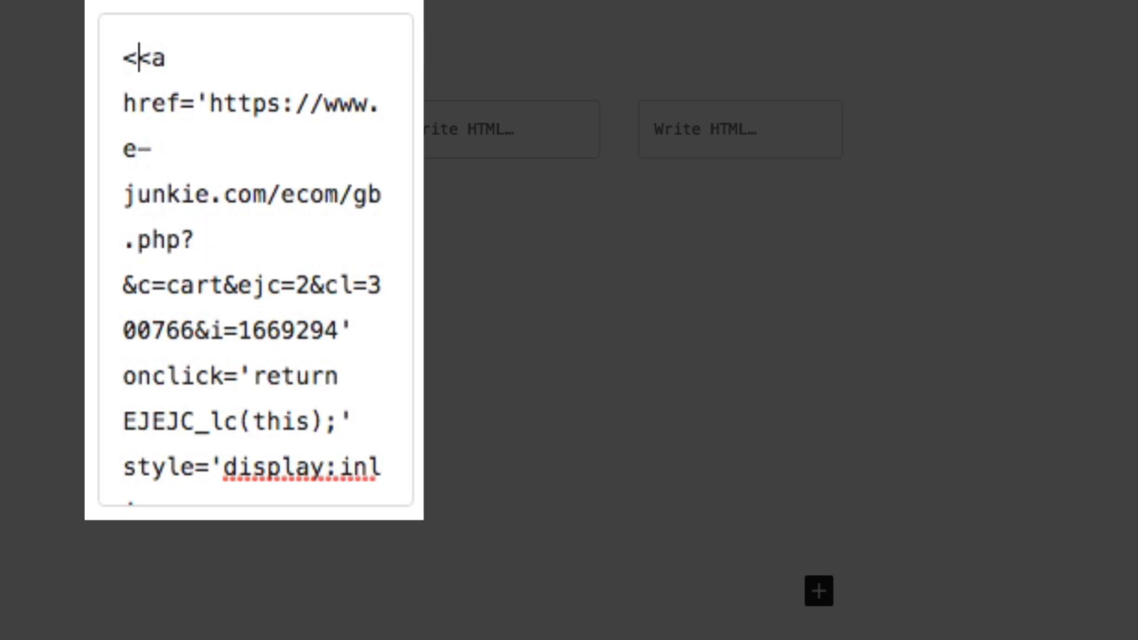
{"action": "type", "text": ">"}
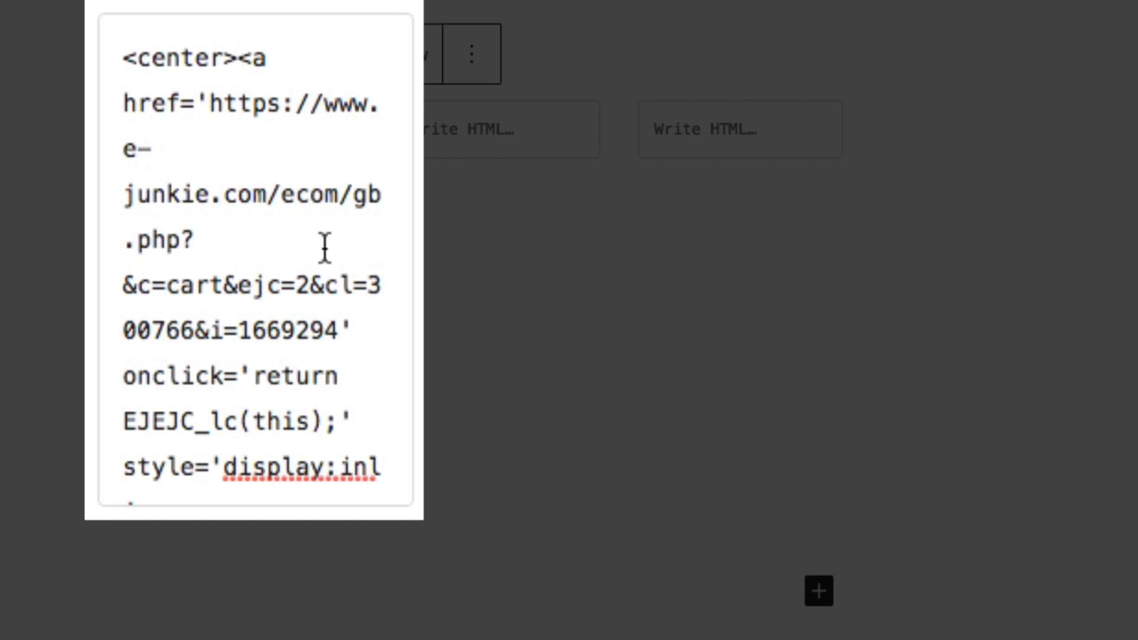
{"action": "scroll", "coordinate": [325, 248], "scroll_direction": "down", "scroll_amount": 10}
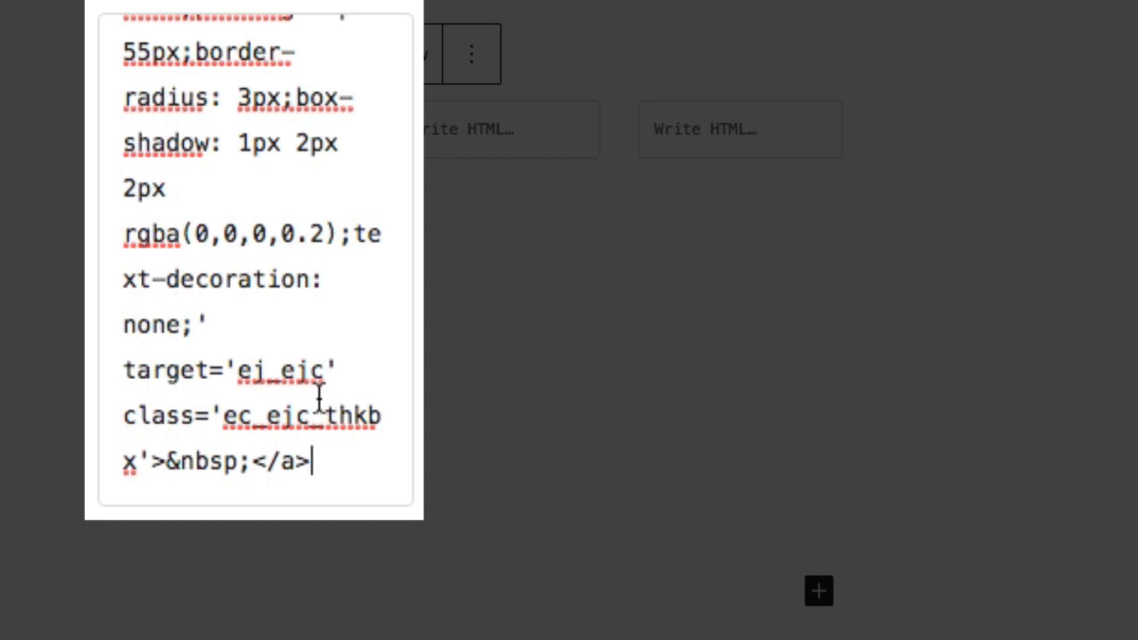
{"action": "type", "text": "</"}
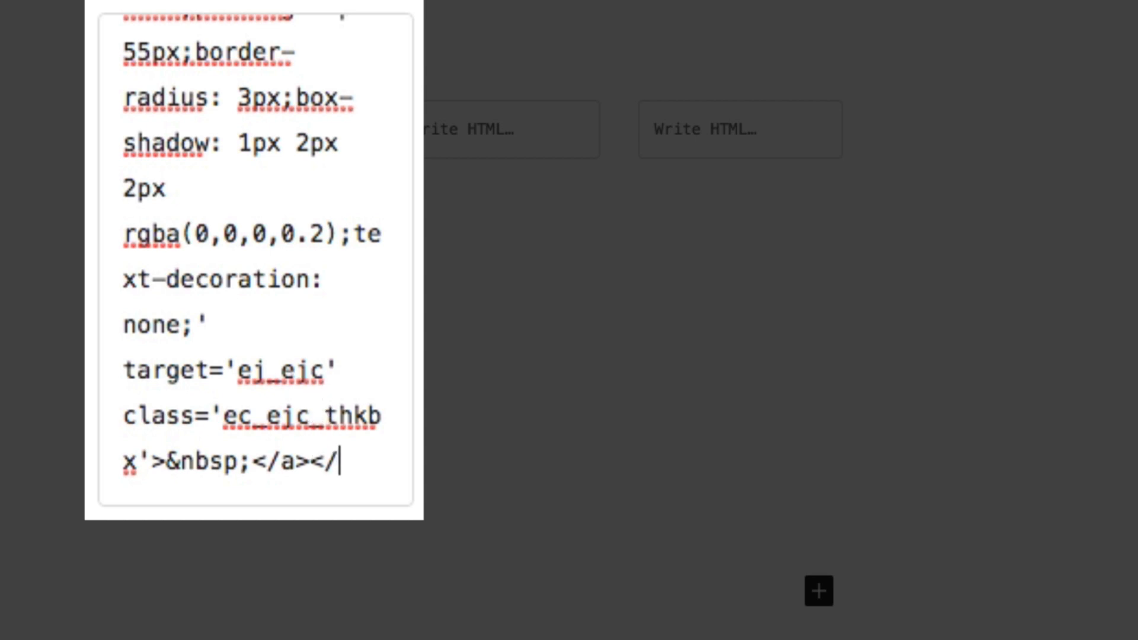
{"action": "type", "text": "center>"}
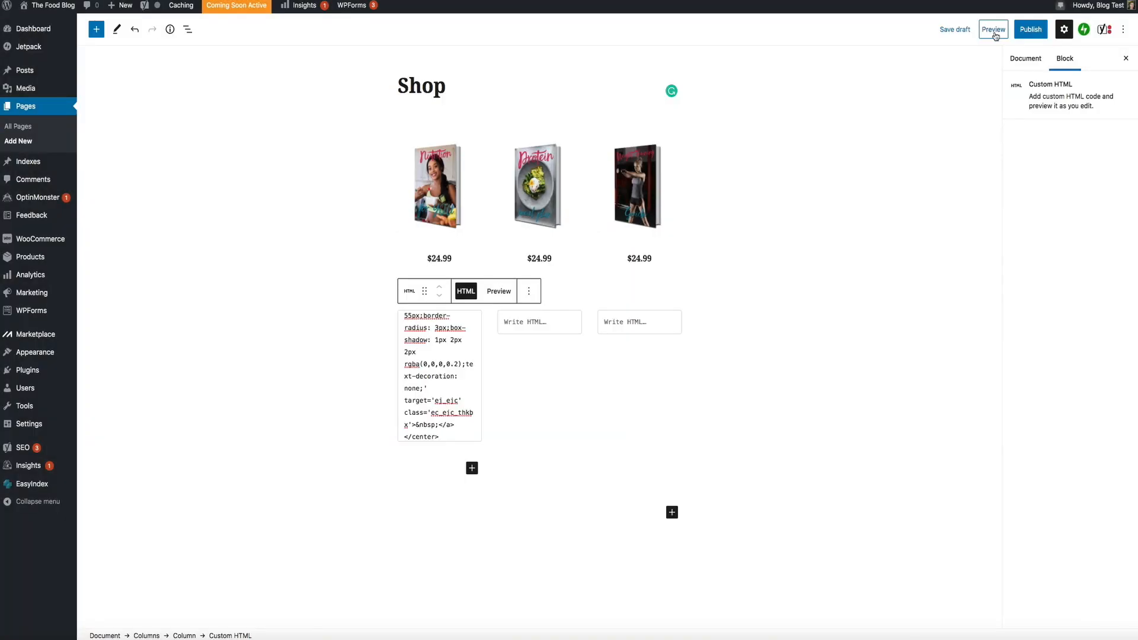
Step: Preview the Shop page in a new tab and test its Add to Cart button, returning from the cart to continue shopping
{"action": "left_click", "coordinate": [992, 29]}
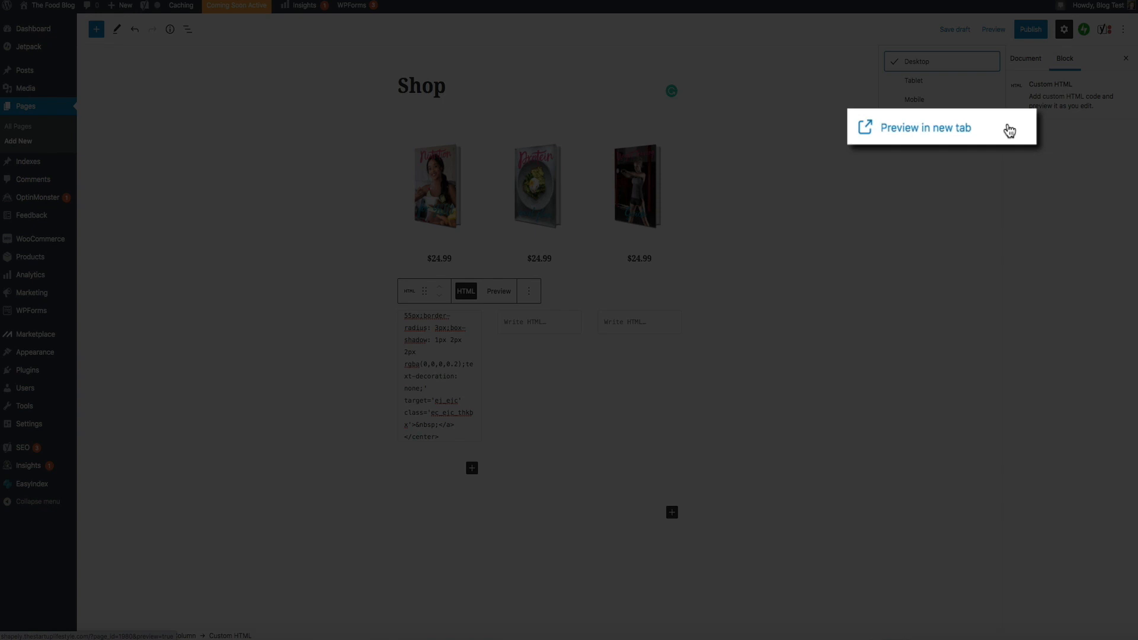
{"action": "left_click", "coordinate": [984, 128]}
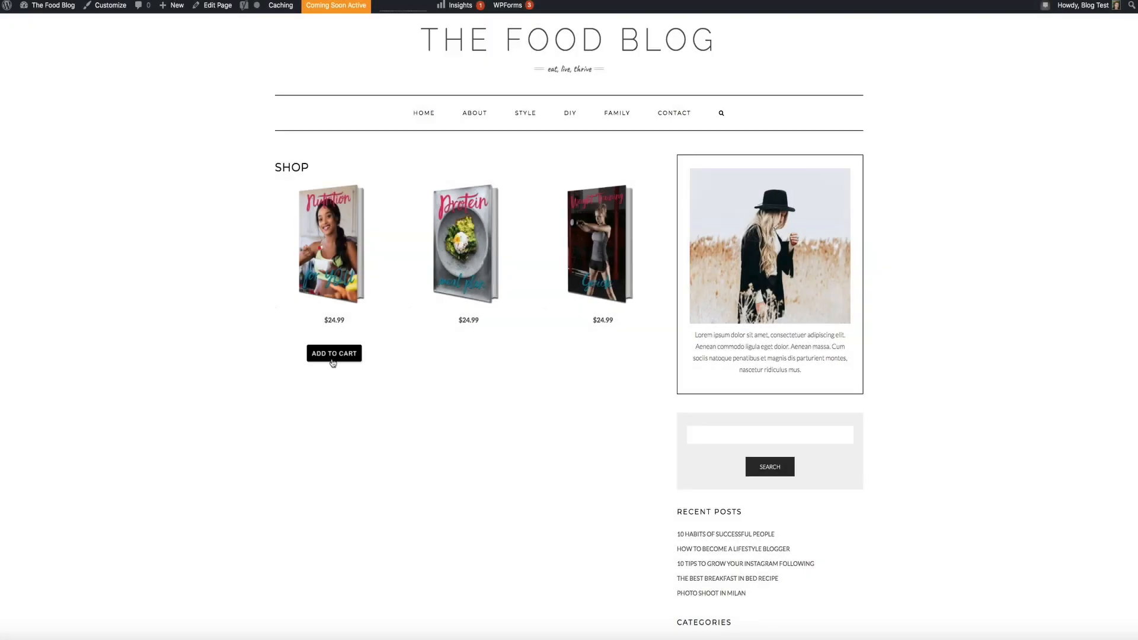
{"action": "left_click", "coordinate": [333, 354]}
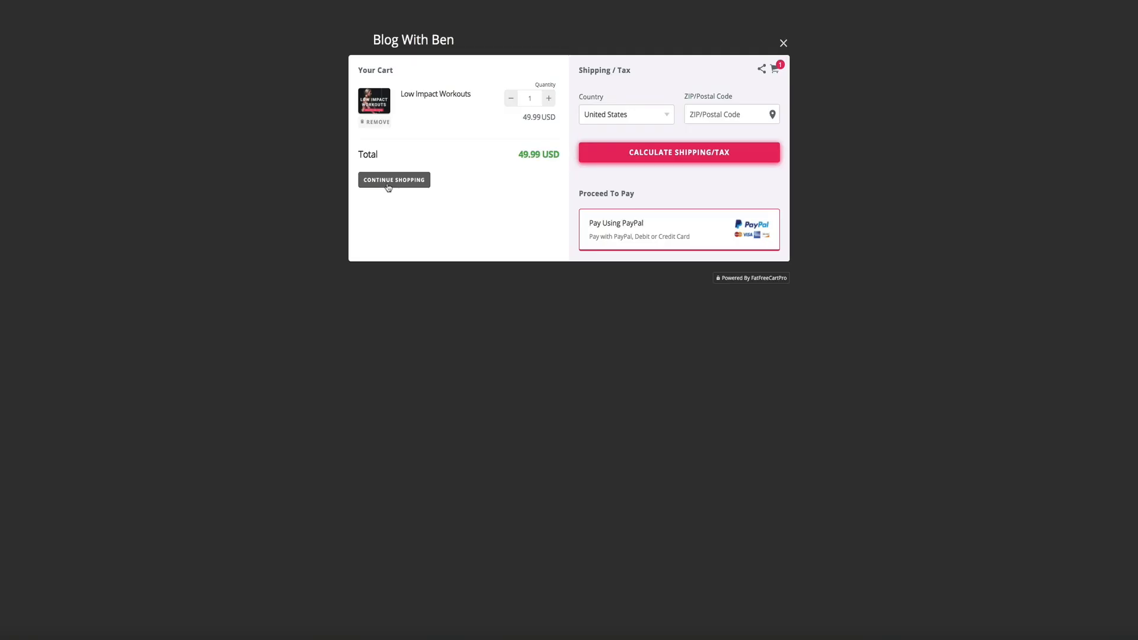
{"action": "left_click", "coordinate": [388, 184]}
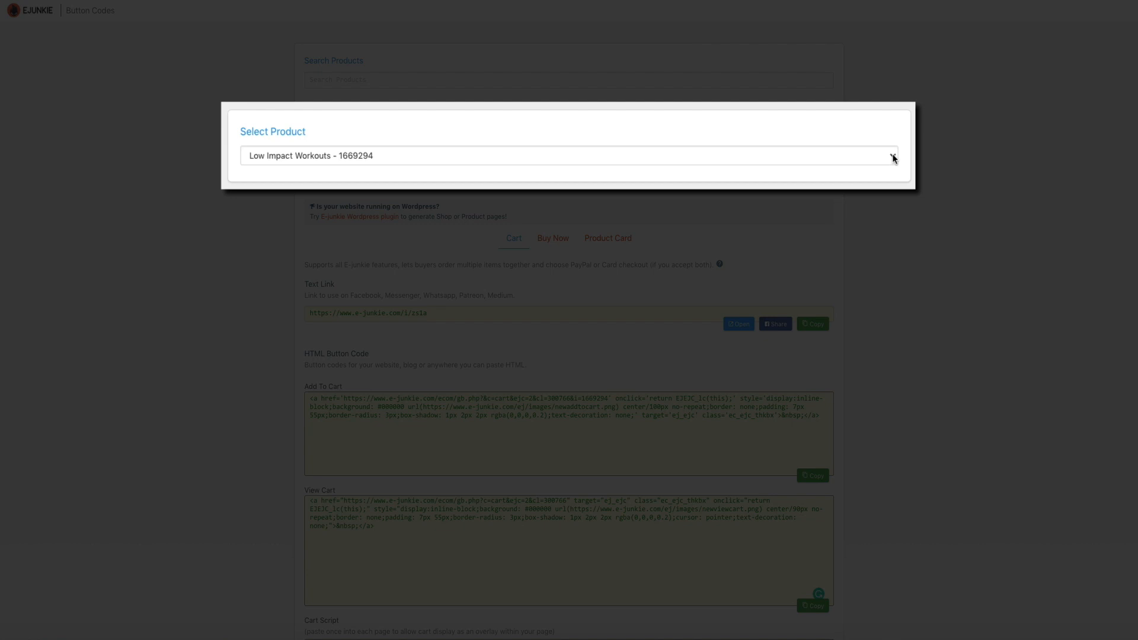
Step: Select the Nutrition Guide product, copy its Add To Cart code and paste it into the second column's Custom HTML block in WordPress
{"action": "left_click", "coordinate": [893, 156]}
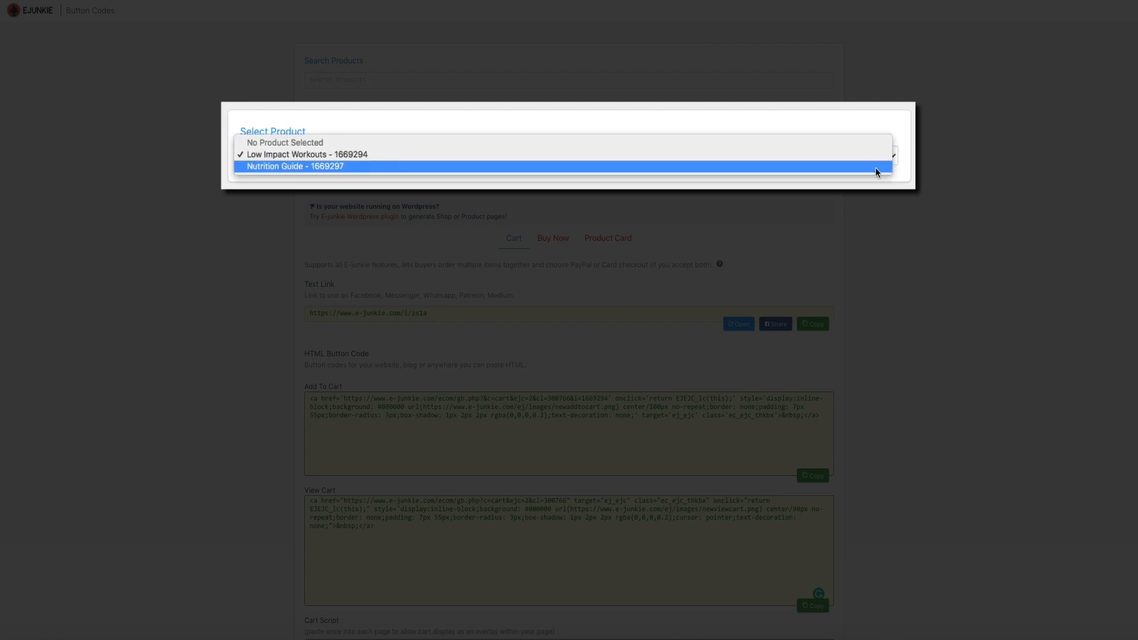
{"action": "left_click", "coordinate": [877, 168]}
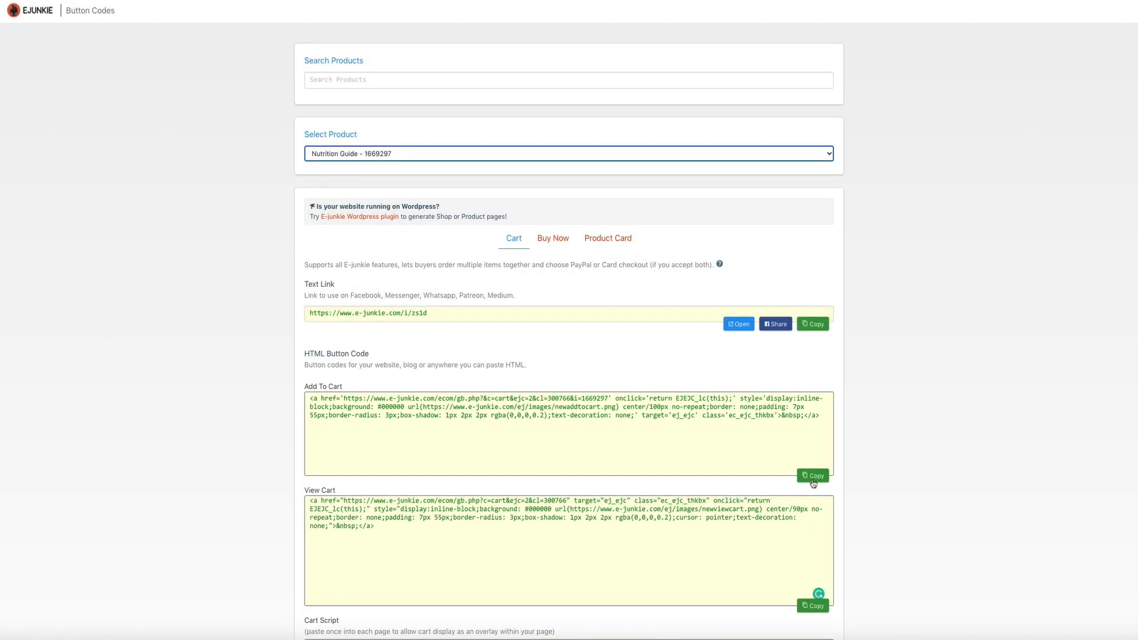
{"action": "left_click", "coordinate": [813, 475]}
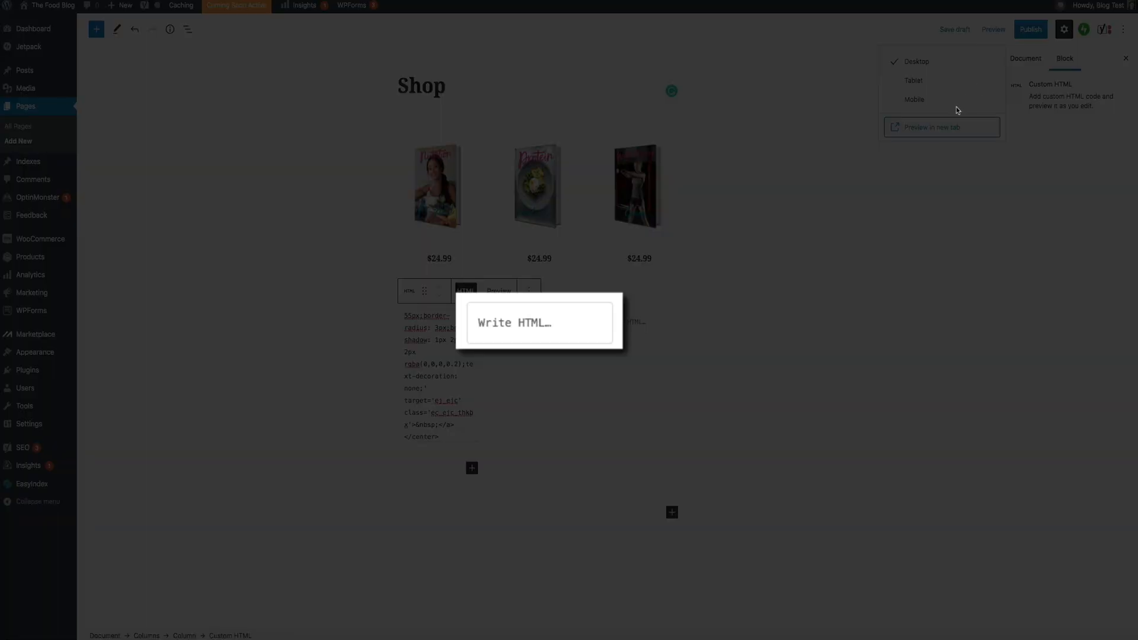
{"action": "left_click", "coordinate": [497, 322]}
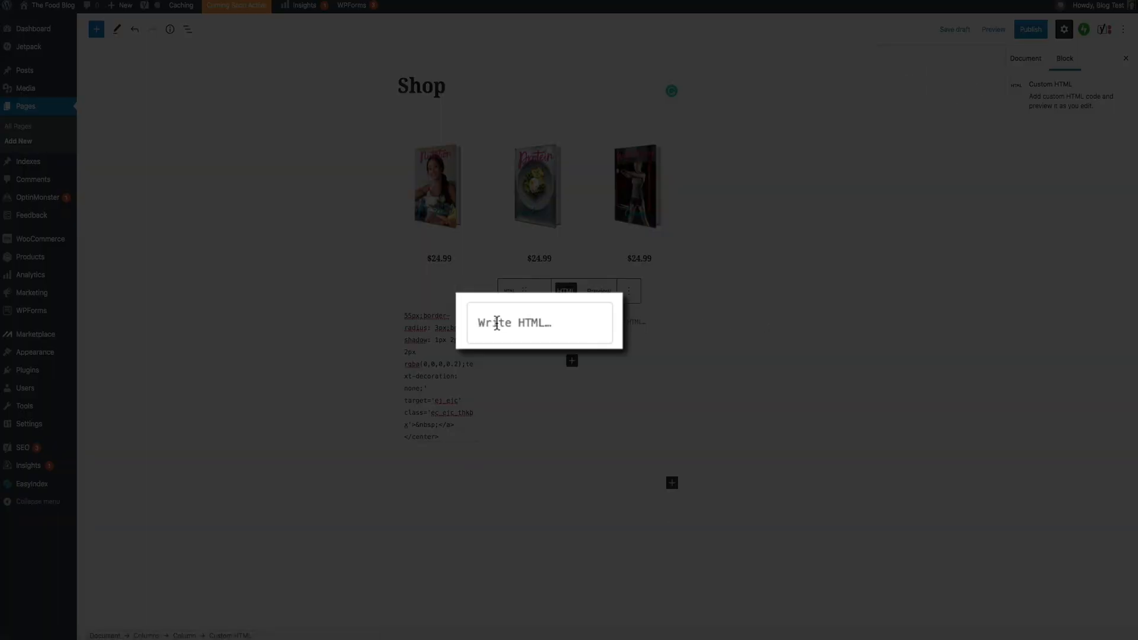
{"action": "key", "text": "ctrl+v"}
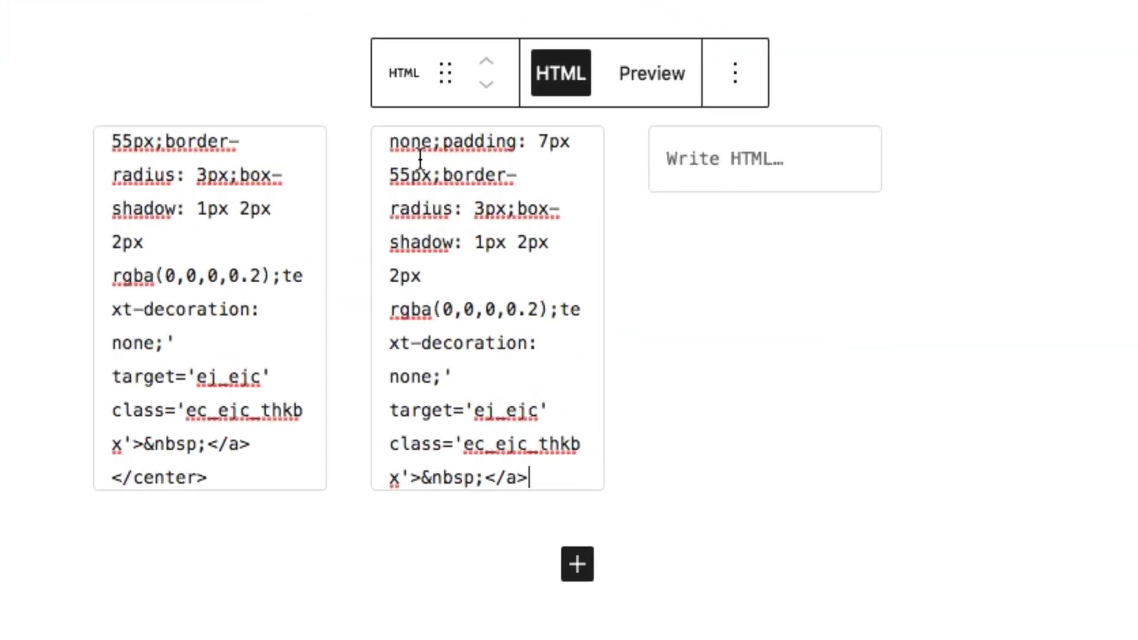
Step: Wrap the Nutrition Guide button code in the second column's HTML block with <center> and </center> tags
{"action": "scroll", "coordinate": [421, 159], "scroll_direction": "up", "scroll_amount": 10}
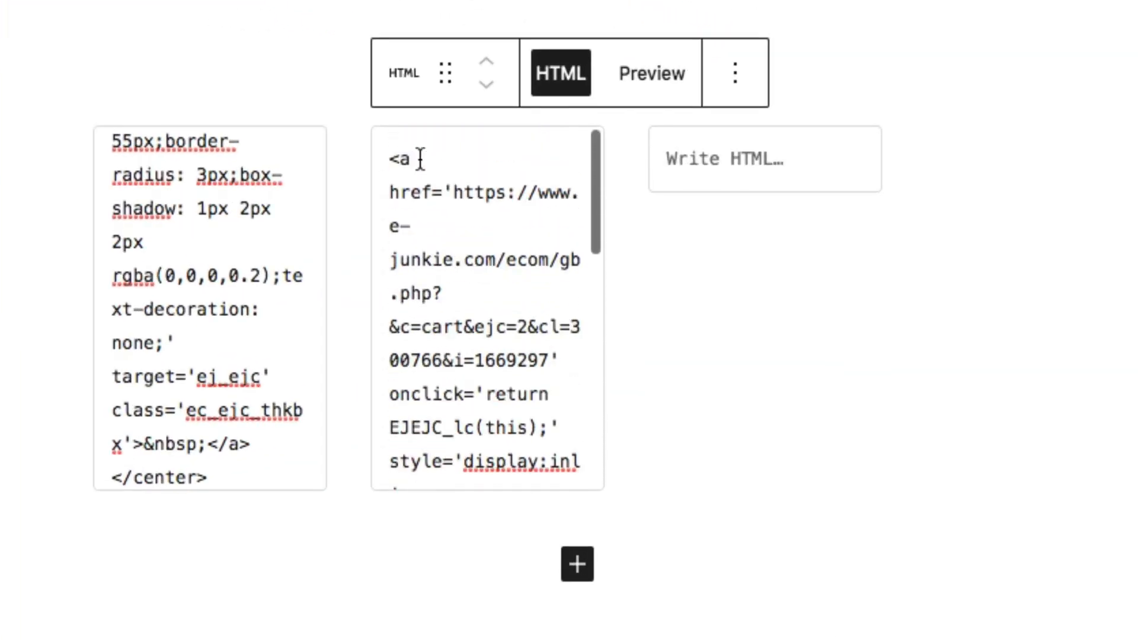
{"action": "left_click", "coordinate": [389, 159]}
{"action": "type", "text": "<center>"}
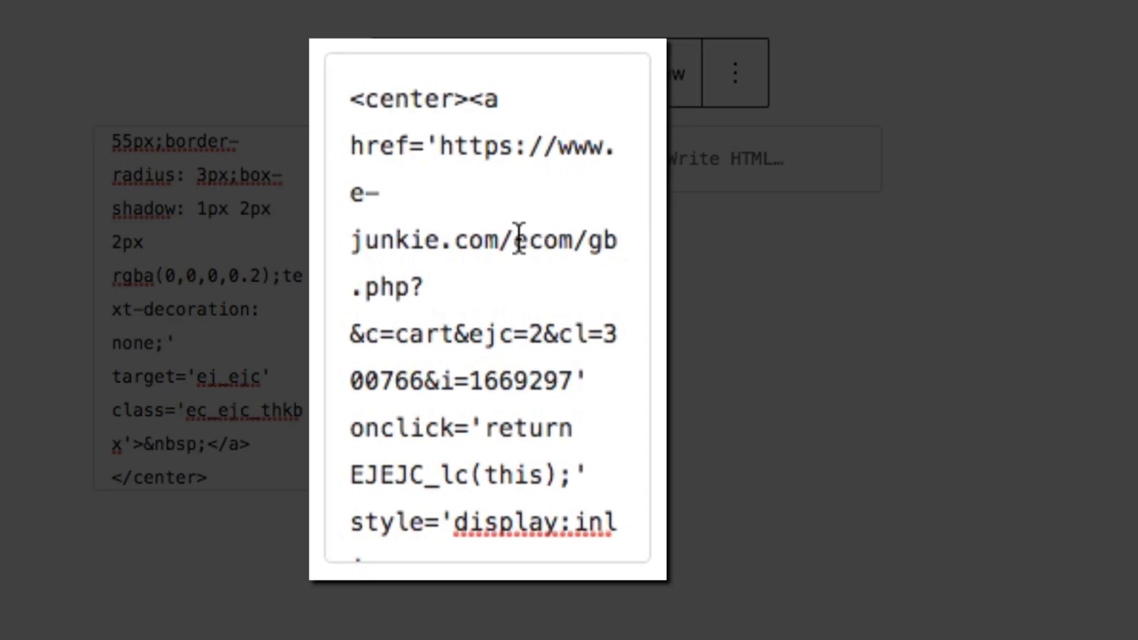
{"action": "scroll", "coordinate": [517, 239], "scroll_direction": "down", "scroll_amount": 5}
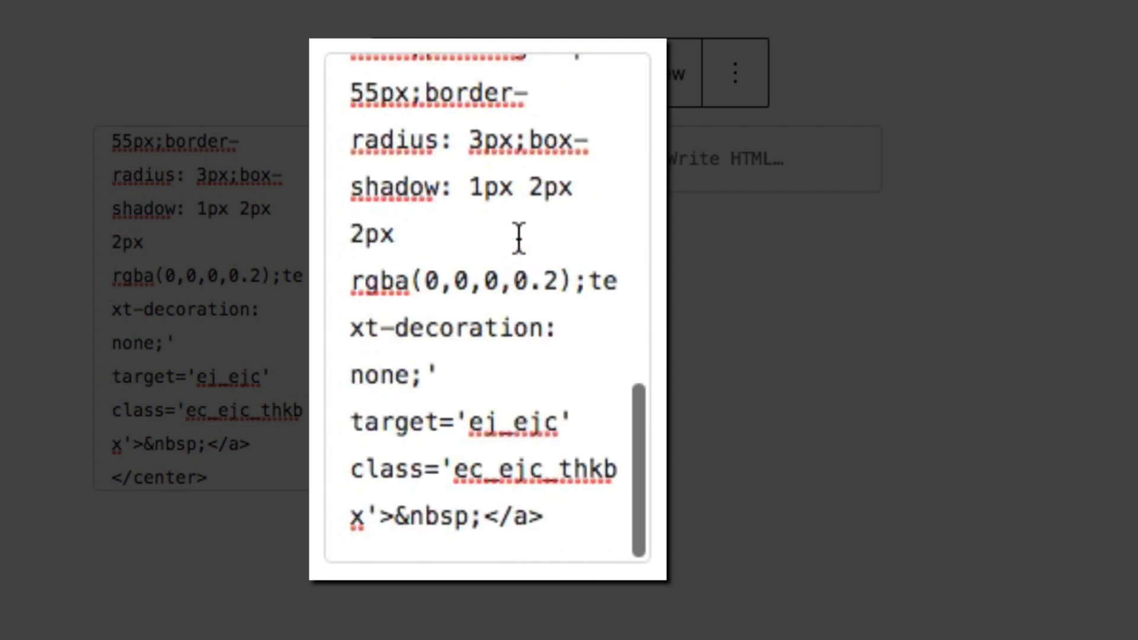
{"action": "left_click", "coordinate": [564, 516]}
{"action": "type", "text": "</ce"}
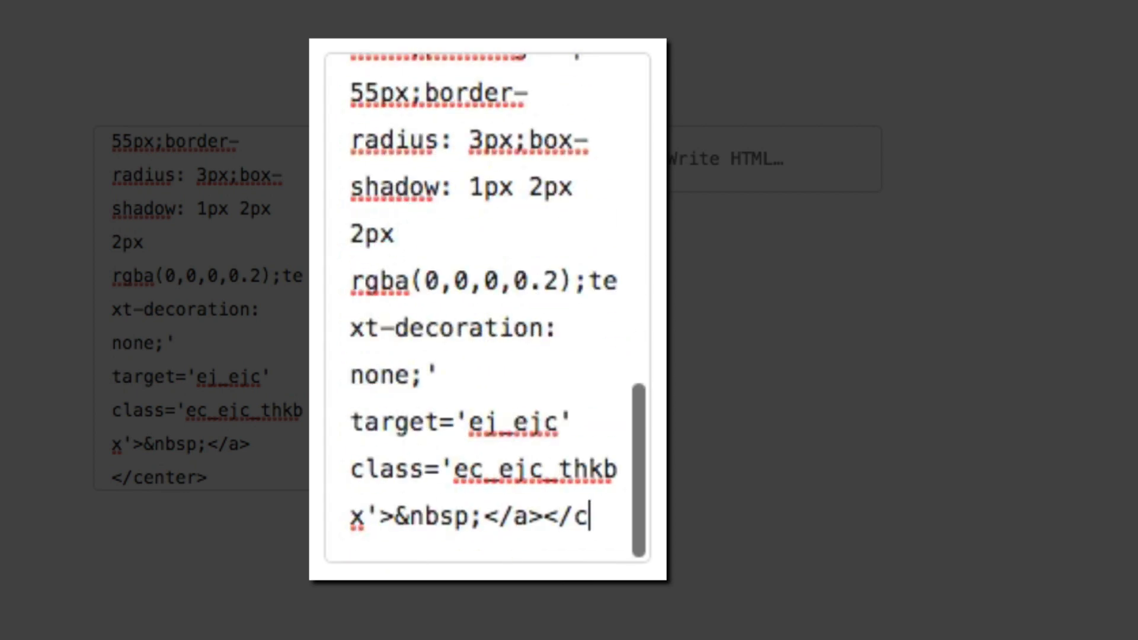
{"action": "type", "text": "nter>"}
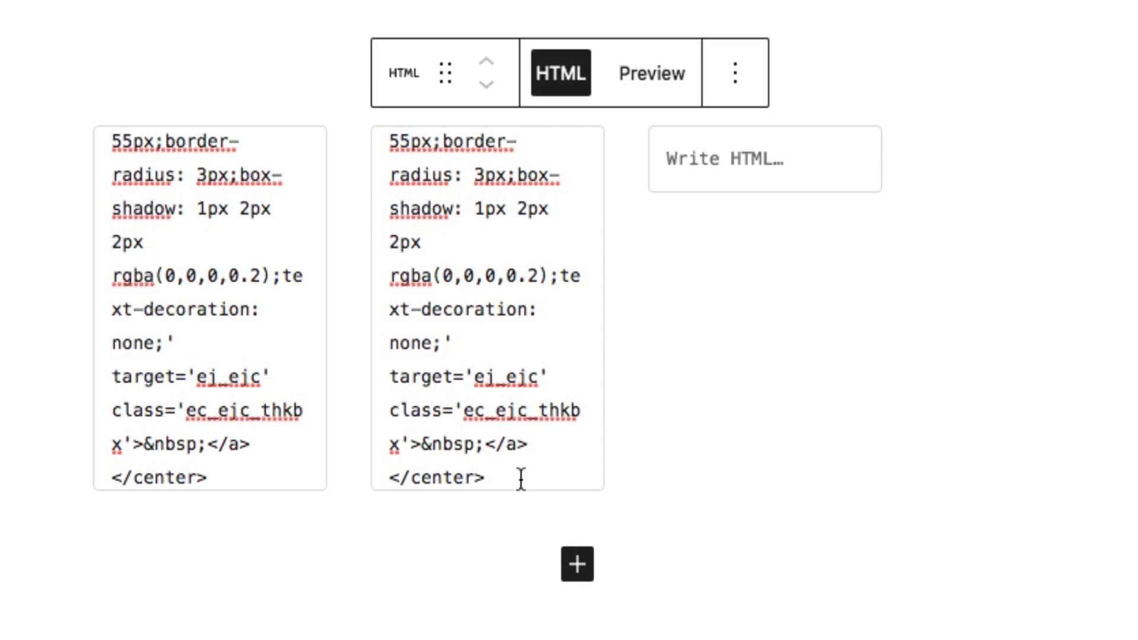
Step: Duplicate the second column's complete centered button code into the third column's empty Custom HTML block
{"action": "scroll", "coordinate": [521, 482], "scroll_direction": "up", "scroll_amount": 1}
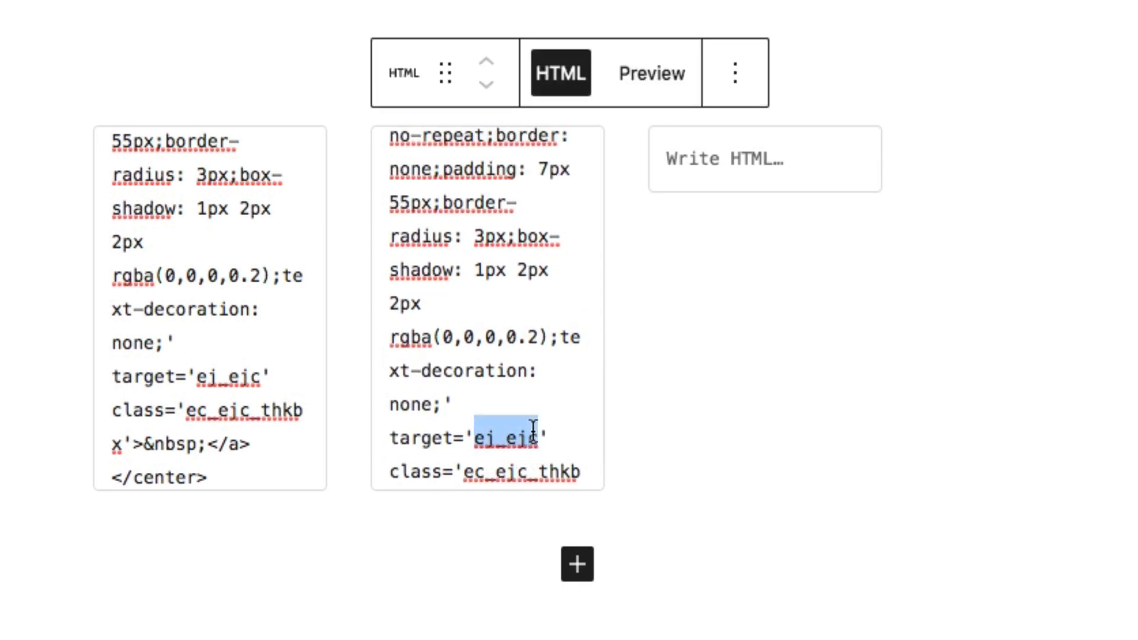
{"action": "key", "text": "ctrl+a"}
{"action": "key", "text": "ctrl+c"}
{"action": "left_click", "coordinate": [685, 157]}
{"action": "key", "text": "ctrl+v"}
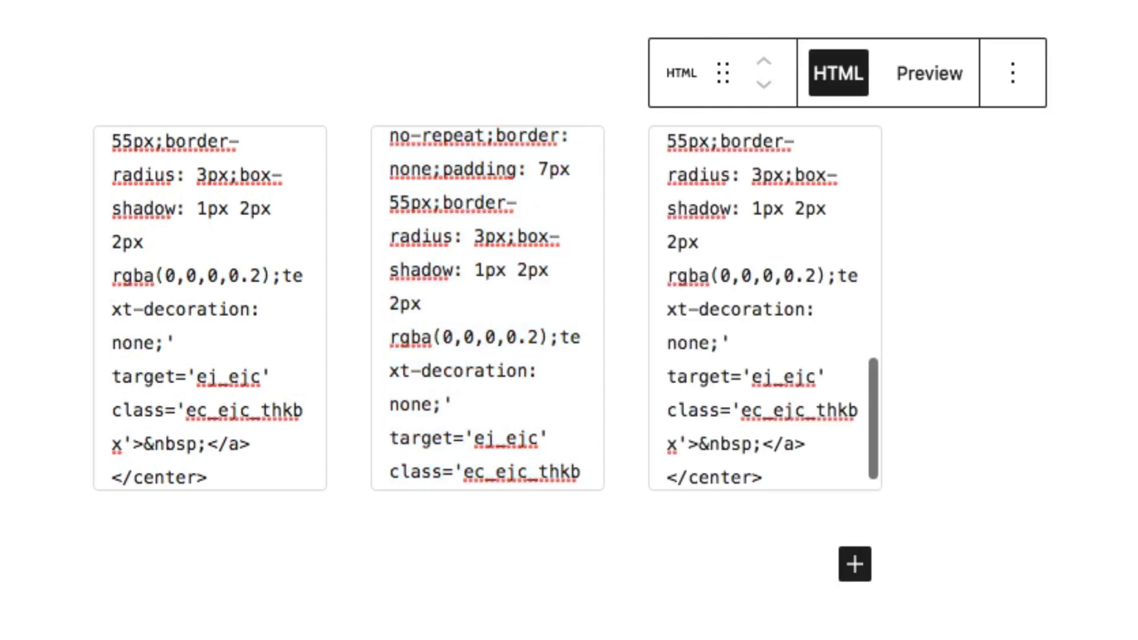
{"action": "key", "text": "Escape"}
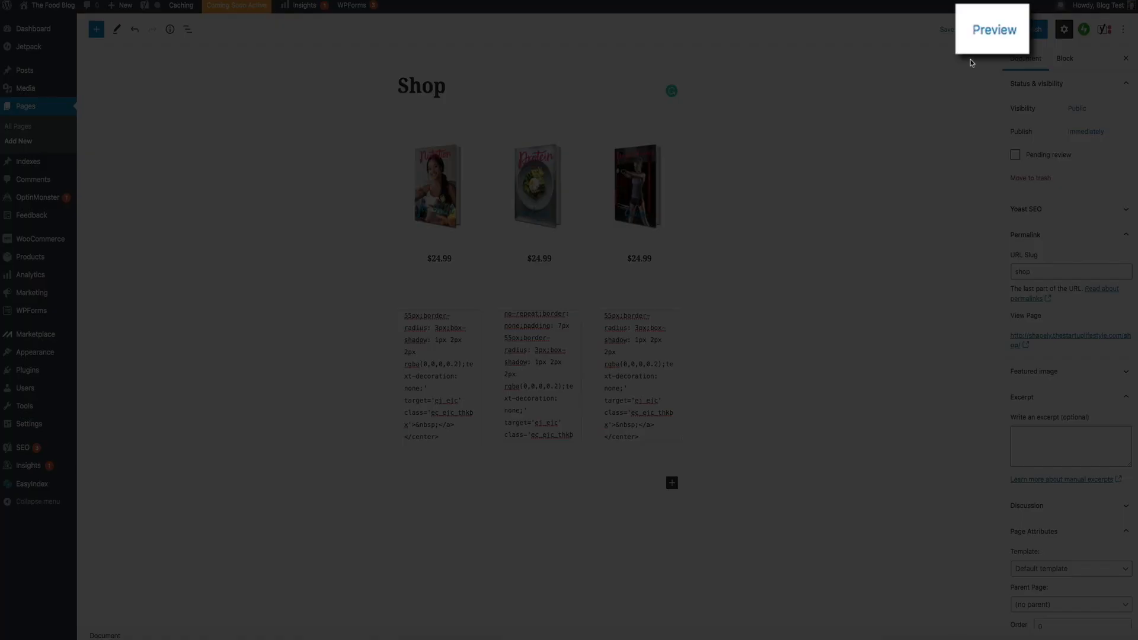
Step: Preview the Shop page in a new tab to check the three Add To Cart buttons, and return to the editor
{"action": "left_click", "coordinate": [994, 30]}
{"action": "left_click", "coordinate": [924, 132]}
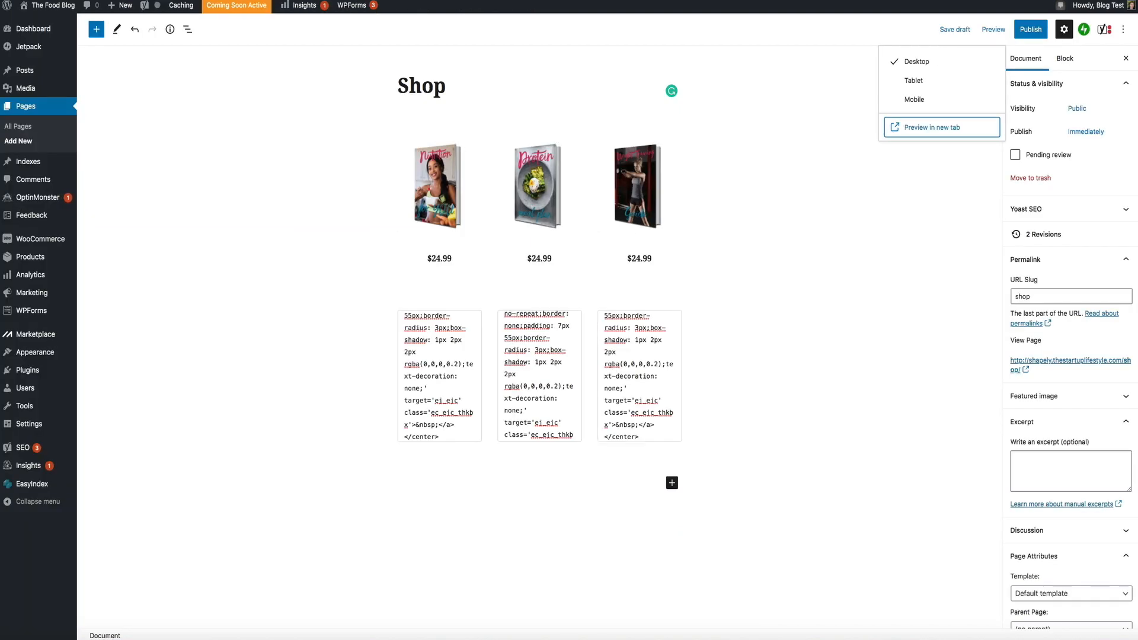
{"action": "left_click", "coordinate": [951, 280]}
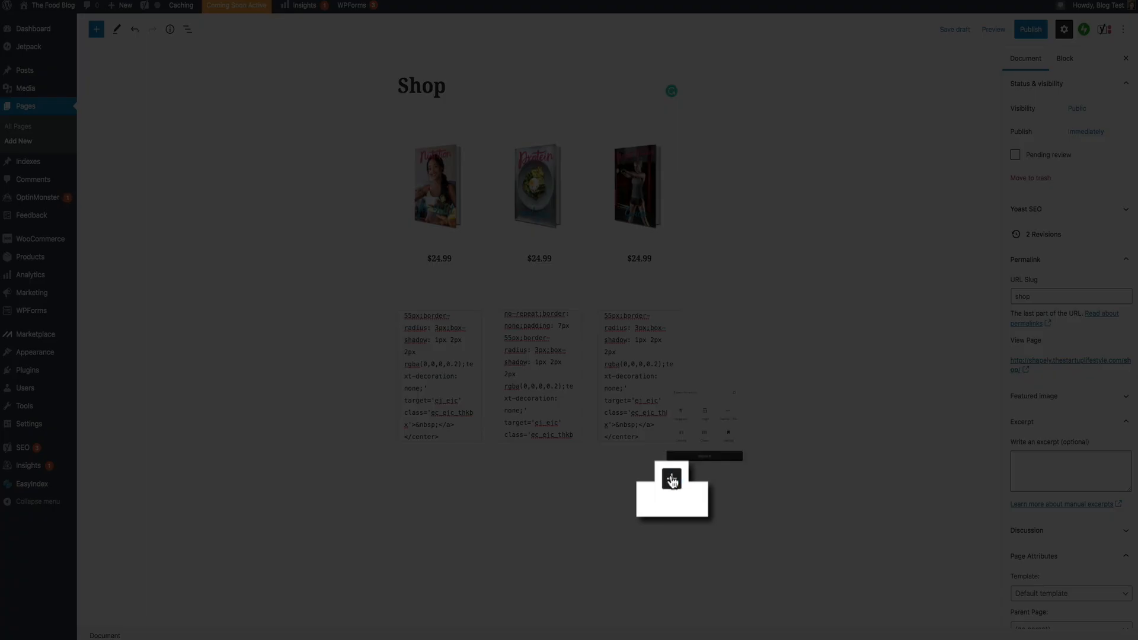
Step: Insert a Columns block with three equal columns below the row of cart button codes
{"action": "left_click", "coordinate": [671, 481]}
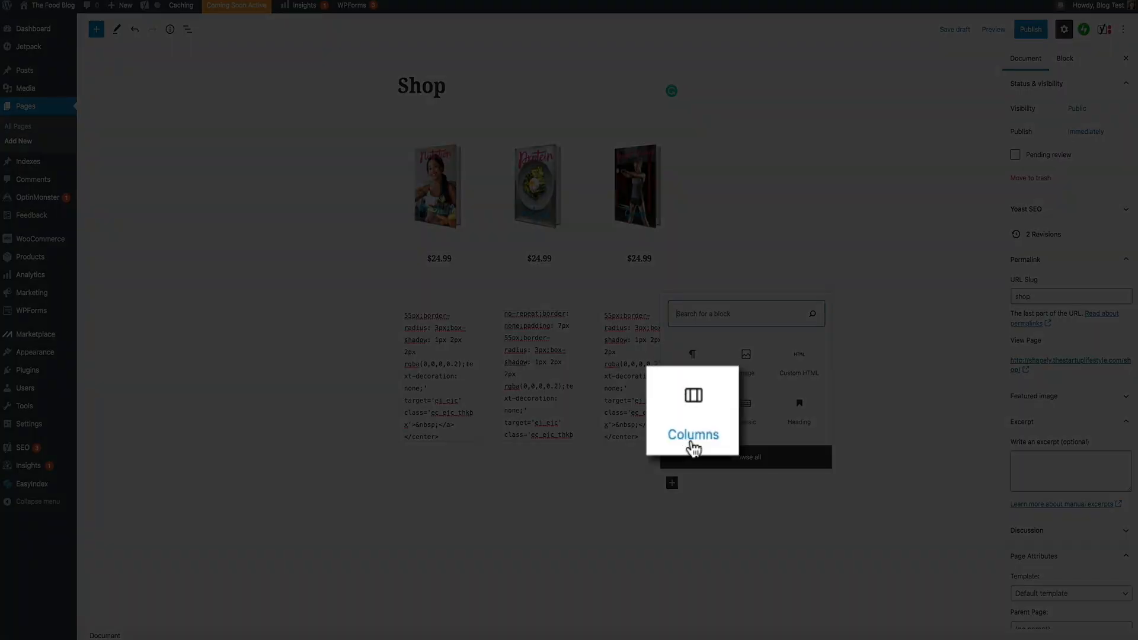
{"action": "left_click", "coordinate": [691, 442]}
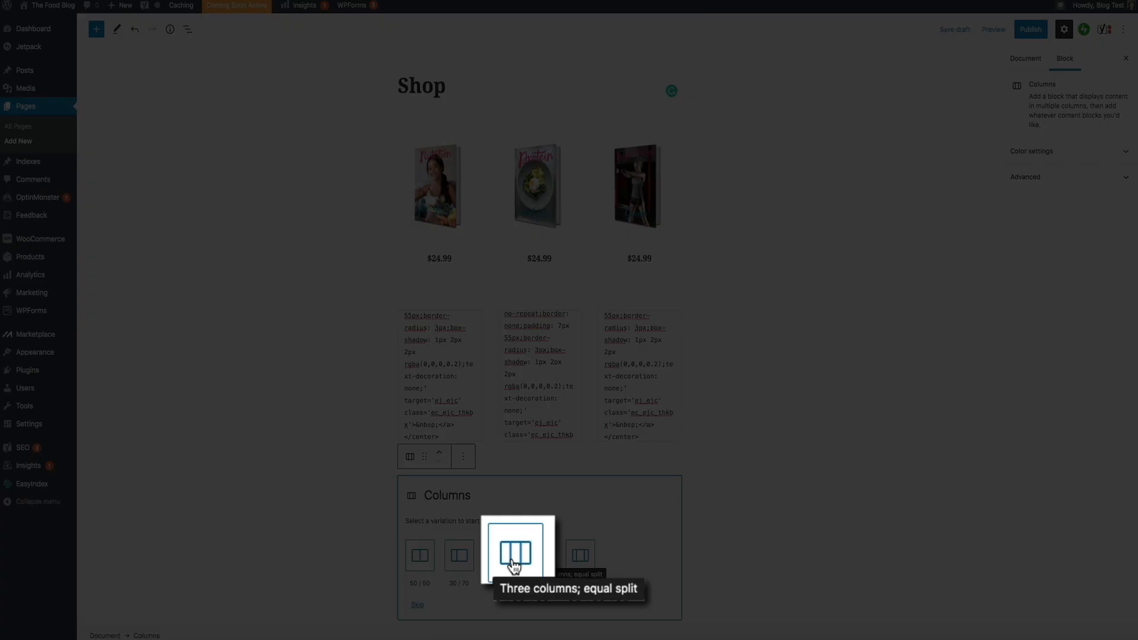
{"action": "left_click", "coordinate": [534, 554]}
Step: Add an Image block to the new row's first column using the media library ebook cover between the Paleo and Veggie covers
{"action": "left_click", "coordinate": [446, 491]}
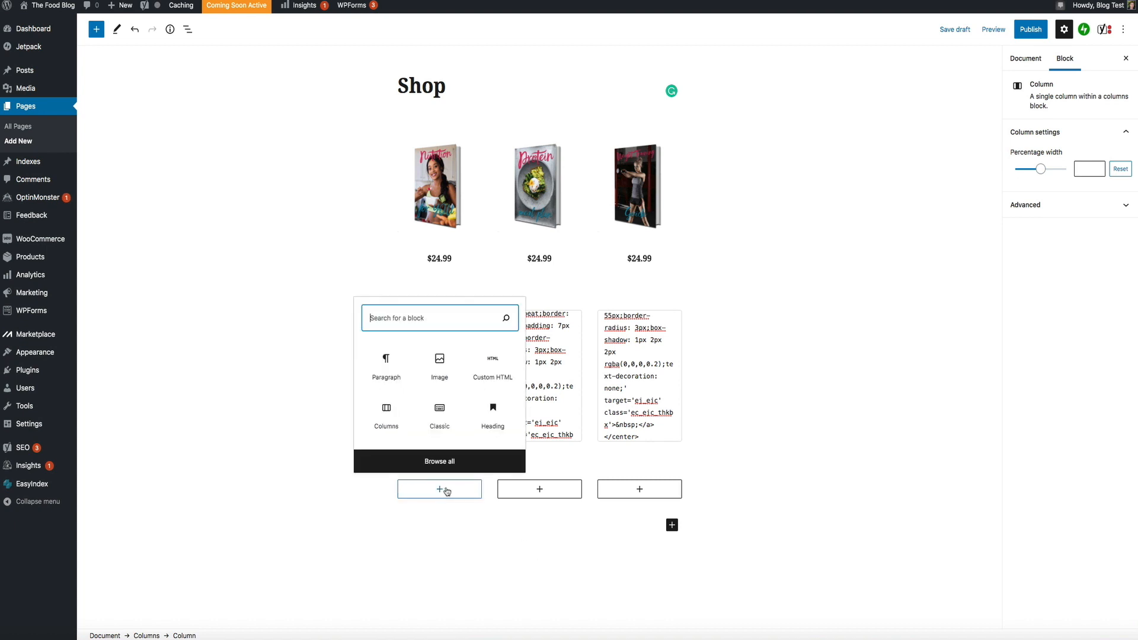
{"action": "left_click", "coordinate": [440, 362]}
{"action": "left_click", "coordinate": [429, 223]}
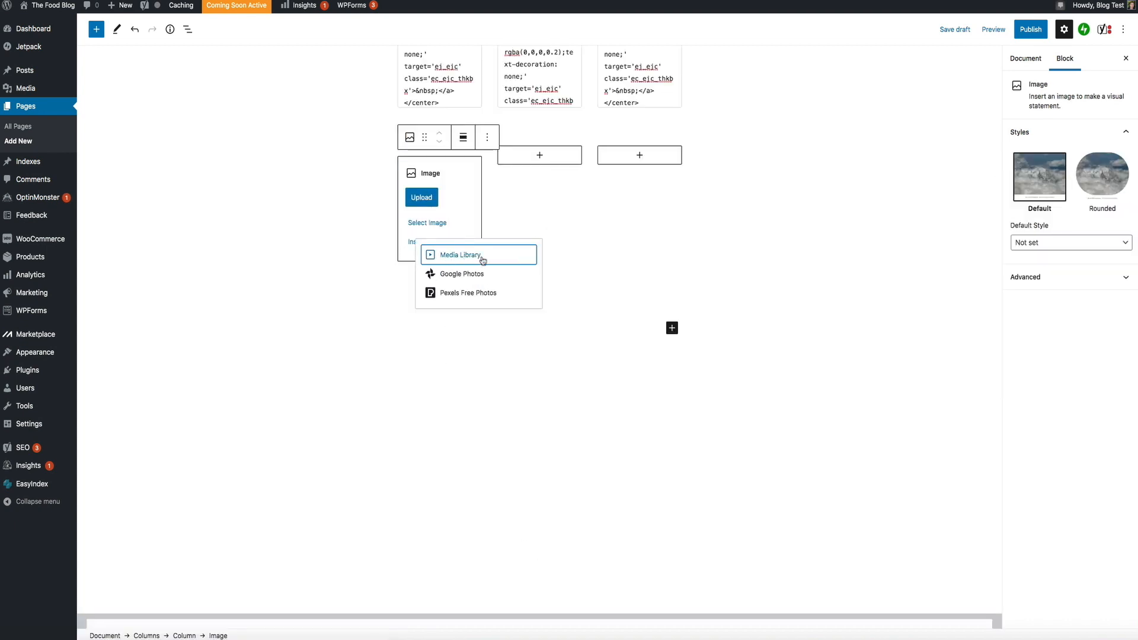
{"action": "left_click", "coordinate": [466, 256]}
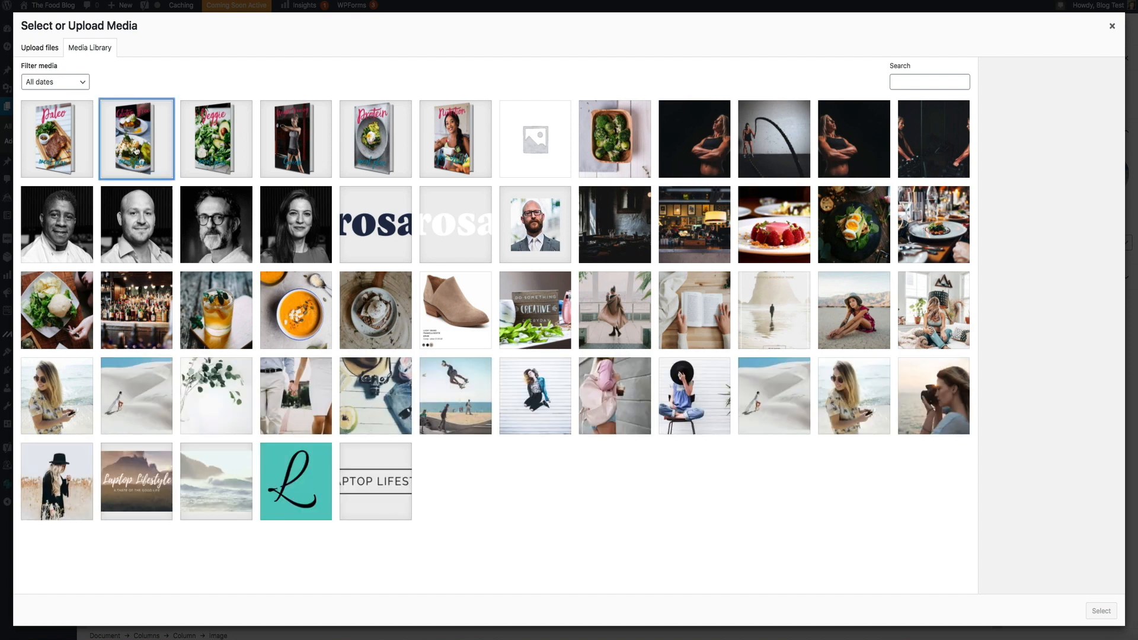
{"action": "left_click", "coordinate": [135, 150]}
{"action": "left_click", "coordinate": [1100, 611]}
{"action": "scroll", "coordinate": [810, 491], "scroll_direction": "up", "scroll_amount": 4}
Step: Add an Image block to the new row's second column with the Paleo ebook cover from the media library
{"action": "left_click", "coordinate": [539, 424]}
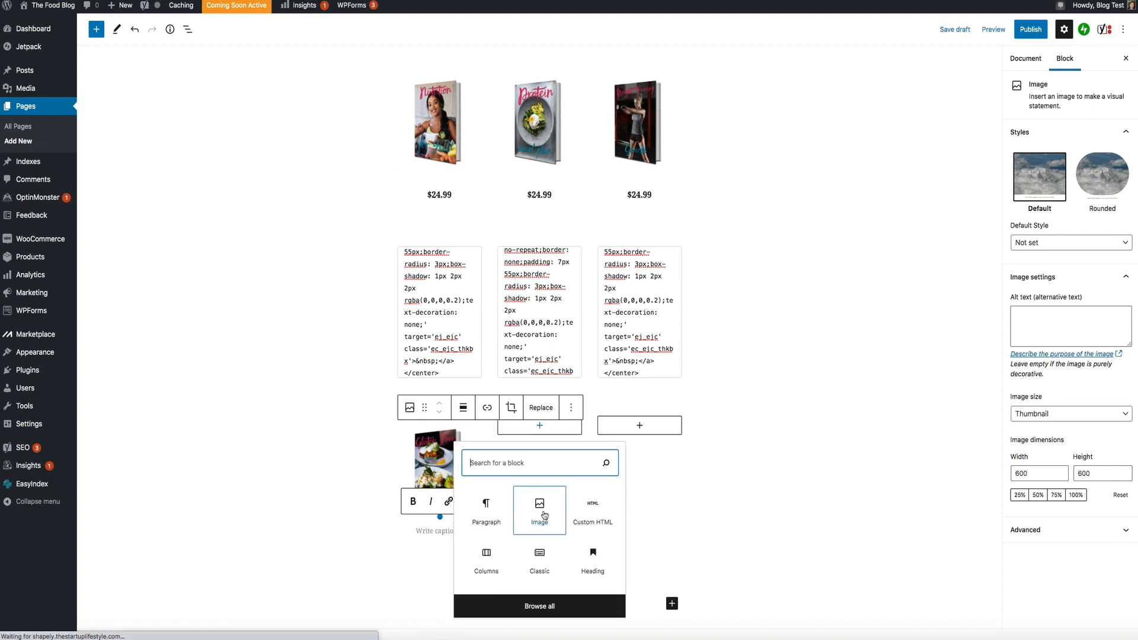
{"action": "left_click", "coordinate": [544, 515]}
{"action": "left_click", "coordinate": [528, 493]}
{"action": "left_click", "coordinate": [586, 525]}
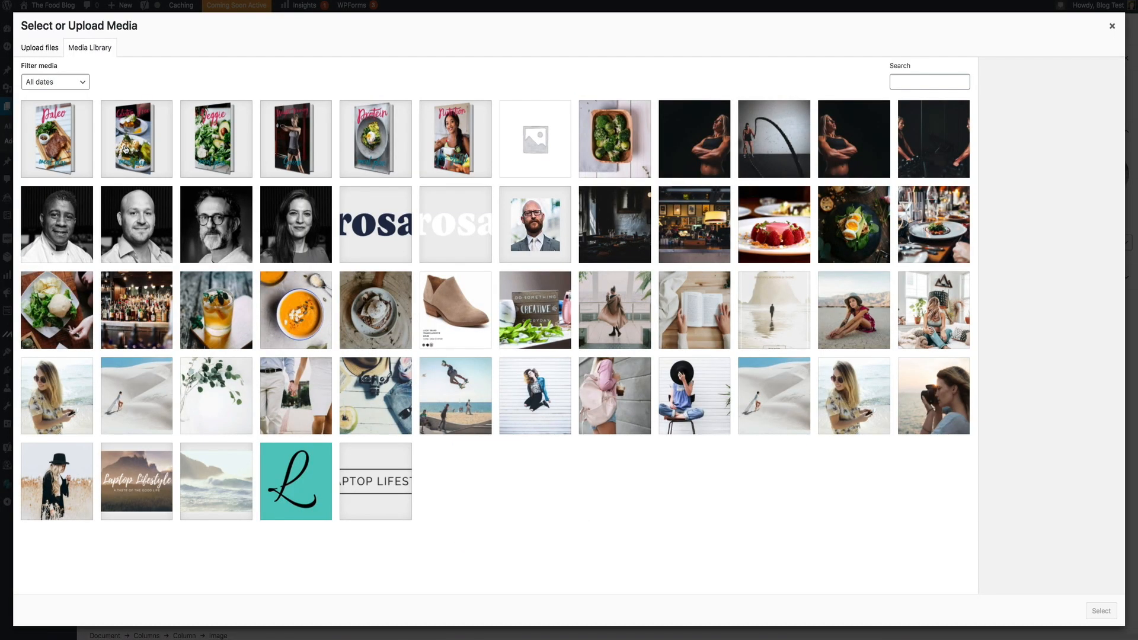
{"action": "left_click", "coordinate": [78, 149]}
{"action": "left_click", "coordinate": [1097, 611]}
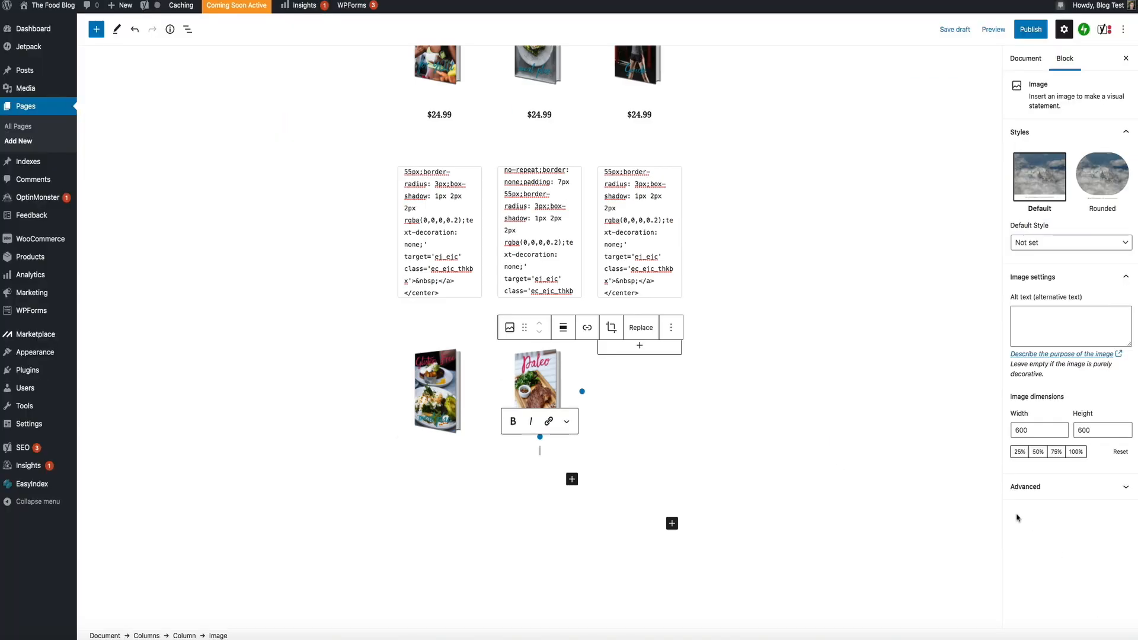
Step: Add an Image block to the new row's third column with the Veggie ebook cover from the media library
{"action": "left_click", "coordinate": [639, 345]}
{"action": "left_click", "coordinate": [637, 431]}
{"action": "left_click", "coordinate": [632, 413]}
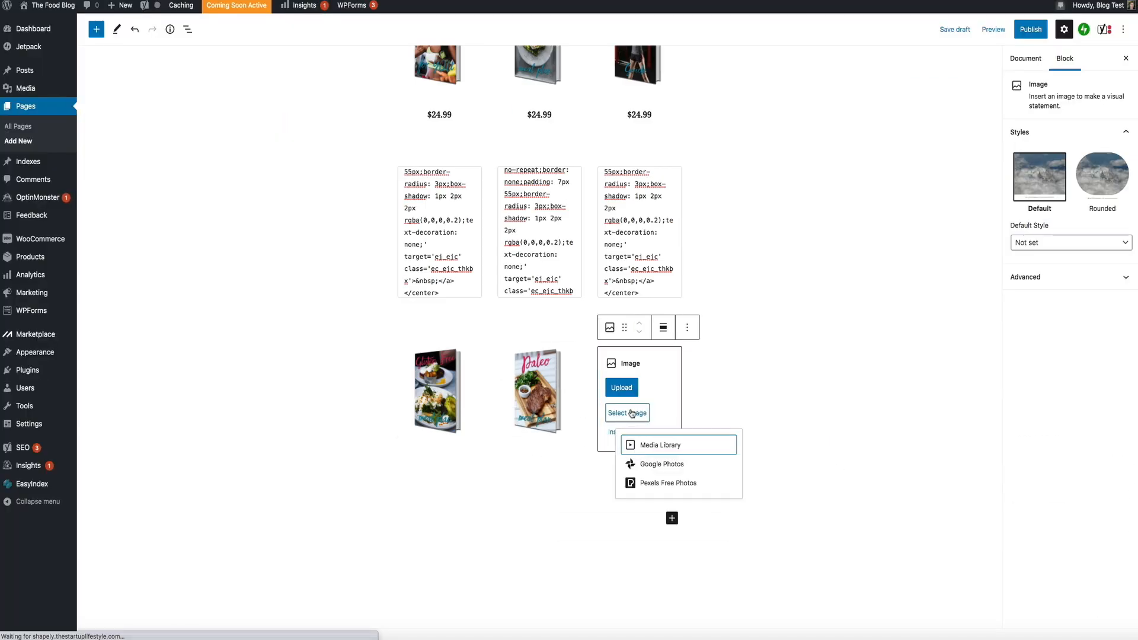
{"action": "left_click", "coordinate": [704, 441]}
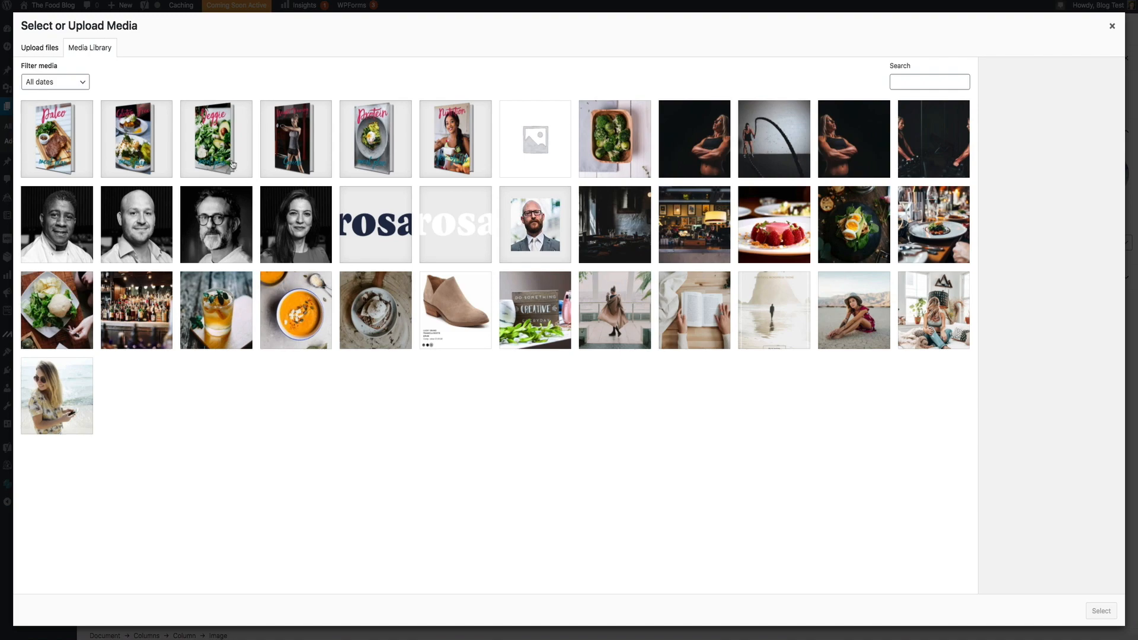
{"action": "left_click", "coordinate": [213, 137]}
{"action": "left_click", "coordinate": [1101, 610]}
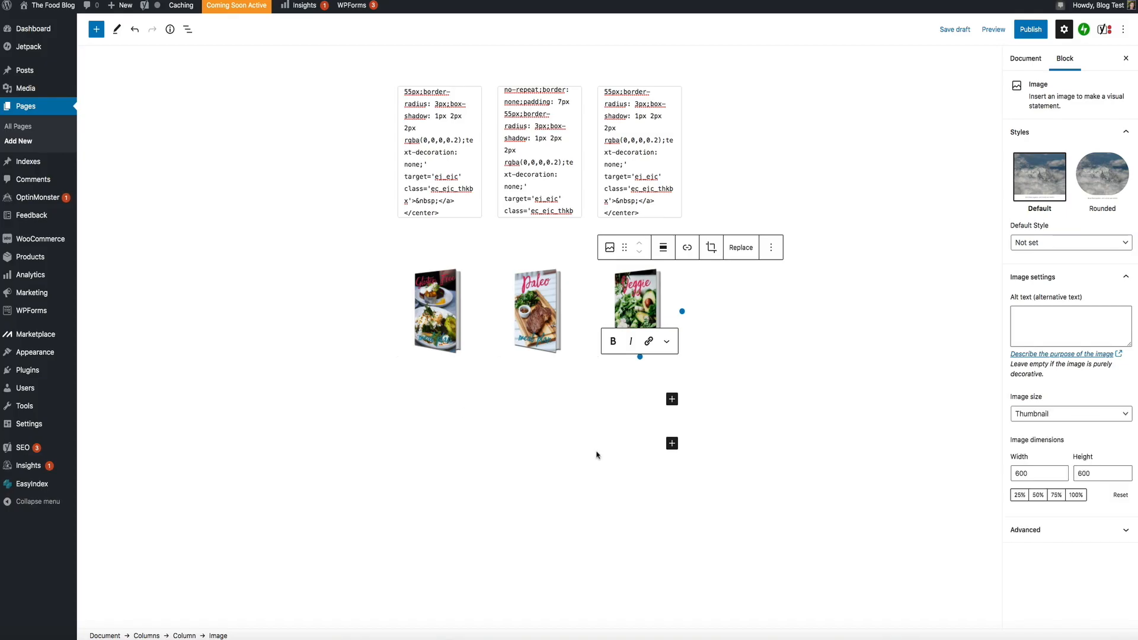
Step: Add the price $24.99 as a bold, centered paragraph under the first cover in the second ebook row
{"action": "left_click", "coordinate": [438, 313]}
{"action": "left_click", "coordinate": [472, 399]}
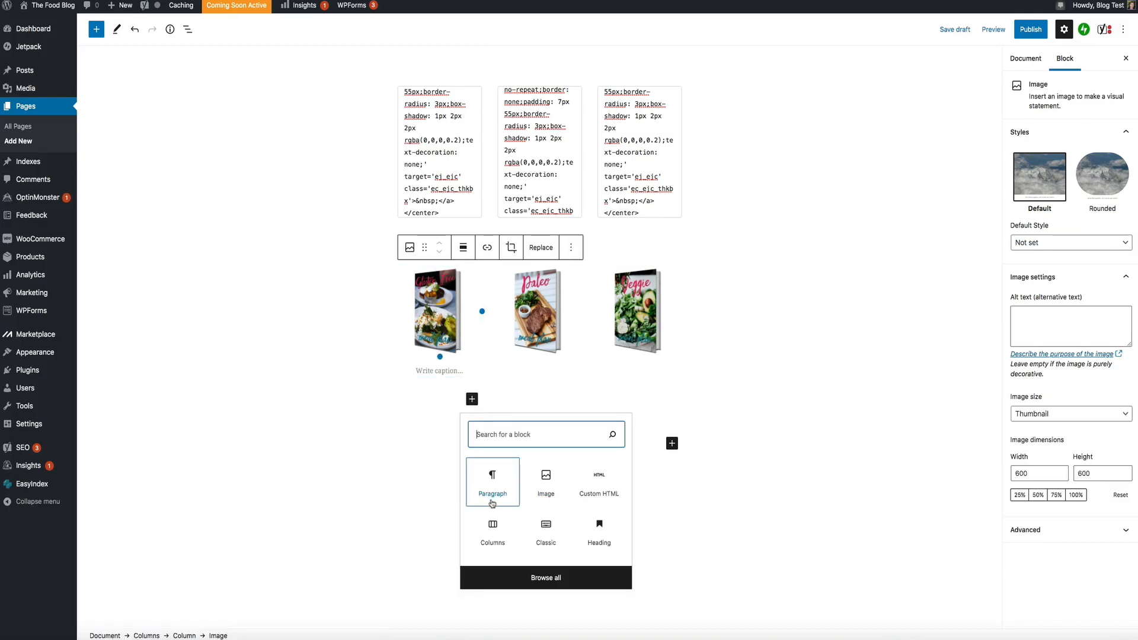
{"action": "left_click", "coordinate": [491, 502]}
{"action": "type", "text": "$24.99"}
{"action": "triple_click", "coordinate": [413, 370]}
{"action": "left_click", "coordinate": [462, 345]}
{"action": "left_click", "coordinate": [521, 399]}
Step: Add a bold, centered $24.99 price paragraph under the Paleo cover
{"action": "left_click", "coordinate": [541, 371]}
{"action": "left_click", "coordinate": [571, 371]}
{"action": "left_click", "coordinate": [592, 462]}
{"action": "type", "text": "$24.99"}
{"action": "triple_click", "coordinate": [518, 371]}
{"action": "left_click", "coordinate": [586, 345]}
{"action": "left_click", "coordinate": [563, 345]}
{"action": "left_click", "coordinate": [587, 386]}
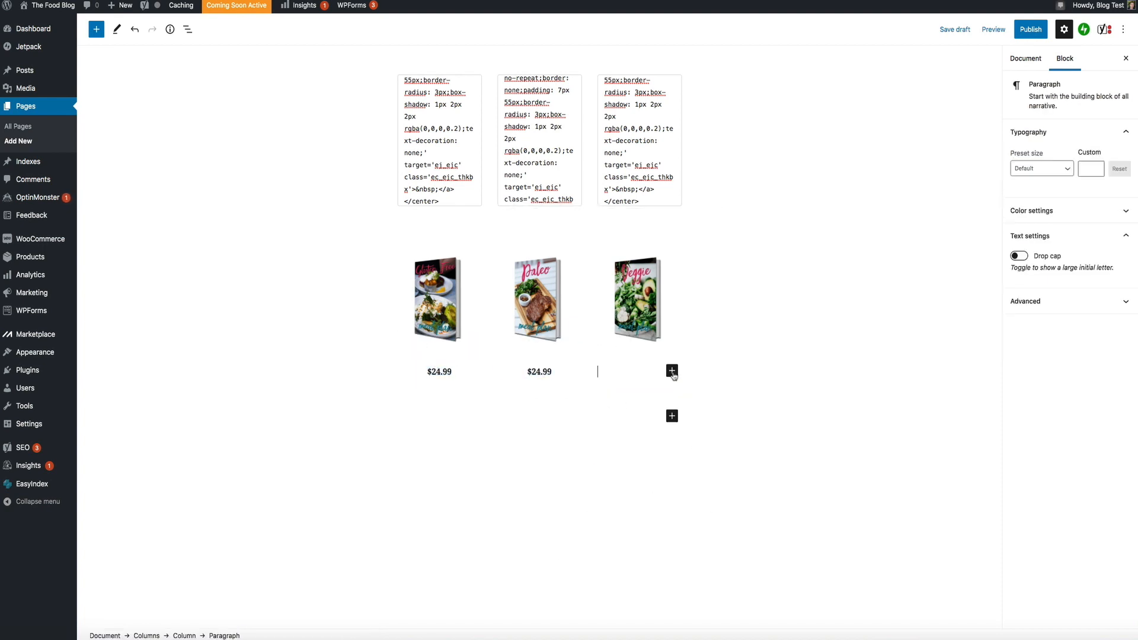
Step: Enter $24.99 under the Veggie cover and format it as bold, centered text
{"action": "type", "text": "$24.99"}
{"action": "triple_click", "coordinate": [609, 372]}
{"action": "left_click", "coordinate": [662, 345]}
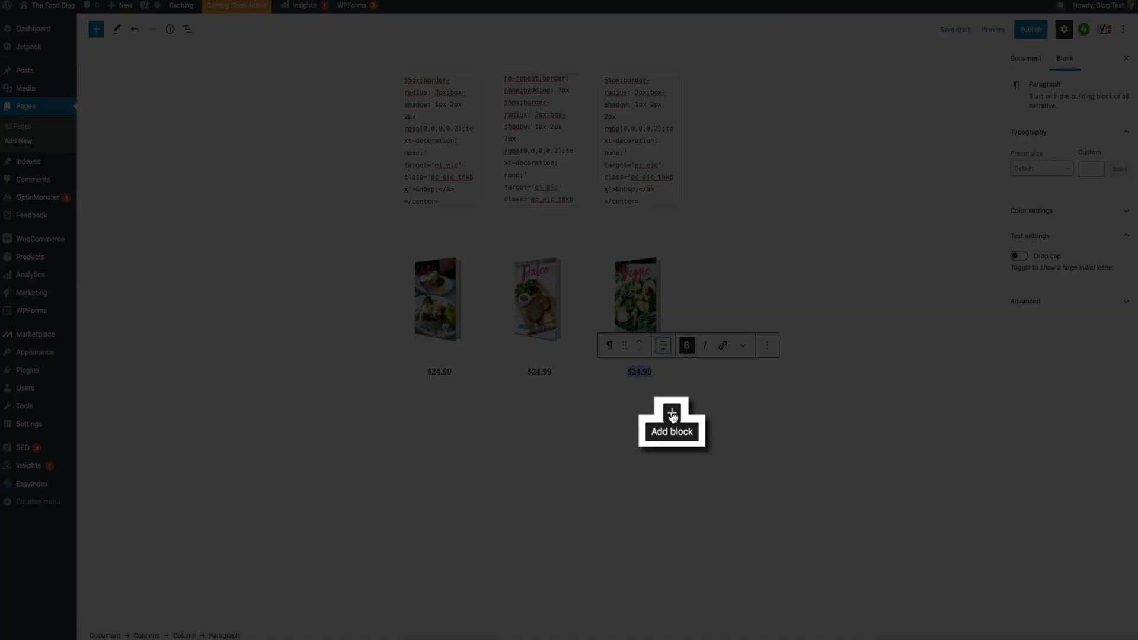
Step: Insert another three-column block with equal columns beneath the second row of ebook prices
{"action": "left_click", "coordinate": [672, 416]}
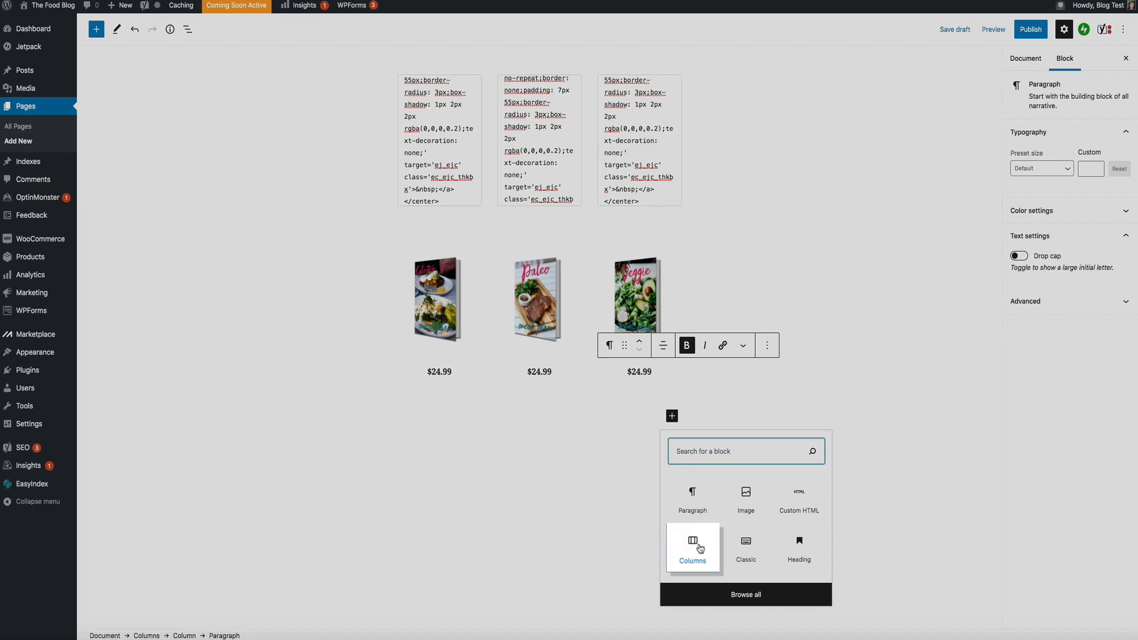
{"action": "left_click", "coordinate": [693, 542]}
{"action": "left_click", "coordinate": [519, 485]}
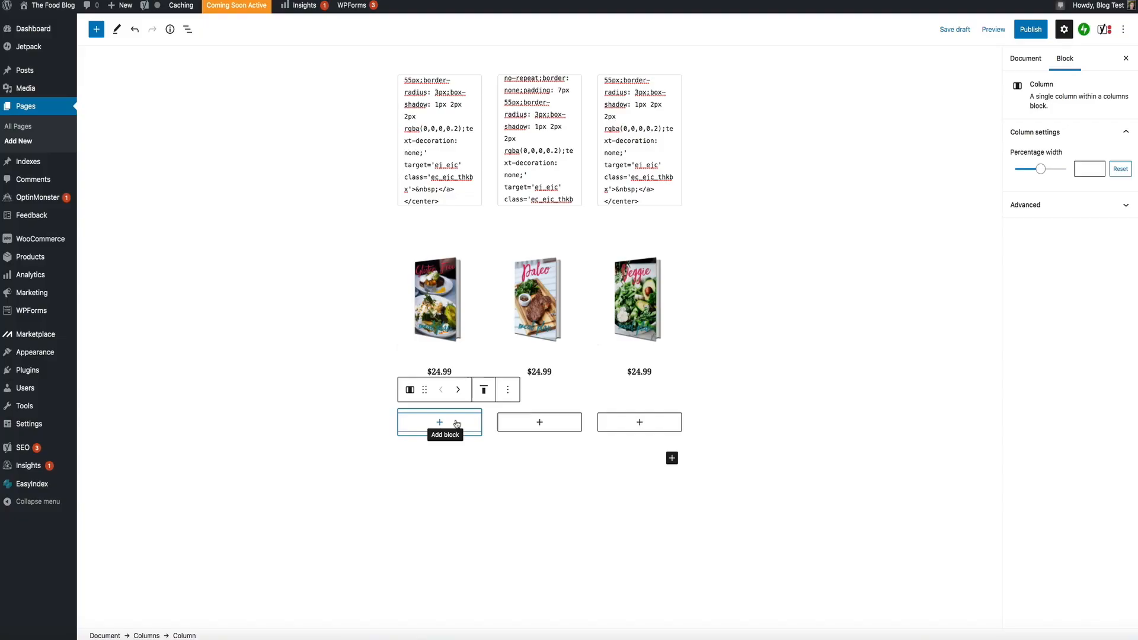
Step: Add an empty Custom HTML block to each of the three columns below the second row of prices
{"action": "left_click", "coordinate": [456, 424]}
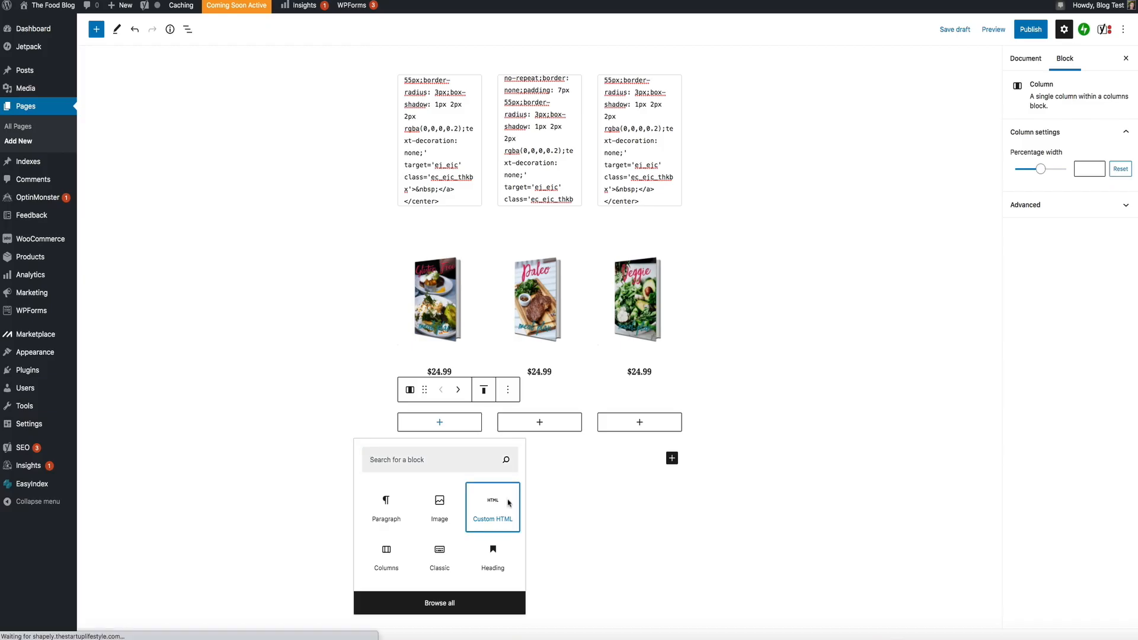
{"action": "left_click", "coordinate": [506, 501]}
{"action": "left_click", "coordinate": [565, 427]}
{"action": "left_click", "coordinate": [601, 502]}
{"action": "left_click", "coordinate": [648, 428]}
{"action": "left_click", "coordinate": [678, 504]}
Step: Copy the Add To Cart button code for the Nutrition Guide product from the E-junkie button codes page
{"action": "left_click", "coordinate": [447, 187]}
{"action": "key", "text": "super+a"}
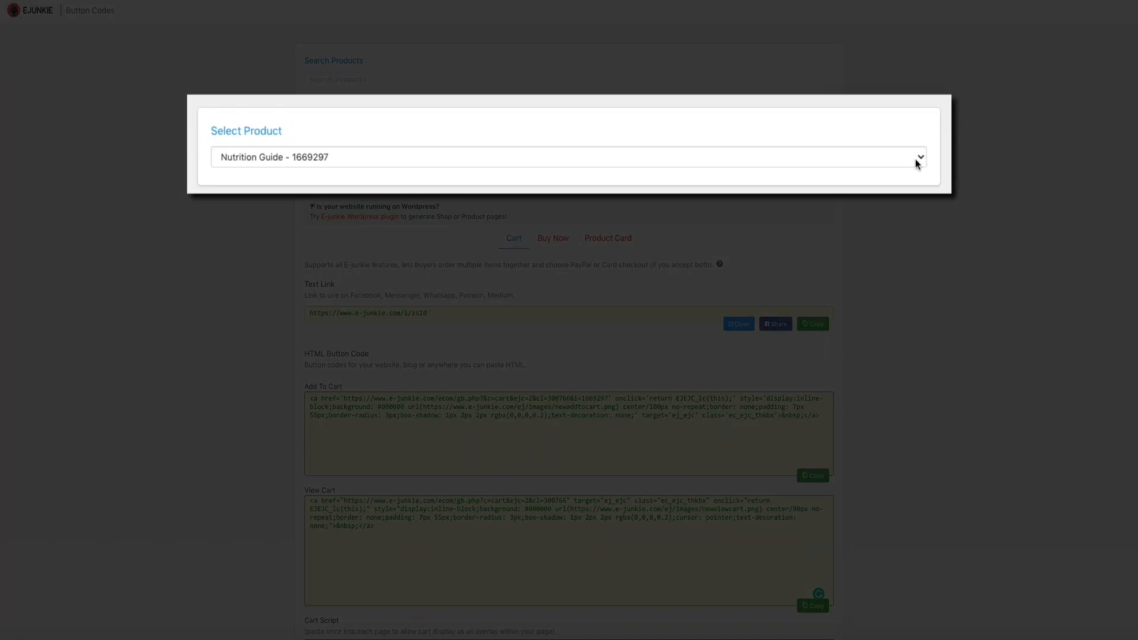
{"action": "left_click", "coordinate": [829, 153]}
{"action": "left_click", "coordinate": [894, 159]}
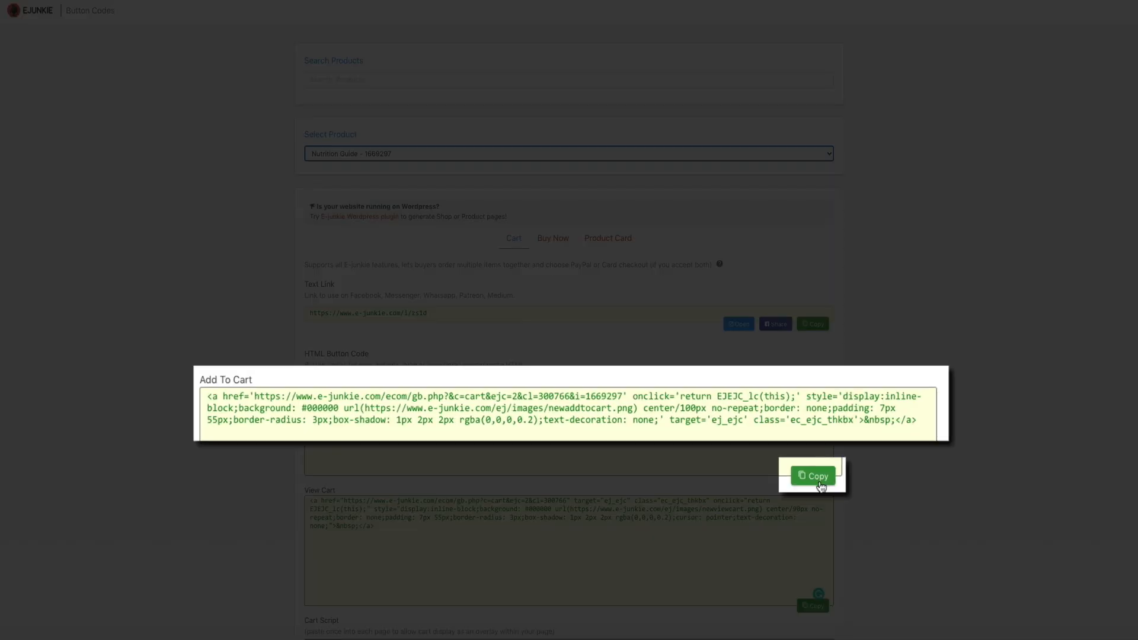
{"action": "left_click", "coordinate": [820, 476]}
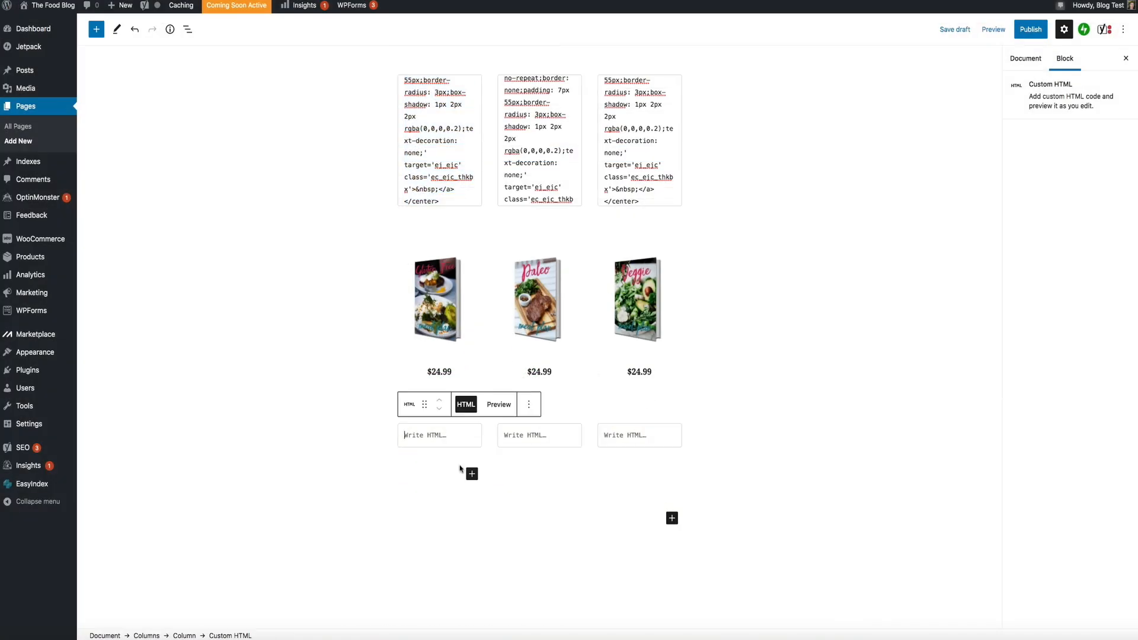
Step: Paste the centered Add To Cart code into all three Custom HTML blocks below the second row of prices
{"action": "key", "text": "super+v"}
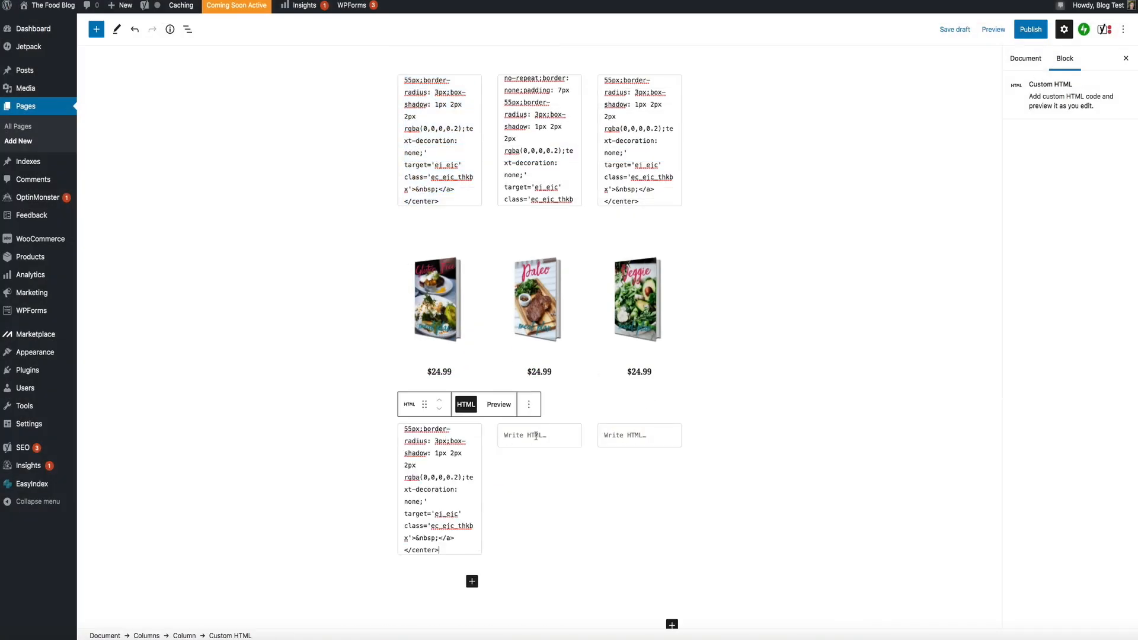
{"action": "left_click", "coordinate": [538, 436]}
{"action": "key", "text": "super+v"}
{"action": "left_click", "coordinate": [629, 434]}
{"action": "key", "text": "super+v"}
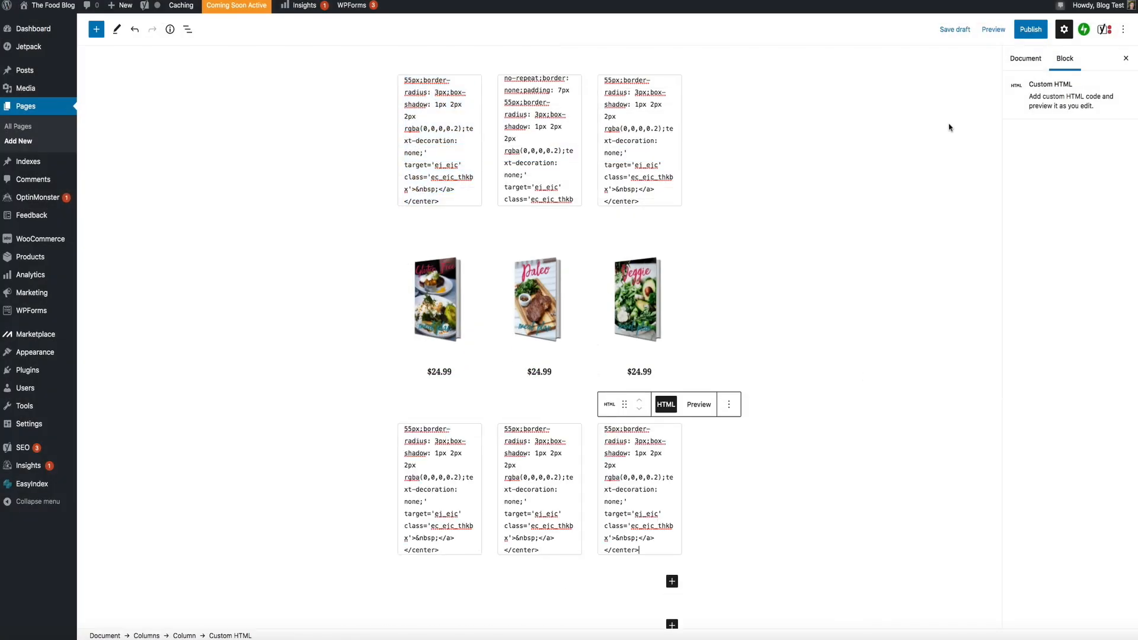
Step: Preview the Shop page in a new tab to check both rows of ebooks and their buttons
{"action": "left_click", "coordinate": [991, 32]}
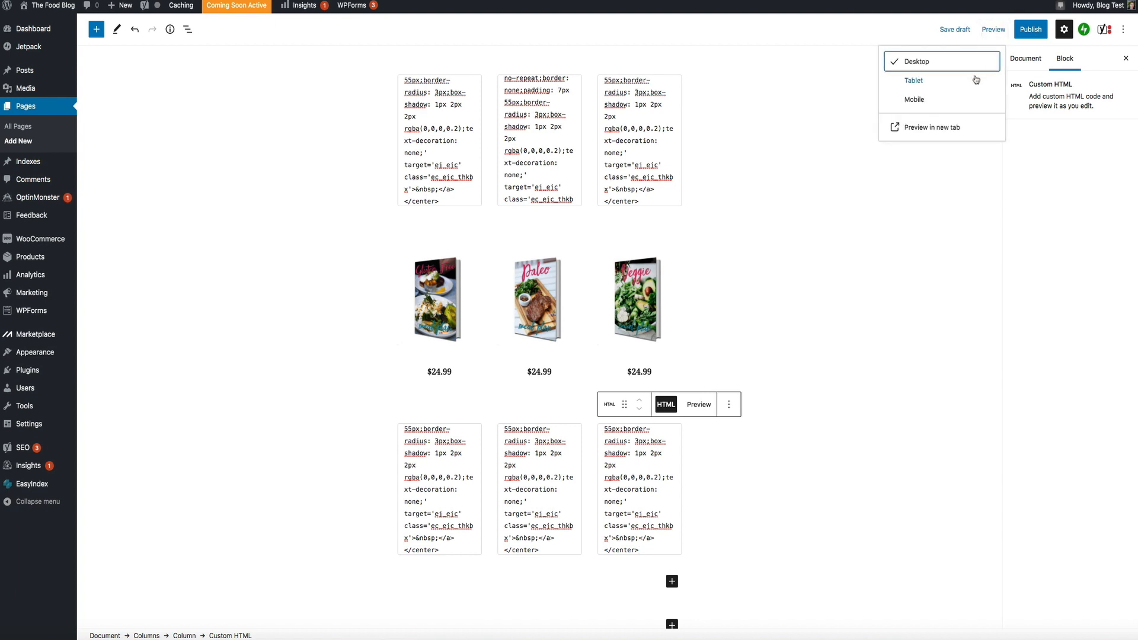
{"action": "left_click", "coordinate": [913, 128]}
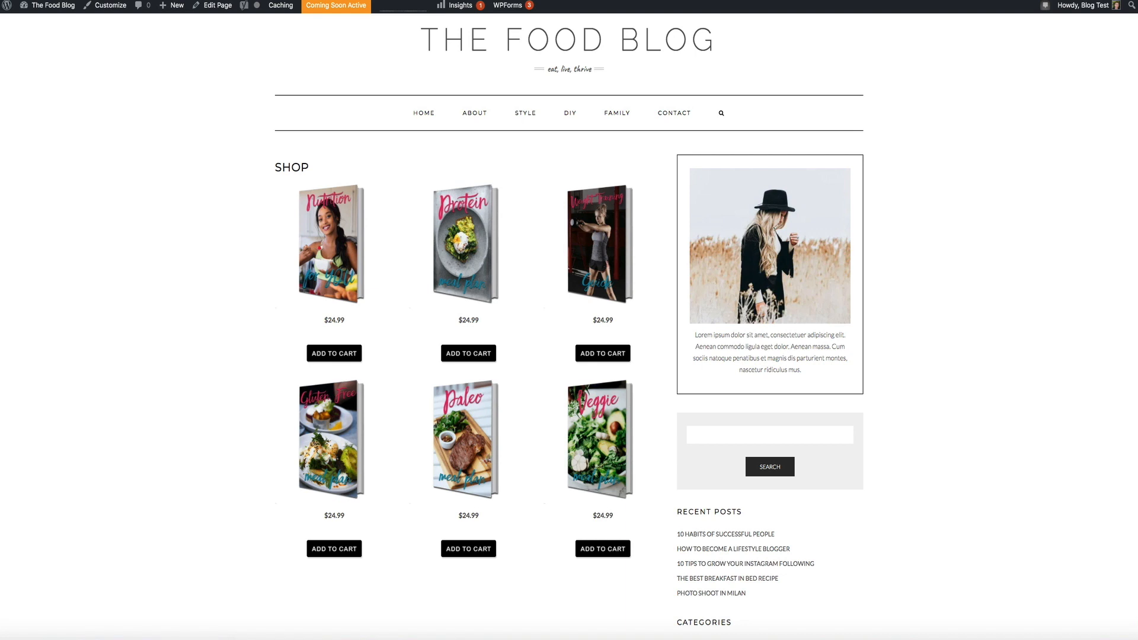
{"action": "scroll", "coordinate": [881, 235], "scroll_direction": "up", "scroll_amount": 1}
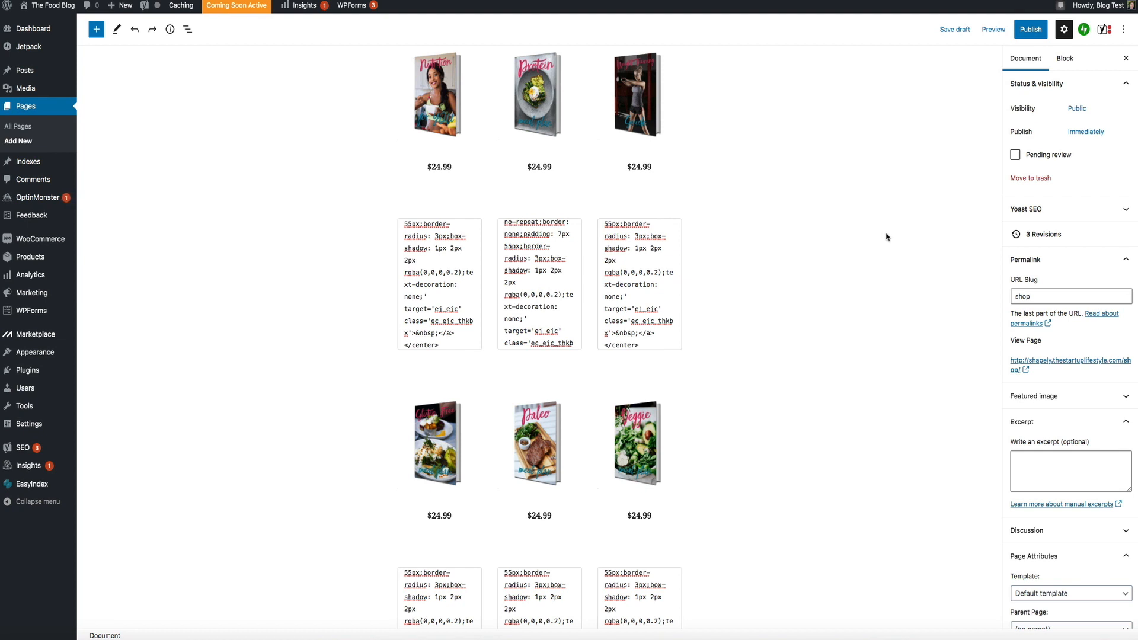
Step: Insert a Spacer block between the two ebook rows and reduce its height to about 41 pixels
{"action": "mouse_move", "coordinate": [540, 378]}
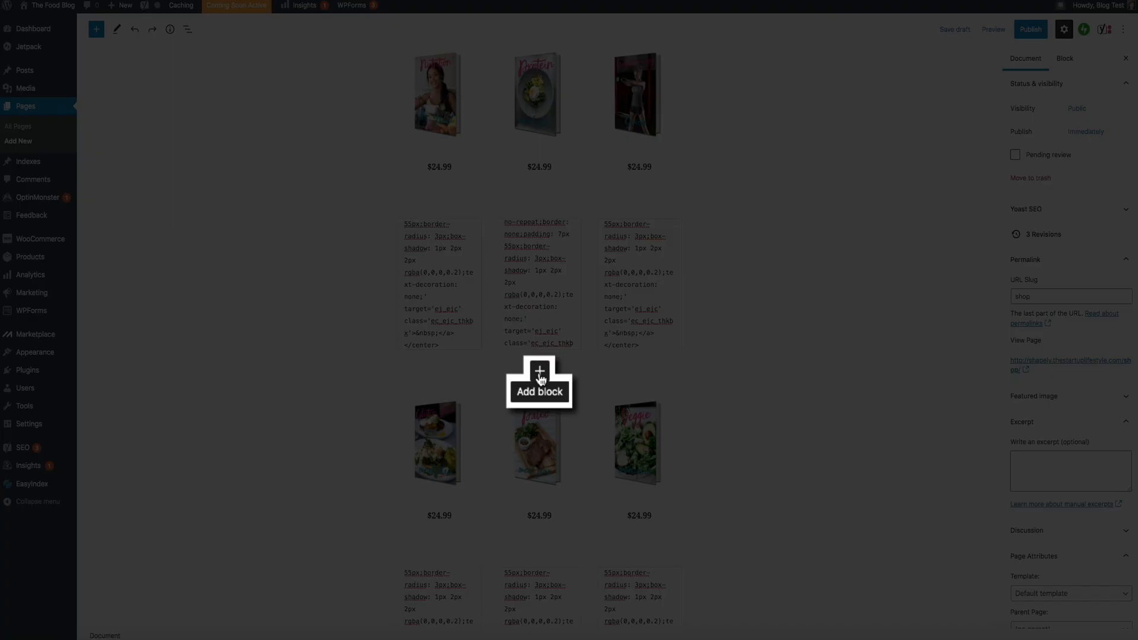
{"action": "left_click", "coordinate": [539, 376]}
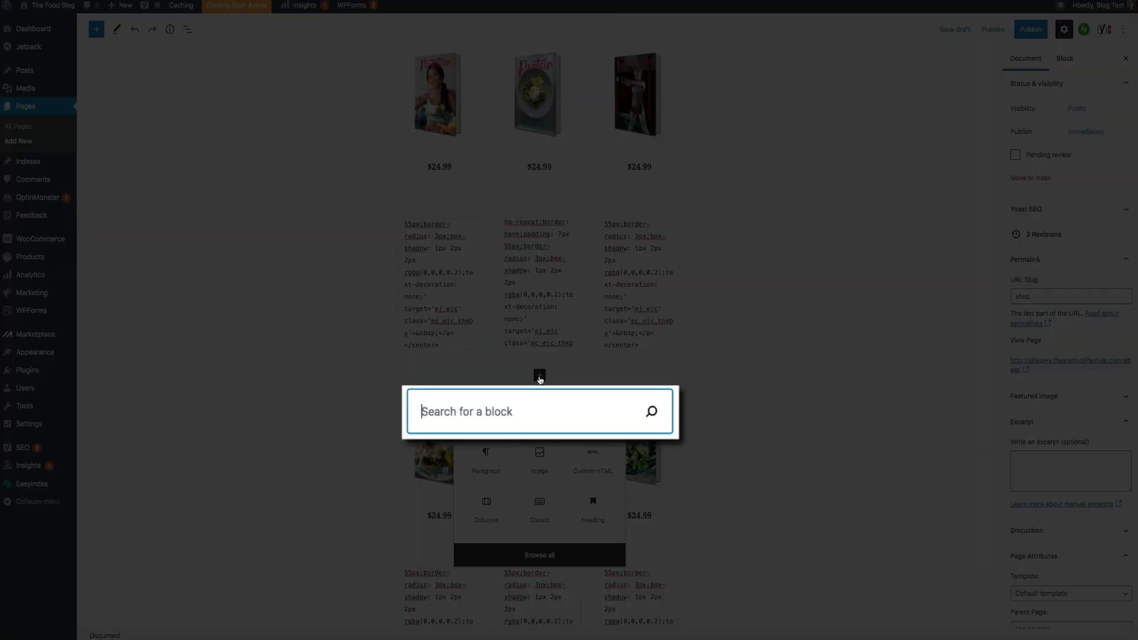
{"action": "type", "text": "spacer"}
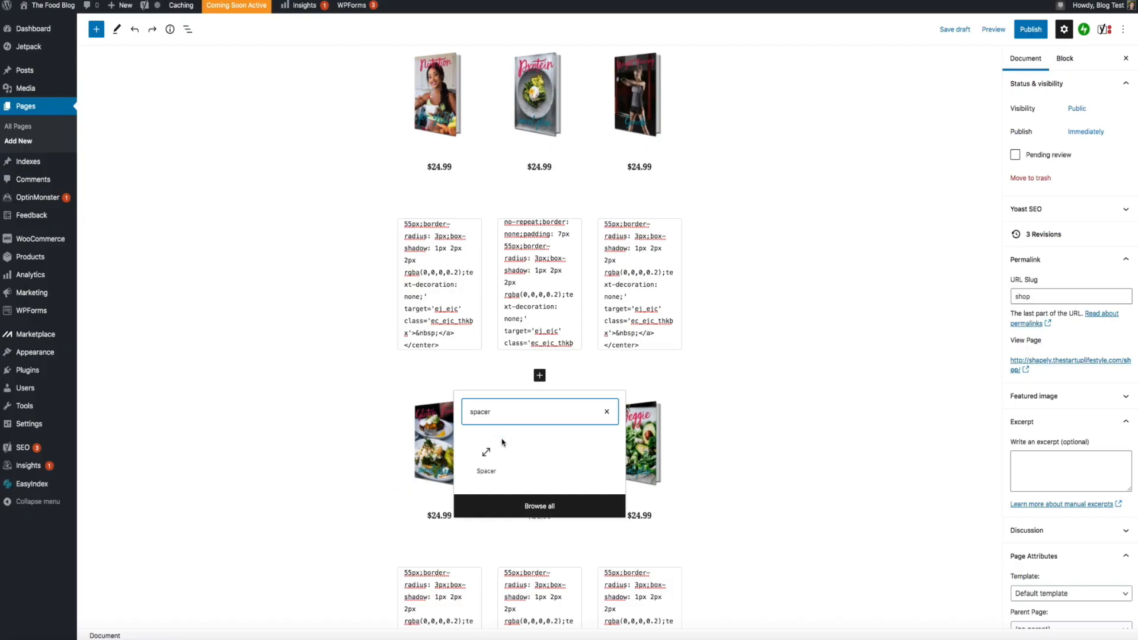
{"action": "left_click", "coordinate": [483, 454]}
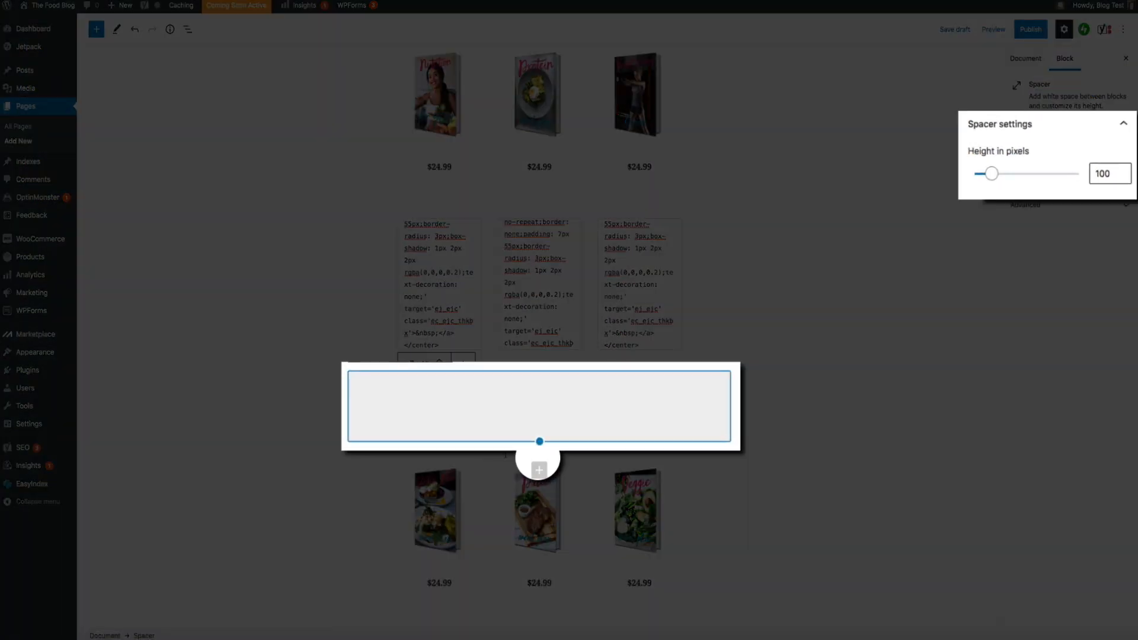
{"action": "left_click_drag", "start_coordinate": [539, 443], "coordinate": [540, 405]}
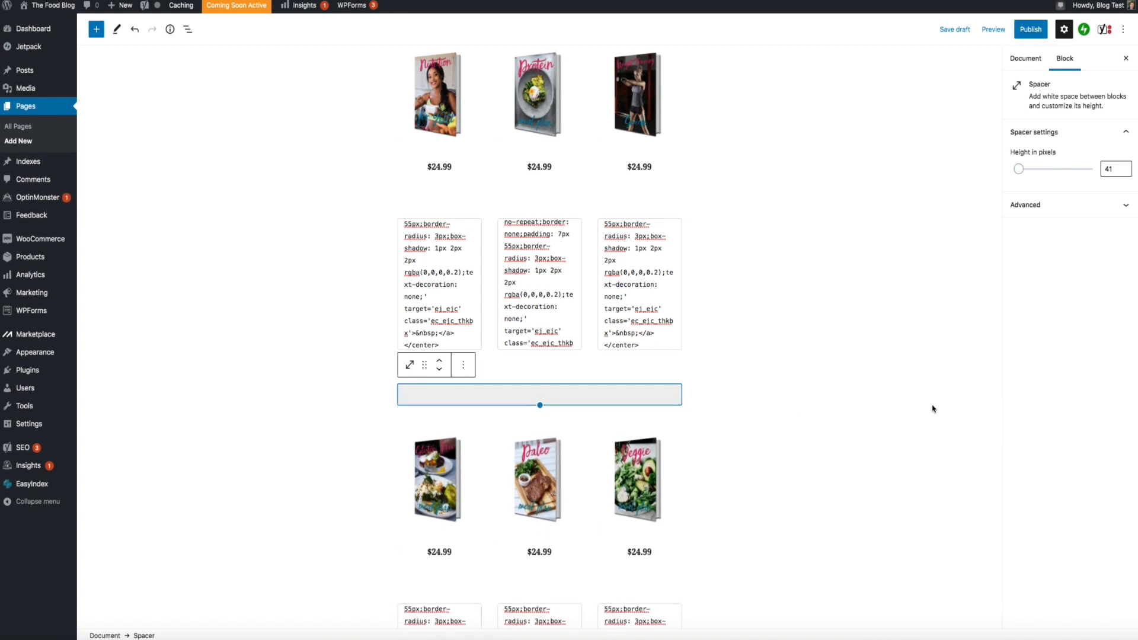
Step: Preview the Shop page in a new tab and test the Nutrition and Protein Add To Cart buttons, returning to shopping after each
{"action": "left_click", "coordinate": [993, 29]}
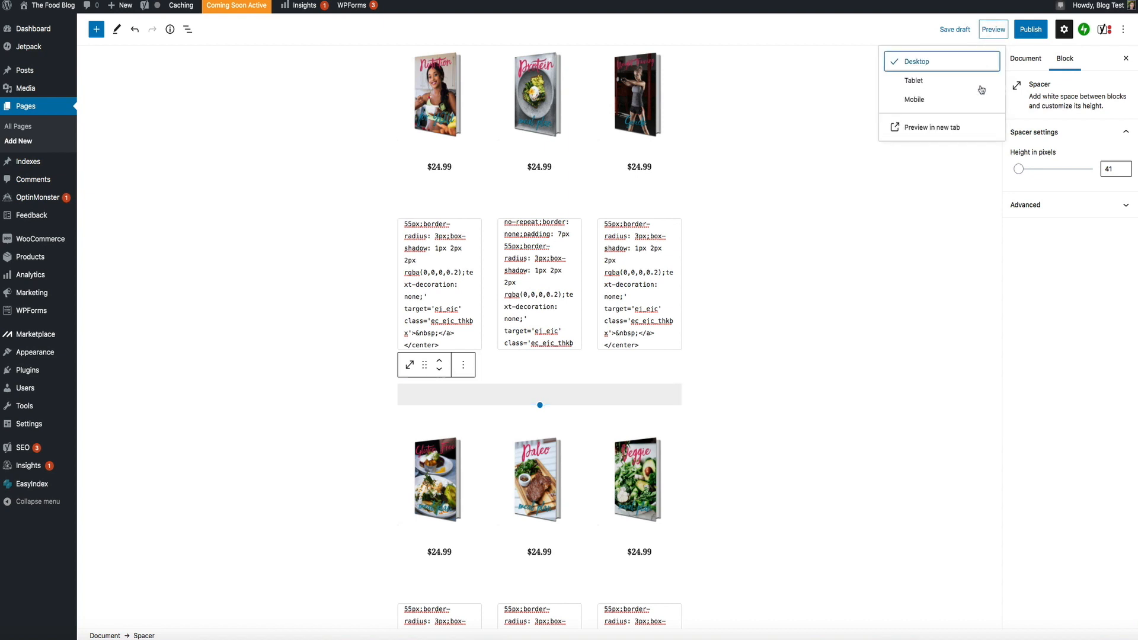
{"action": "left_click", "coordinate": [938, 133]}
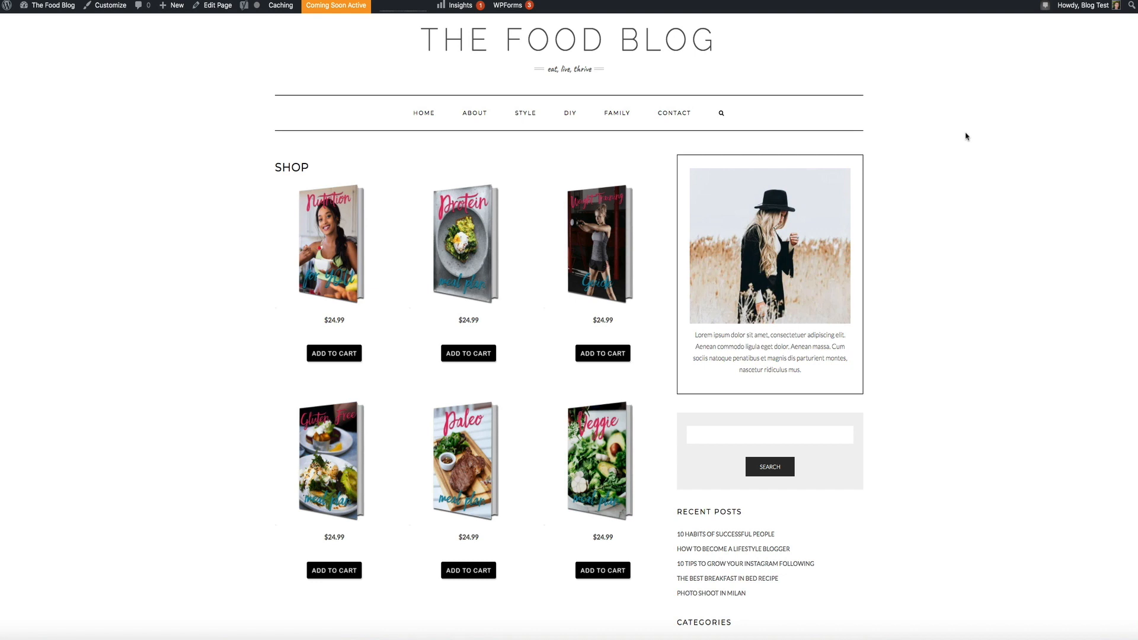
{"action": "left_click", "coordinate": [330, 355]}
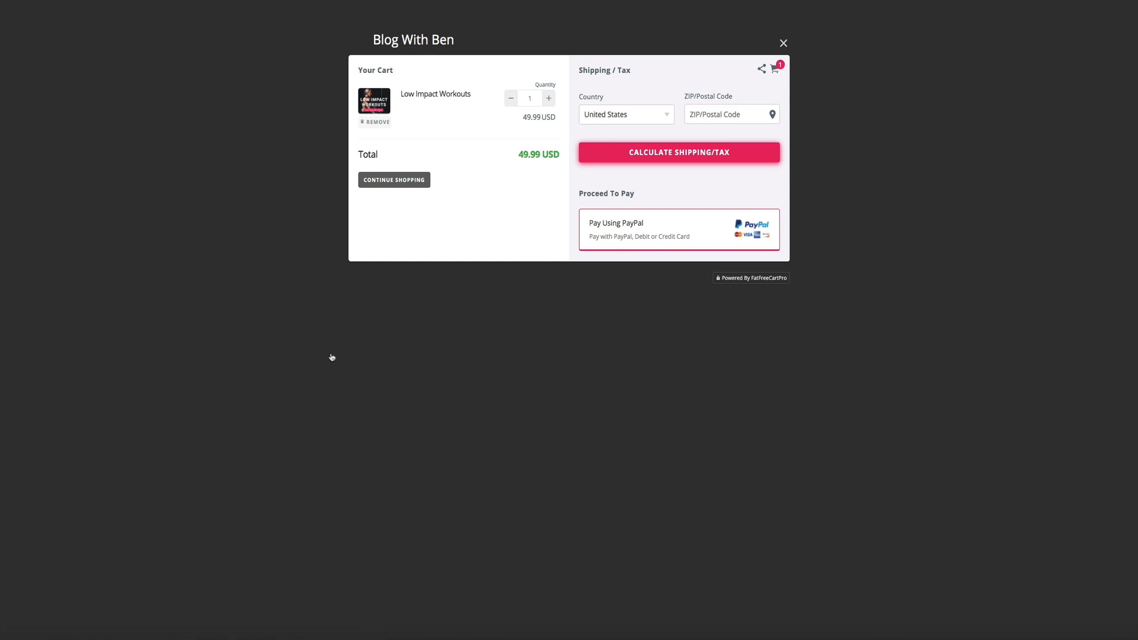
{"action": "left_click", "coordinate": [392, 185]}
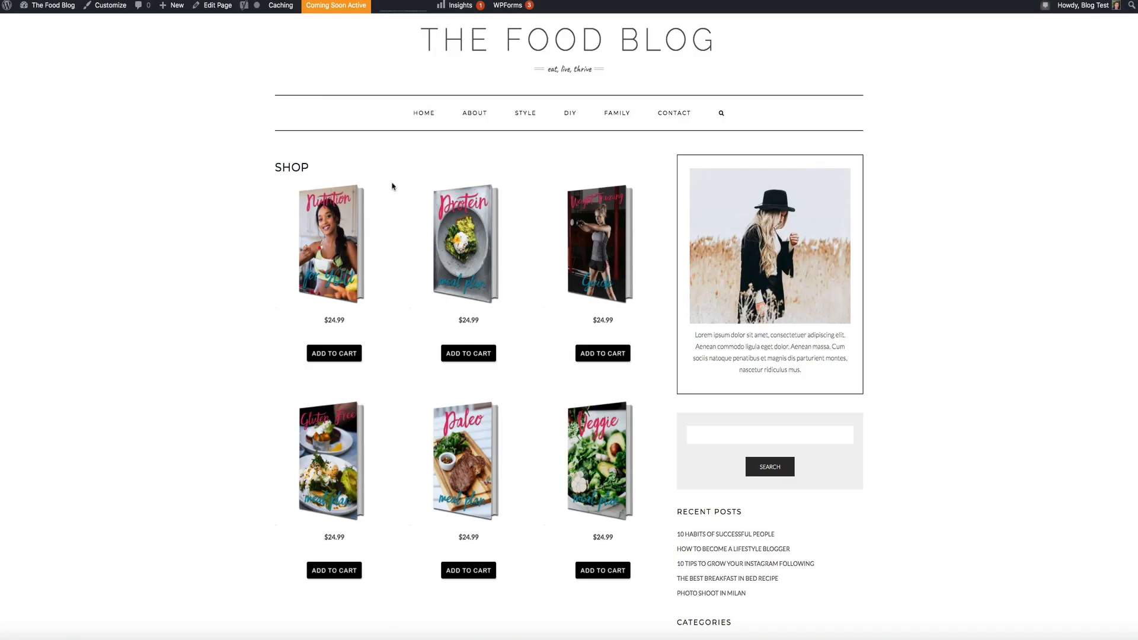
{"action": "left_click", "coordinate": [468, 356]}
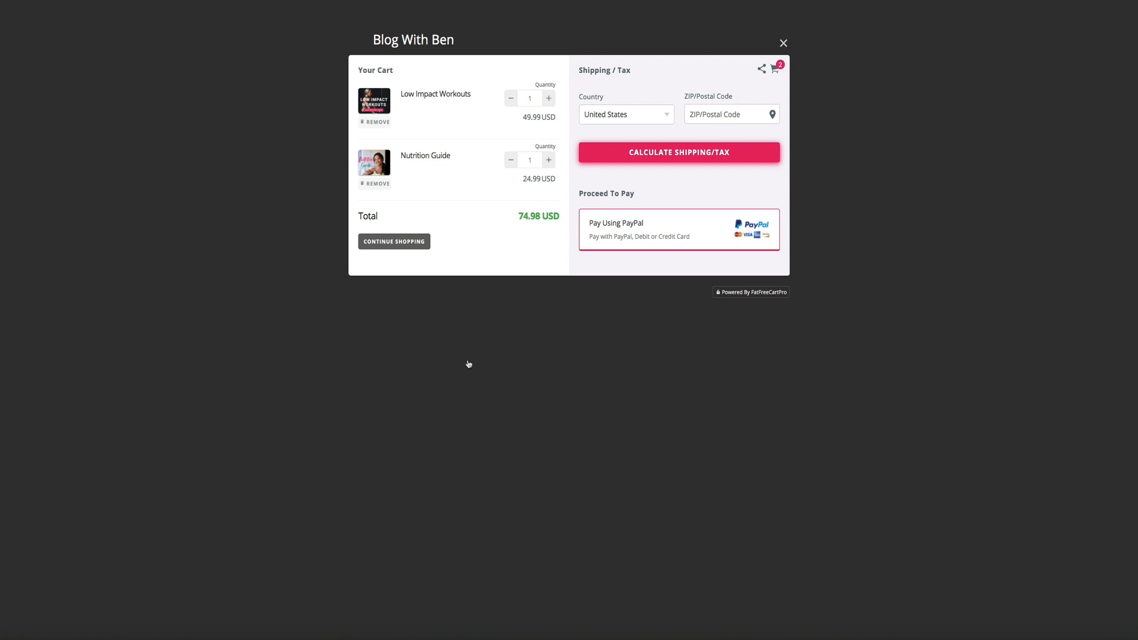
{"action": "left_click", "coordinate": [395, 243]}
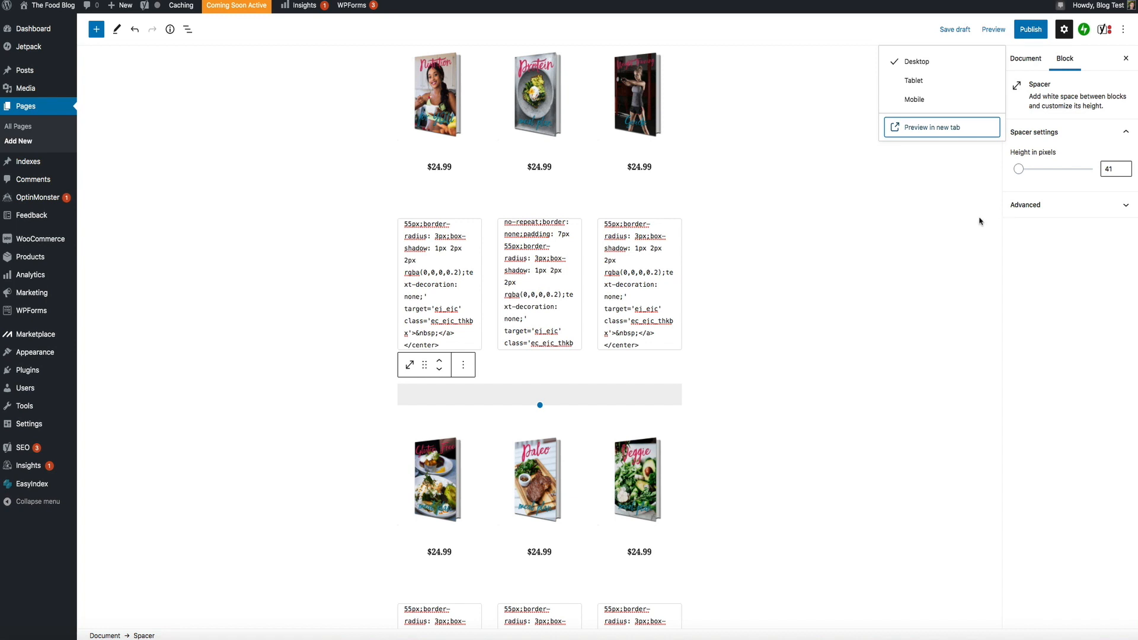
Step: Close the preview options and publish the Shop page
{"action": "left_click", "coordinate": [979, 220]}
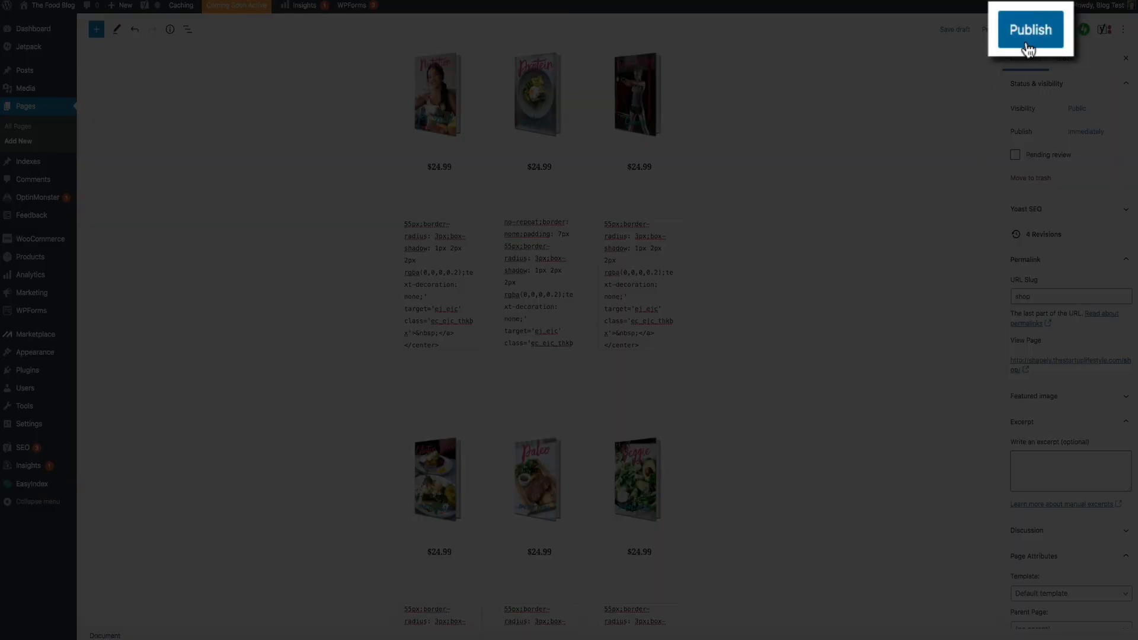
{"action": "left_click", "coordinate": [1029, 39]}
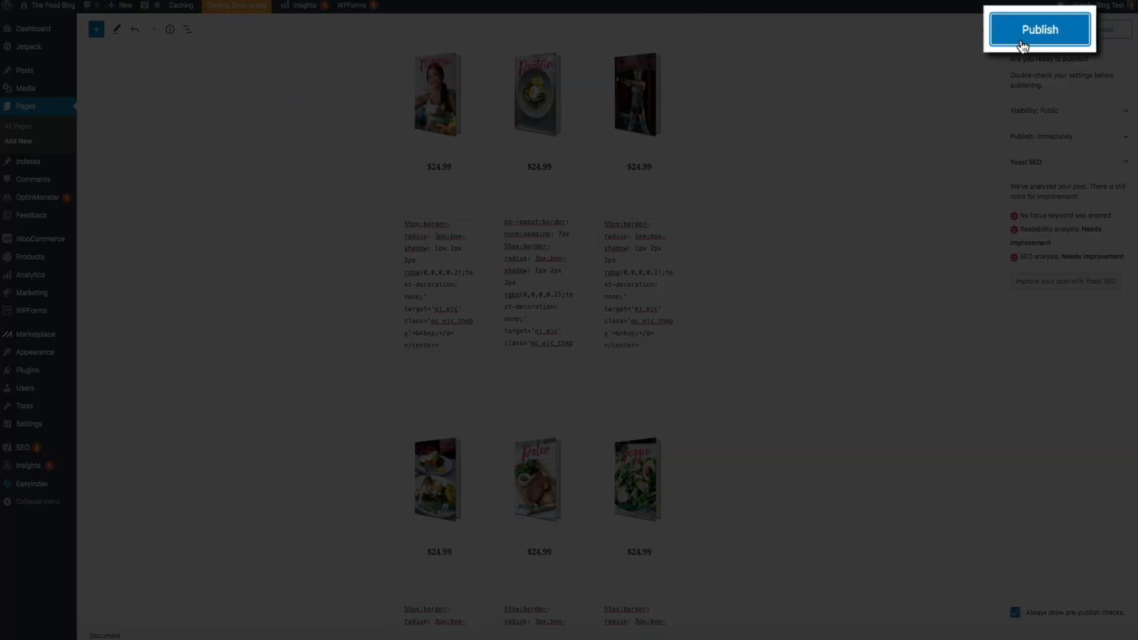
{"action": "left_click", "coordinate": [1021, 41]}
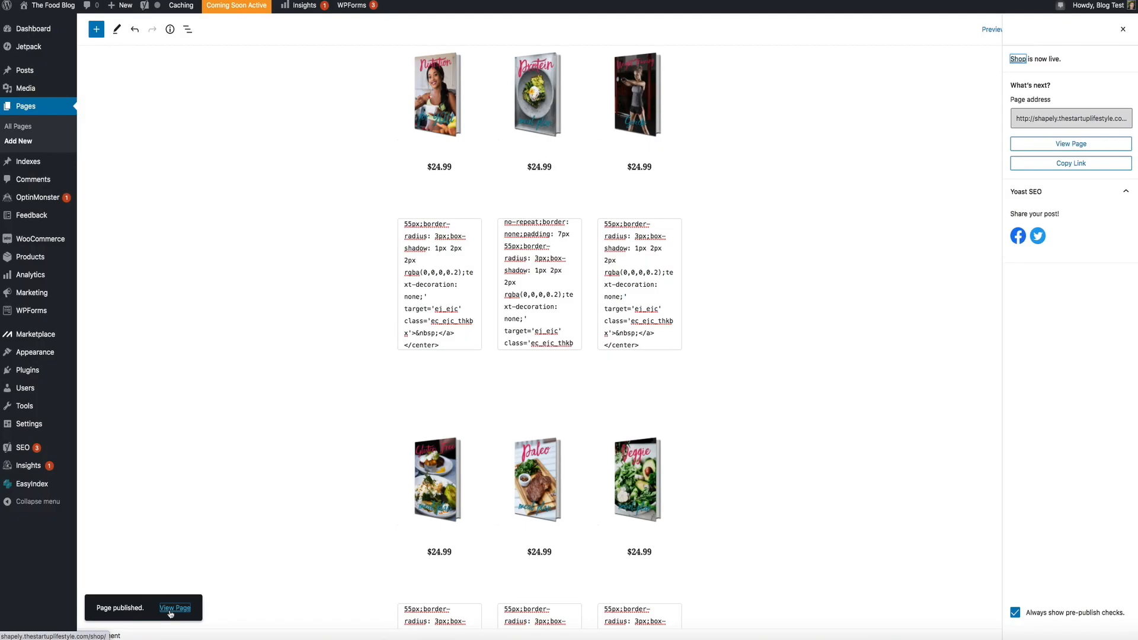
Step: View the published page and try the Shop and Cart links in the site's navigation menu
{"action": "left_click", "coordinate": [170, 611]}
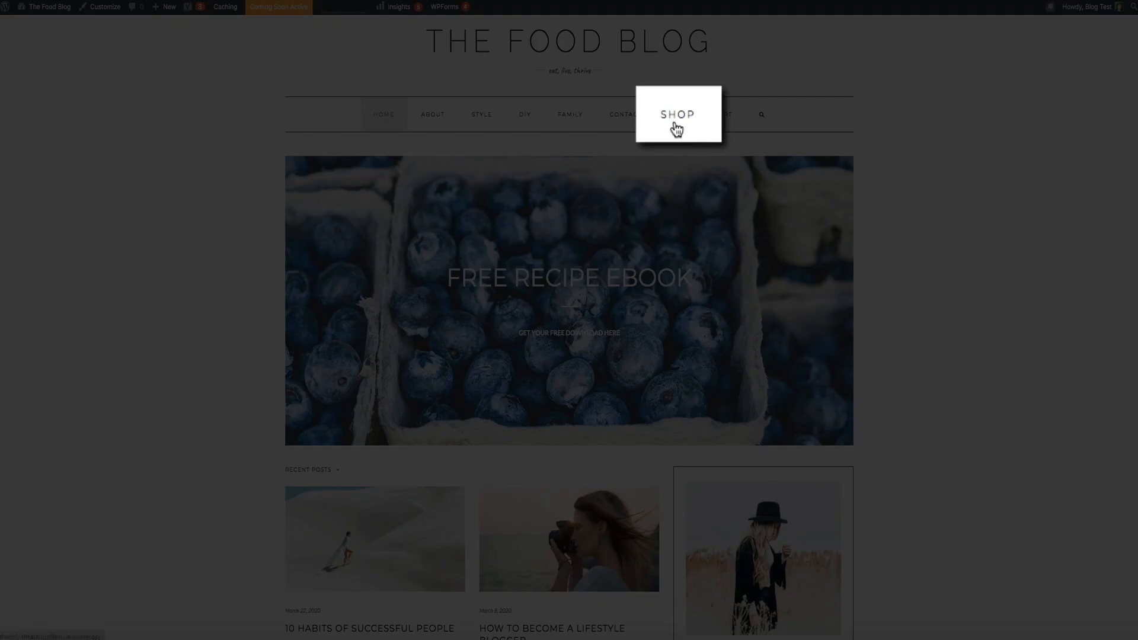
{"action": "left_click", "coordinate": [676, 127]}
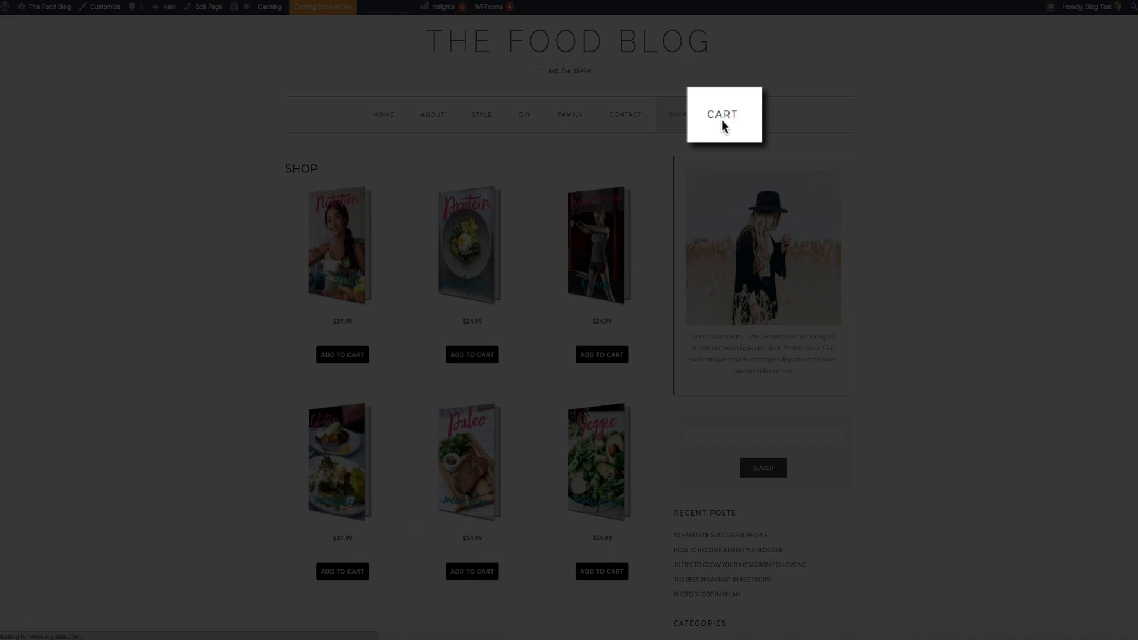
{"action": "left_click", "coordinate": [724, 127]}
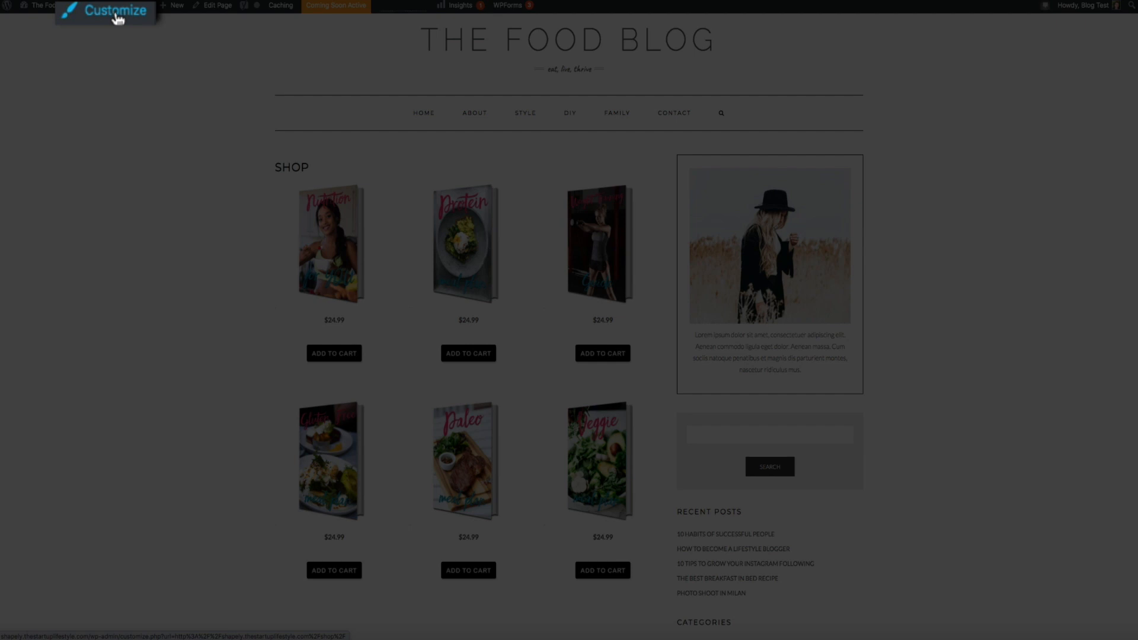
Step: Open the site's Primary Menu for editing in the theme customizer
{"action": "left_click", "coordinate": [118, 18]}
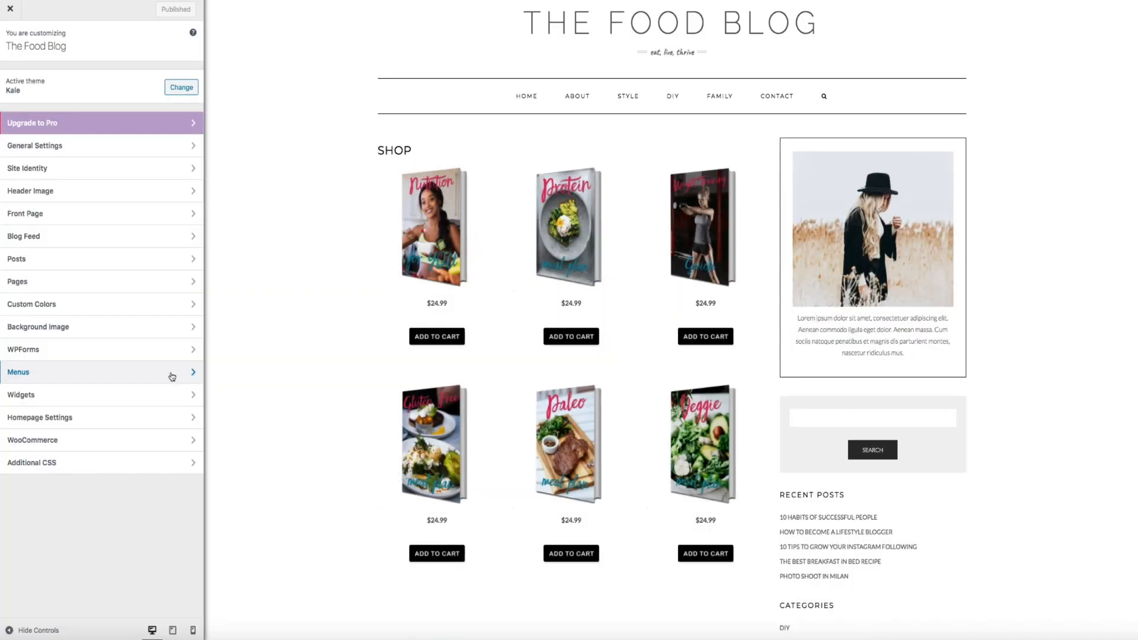
{"action": "left_click", "coordinate": [172, 374]}
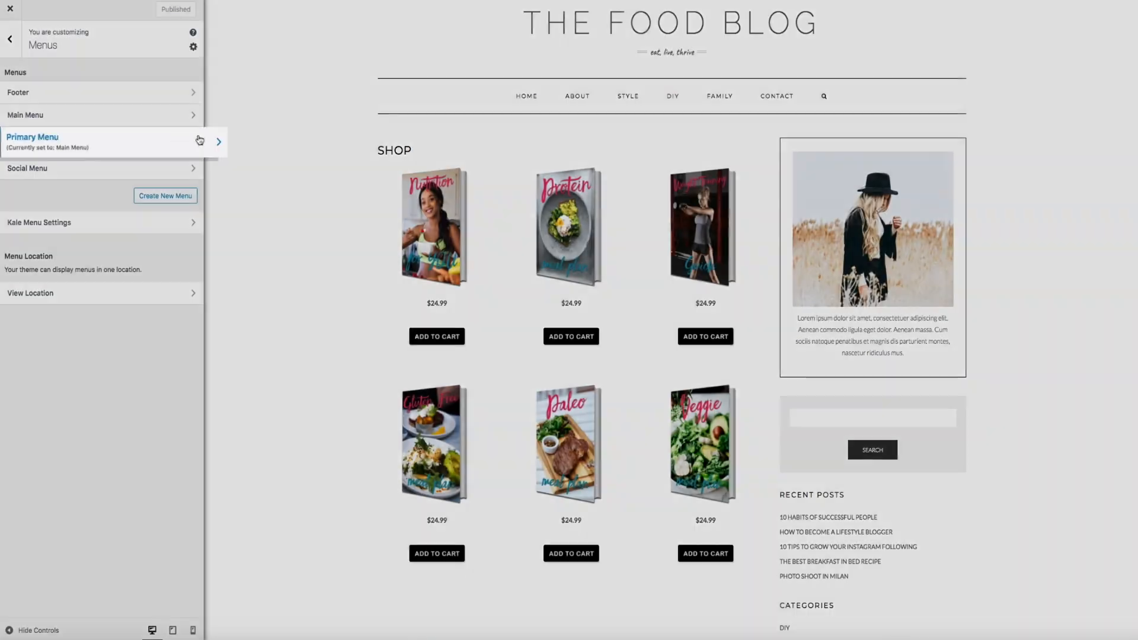
{"action": "left_click", "coordinate": [195, 140]}
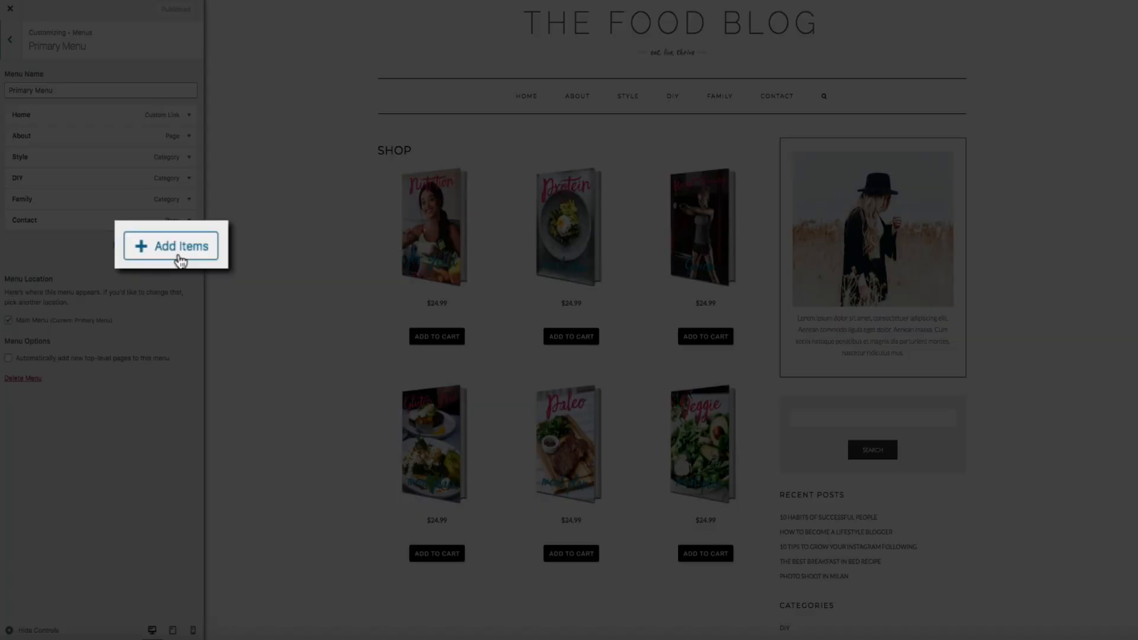
Step: Add a custom link to the Primary Menu with the text Shop and the URL shapely.thestartuplifestyle.com/shop/
{"action": "left_click", "coordinate": [176, 251]}
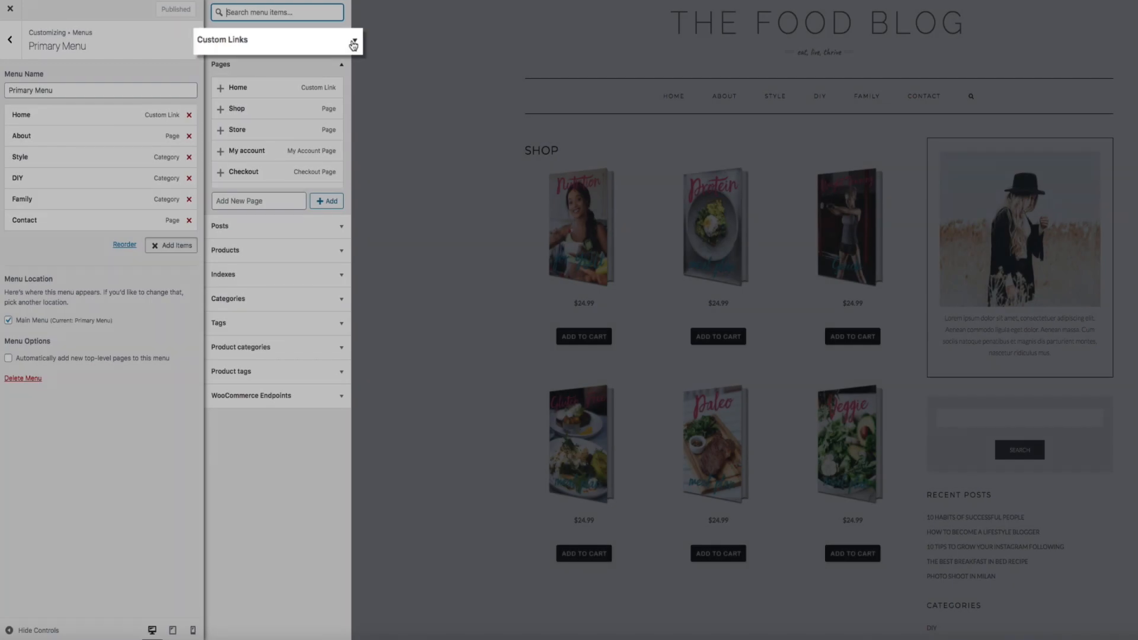
{"action": "left_click", "coordinate": [341, 40]}
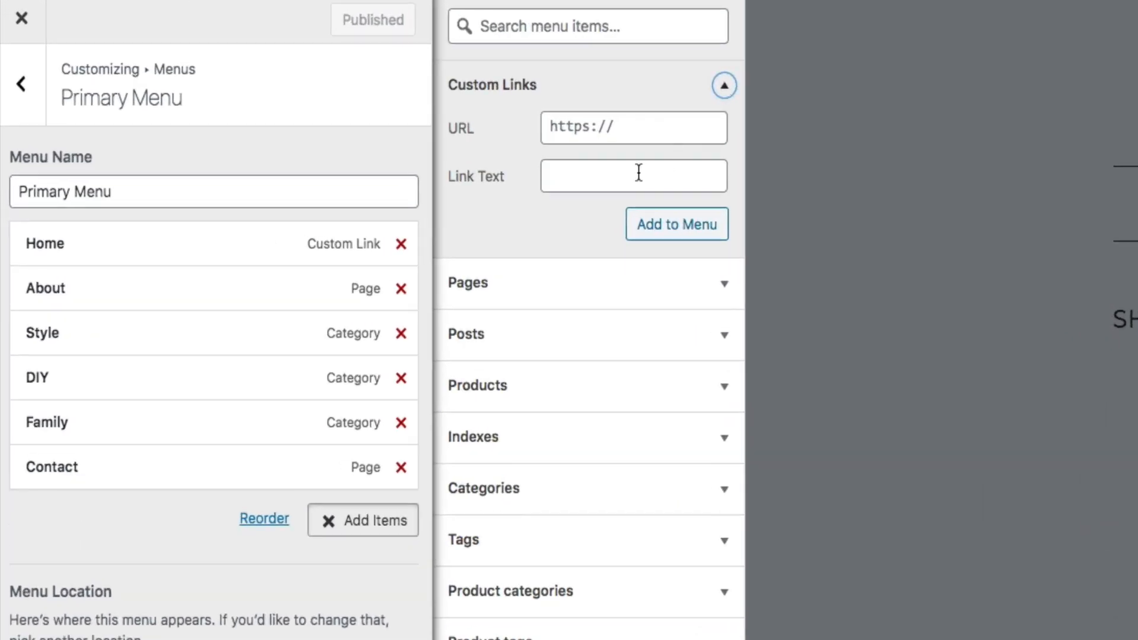
{"action": "left_click", "coordinate": [281, 87]}
{"action": "type", "text": "Shop"}
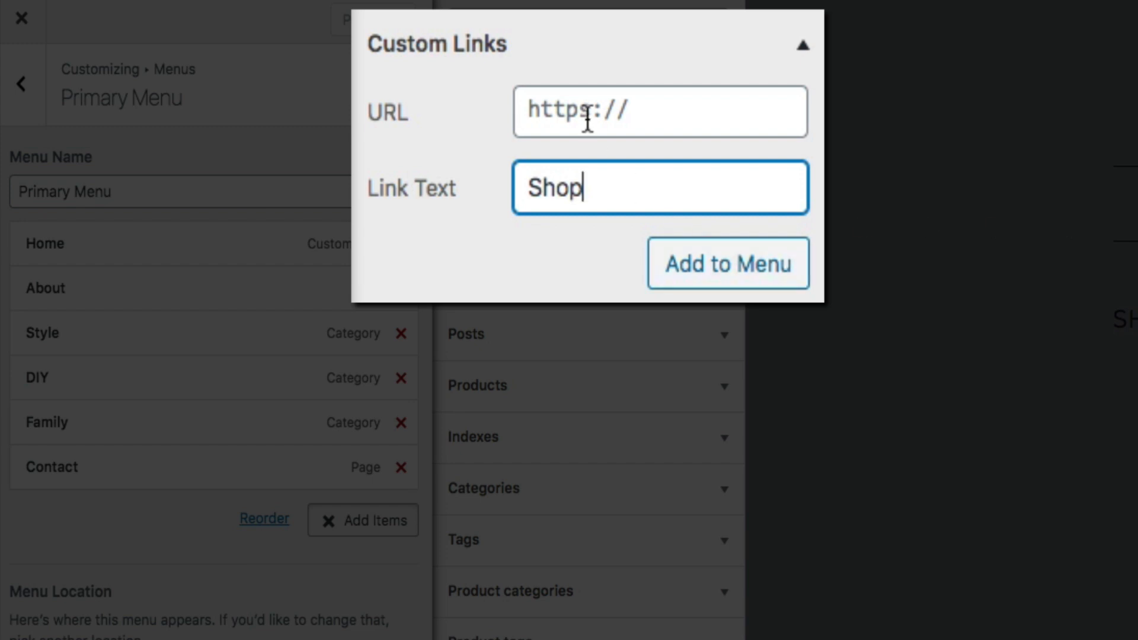
{"action": "left_click", "coordinate": [592, 102]}
{"action": "type", "text": "uplifestyle.com/shop/"}
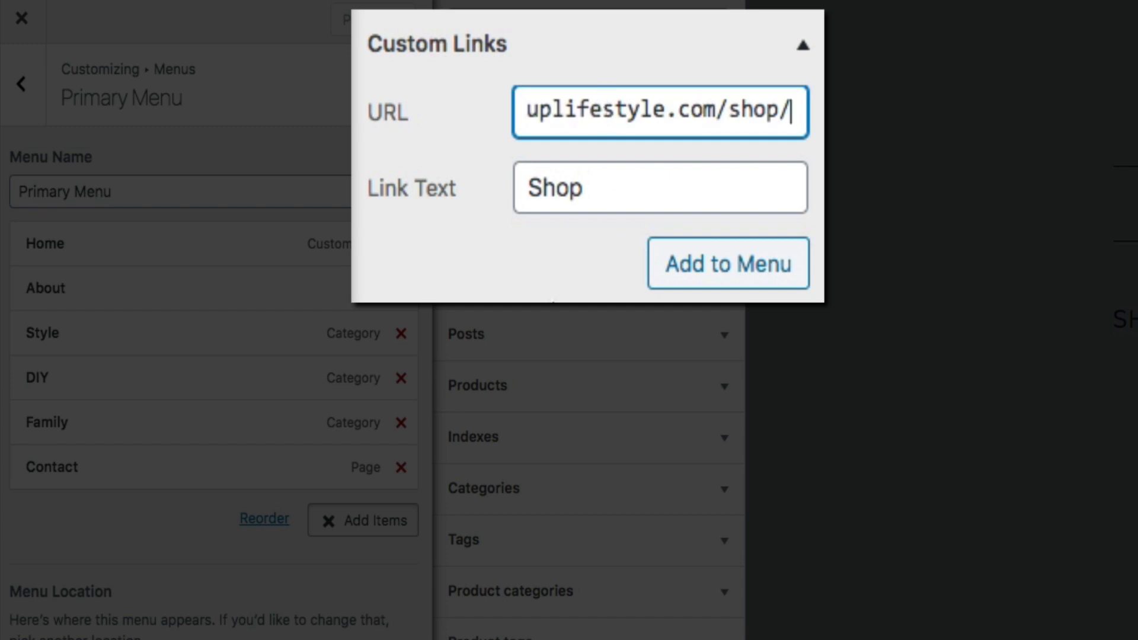
{"action": "left_click", "coordinate": [741, 289]}
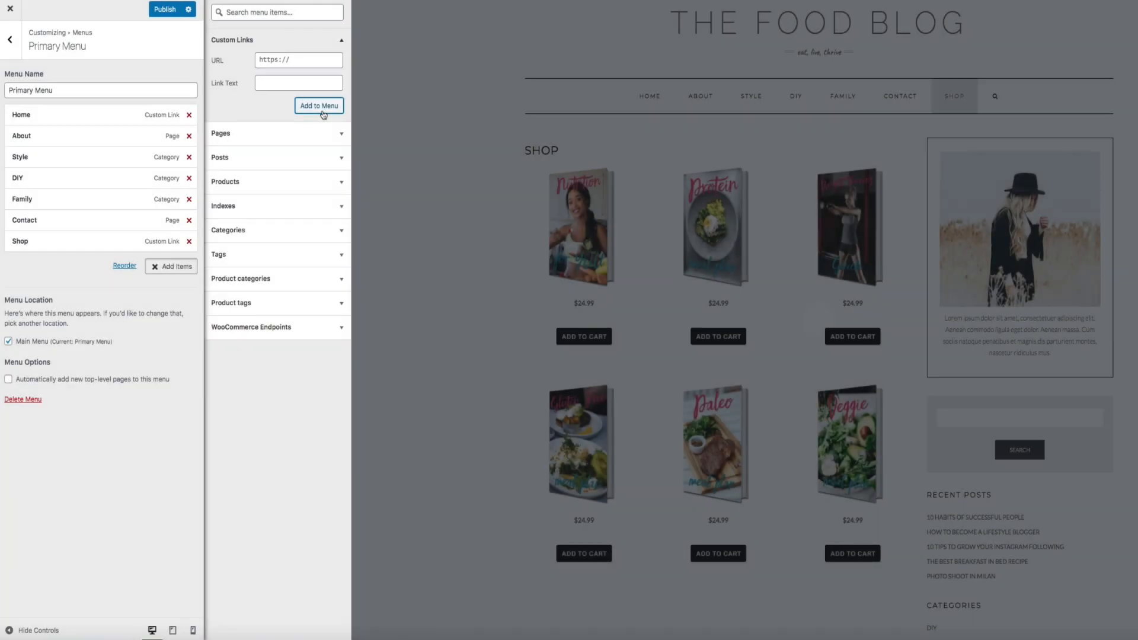
Step: Add a custom link named Cart to the Primary Menu using the URL from E-junkie's View Cart code, publish it and close the customizer
{"action": "left_click", "coordinate": [283, 84]}
{"action": "type", "text": "Cart"}
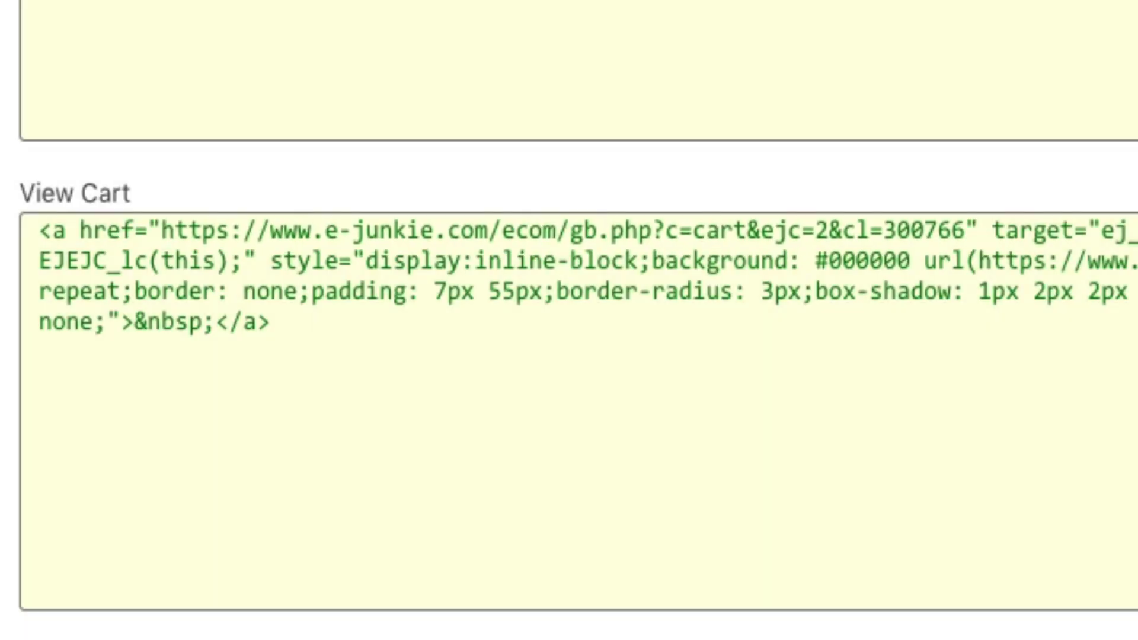
{"action": "left_click_drag", "start_coordinate": [965, 229], "coordinate": [160, 218]}
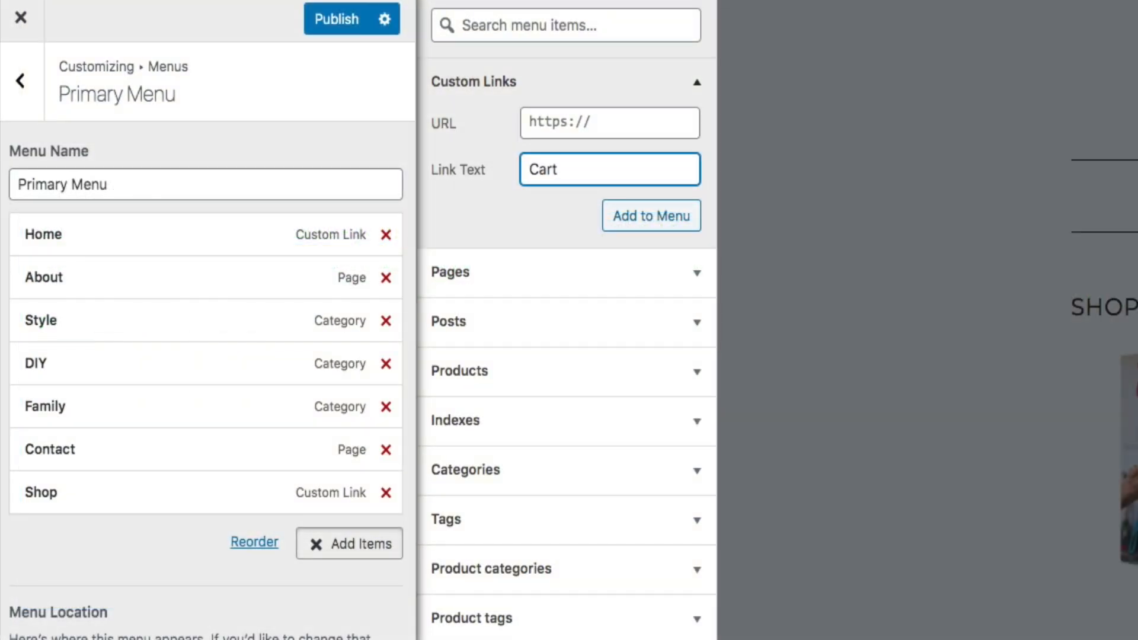
{"action": "left_click", "coordinate": [561, 124]}
{"action": "key", "text": "ctrl+v"}
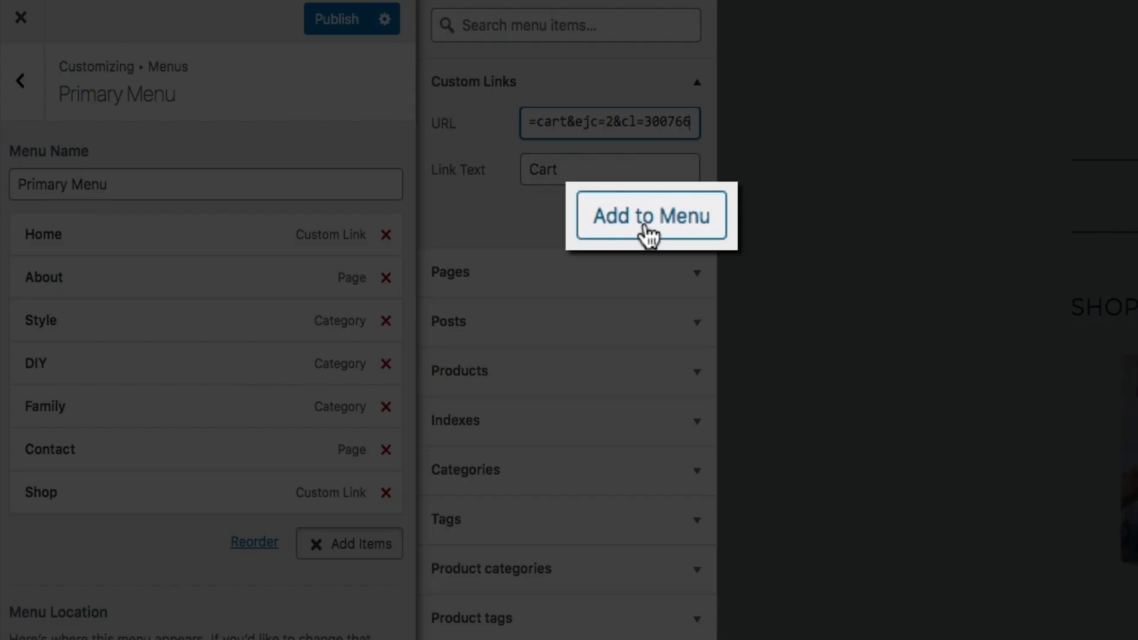
{"action": "left_click", "coordinate": [650, 231]}
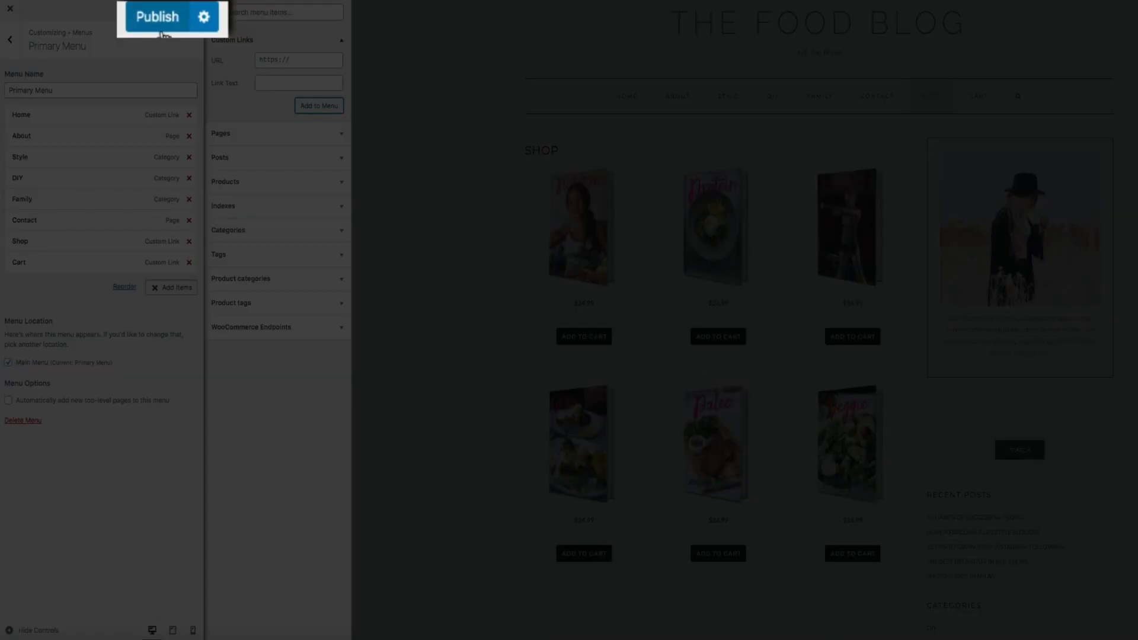
{"action": "left_click", "coordinate": [166, 10]}
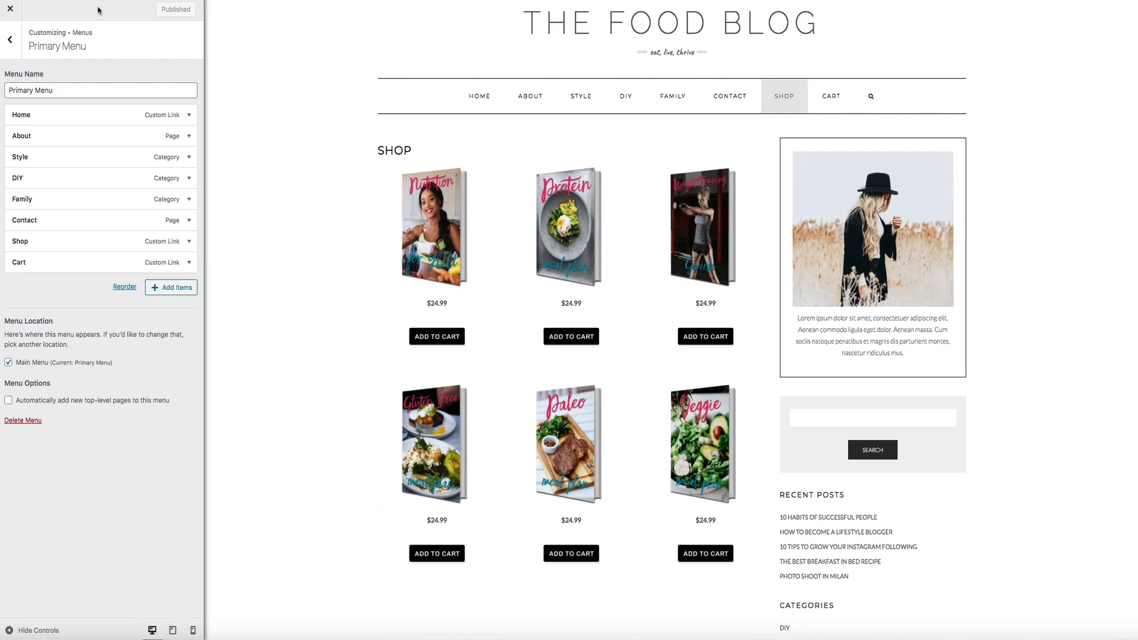
{"action": "left_click", "coordinate": [12, 11]}
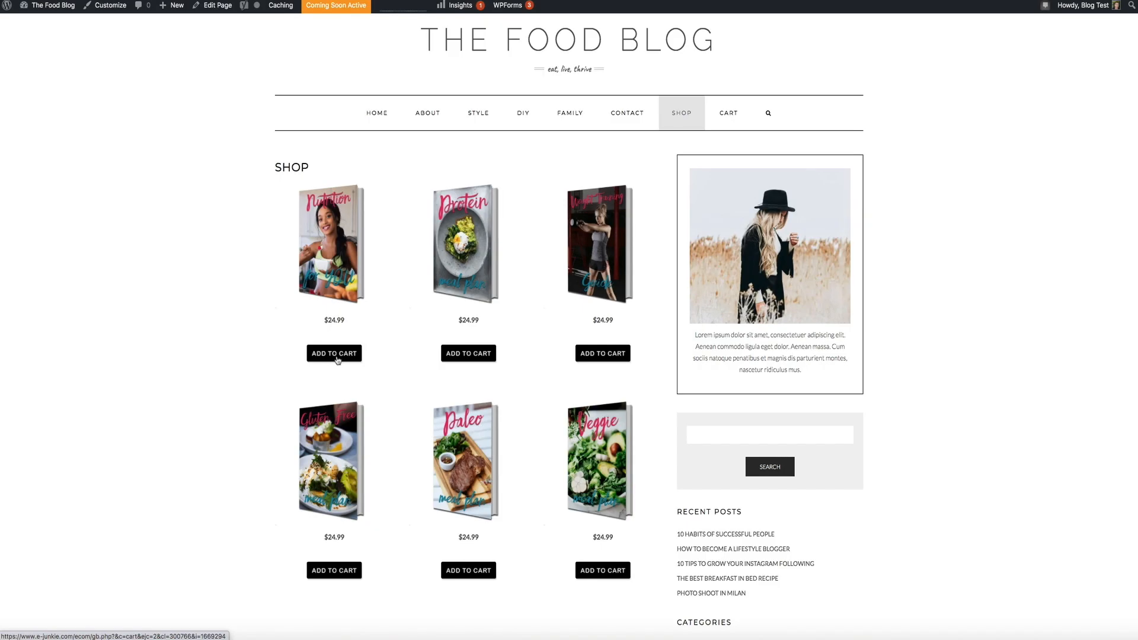
Step: Test adding the Nutrition ebook to the cart from the Shop page, empty the cart and return to shopping
{"action": "left_click", "coordinate": [337, 358]}
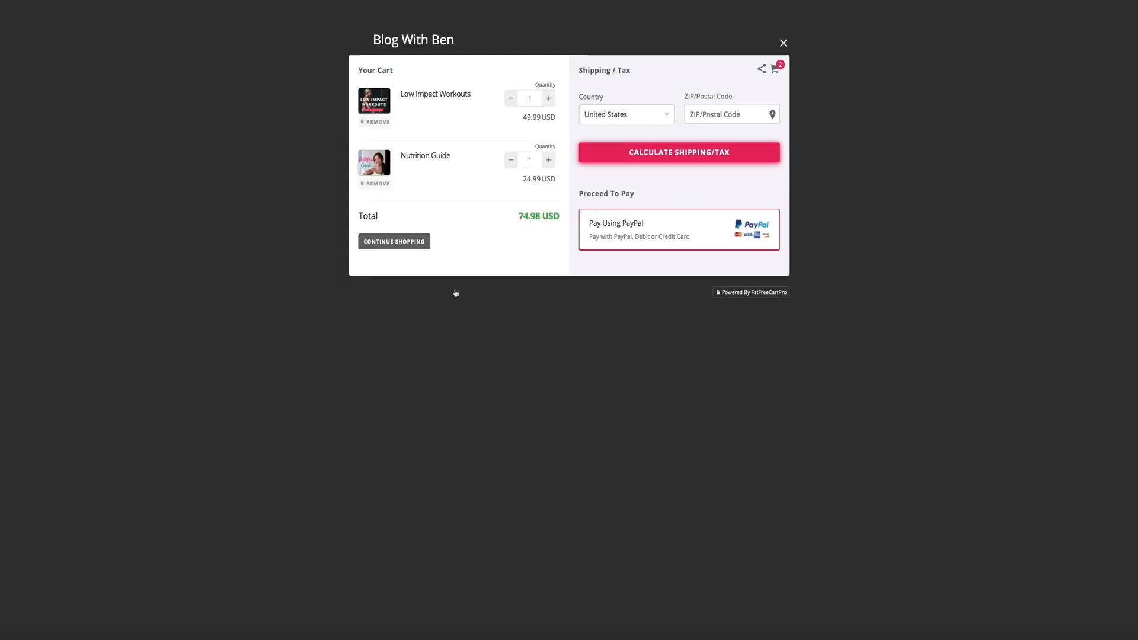
{"action": "left_click", "coordinate": [511, 160]}
{"action": "left_click", "coordinate": [511, 98]}
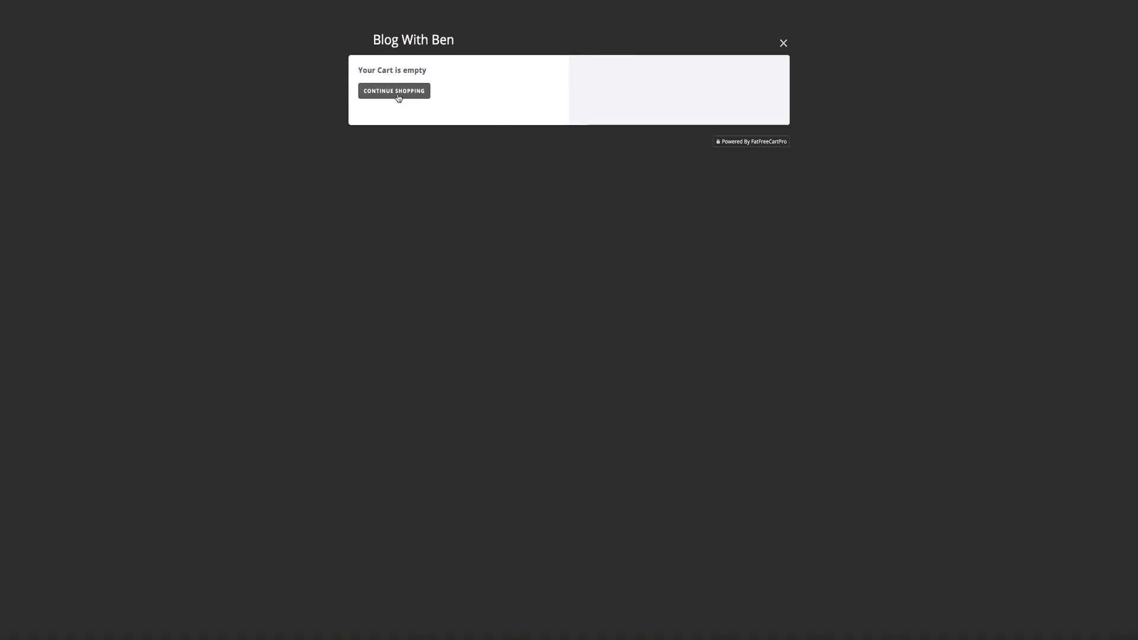
{"action": "left_click", "coordinate": [399, 97]}
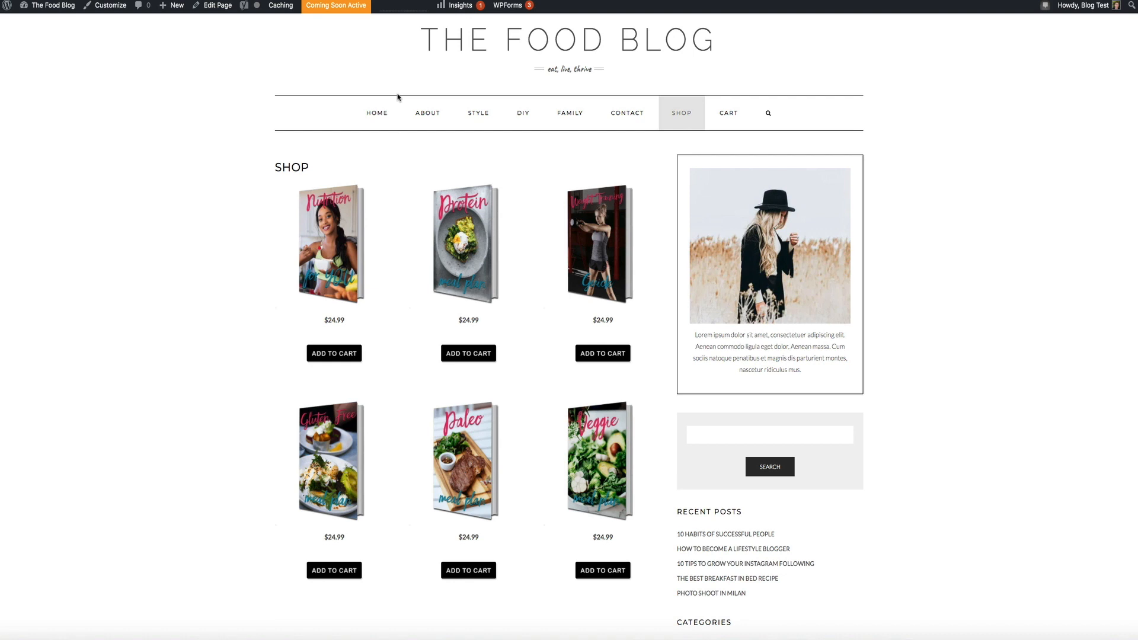
Step: Try the Nutrition ebook's Add To Cart button again, check the Cart link in the site's navigation, and return to the Shop page
{"action": "left_click", "coordinate": [336, 354]}
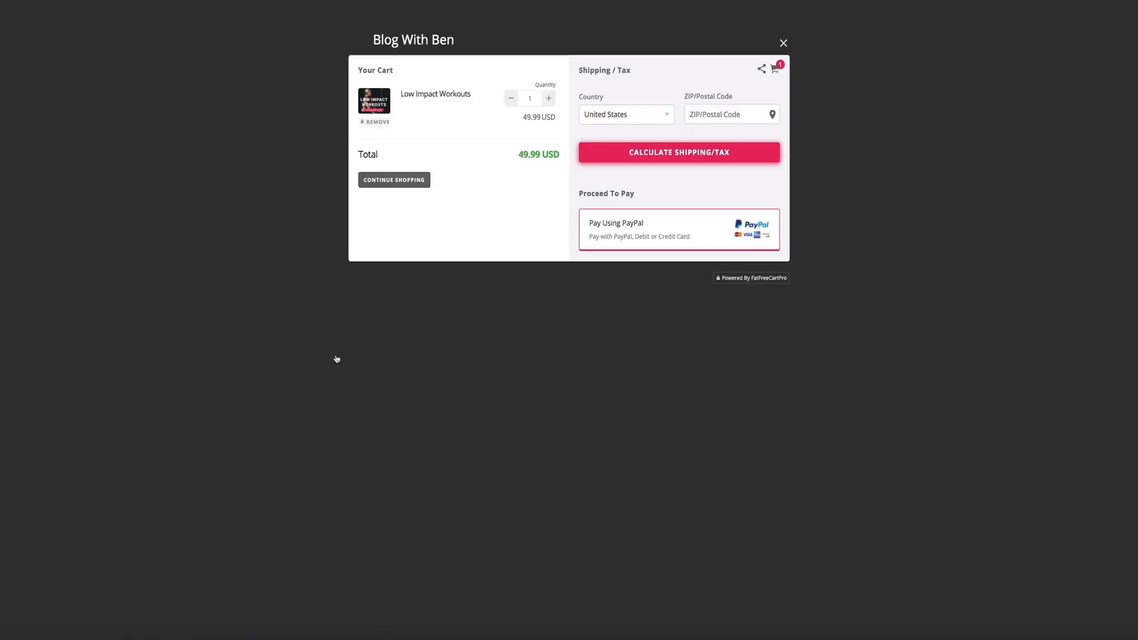
{"action": "left_click", "coordinate": [388, 181]}
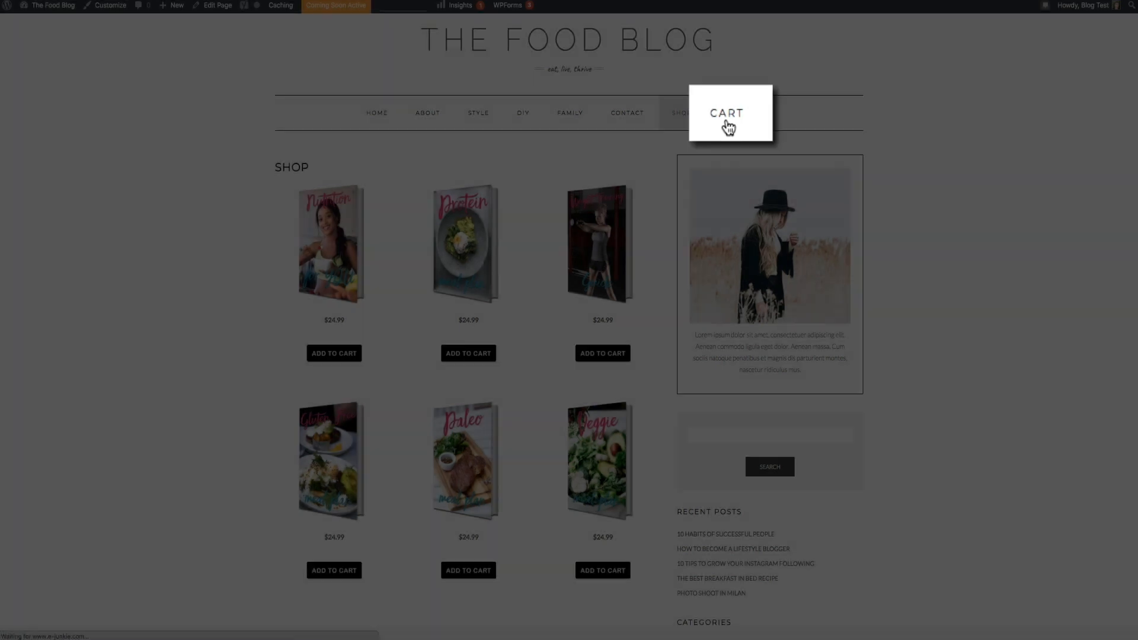
{"action": "left_click", "coordinate": [728, 128]}
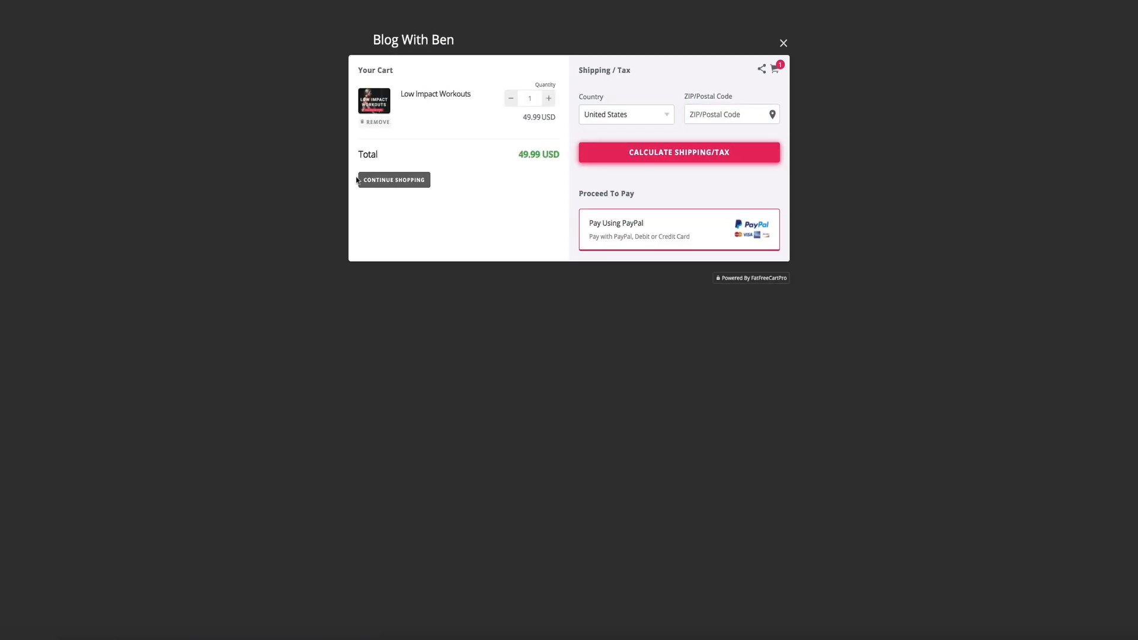
{"action": "left_click", "coordinate": [392, 187]}
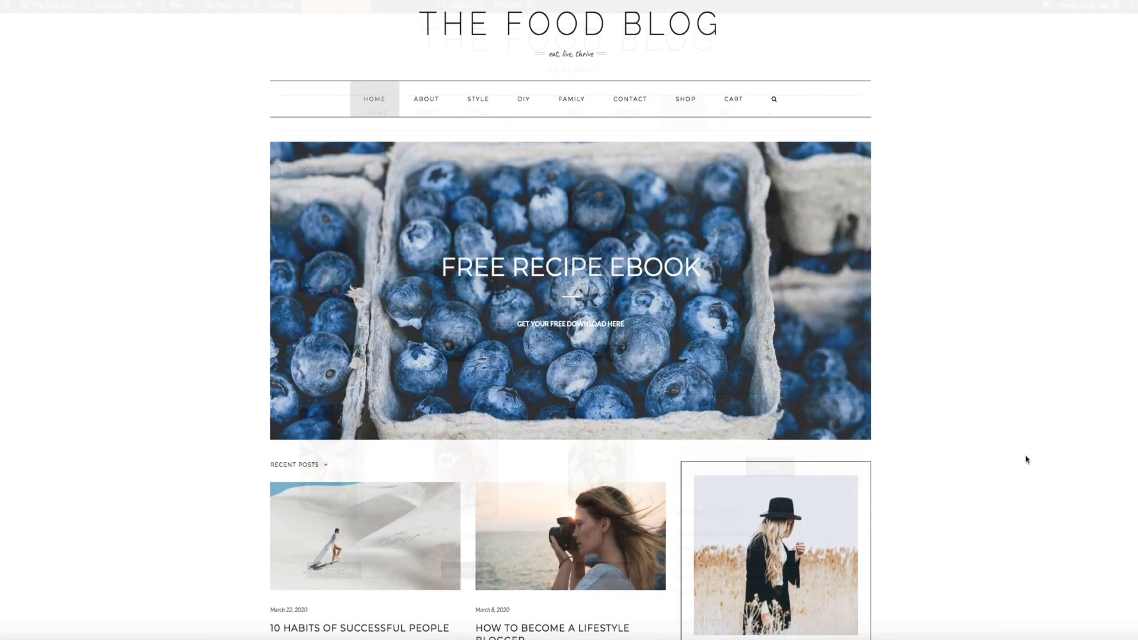
Step: Examine the example product in the home page's sidebar and try its Buy Now button
{"action": "scroll", "coordinate": [1020, 444], "scroll_direction": "down", "scroll_amount": 3}
{"action": "scroll", "coordinate": [1021, 444], "scroll_direction": "down", "scroll_amount": 7}
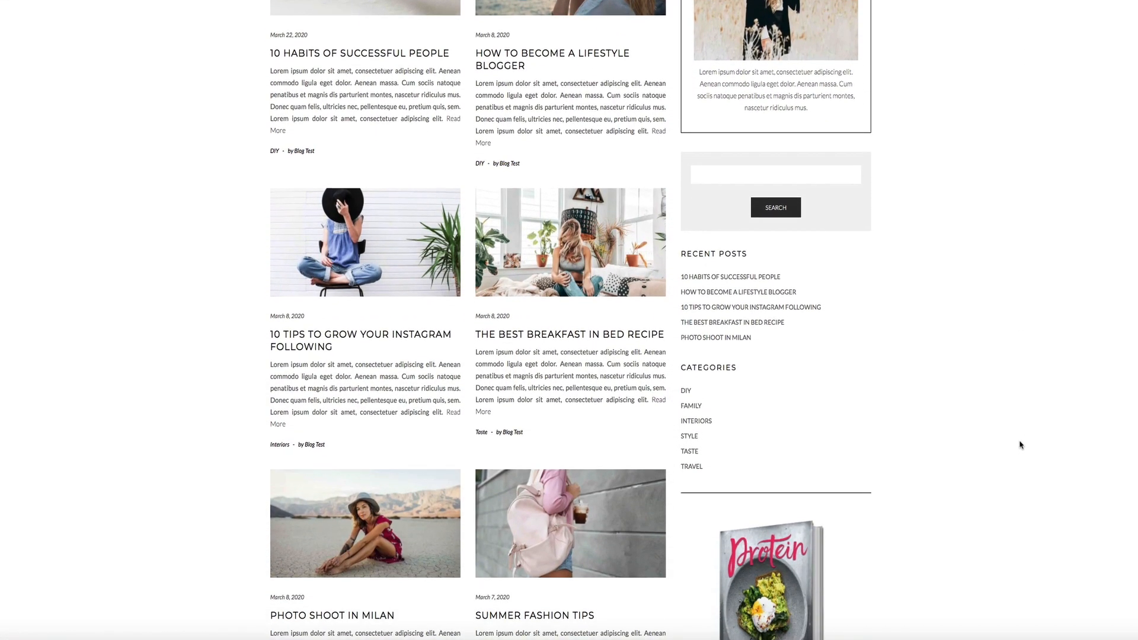
{"action": "scroll", "coordinate": [1020, 445], "scroll_direction": "down", "scroll_amount": 6}
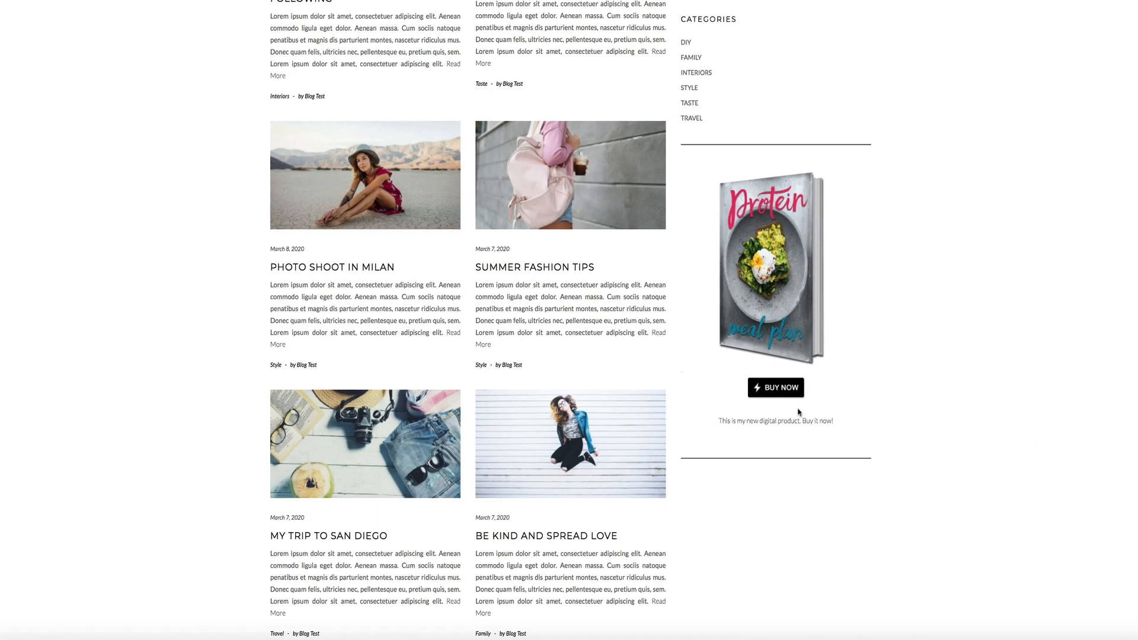
{"action": "left_click", "coordinate": [779, 396]}
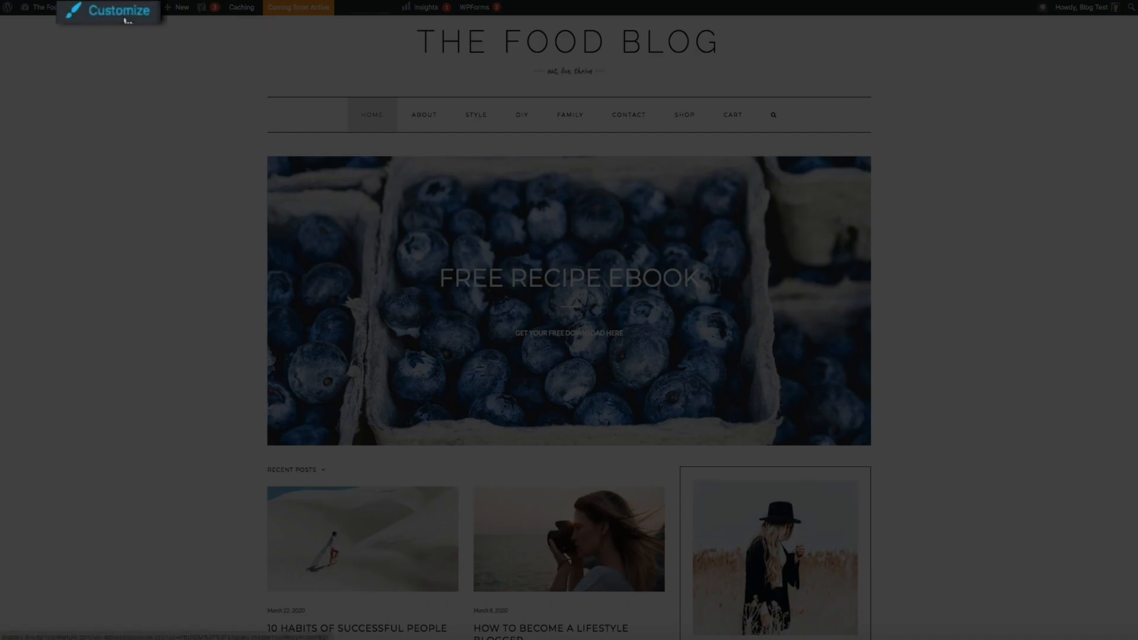
Step: Add a Custom HTML widget to the Sidebar - Default area in the theme customizer
{"action": "left_click", "coordinate": [118, 13]}
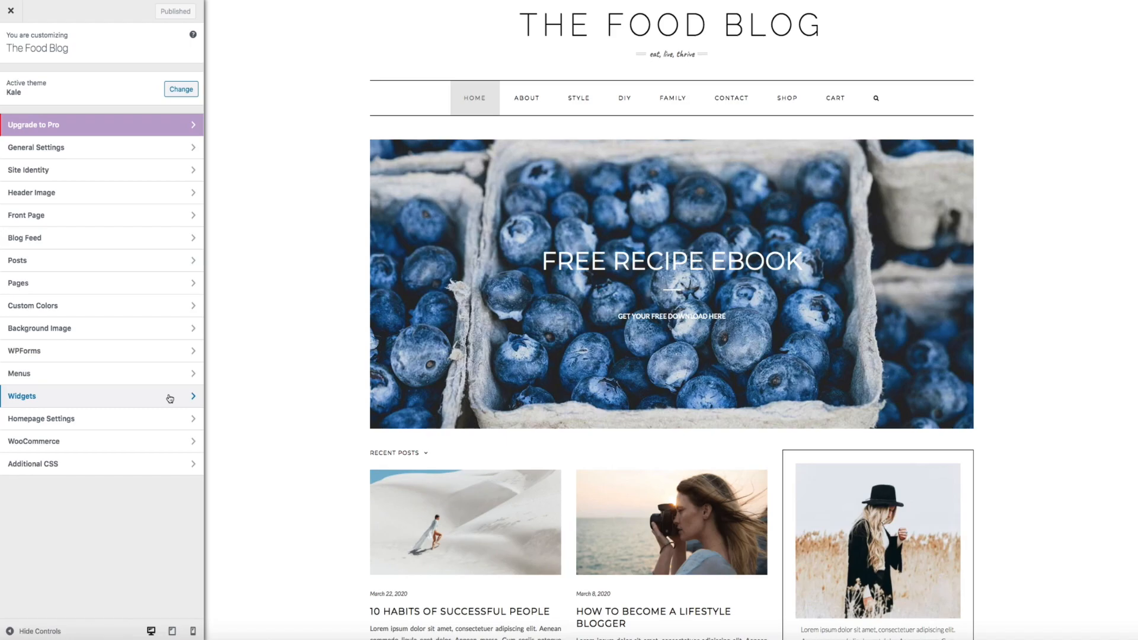
{"action": "left_click", "coordinate": [169, 397]}
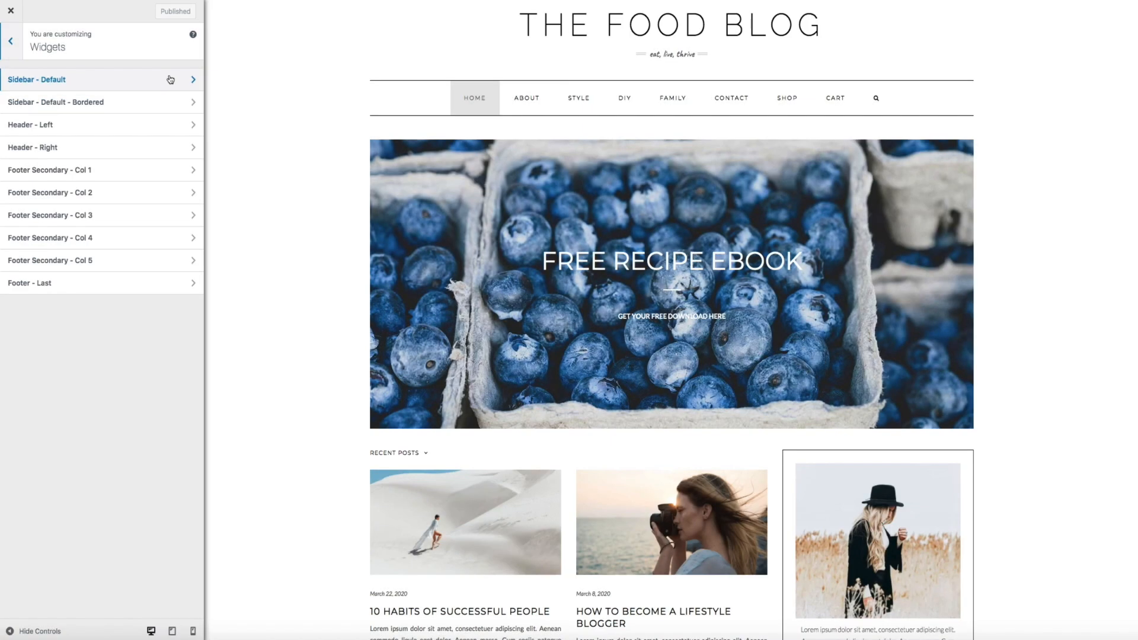
{"action": "left_click", "coordinate": [171, 80]}
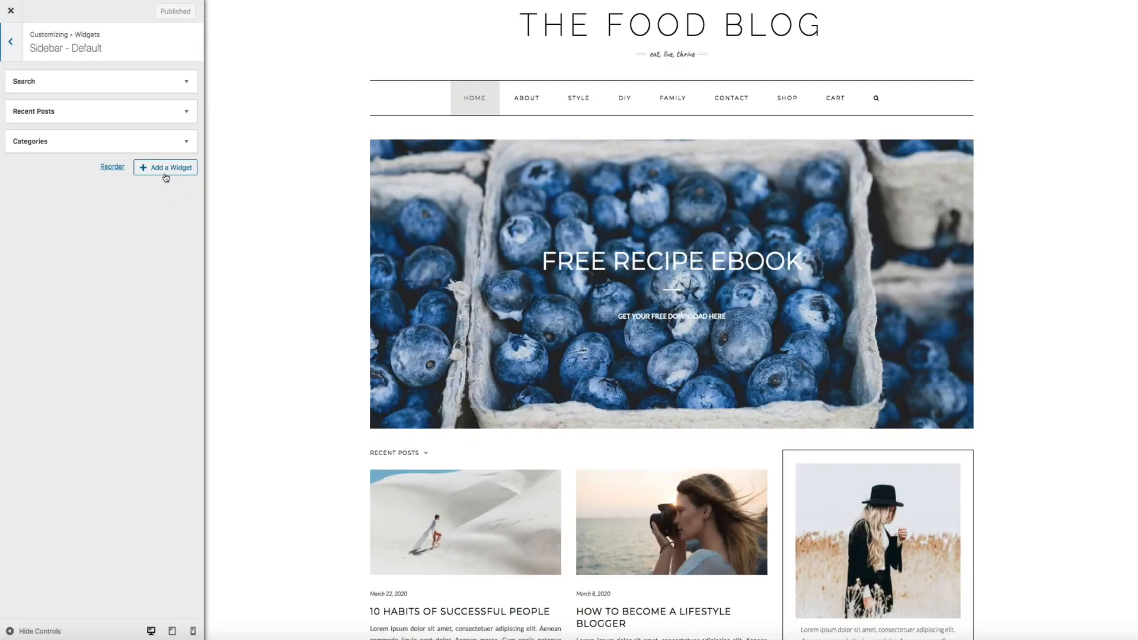
{"action": "left_click", "coordinate": [166, 170]}
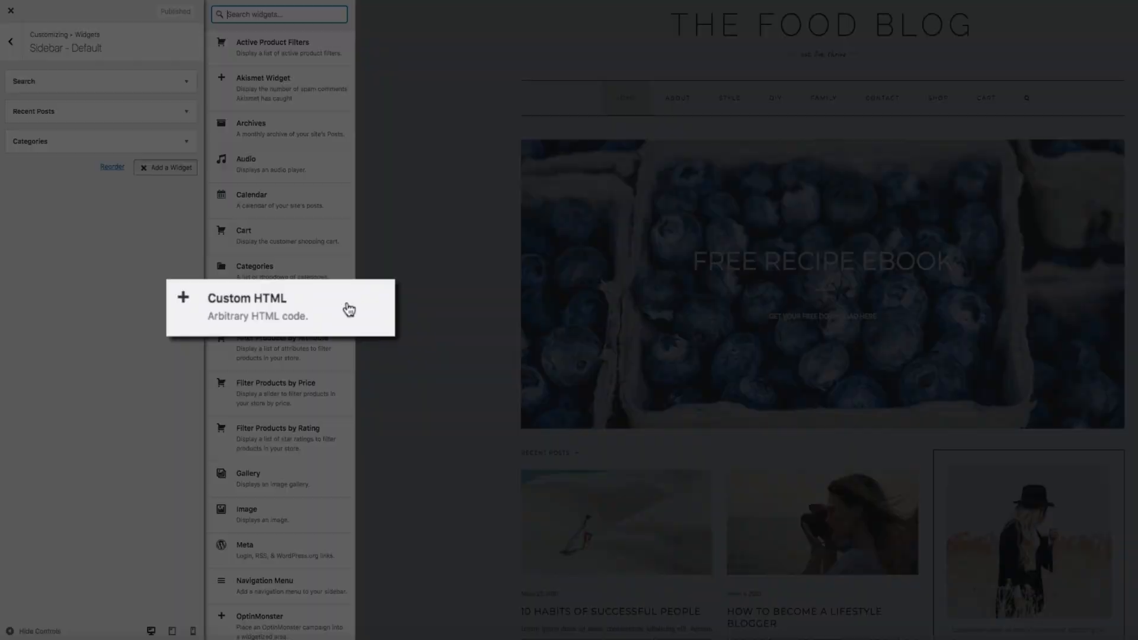
{"action": "left_click", "coordinate": [345, 308]}
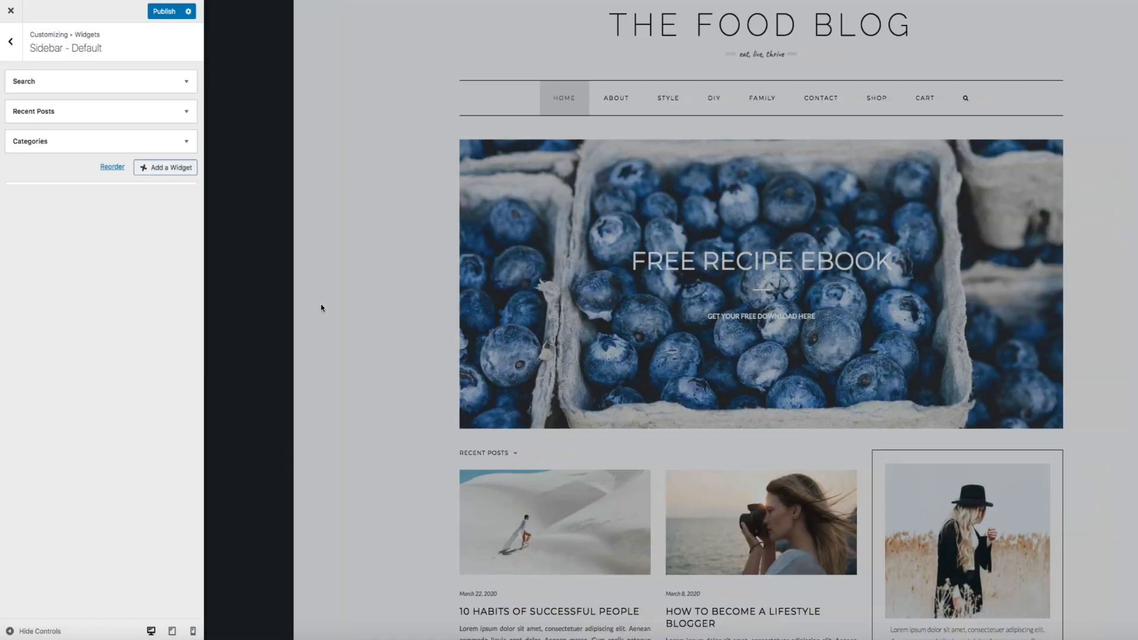
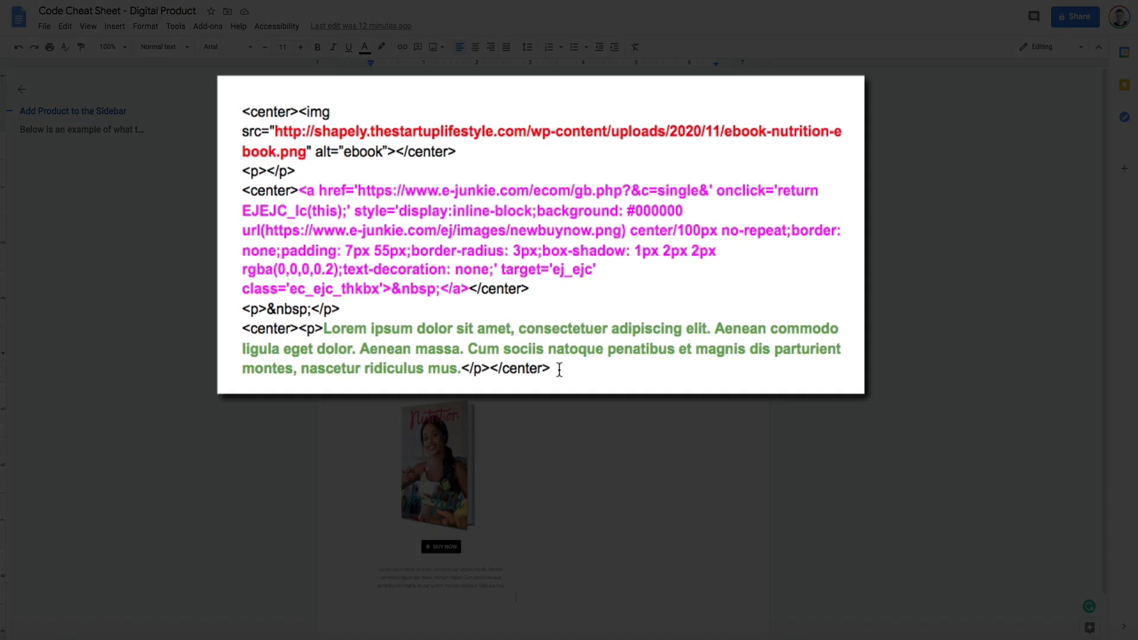
Step: Copy the sidebar product code from the Code Cheat Sheet document into the Custom HTML widget's content
{"action": "left_click_drag", "start_coordinate": [544, 309], "coordinate": [381, 173]}
{"action": "left_click_drag", "start_coordinate": [259, 123], "coordinate": [242, 108]}
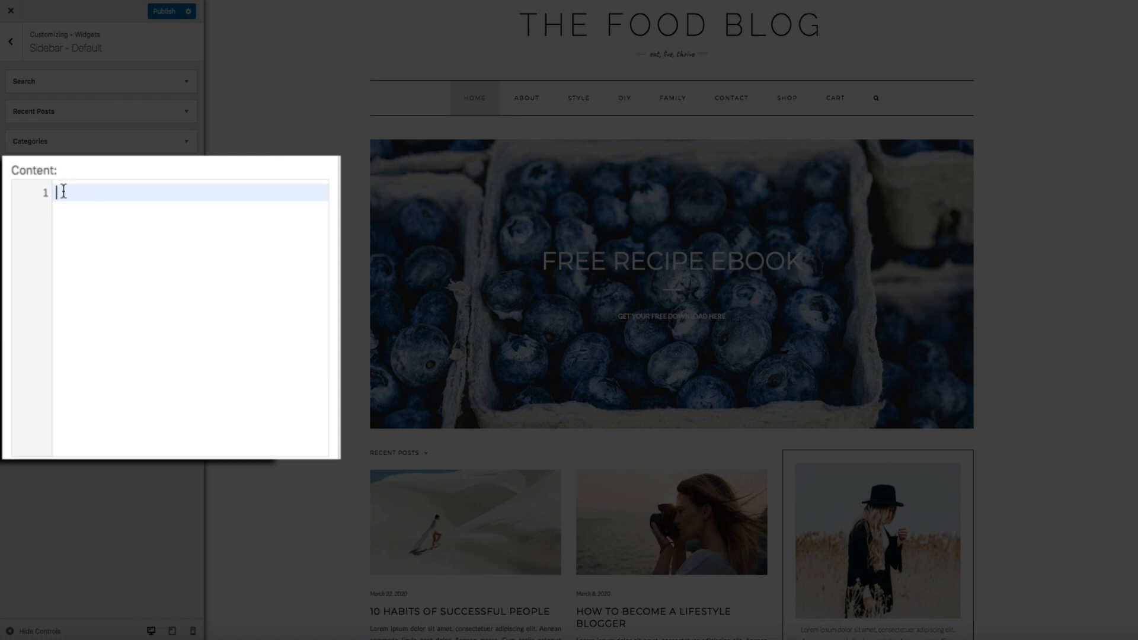
{"action": "key", "text": "ctrl+v"}
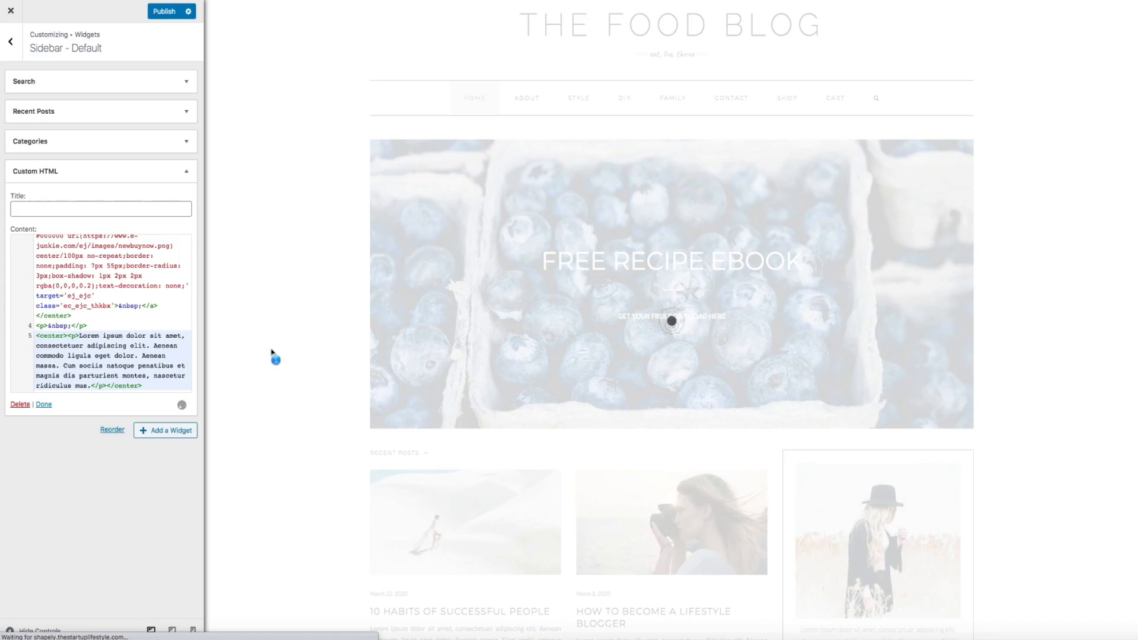
Step: Check the sidebar product in the preview, publish the widget changes and close the customizer
{"action": "scroll", "coordinate": [273, 352], "scroll_direction": "down", "scroll_amount": 1}
{"action": "scroll", "coordinate": [271, 353], "scroll_direction": "down", "scroll_amount": 10}
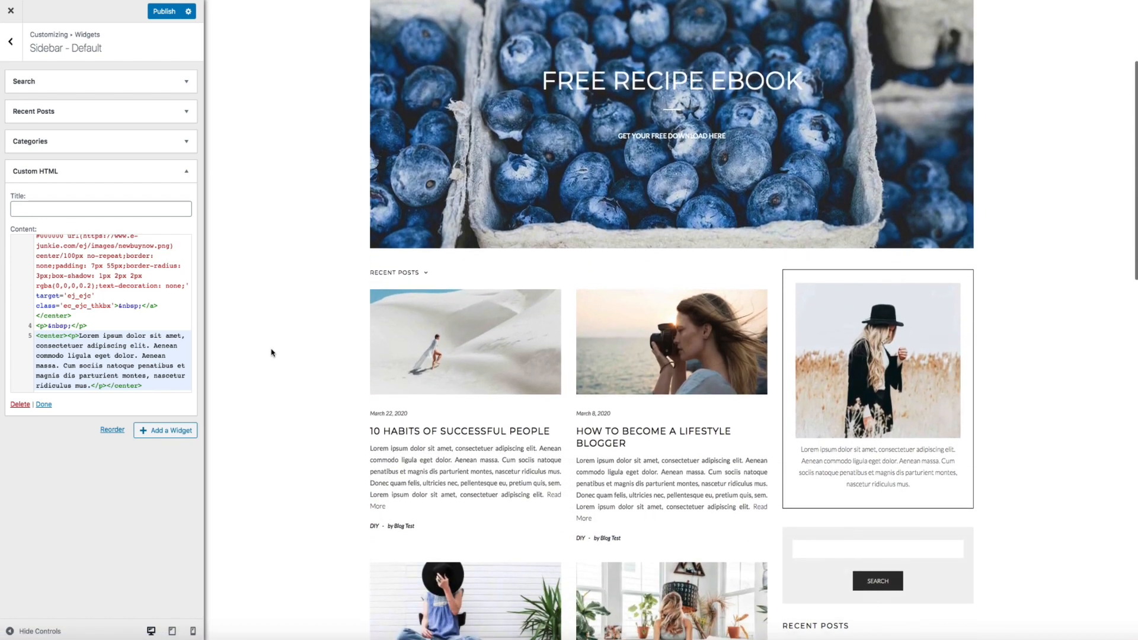
{"action": "scroll", "coordinate": [271, 353], "scroll_direction": "down", "scroll_amount": 3}
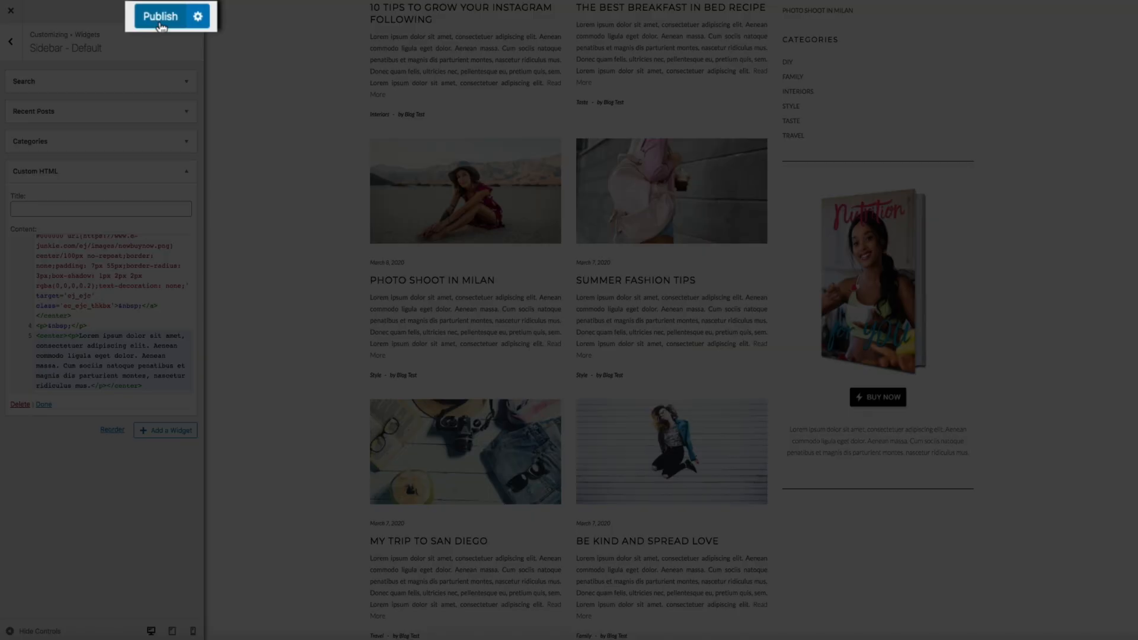
{"action": "left_click", "coordinate": [164, 13]}
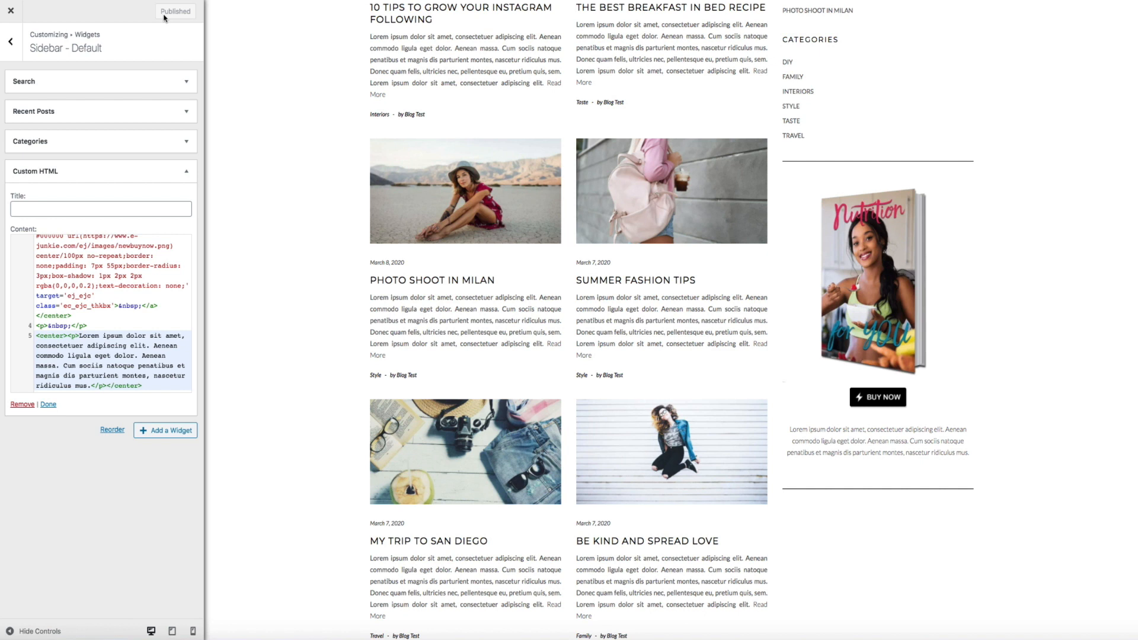
{"action": "left_click", "coordinate": [14, 11]}
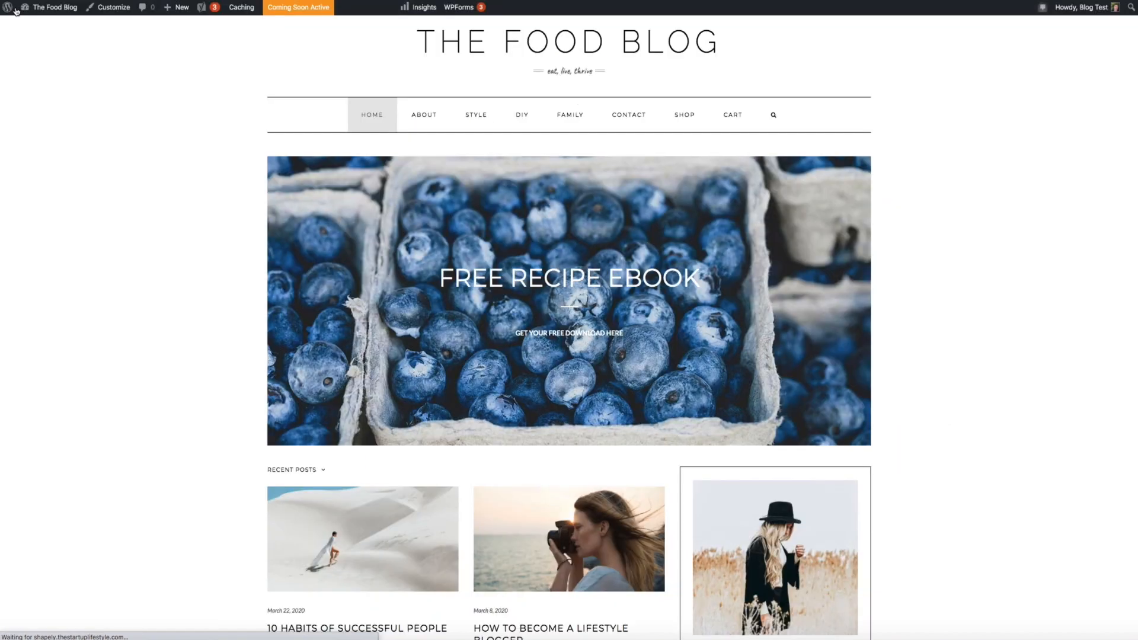
Step: Copy the file URL of the image ebook-protein-ebook-min.png from the WordPress Media Library and close its details
{"action": "mouse_move", "coordinate": [68, 12]}
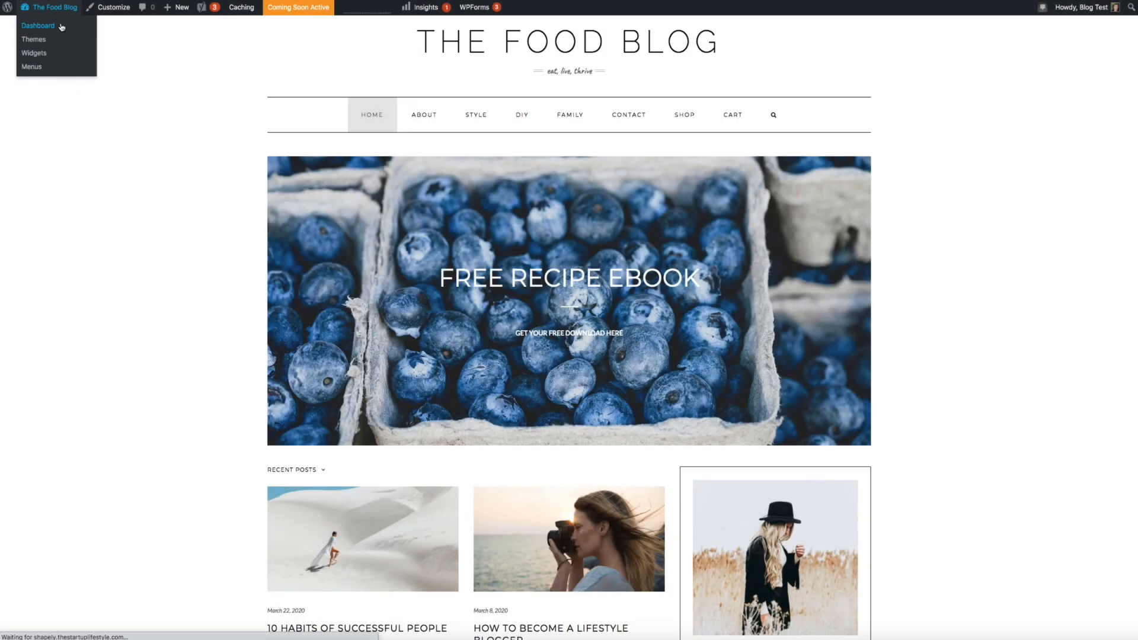
{"action": "left_click", "coordinate": [61, 27]}
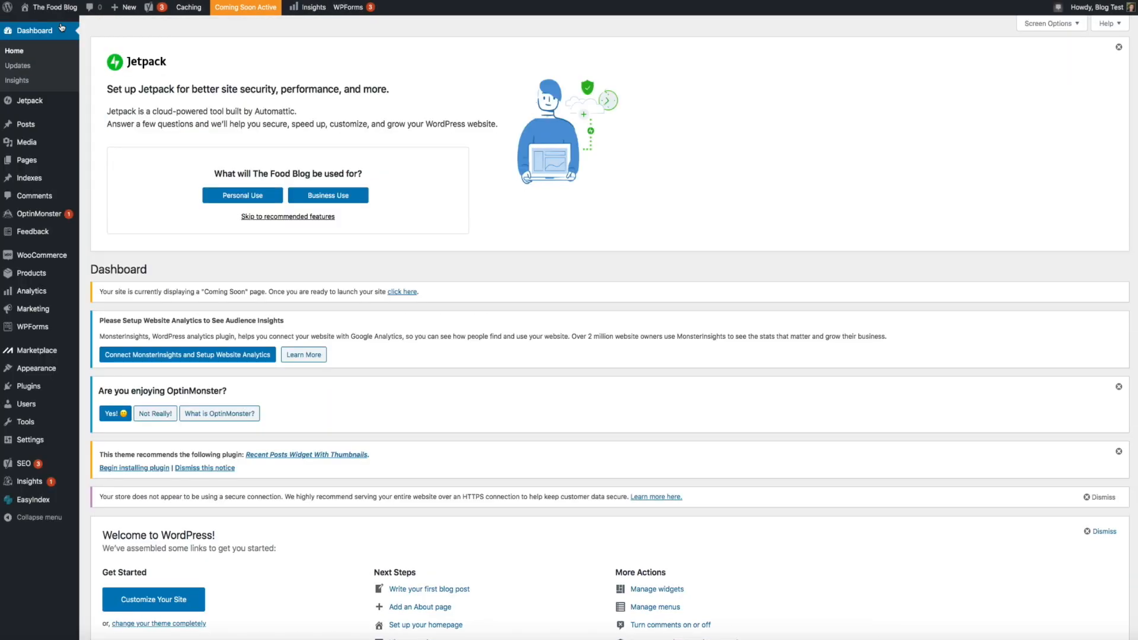
{"action": "mouse_move", "coordinate": [59, 143]}
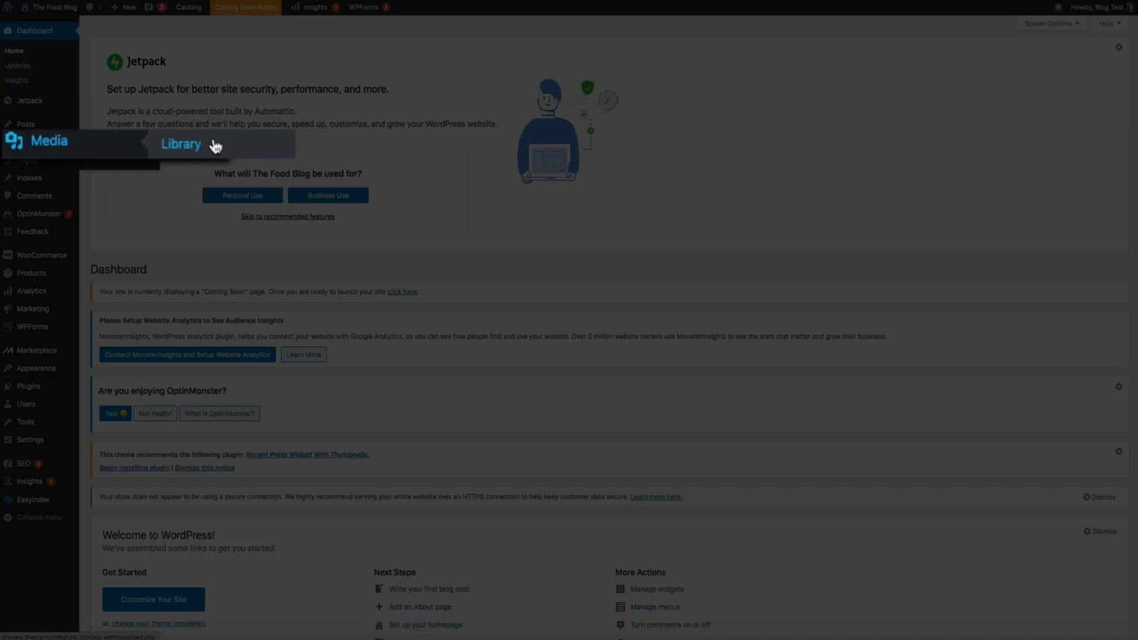
{"action": "left_click", "coordinate": [115, 144]}
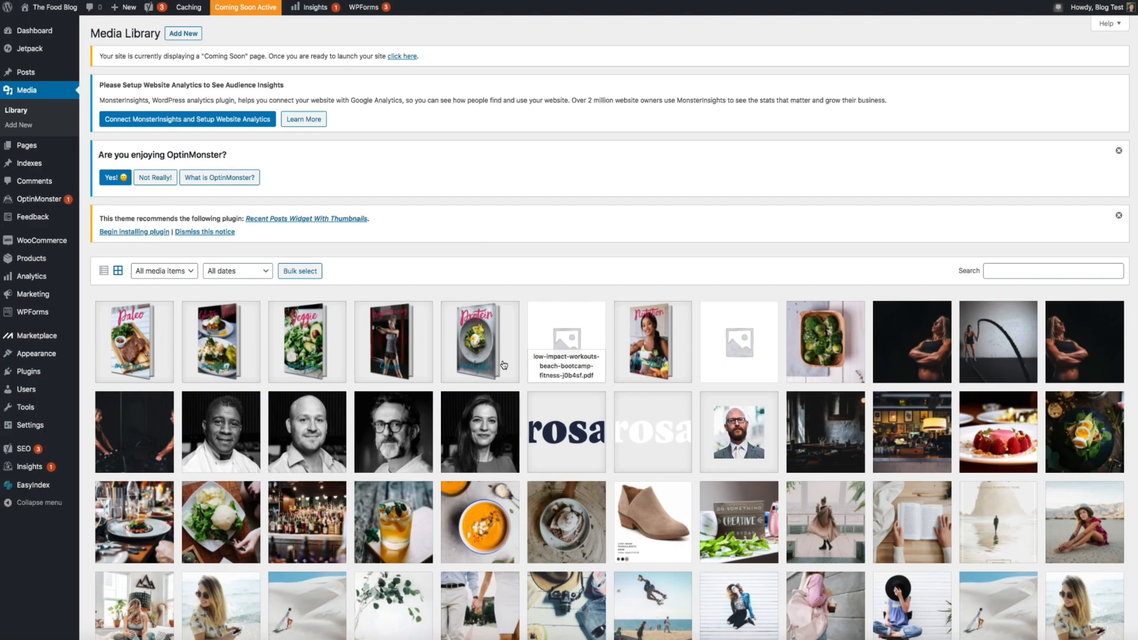
{"action": "left_click", "coordinate": [504, 365]}
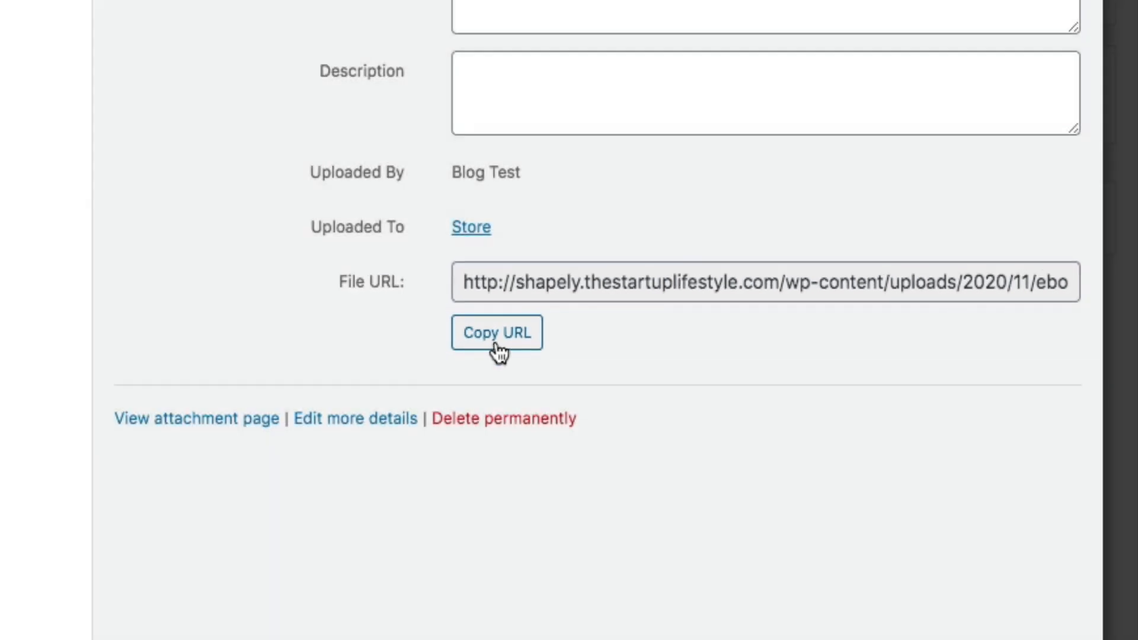
{"action": "left_click", "coordinate": [498, 344]}
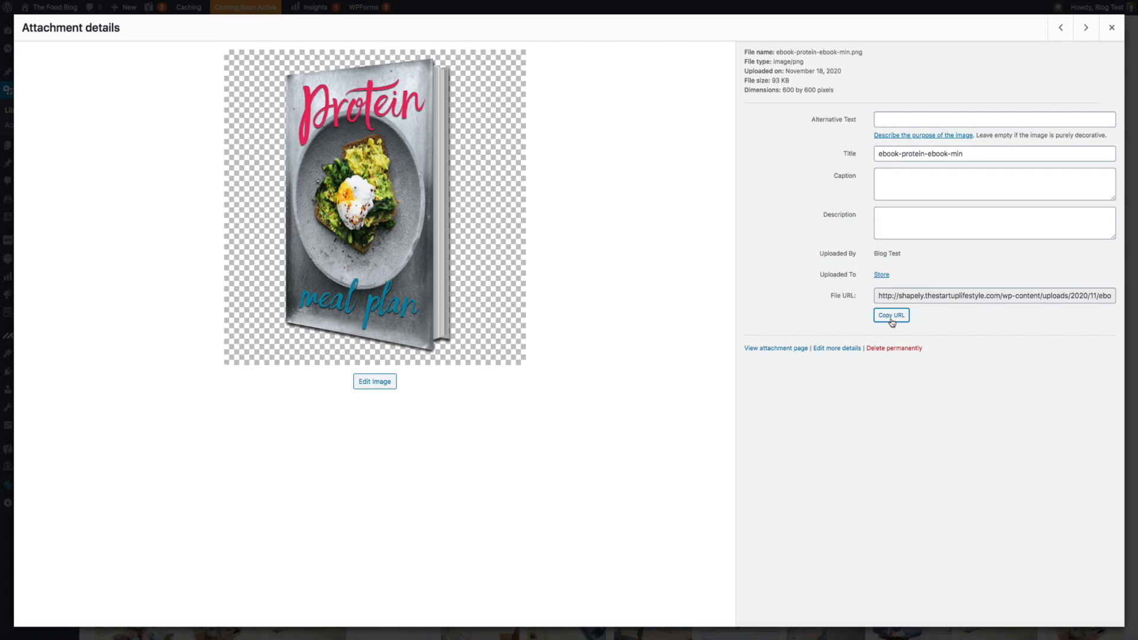
{"action": "left_click", "coordinate": [1111, 27]}
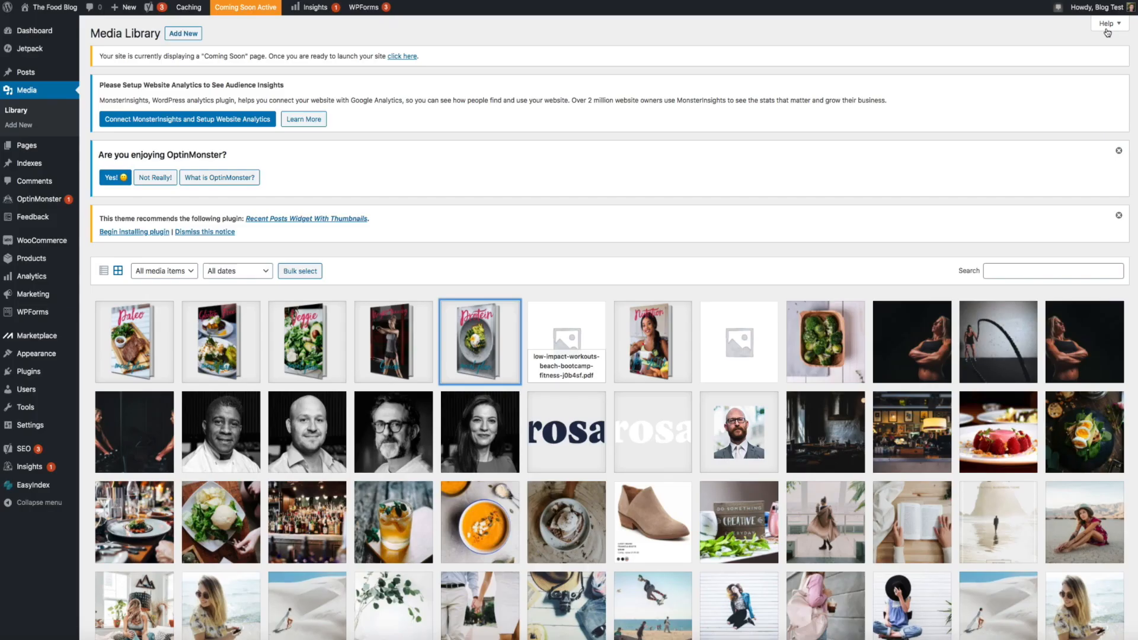
Step: Open the Custom HTML widget of the Sidebar - Default area in the theme customizer for the live site
{"action": "mouse_move", "coordinate": [51, 8]}
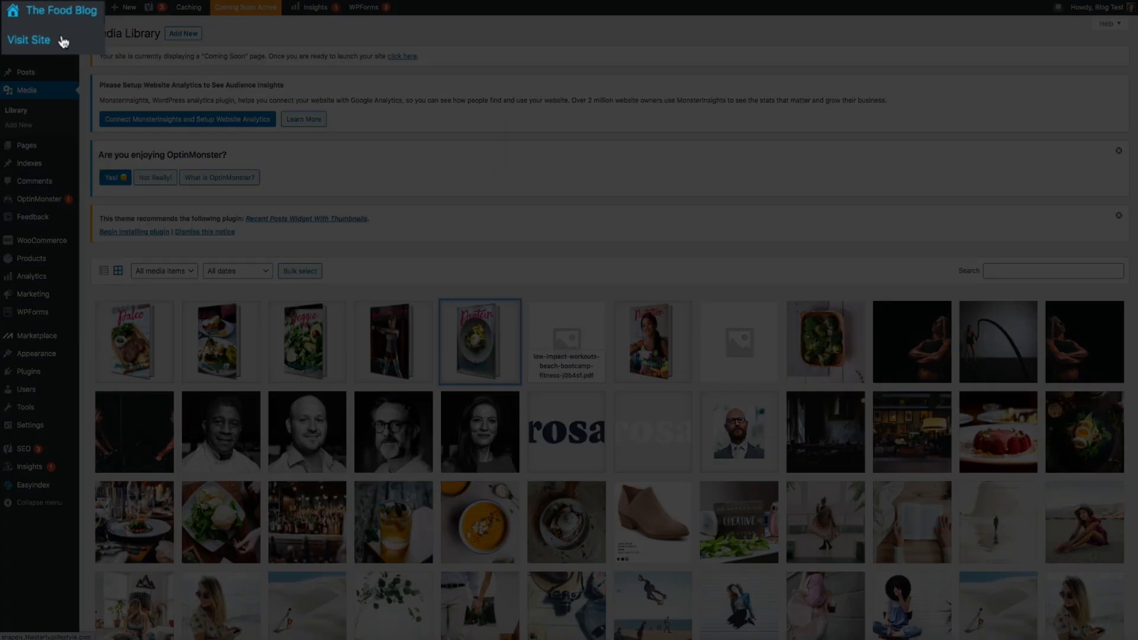
{"action": "left_click", "coordinate": [62, 41]}
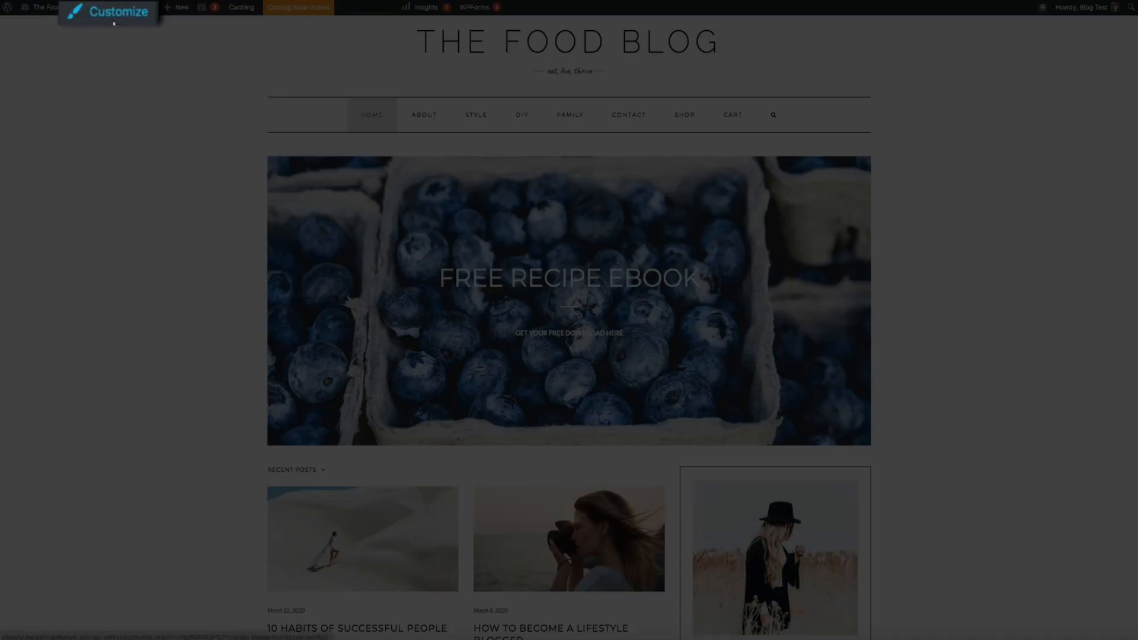
{"action": "left_click", "coordinate": [115, 23]}
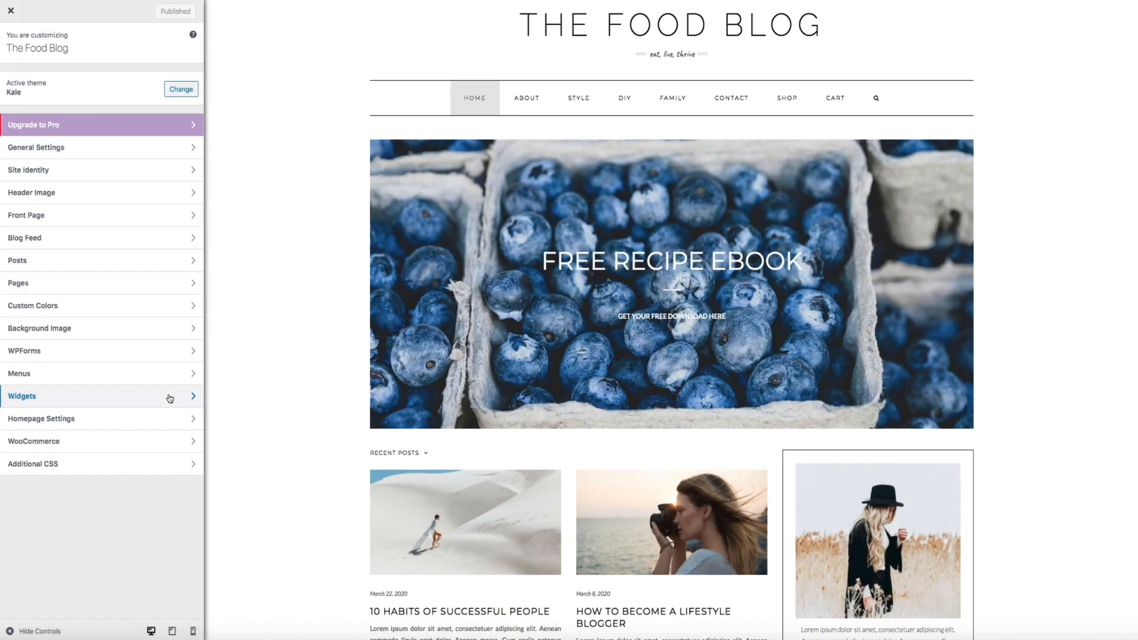
{"action": "left_click", "coordinate": [170, 398]}
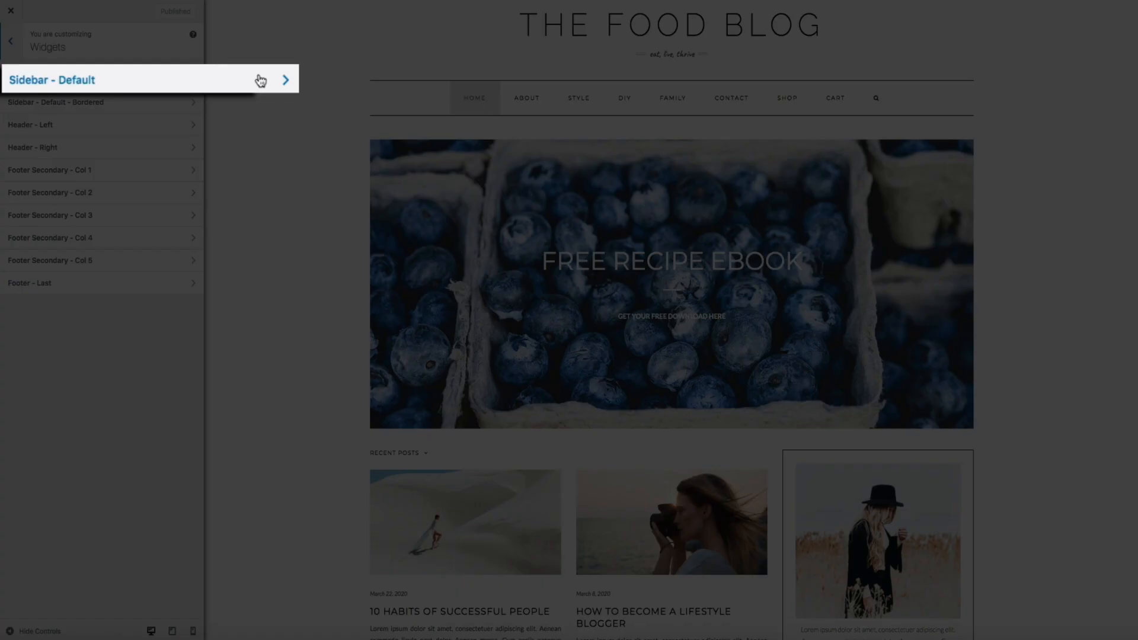
{"action": "left_click", "coordinate": [177, 80]}
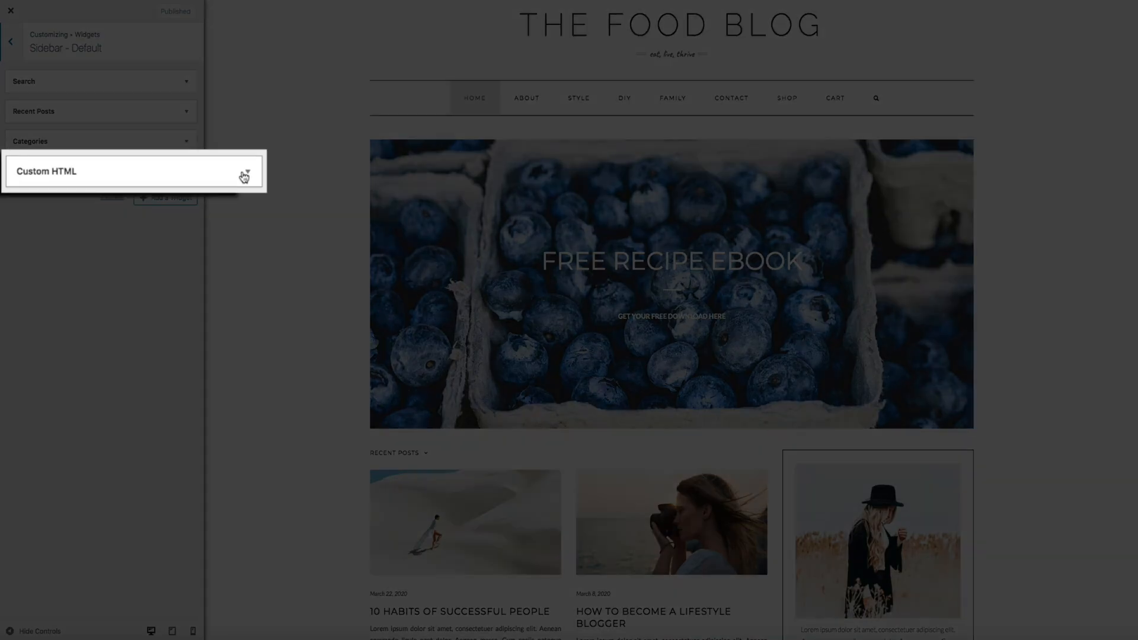
{"action": "left_click", "coordinate": [183, 171]}
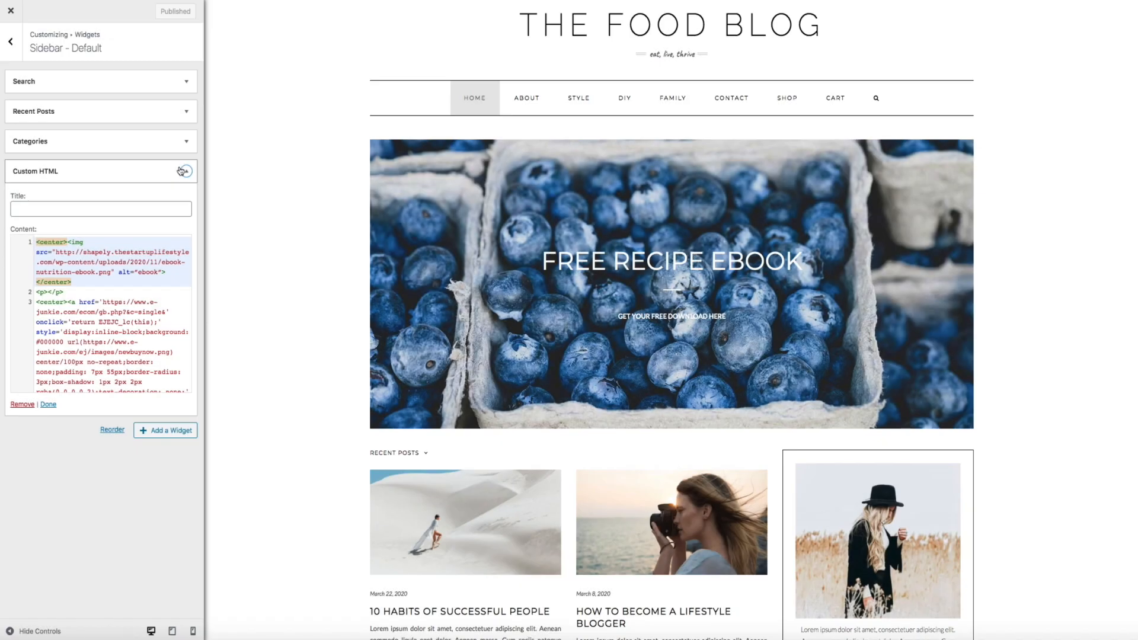
Step: Replace the image source URL in the widget's code with the copied URL of ebook-protein-ebook-min.png
{"action": "scroll", "coordinate": [322, 421], "scroll_direction": "down", "scroll_amount": 10}
{"action": "scroll", "coordinate": [322, 422], "scroll_direction": "down", "scroll_amount": 3}
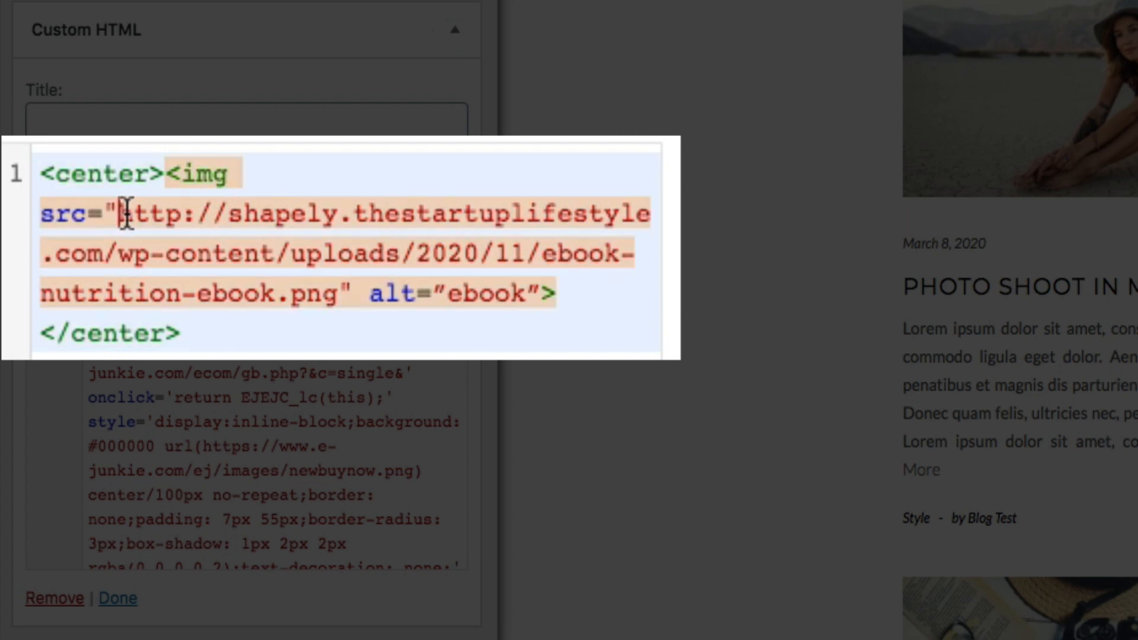
{"action": "left_click_drag", "start_coordinate": [119, 213], "coordinate": [332, 294]}
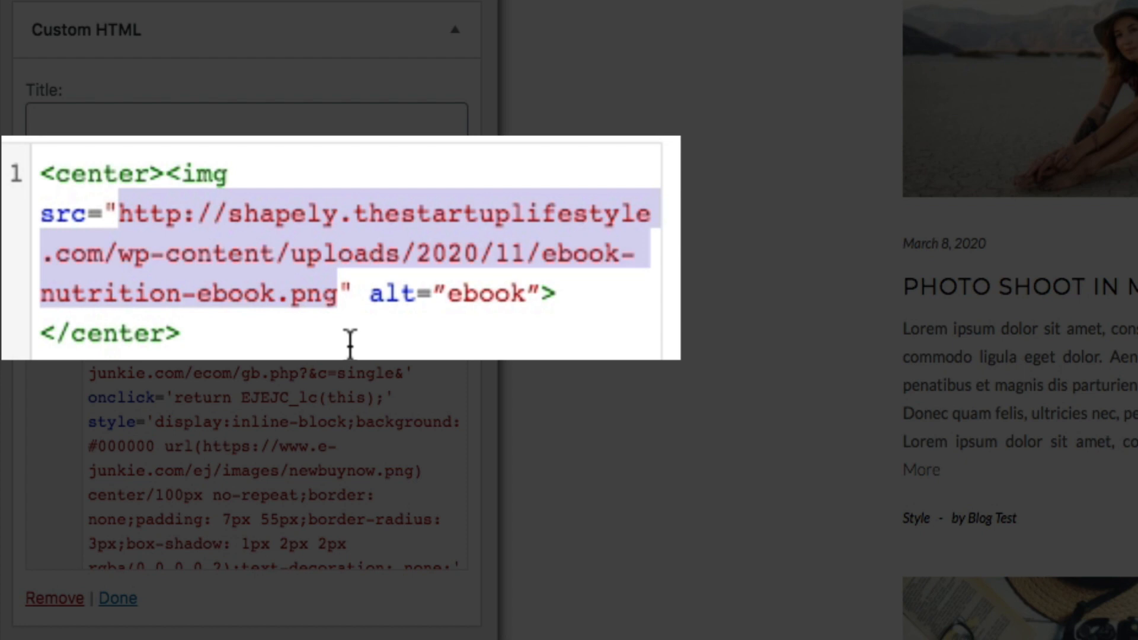
{"action": "key", "text": "ctrl+v"}
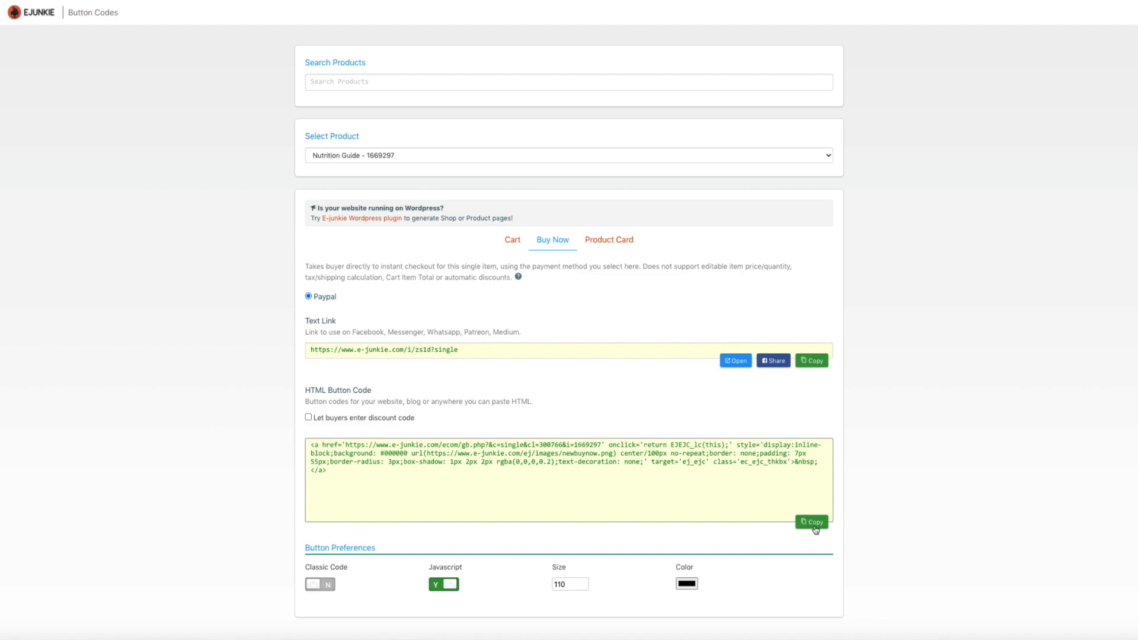
Step: Copy E-junkie's Buy Now HTML button code for Nutrition Guide and replace the link element inside the widget's second center block with it
{"action": "left_click", "coordinate": [814, 525]}
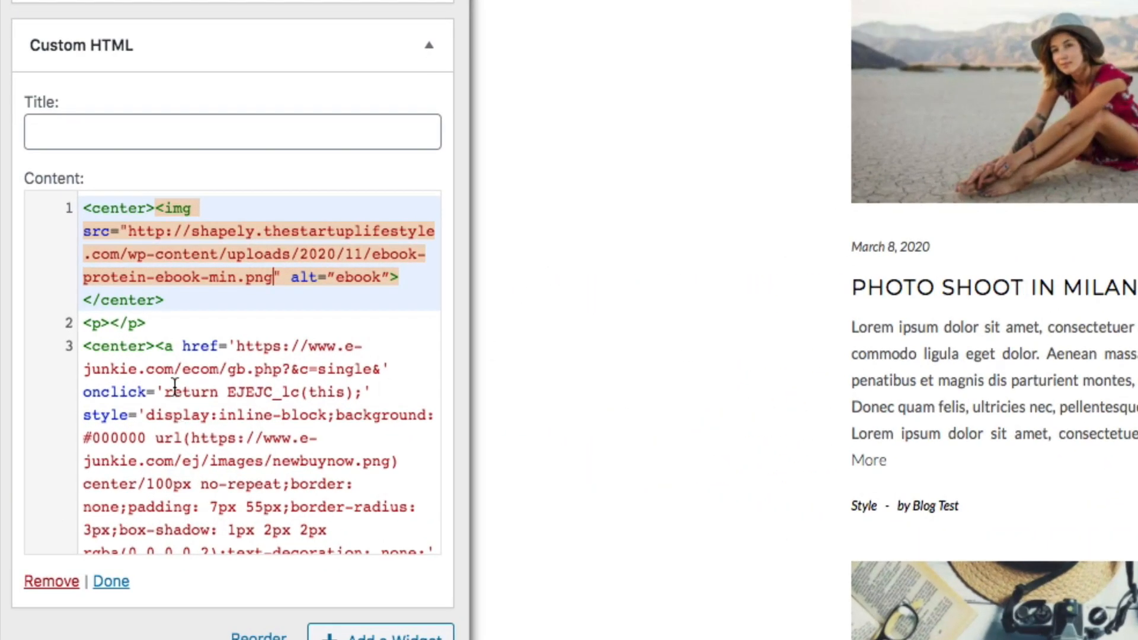
{"action": "scroll", "coordinate": [77, 320], "scroll_direction": "down", "scroll_amount": 2}
{"action": "scroll", "coordinate": [177, 385], "scroll_direction": "down", "scroll_amount": 3}
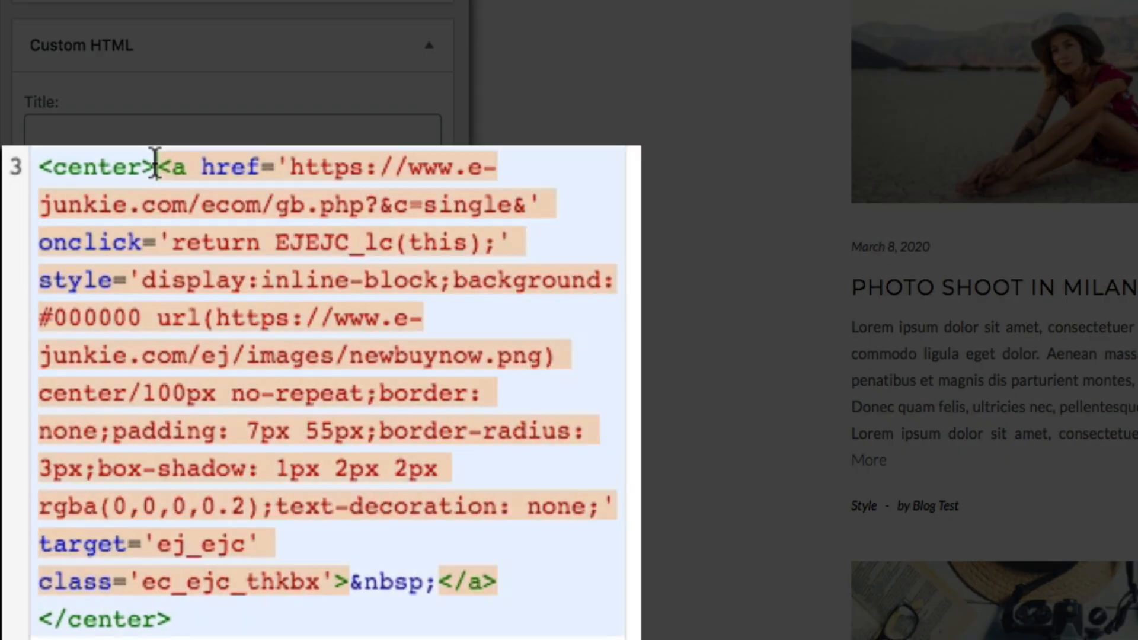
{"action": "left_click_drag", "start_coordinate": [157, 258], "coordinate": [183, 260]}
{"action": "left_click_drag", "start_coordinate": [202, 175], "coordinate": [513, 572]}
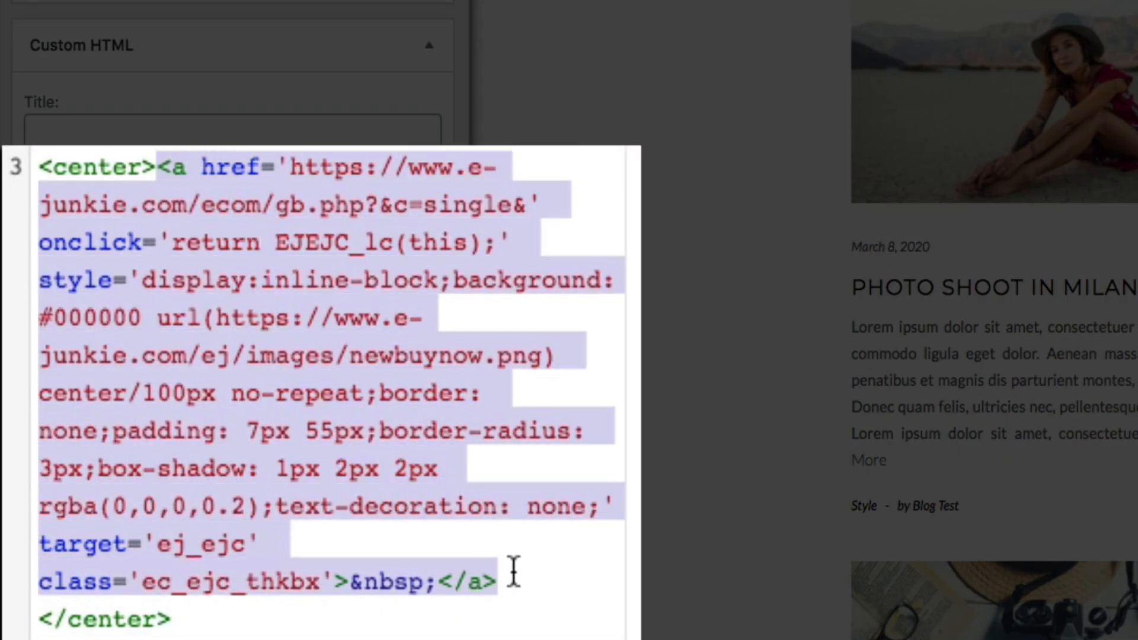
{"action": "key", "text": "ctrl+v"}
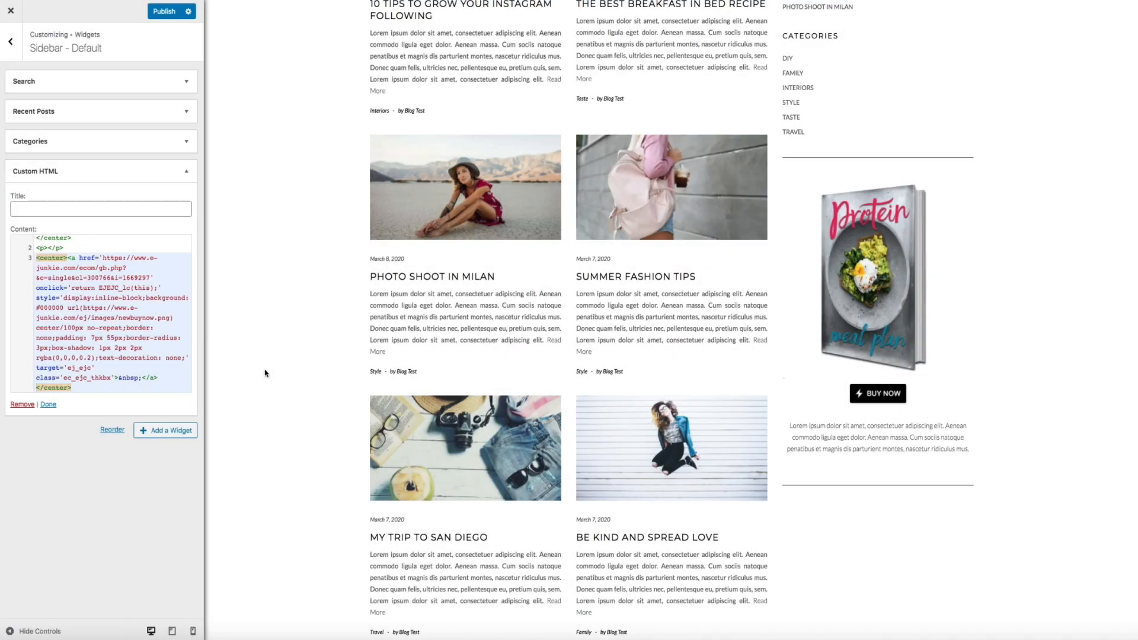
Step: Replace the placeholder description in the widget's last paragraph with "This is my new digital product. Buy it now!"
{"action": "scroll", "coordinate": [104, 357], "scroll_direction": "down", "scroll_amount": 3}
{"action": "scroll", "coordinate": [104, 358], "scroll_direction": "down", "scroll_amount": 1}
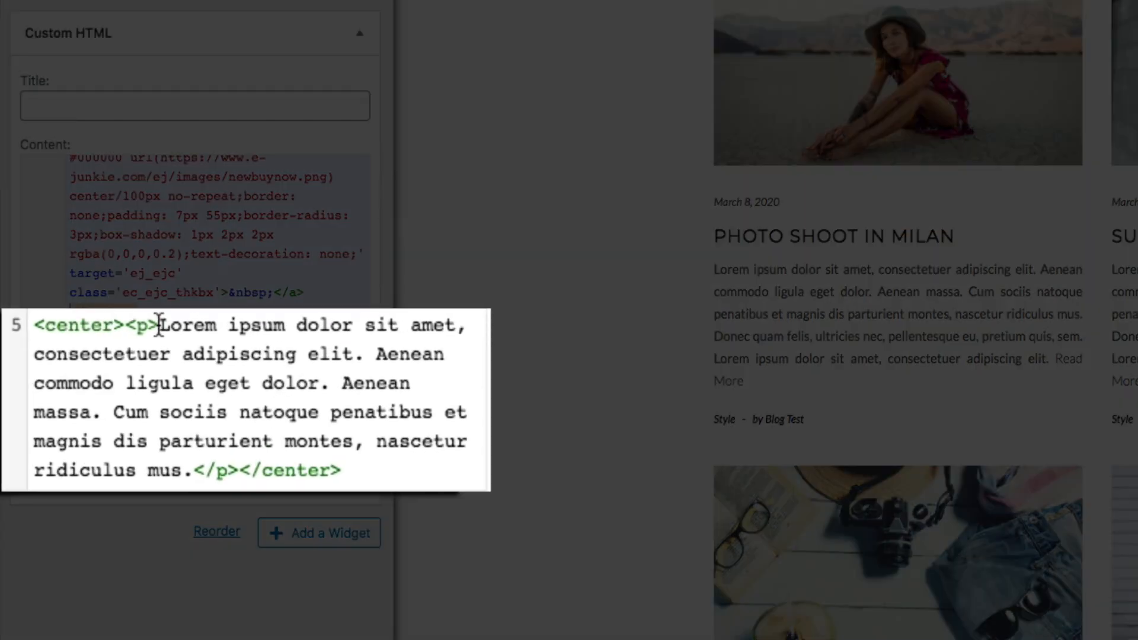
{"action": "left_click_drag", "start_coordinate": [152, 350], "coordinate": [194, 465]}
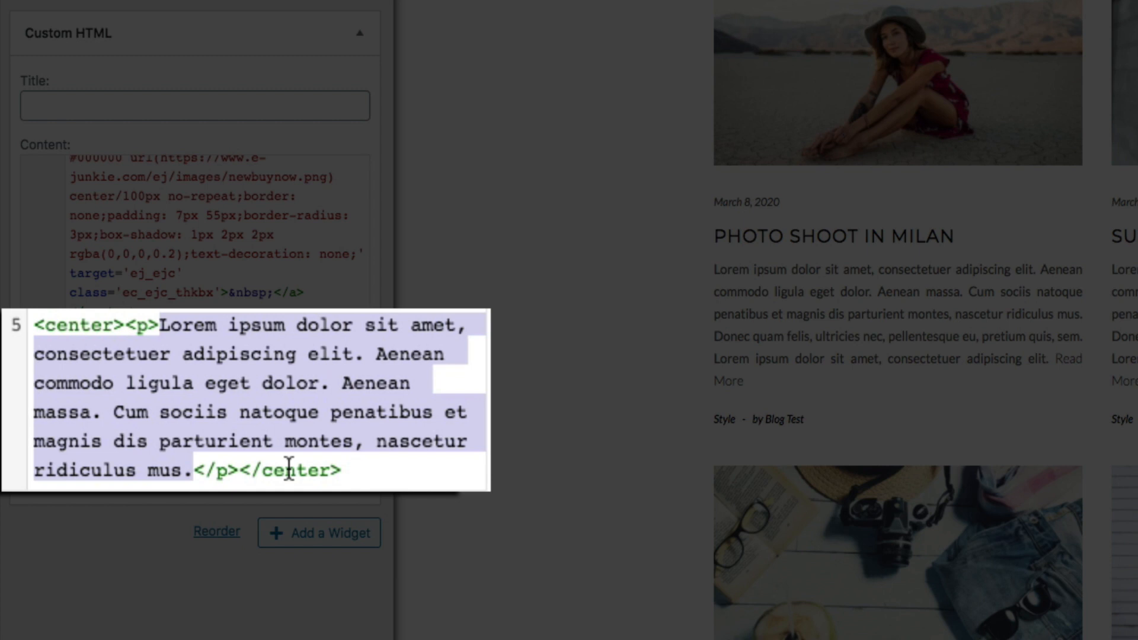
{"action": "type", "text": "This is my new p"}
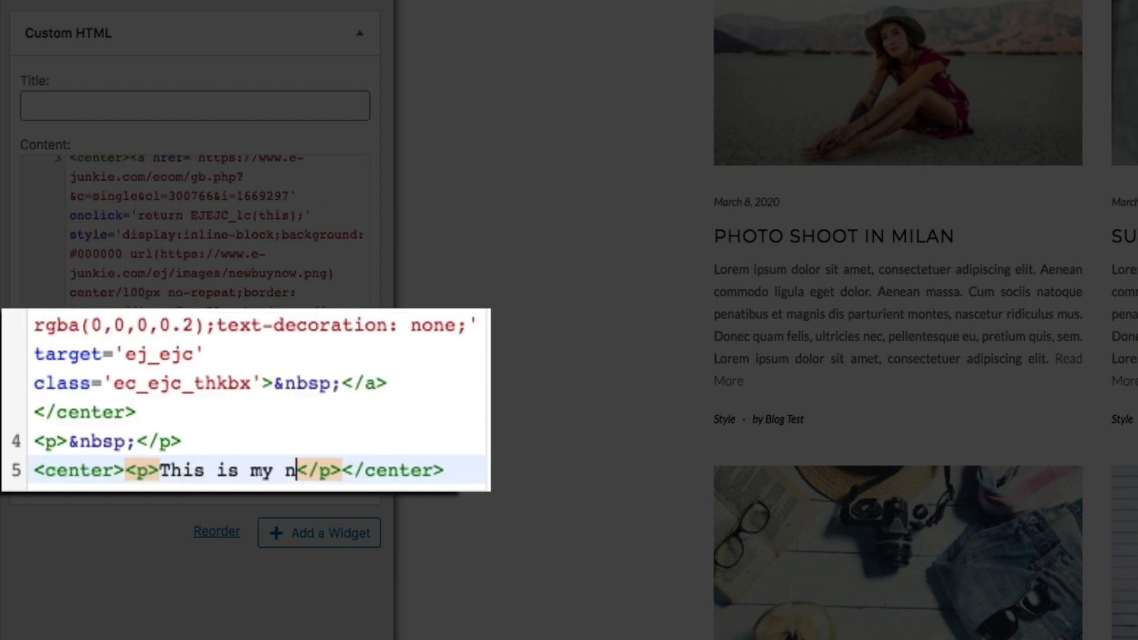
{"action": "type", "text": "r"}
{"action": "key", "text": "BackSpace"}
{"action": "key", "text": "BackSpace"}
{"action": "type", "text": "digital "}
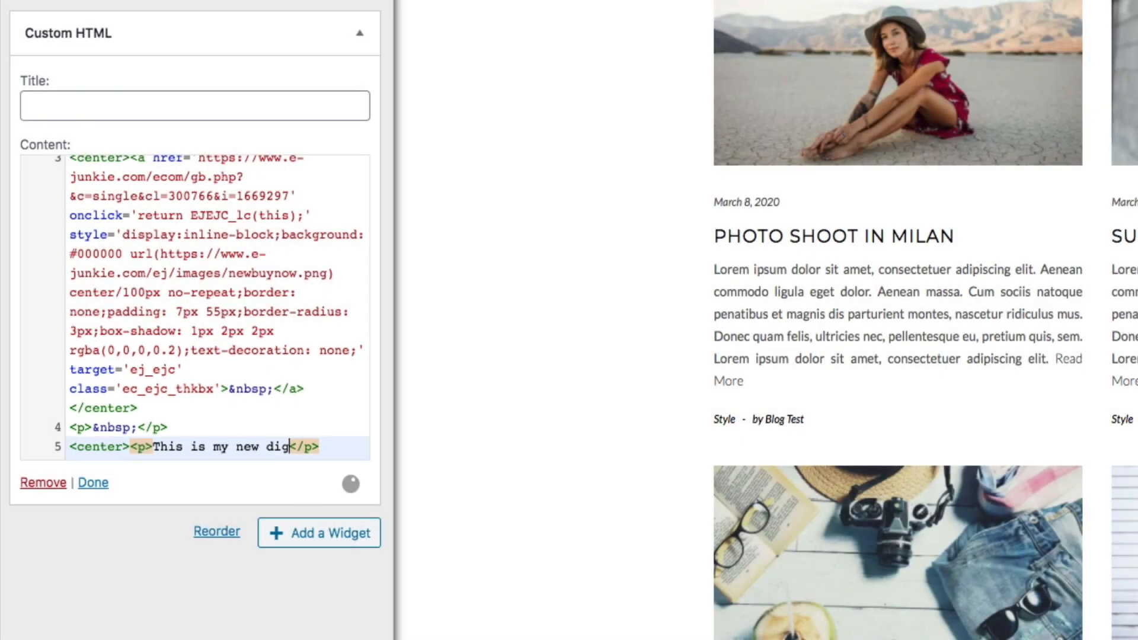
{"action": "type", "text": "product. Buy"}
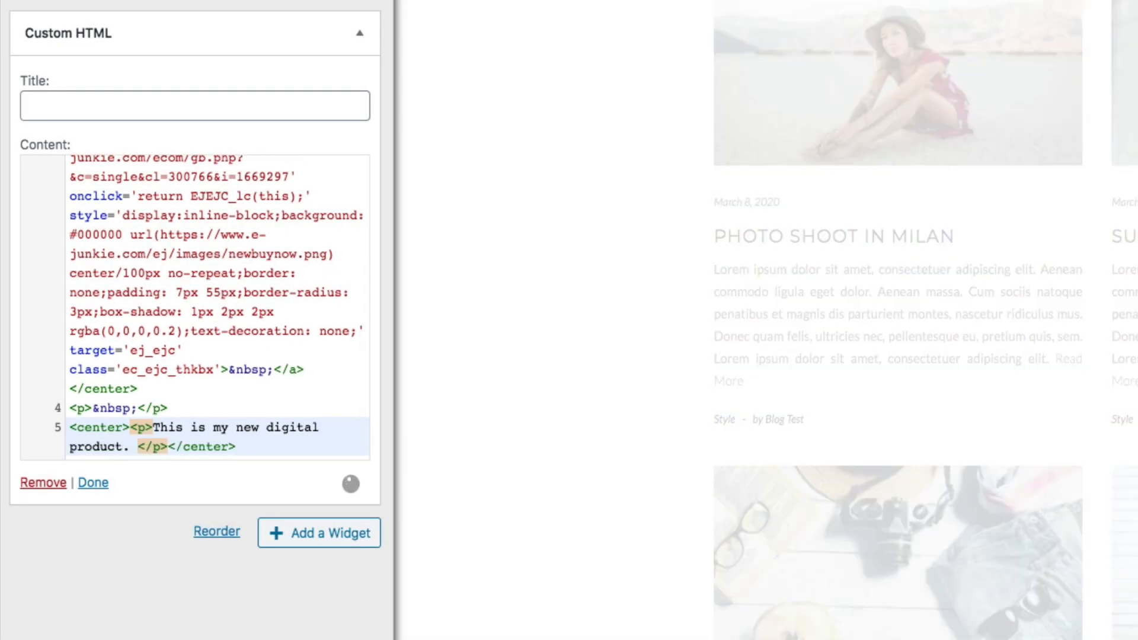
{"action": "type", "text": " it now!"}
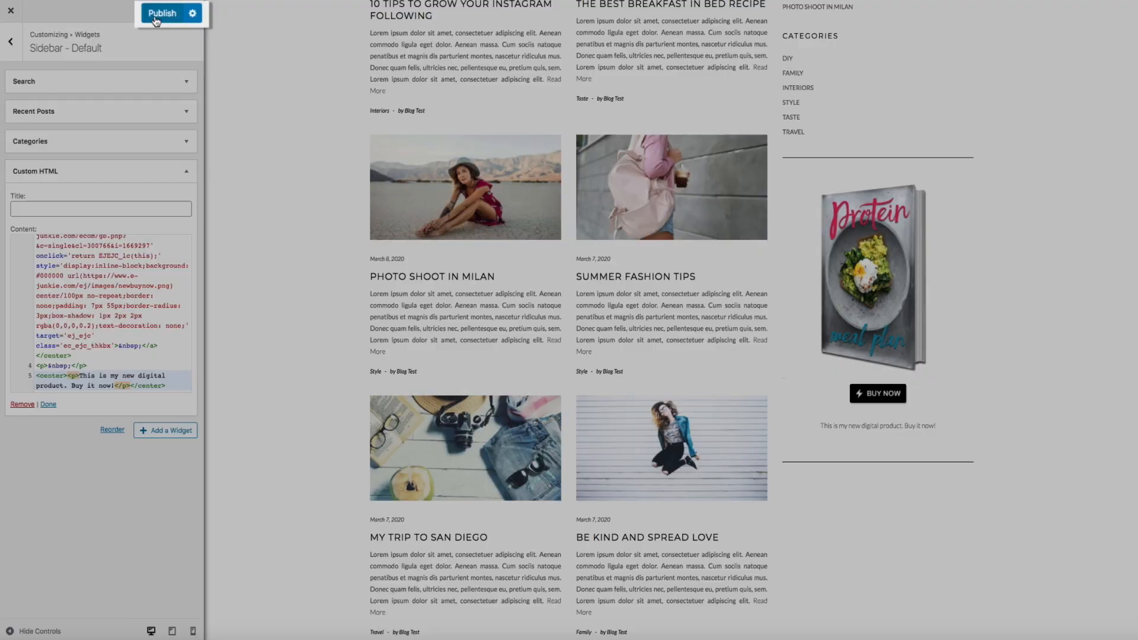
Step: Publish the sidebar widget changes and close the customizer
{"action": "left_click", "coordinate": [159, 15]}
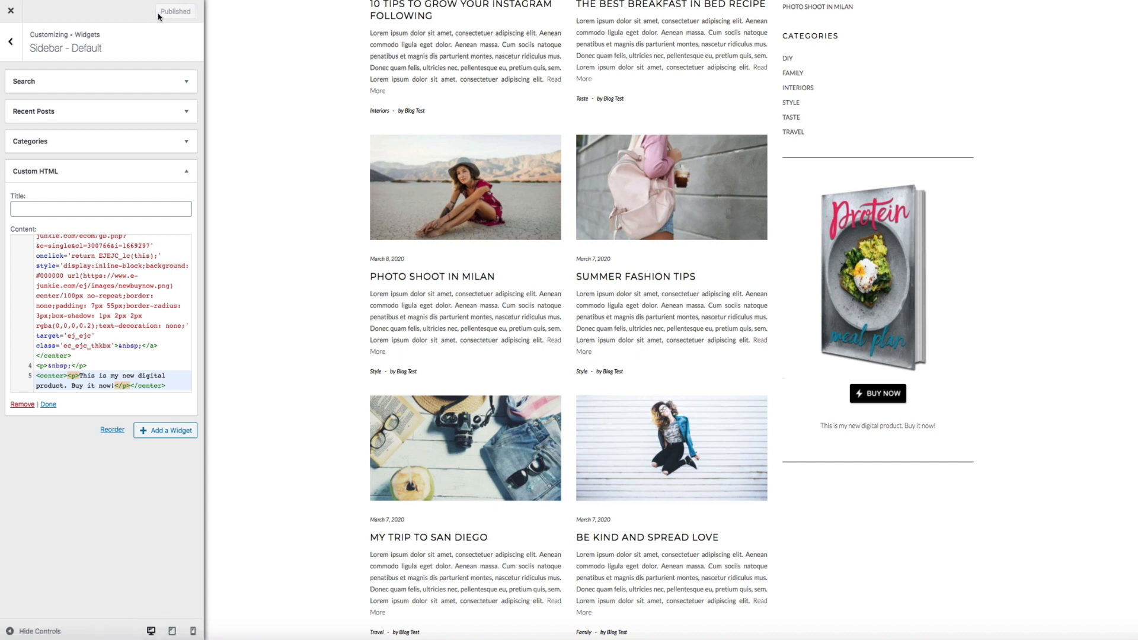
{"action": "left_click", "coordinate": [10, 18]}
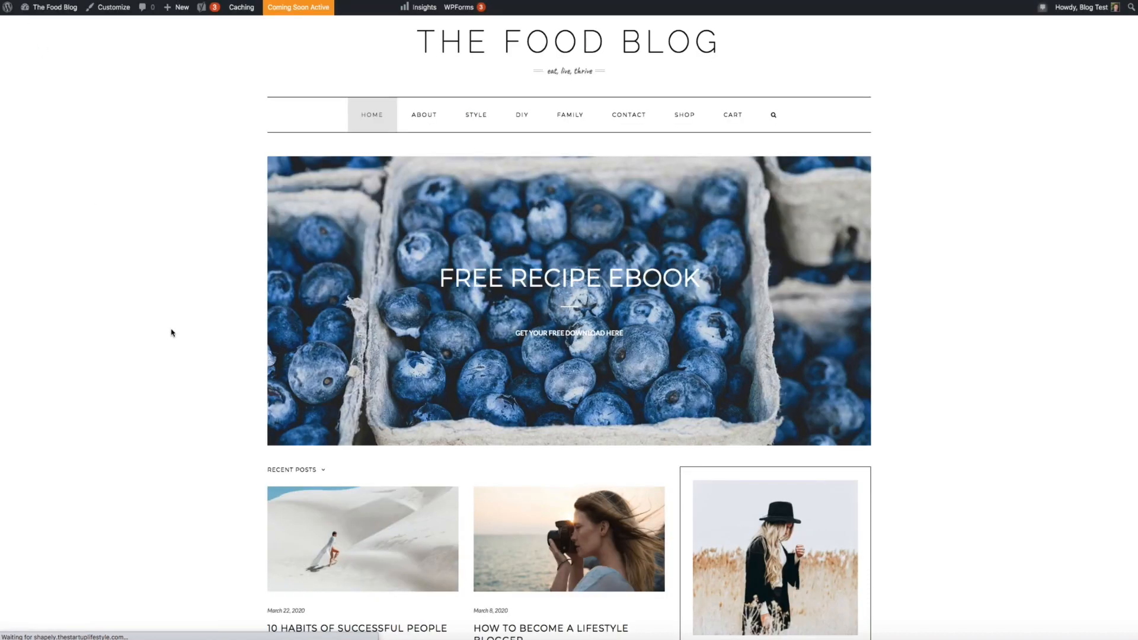
Step: Check the featured ebook in the live home page's sidebar and test its Buy Now button
{"action": "scroll", "coordinate": [172, 332], "scroll_direction": "down", "scroll_amount": 5}
{"action": "scroll", "coordinate": [171, 332], "scroll_direction": "down", "scroll_amount": 6}
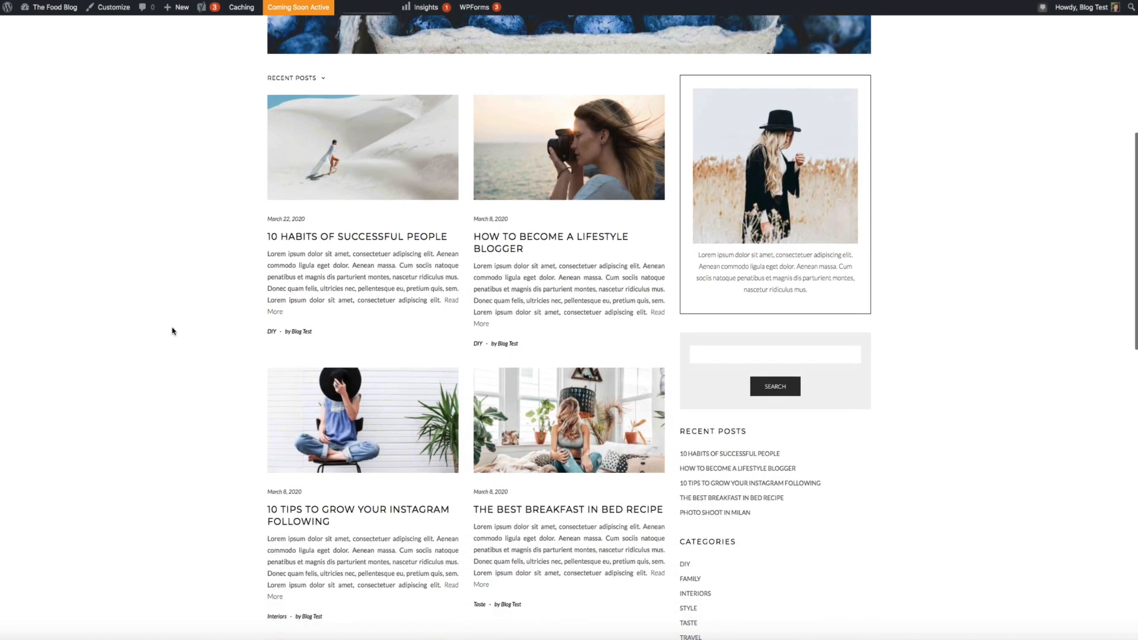
{"action": "scroll", "coordinate": [172, 331], "scroll_direction": "down", "scroll_amount": 2}
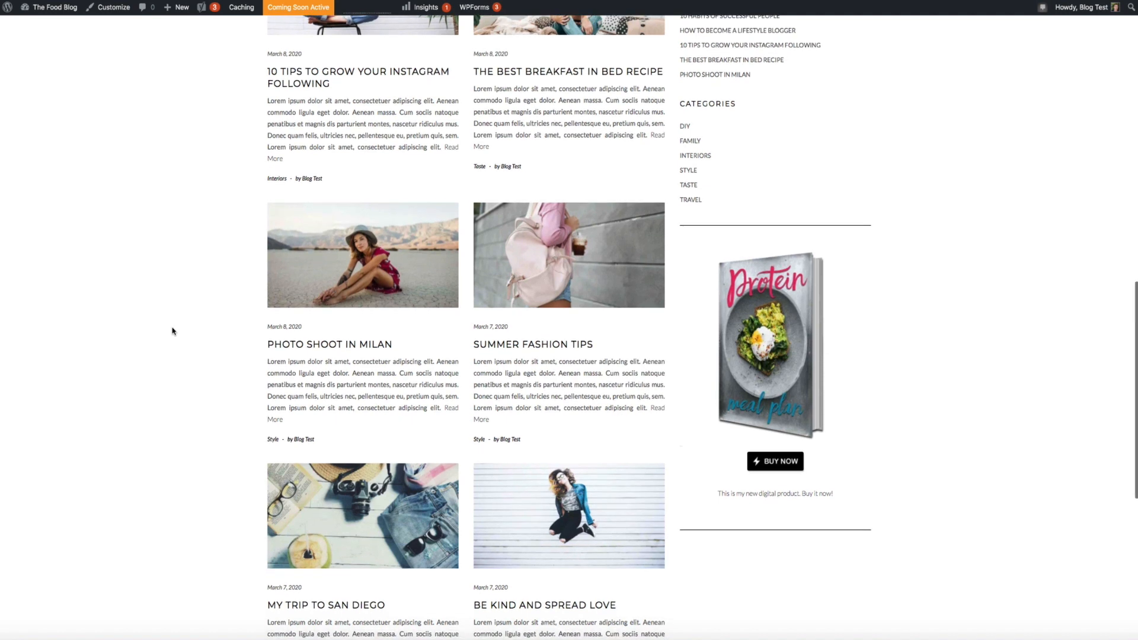
{"action": "left_click", "coordinate": [777, 472]}
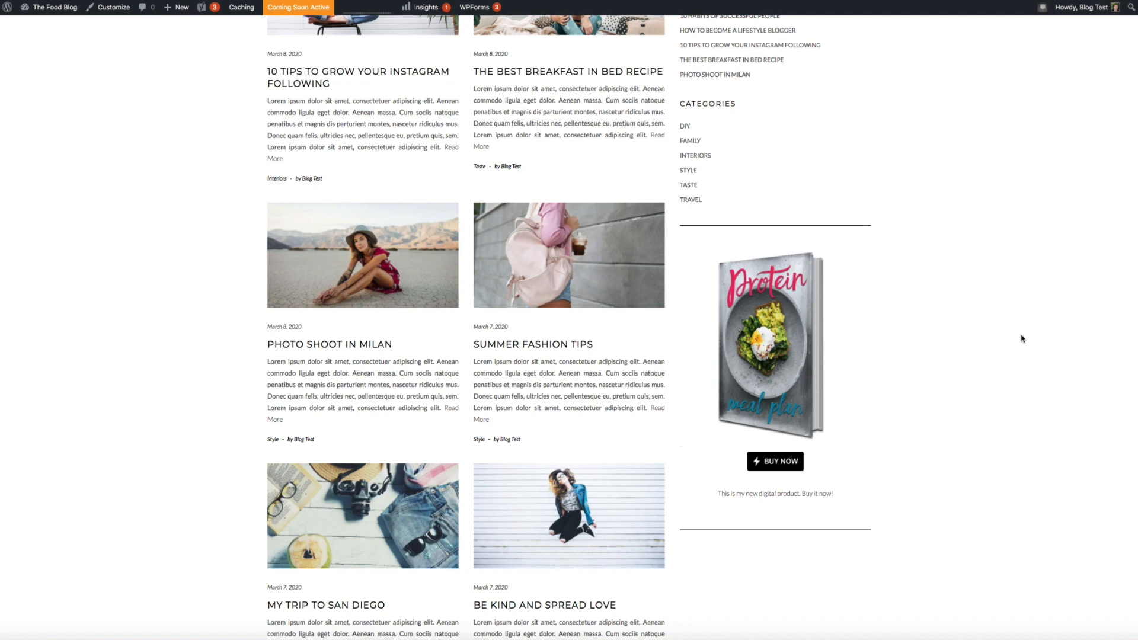
{"action": "scroll", "coordinate": [1021, 338], "scroll_direction": "up", "scroll_amount": 7}
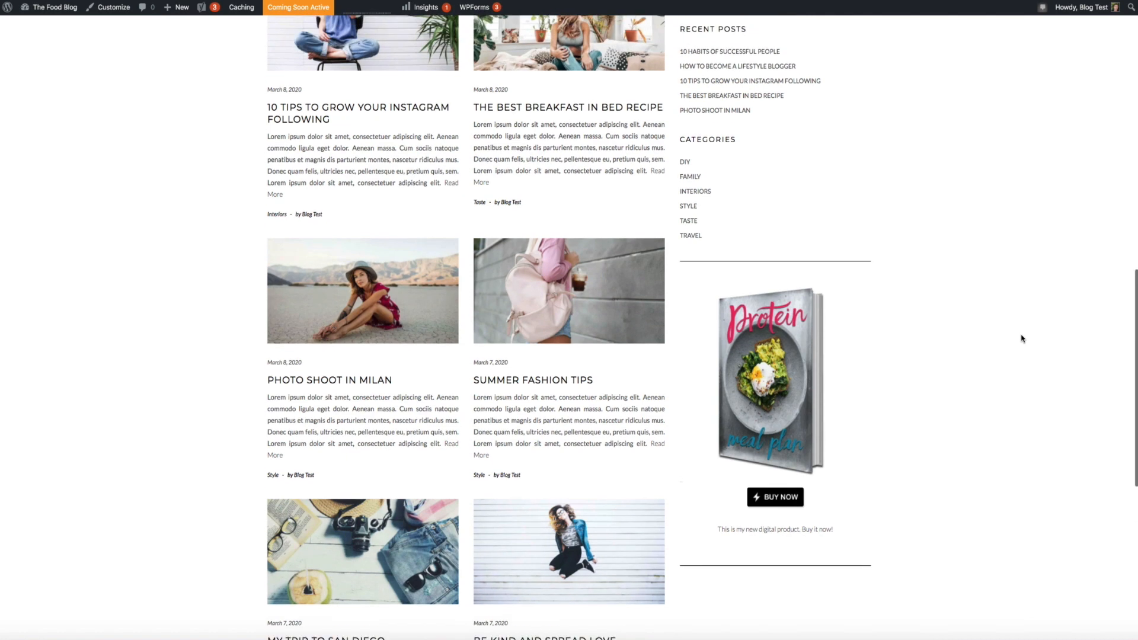
{"action": "scroll", "coordinate": [1021, 338], "scroll_direction": "up", "scroll_amount": 6}
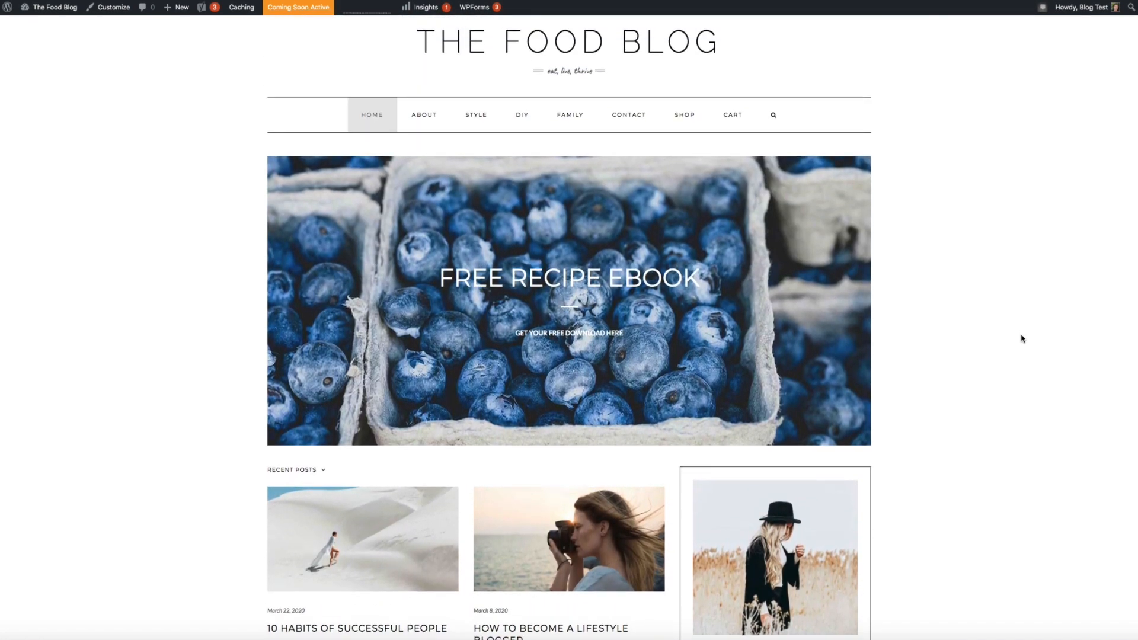
Step: Test the Shop and Cart menu links on the live blog and return from the cart to shopping
{"action": "left_click", "coordinate": [686, 122]}
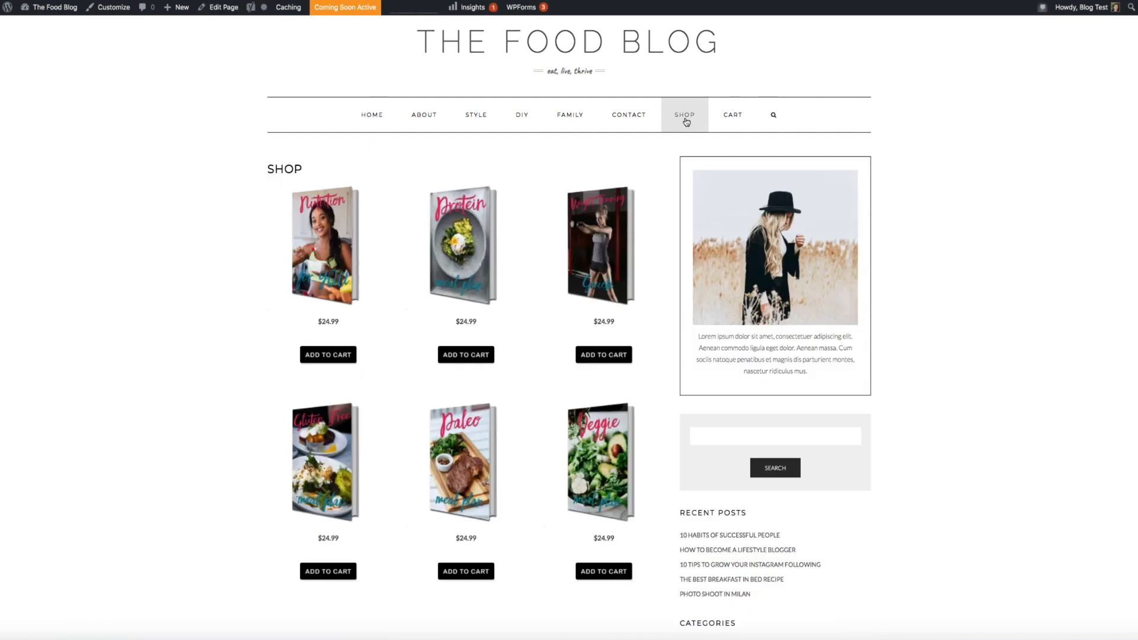
{"action": "left_click", "coordinate": [735, 123]}
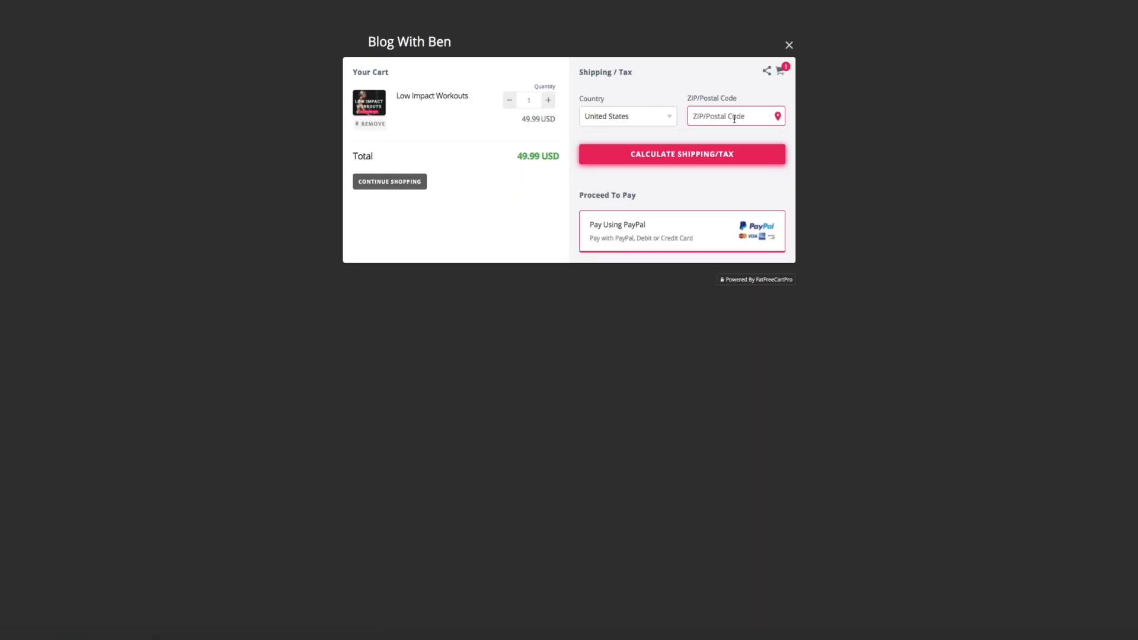
{"action": "left_click", "coordinate": [379, 184]}
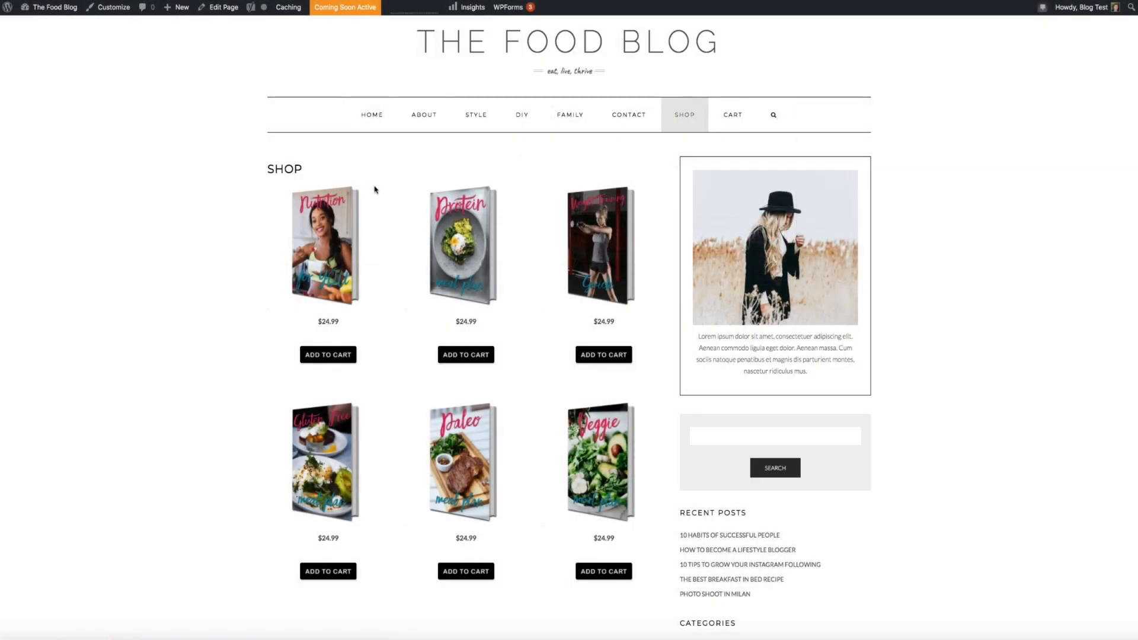